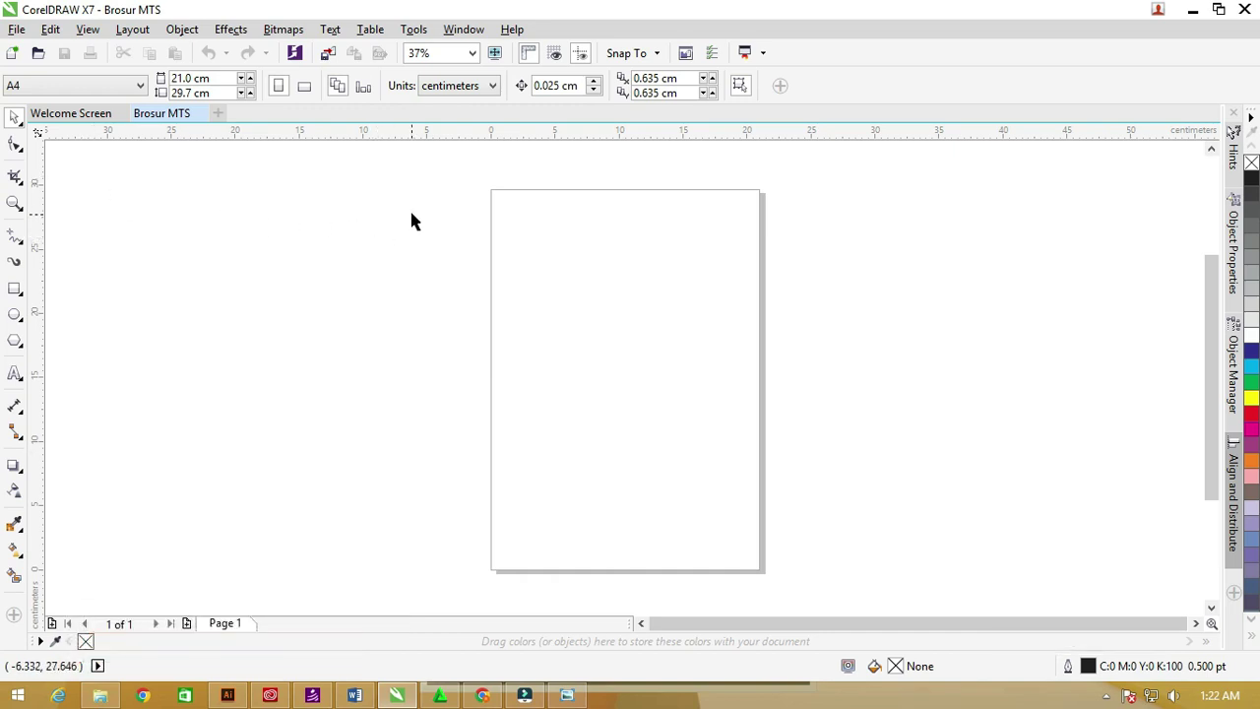
Switch the A4 page to landscape orientation and add a page-sized rectangle of 29.7 by 21 cm
click(304, 87)
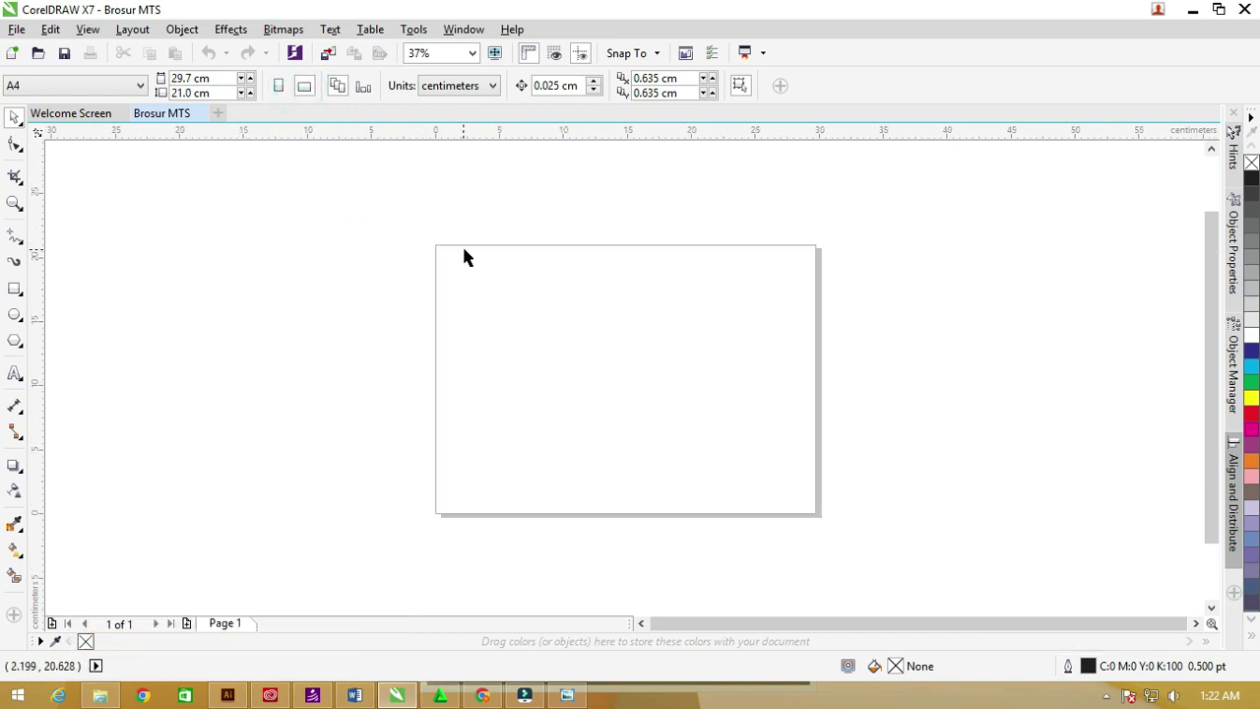
double_click(15, 289)
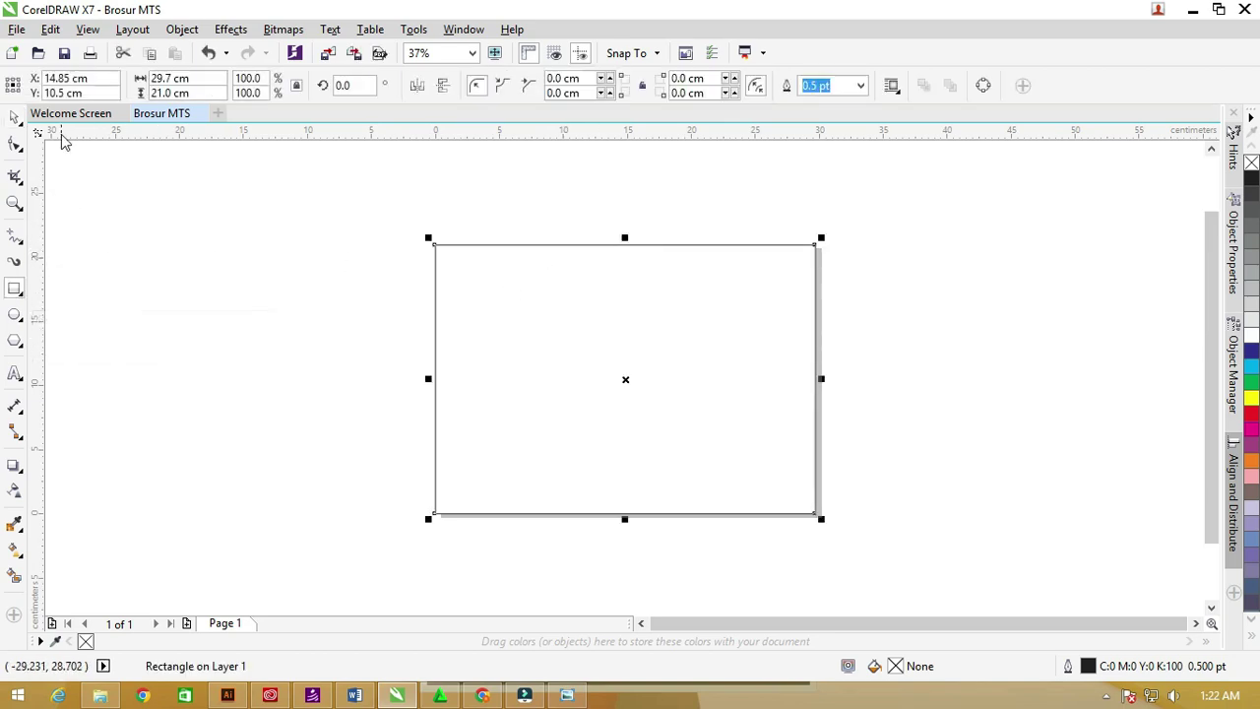
Add a one-step inside contour to the page-sized rectangle with a contour offset of 0.2 cm
click(20, 472)
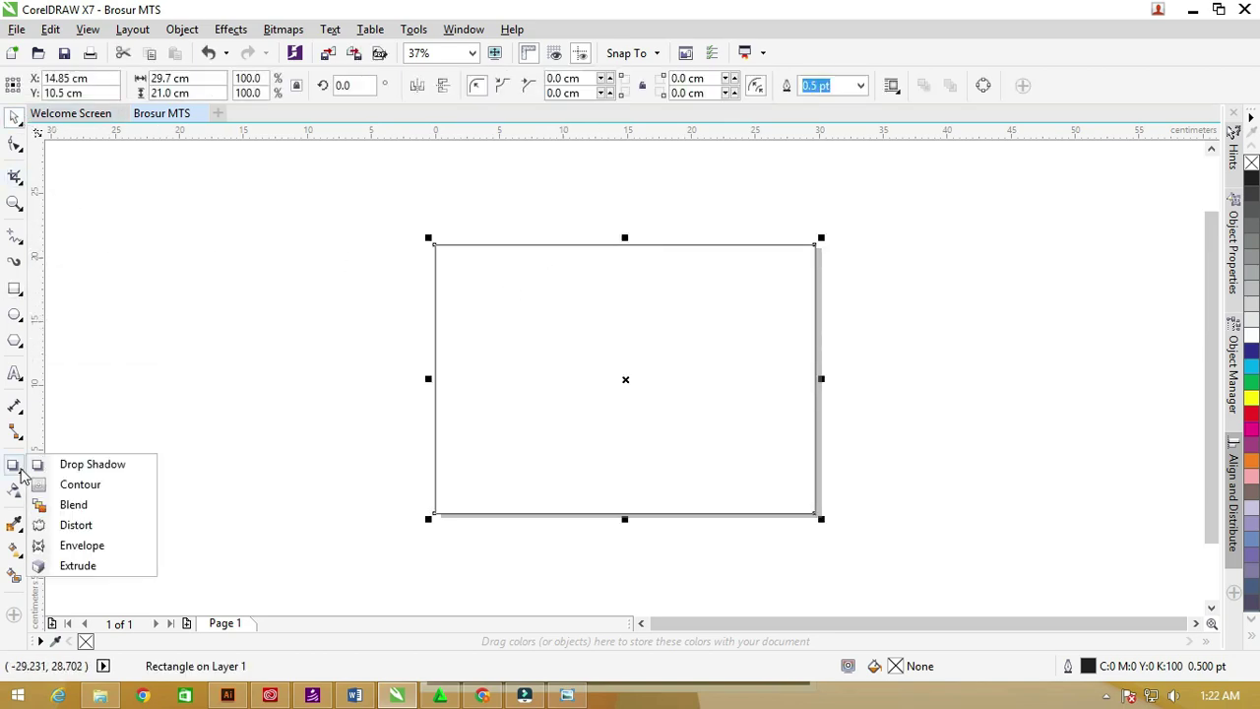
click(61, 484)
scroll(438, 261, up, 1)
drag(510, 240, 514, 252)
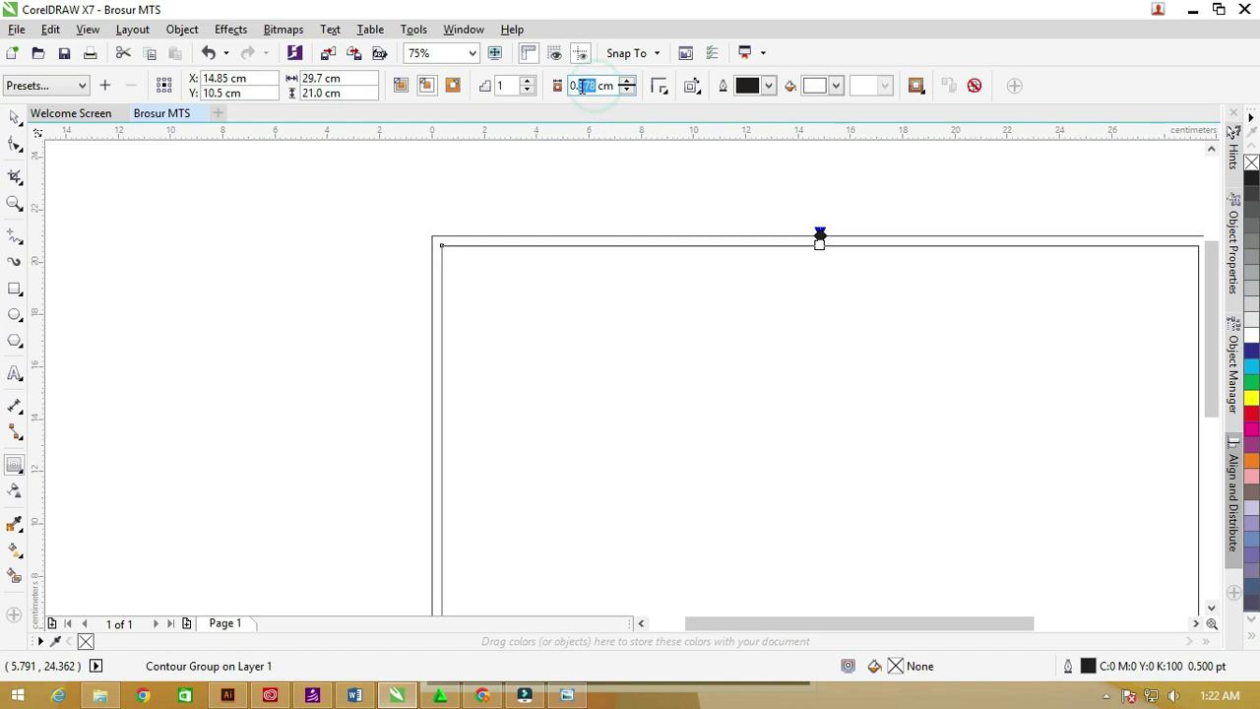
text(2)
key(Return)
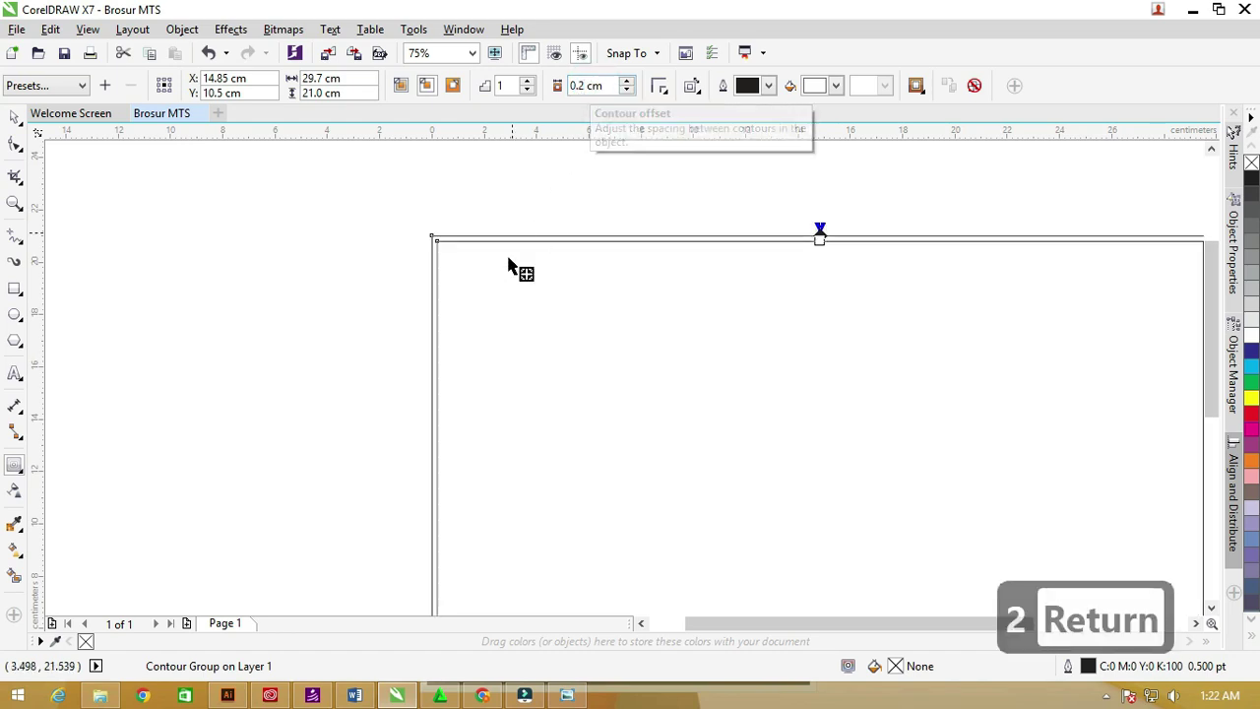
Break the contour group apart into separate rectangles and undo the accidental shift of the inner one
scroll(508, 264, up, 2)
right_click(470, 190)
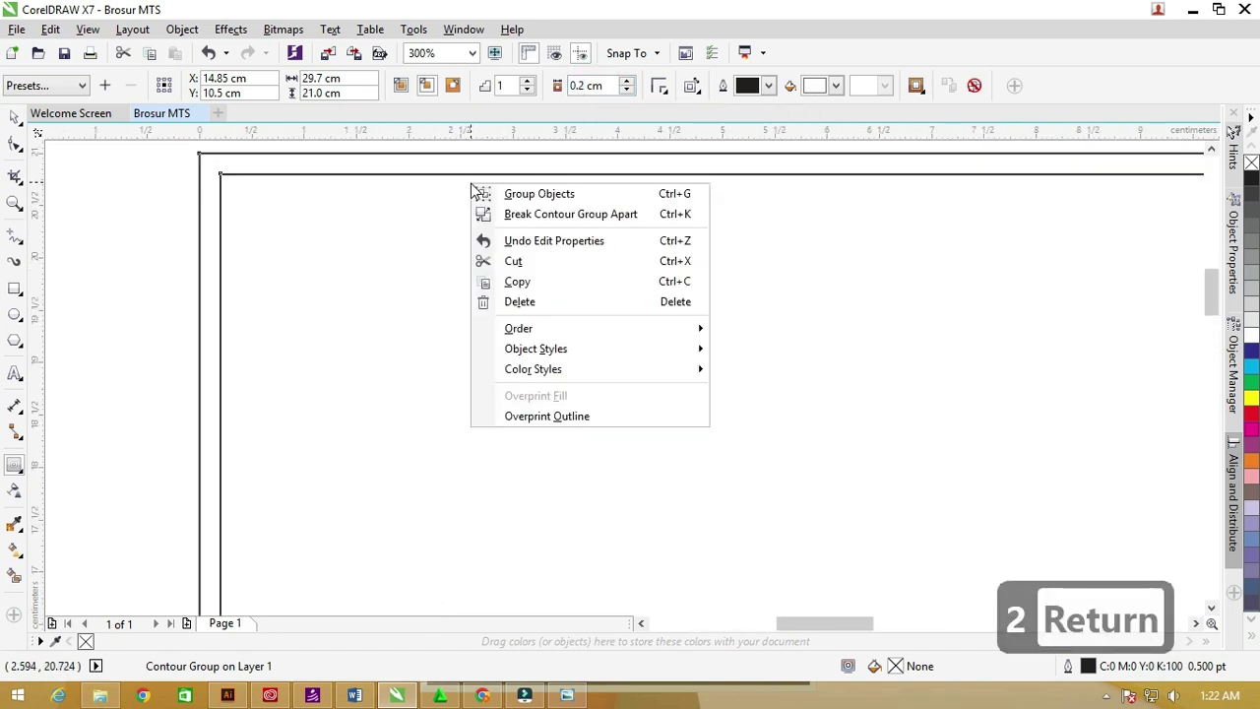
click(505, 212)
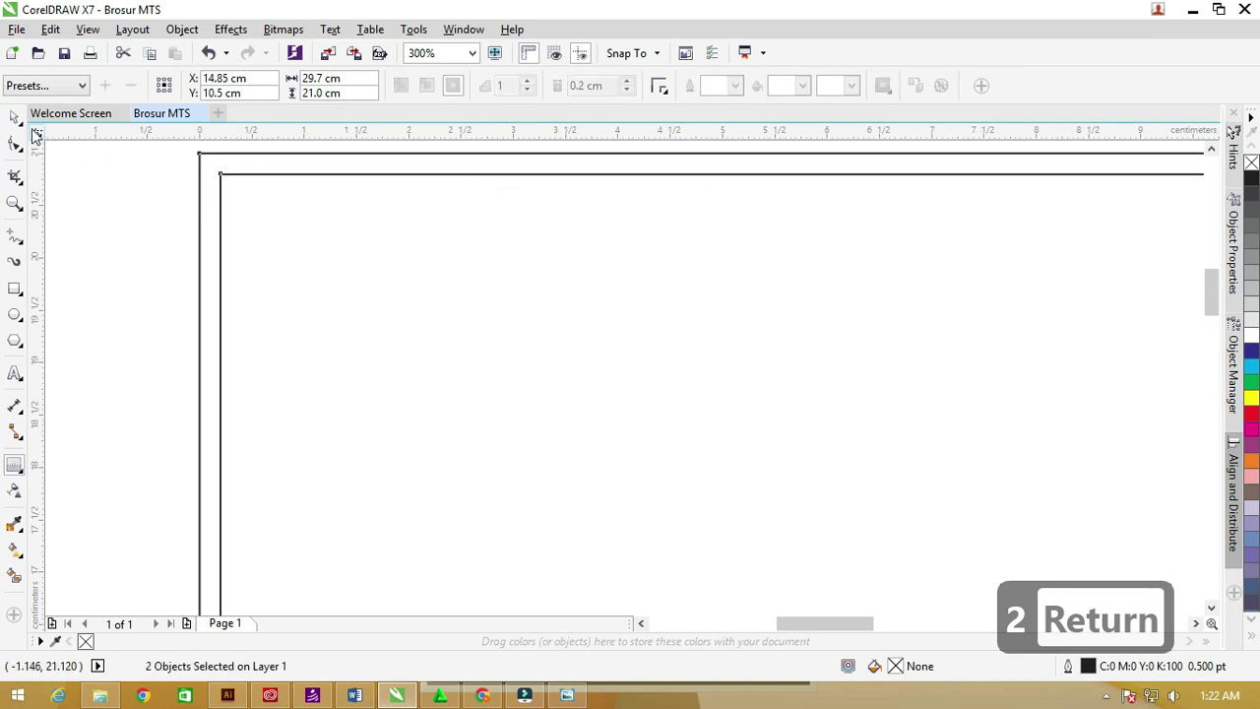
click(72, 168)
click(236, 187)
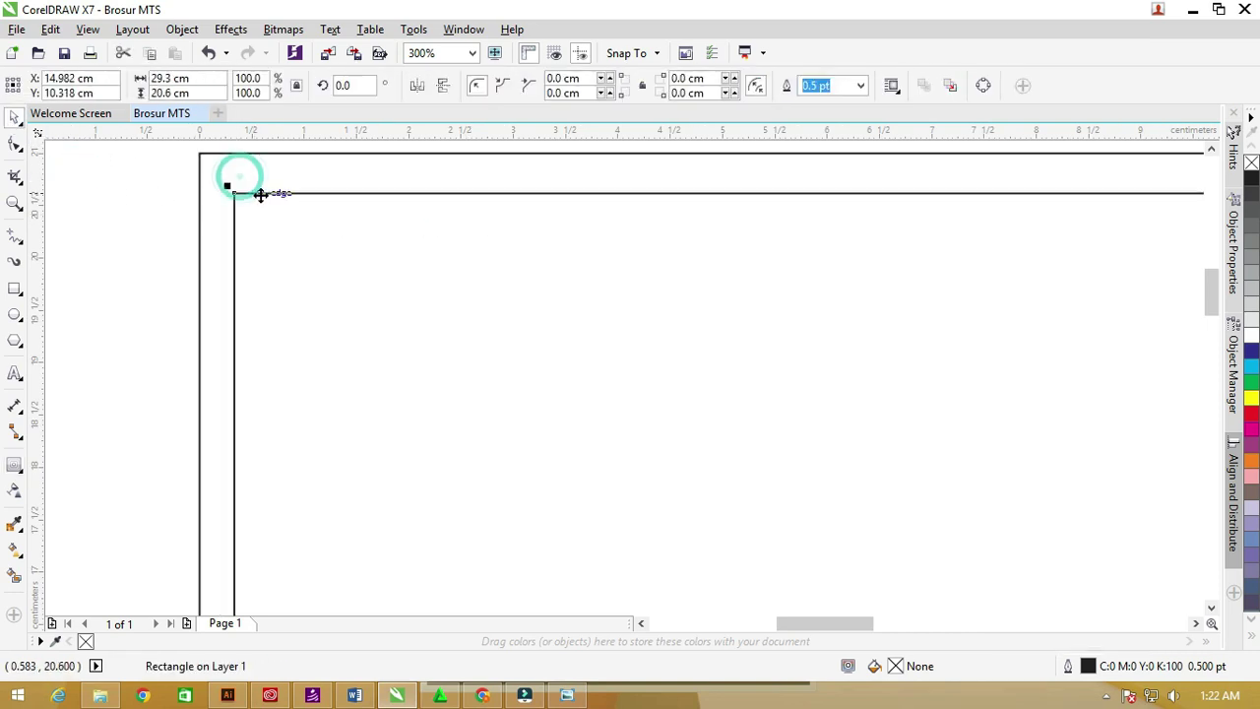
key(ctrl+z)
Fill the outer rectangle with 10% black and remove its outline
click(253, 164)
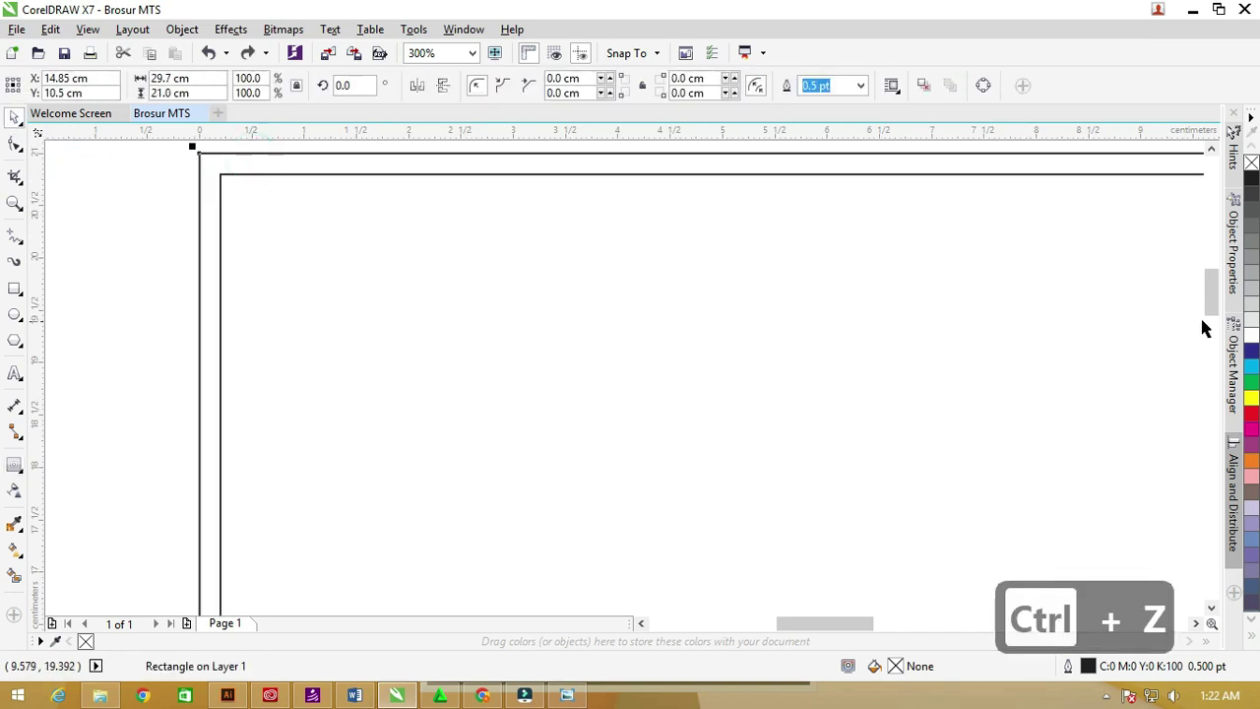
click(1251, 317)
right_click(1251, 162)
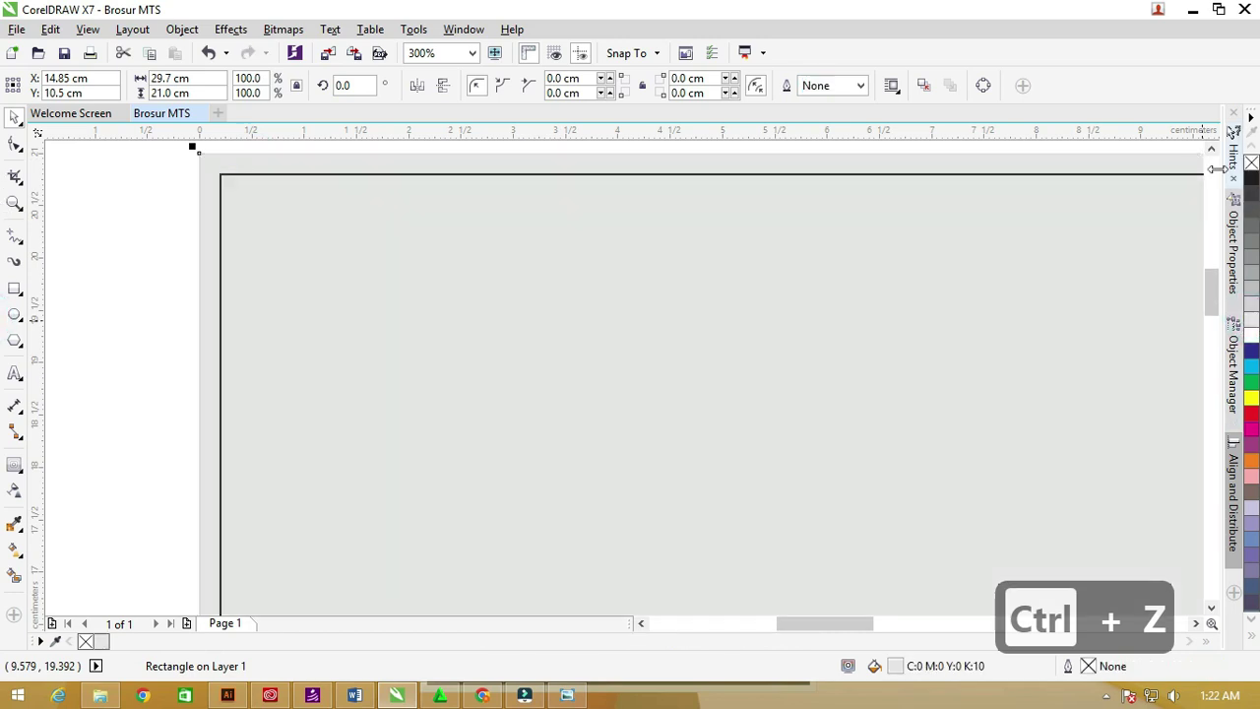
Fill the inner rectangle with white and remove its outline
key(ctrl+z)
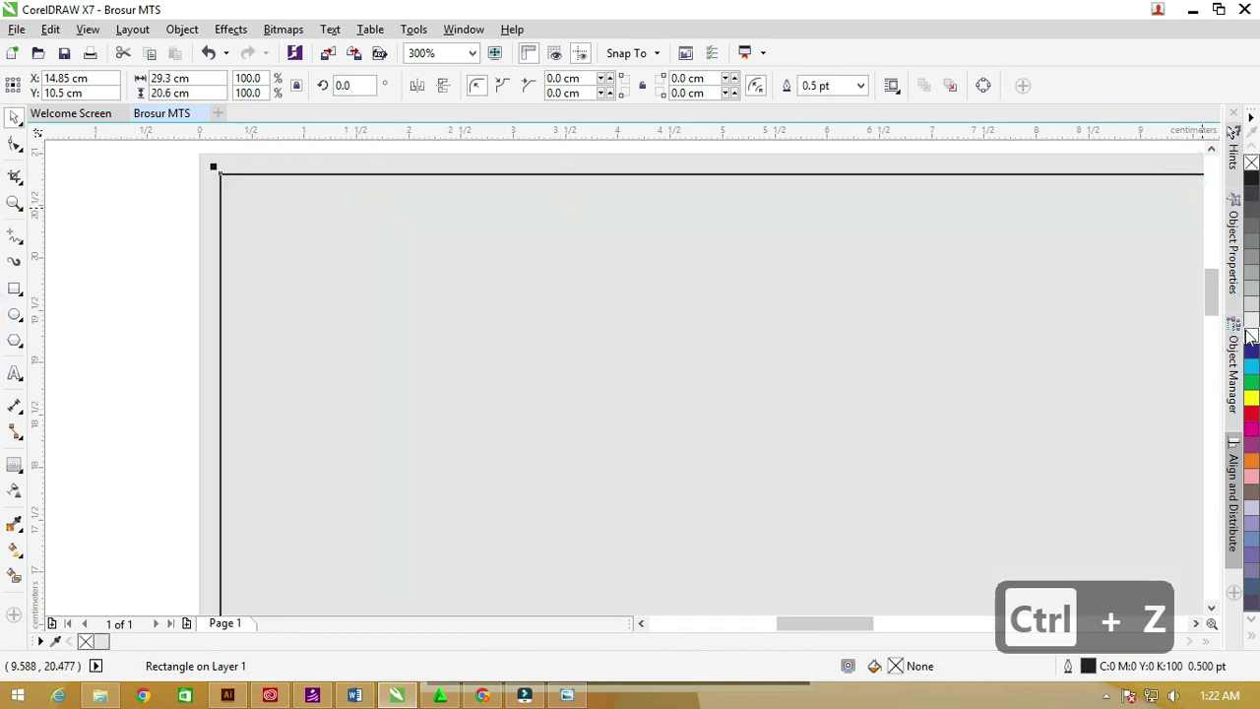
key(ctrl+z)
scroll(574, 315, down, 5)
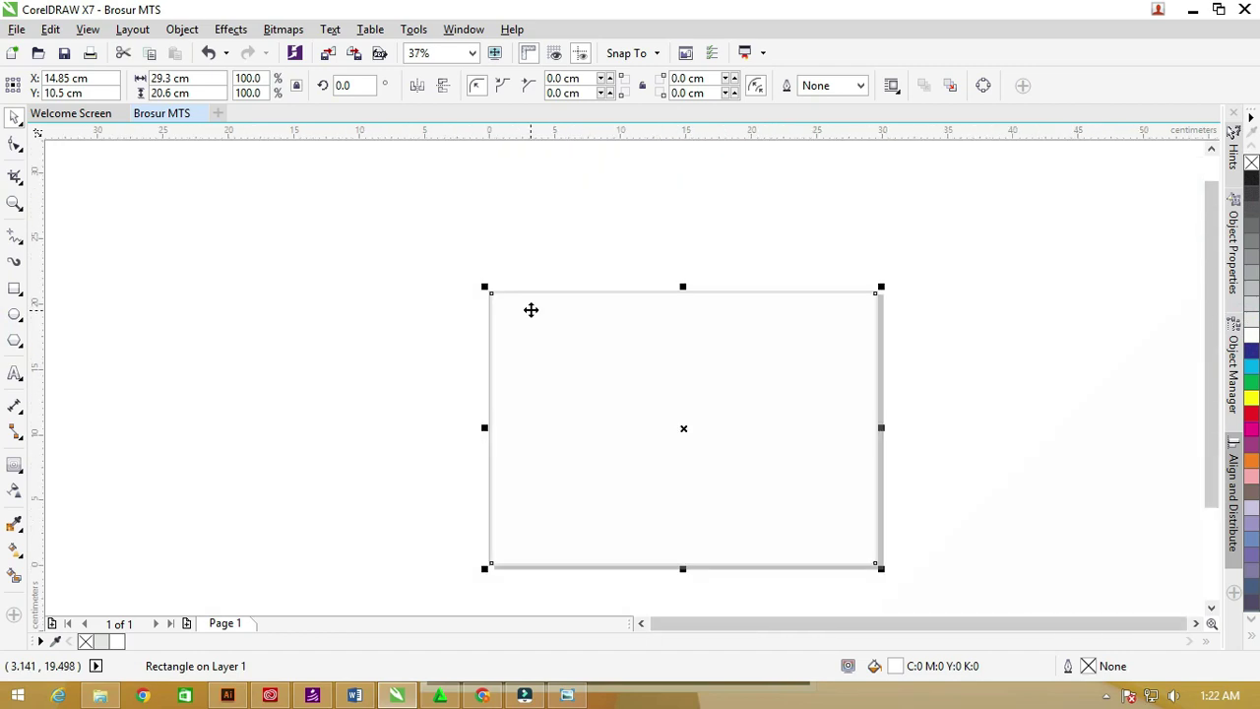
click(577, 258)
Lock the grey outer rectangle so it cannot be edited
key(z)
drag(420, 231, 934, 580)
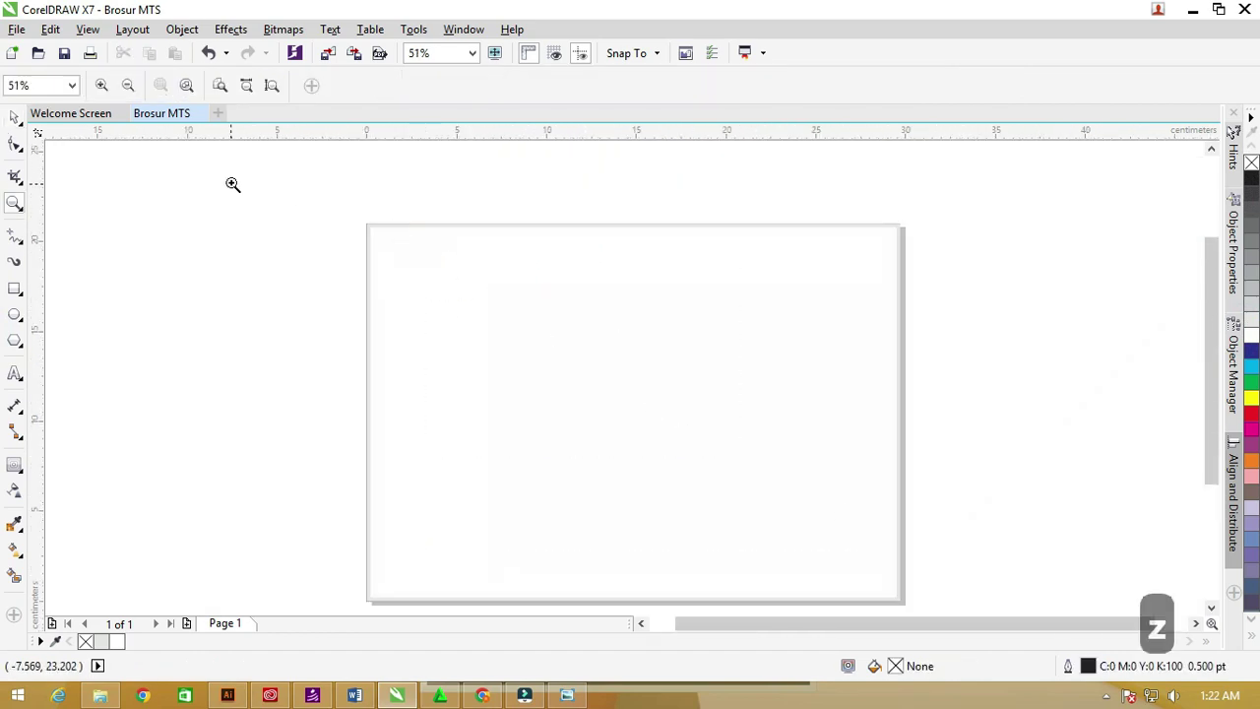
click(14, 117)
click(226, 156)
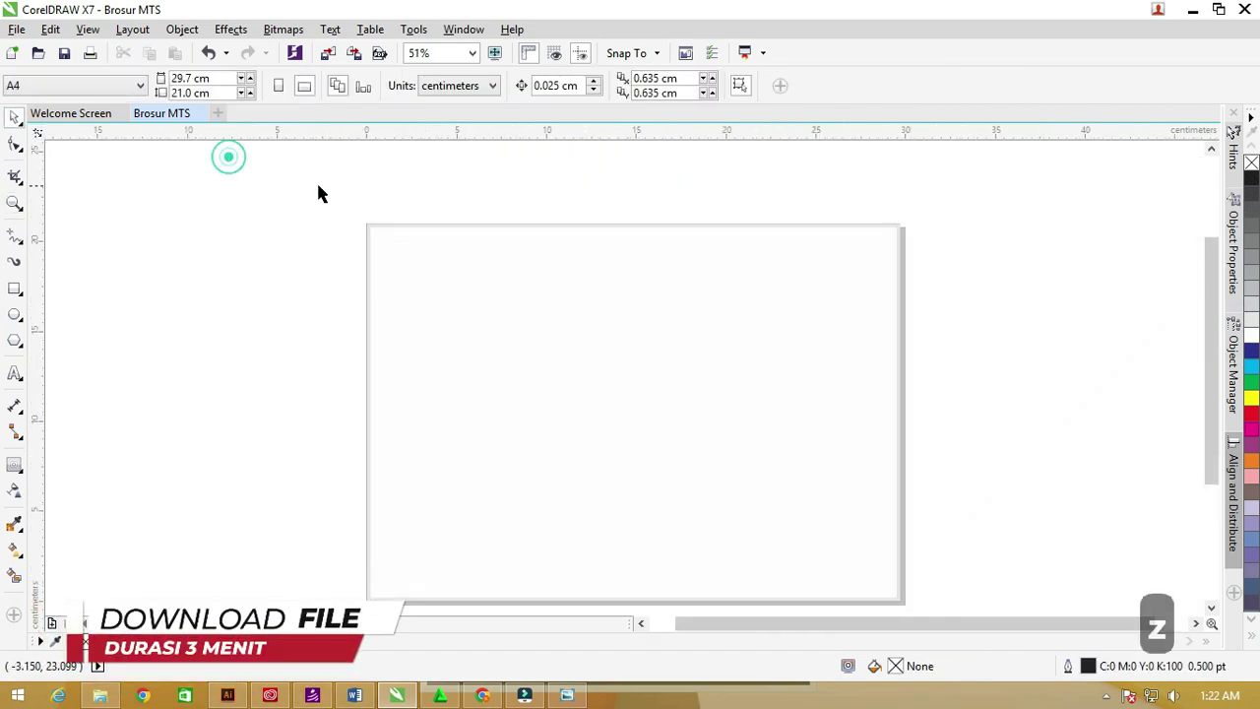
click(399, 222)
right_click(400, 222)
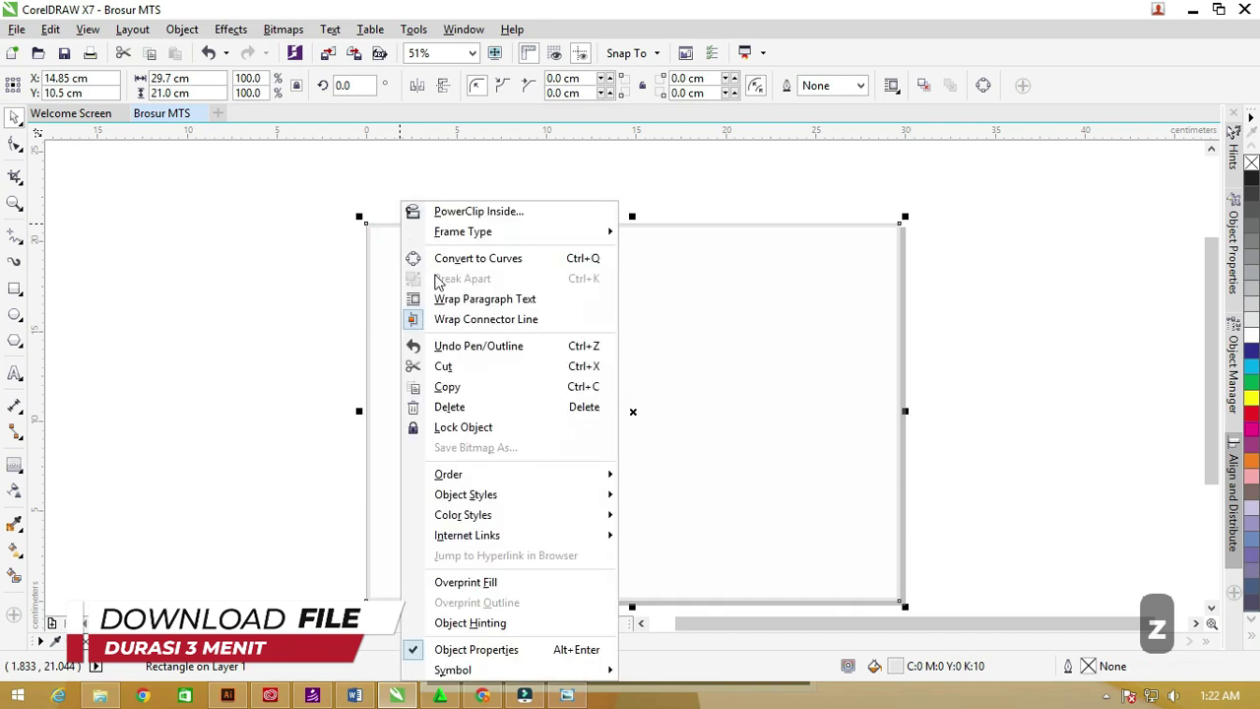
click(463, 426)
click(308, 313)
Draw a vertical 2-point line about 29 cm long across the page and centre it on the page
scroll(597, 237, down, 3)
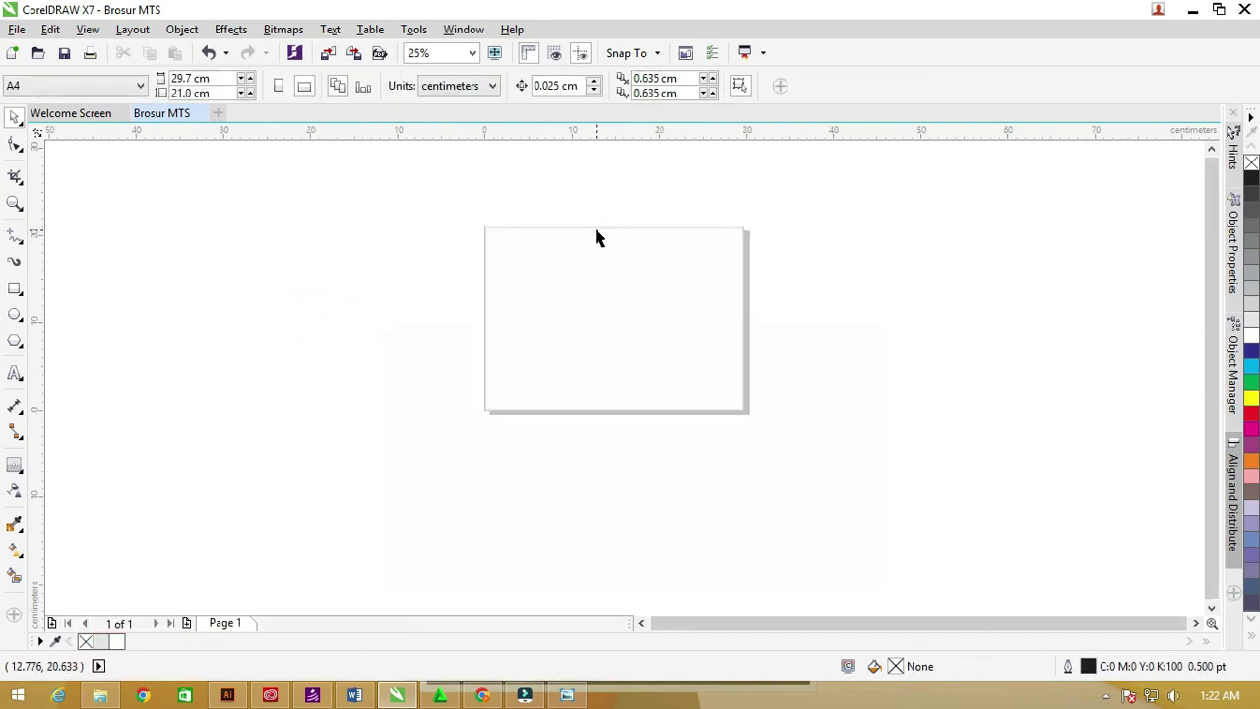
click(17, 241)
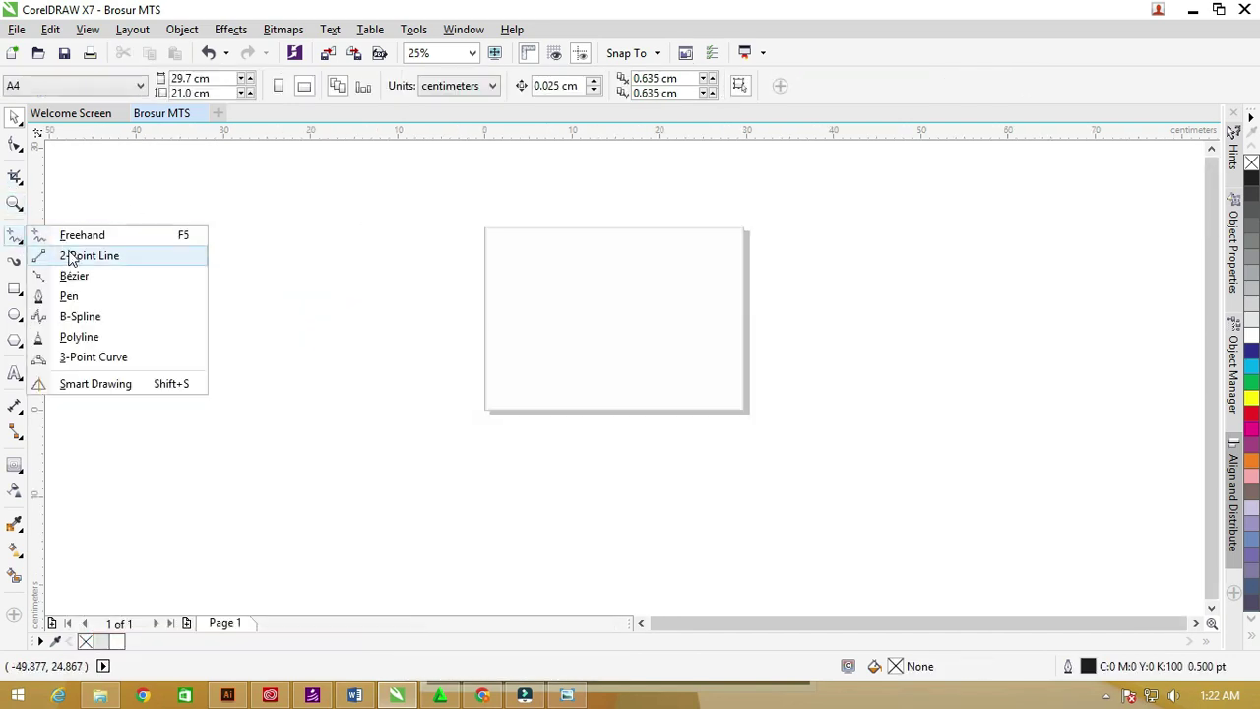
click(88, 256)
drag(611, 200, 596, 453)
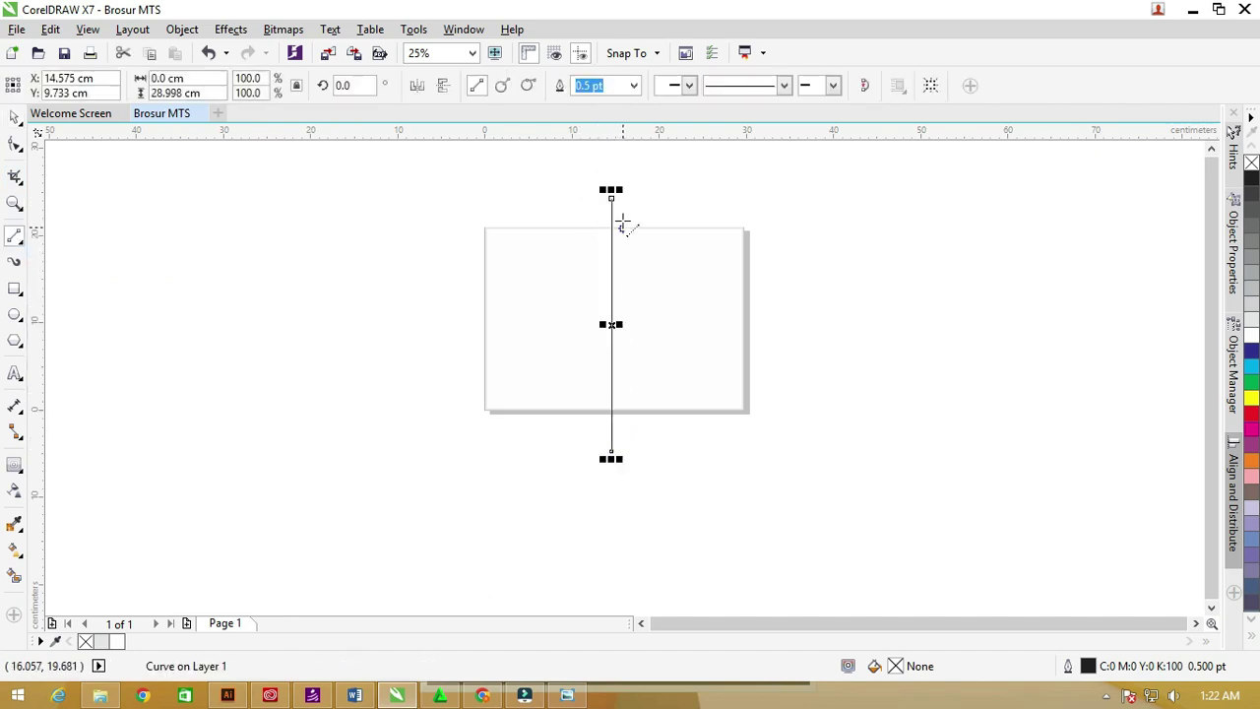
scroll(625, 226, up, 2)
click(16, 116)
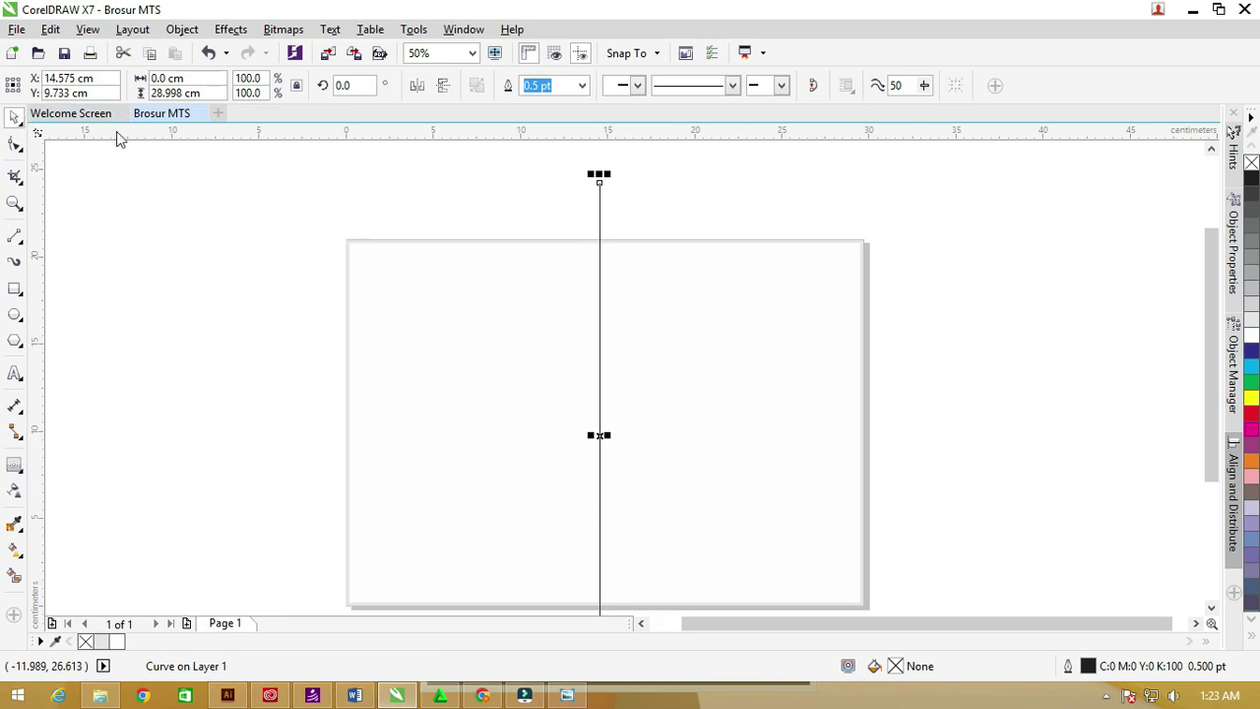
key(c)
key(p)
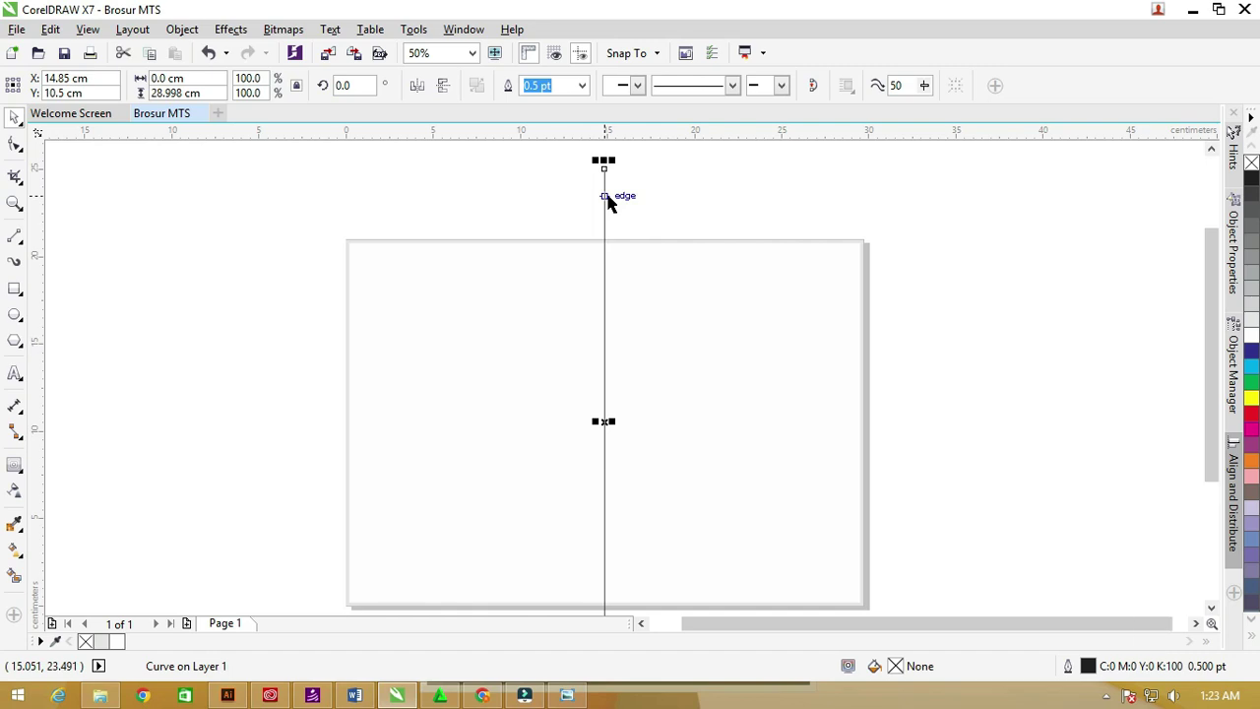
Open the Object Manager docker and the Step and Repeat docker
click(1233, 369)
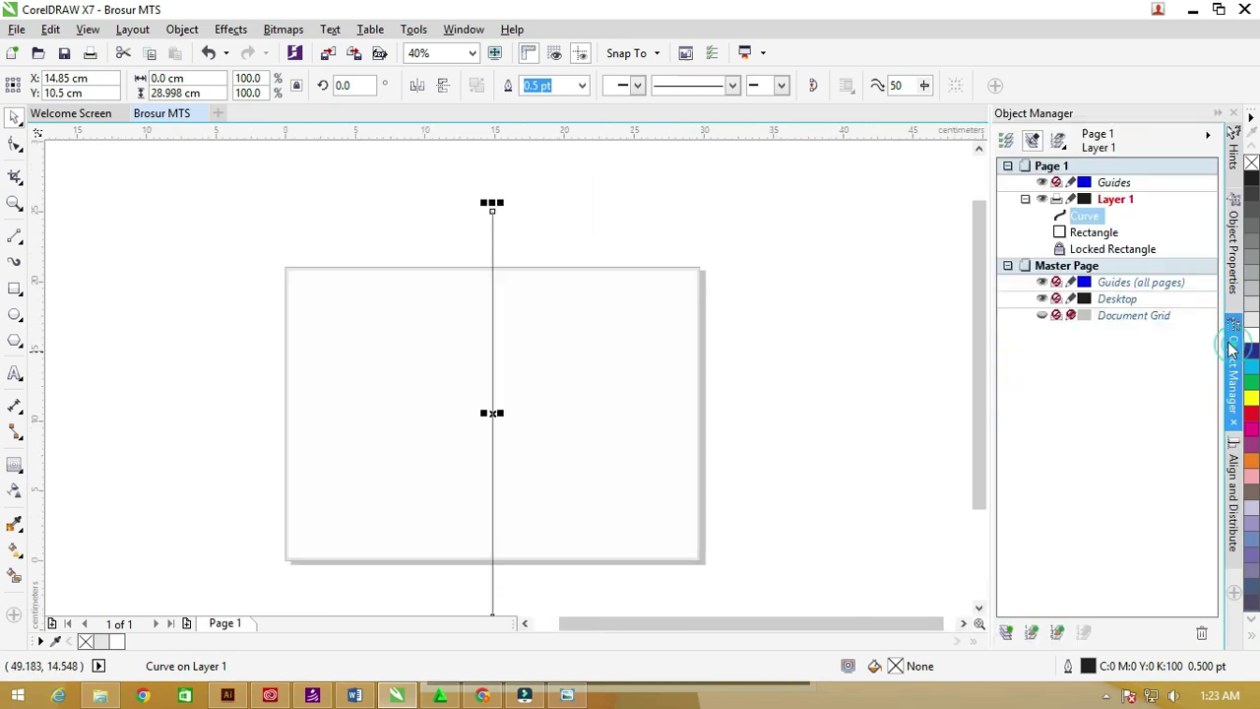
click(464, 29)
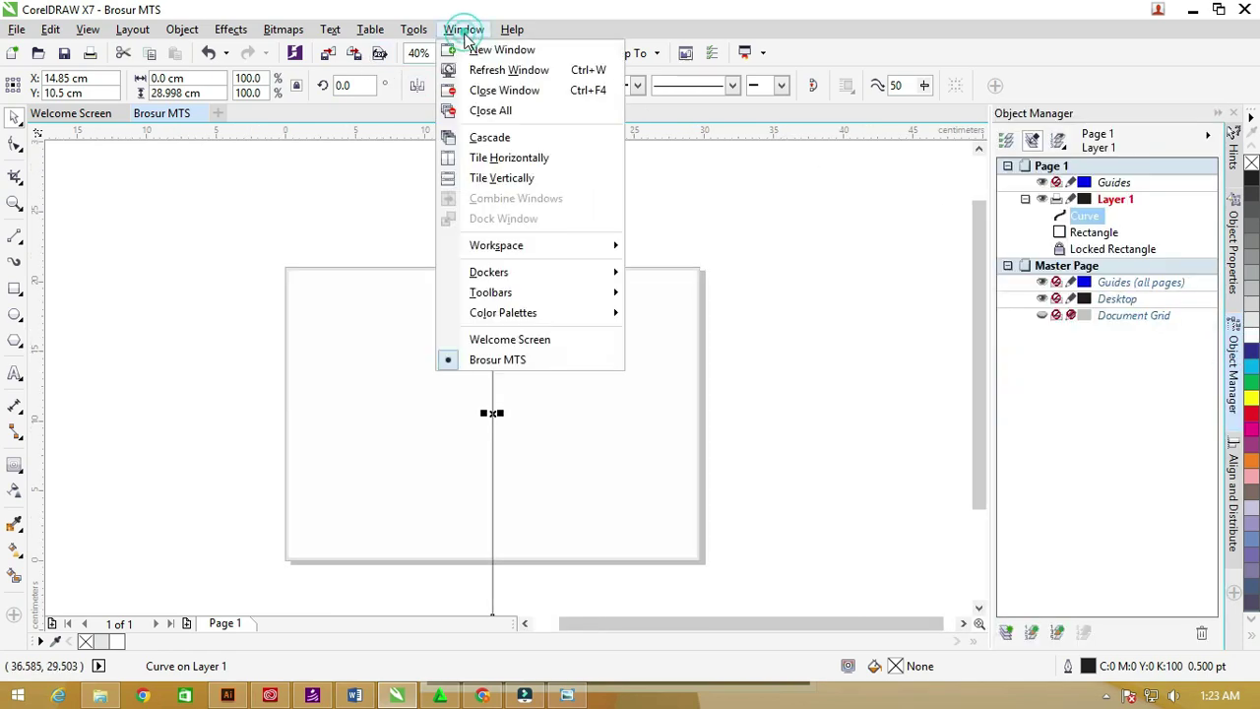
click(566, 272)
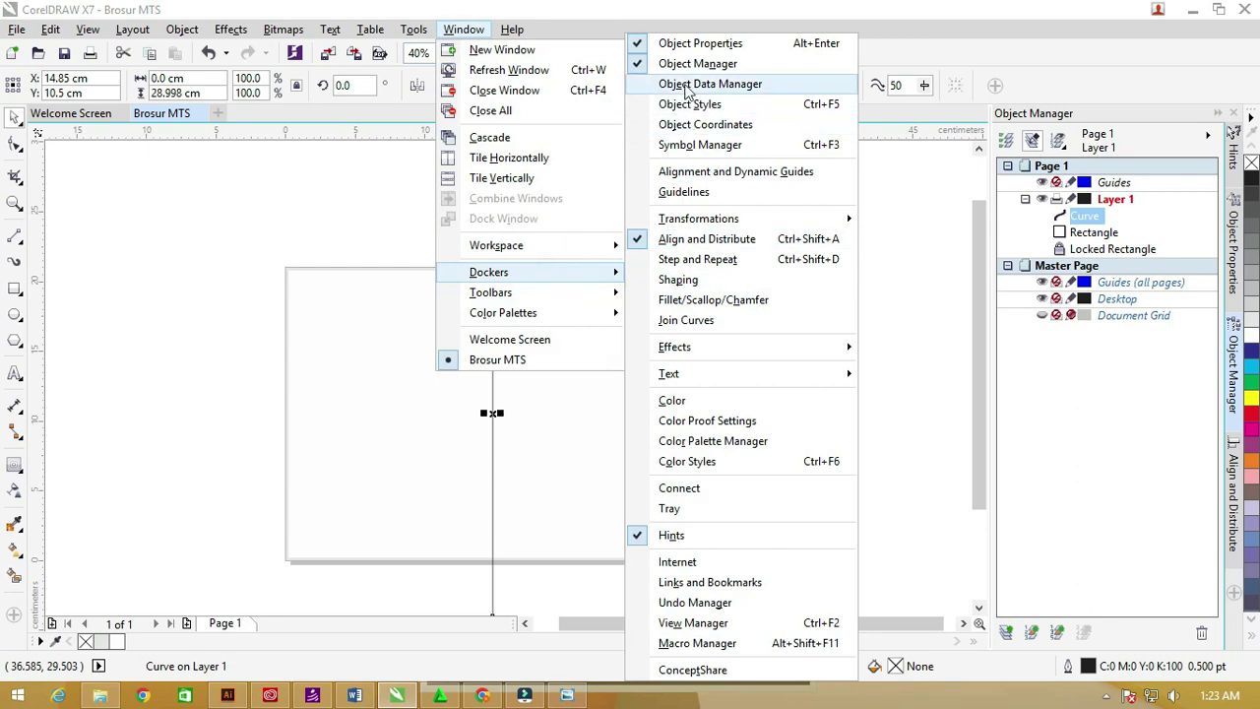
click(840, 259)
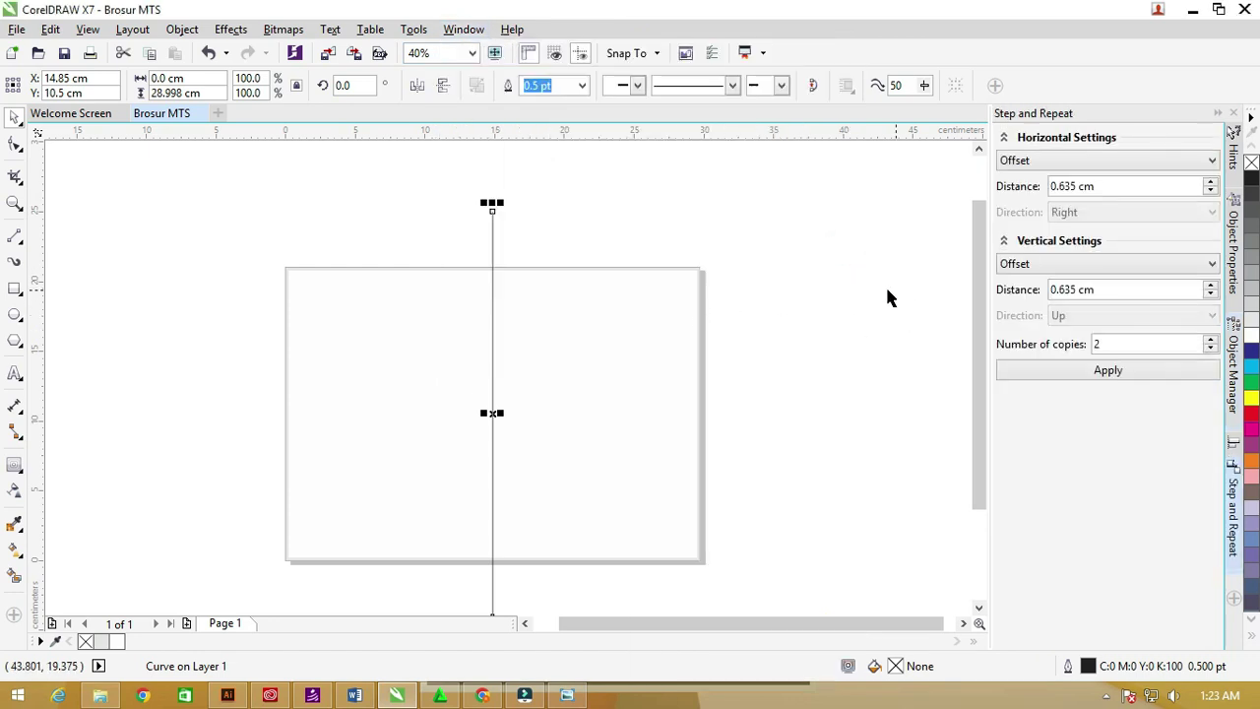
Move the vertical line's curve from Layer 1 into the Guides layer in the Object Manager
click(1234, 394)
drag(1093, 189, 1102, 187)
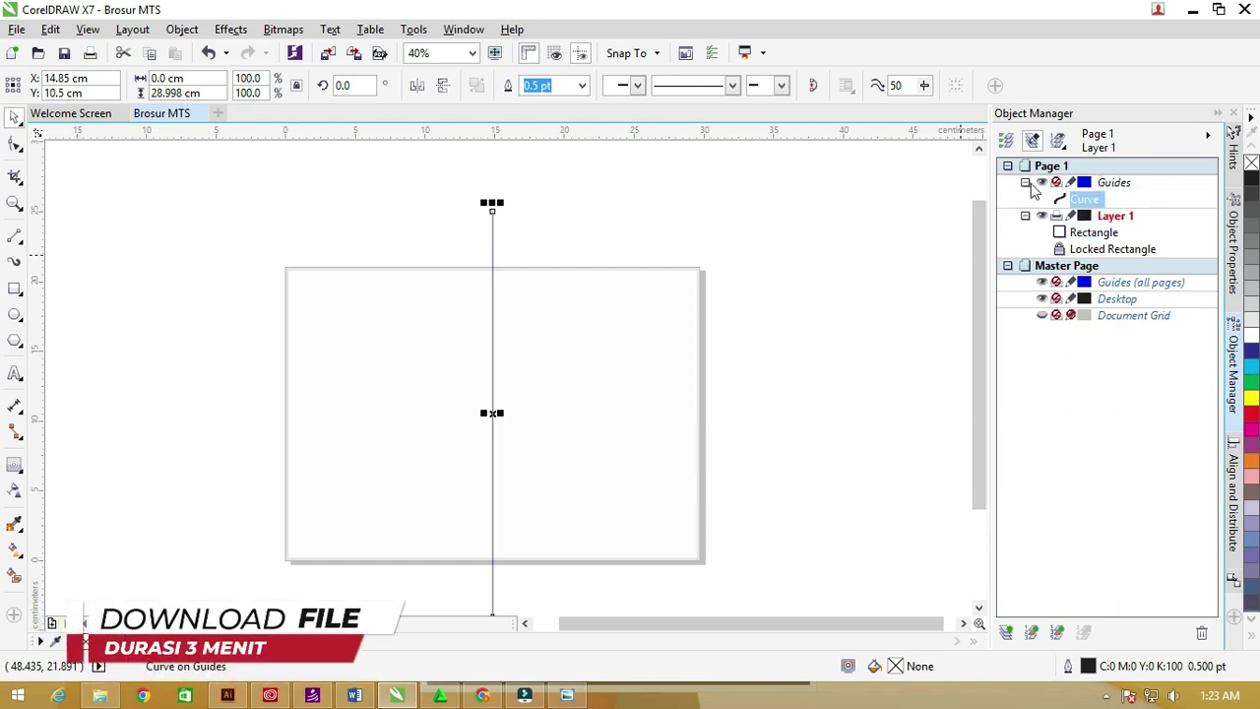
scroll(490, 250, up, 3)
scroll(493, 245, down, 3)
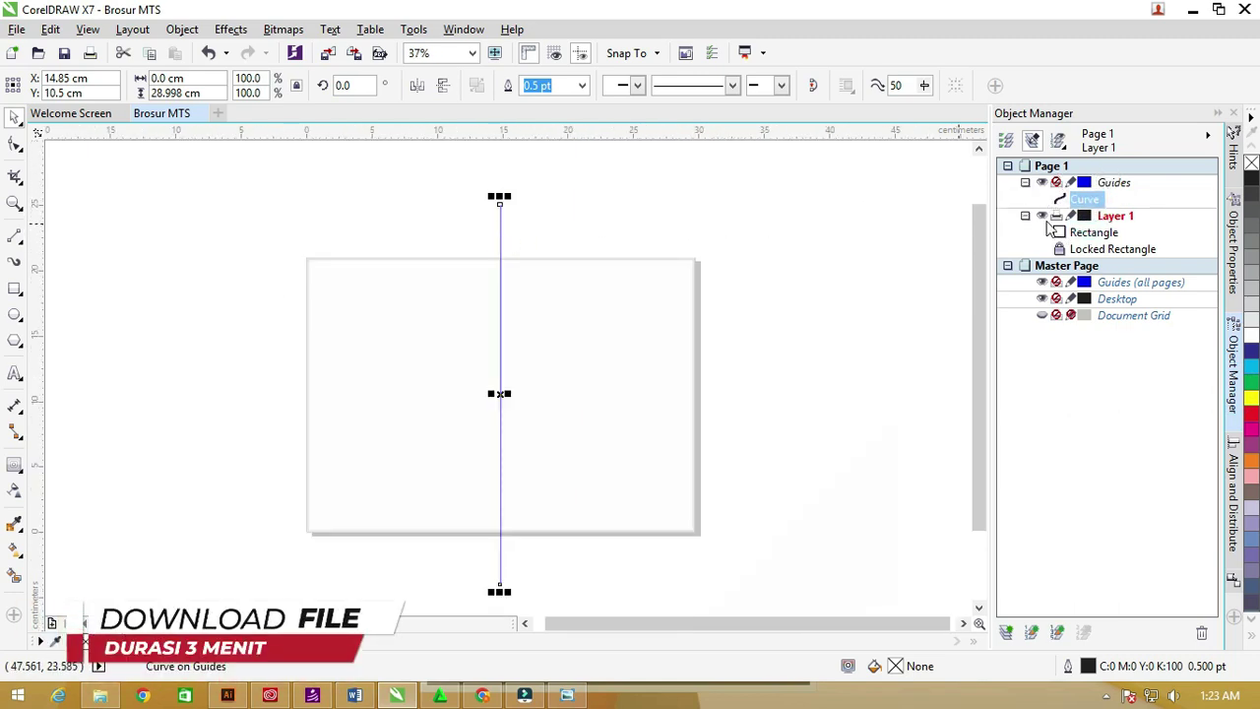
Try enabling printing for the Guides layer and shifting the vertical line off centre, and undo the moves
drag(1083, 199, 1061, 192)
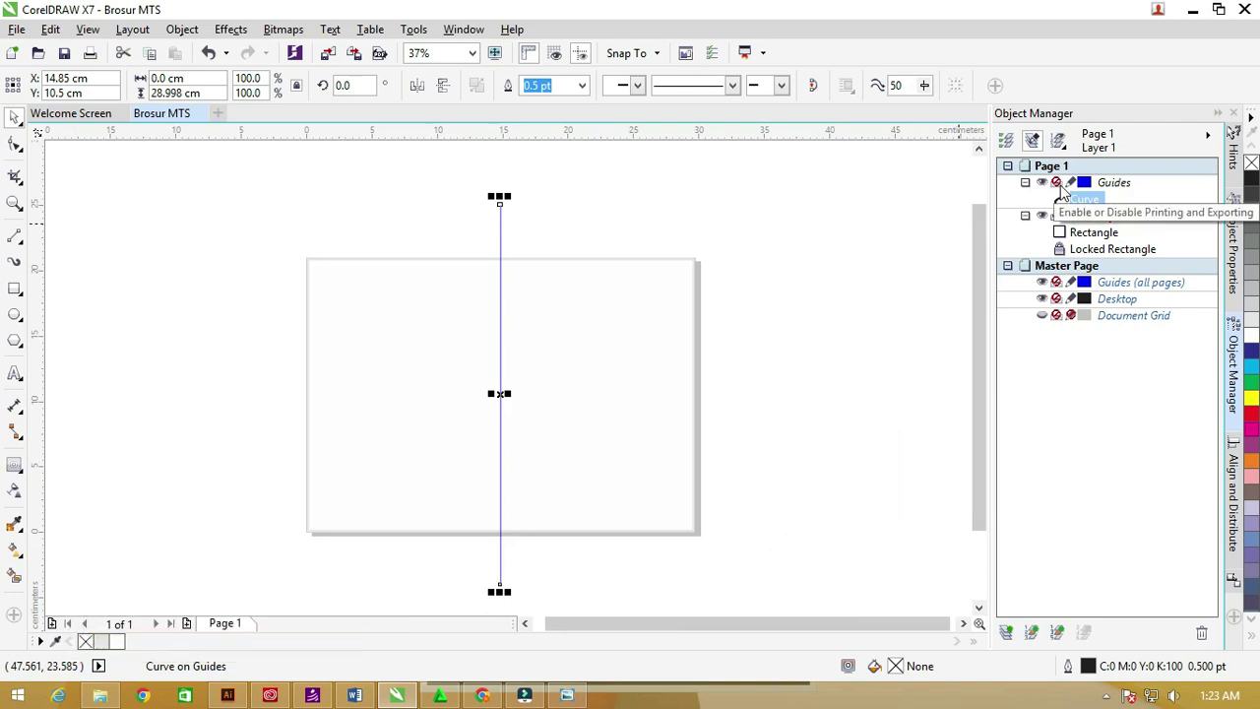
click(816, 209)
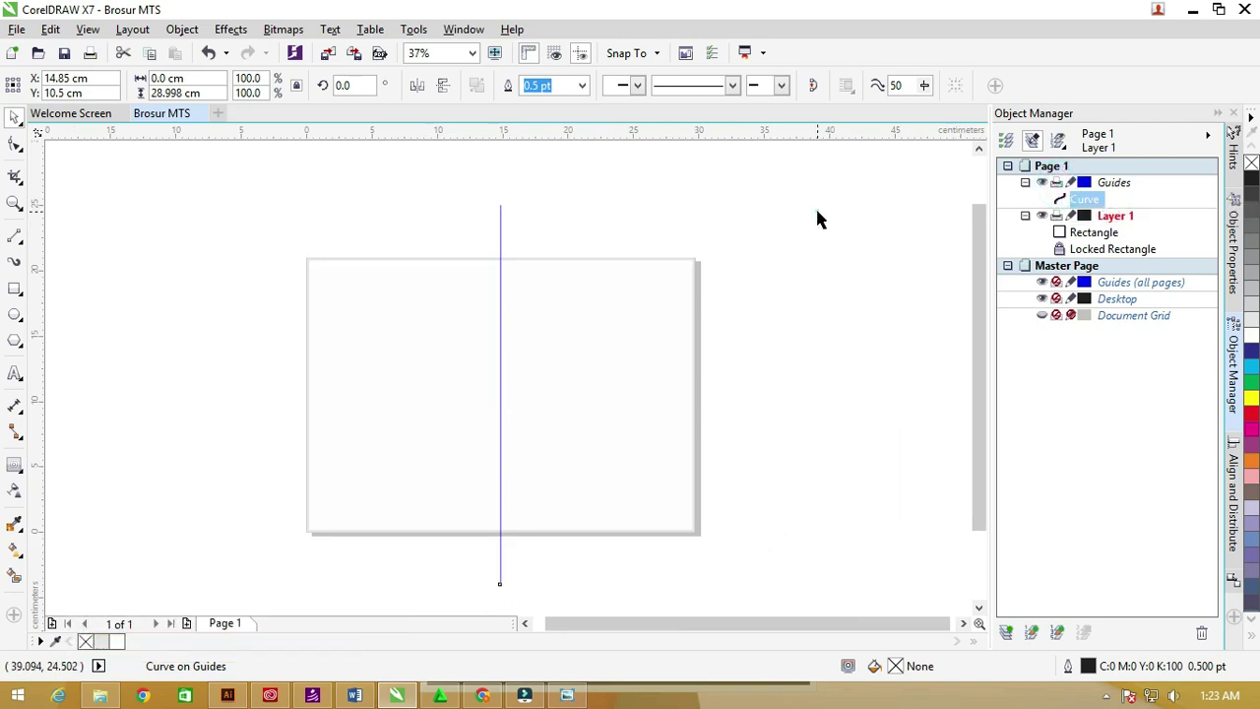
click(518, 219)
drag(518, 219, 565, 218)
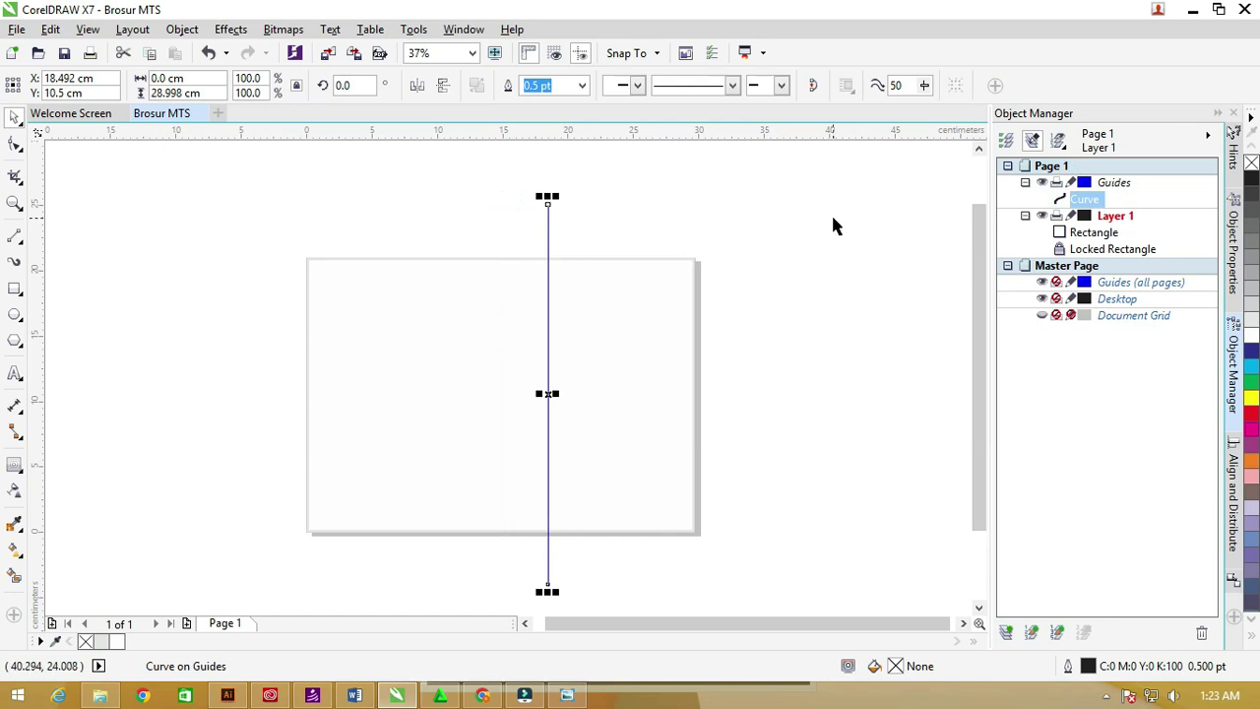
key(ctrl+z)
drag(465, 218, 540, 245)
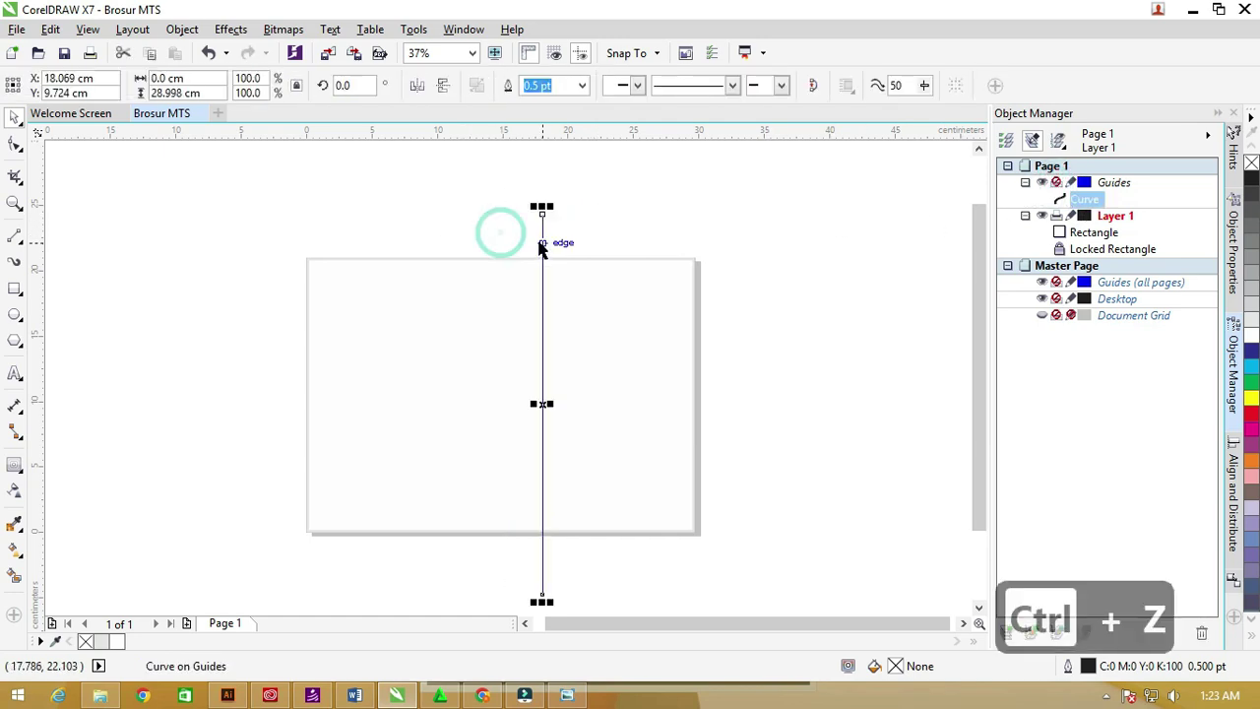
key(ctrl+z)
Lock the Guides layer against editing and try to move the vertical guide line
key(Escape)
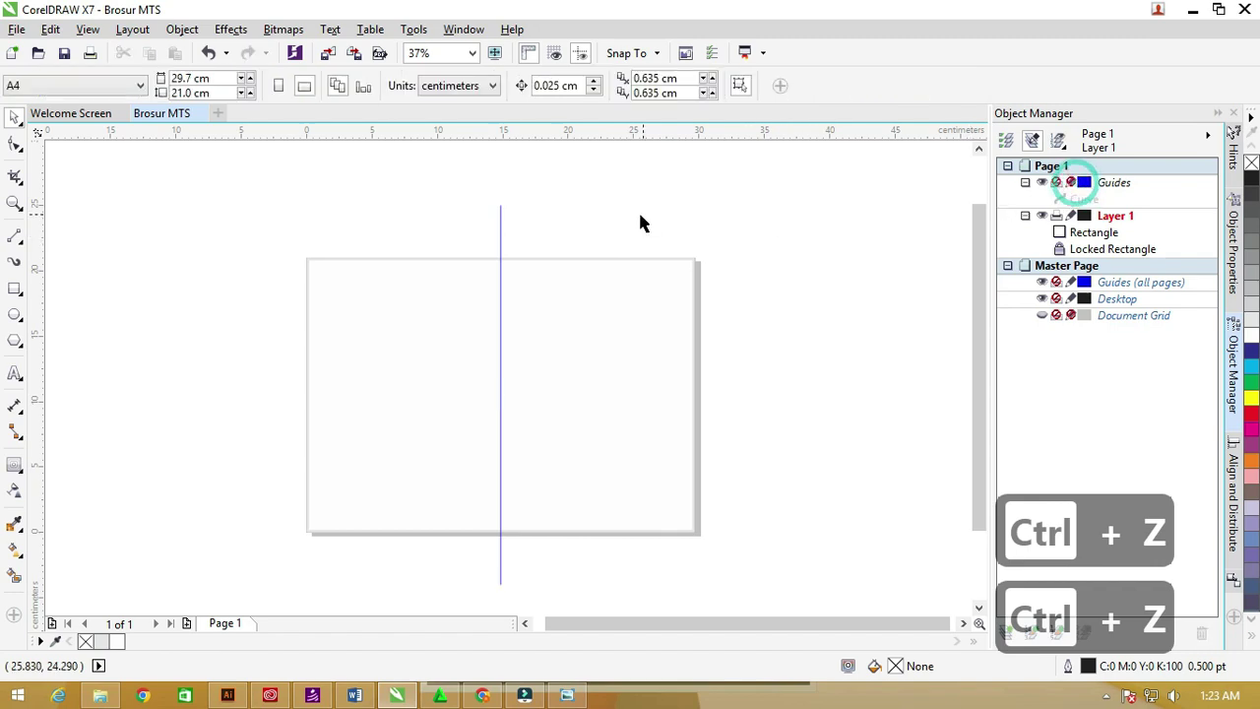
mouse_move(499, 224)
mouse_down()
mouse_move(552, 232)
mouse_move(539, 236)
mouse_up()
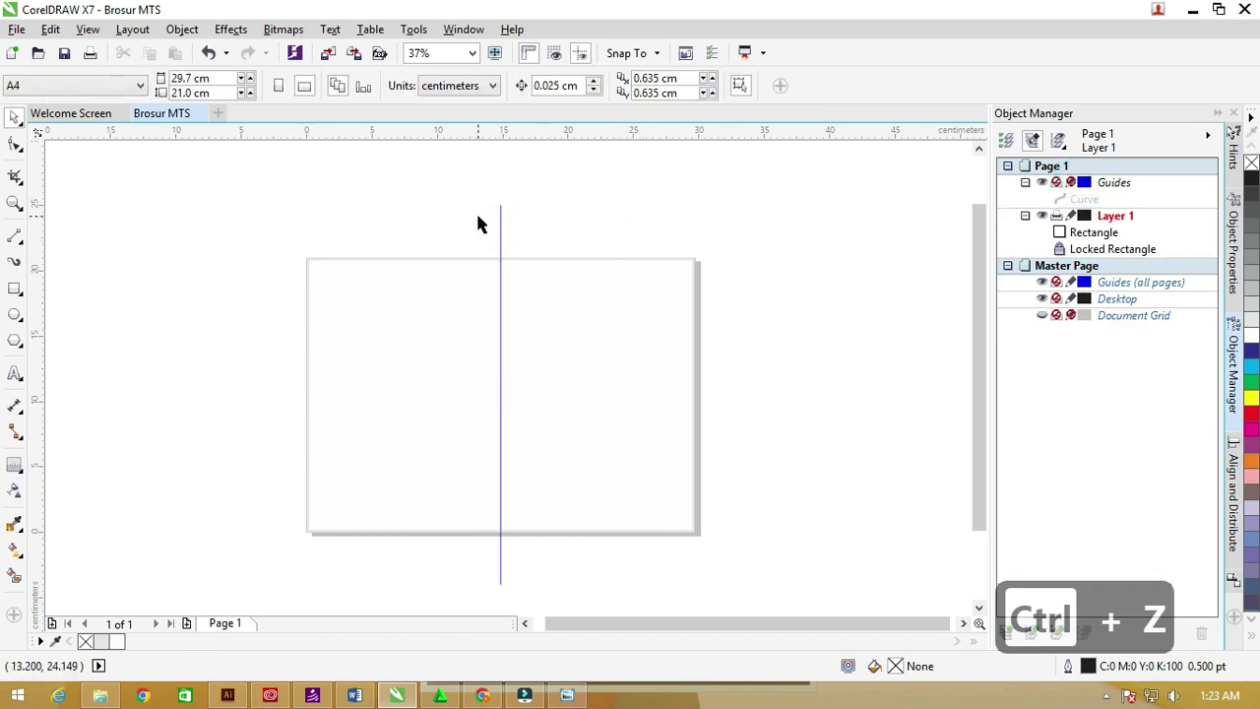
scroll(428, 258, down, 2)
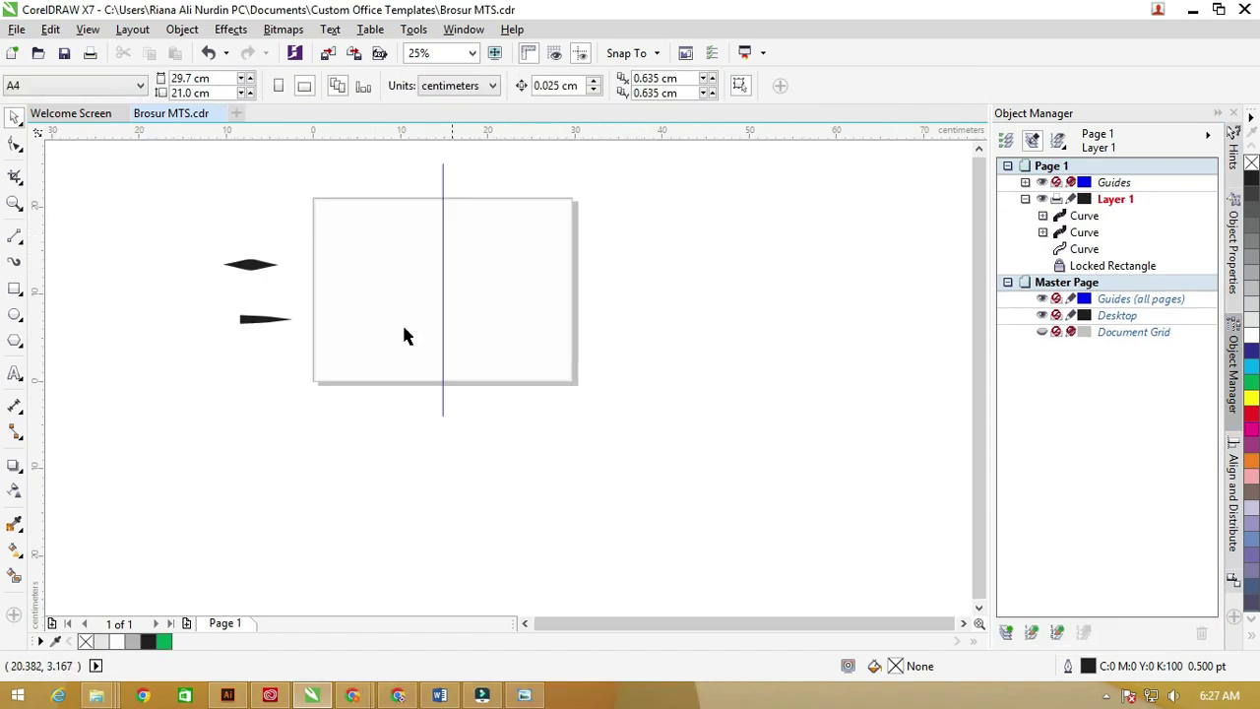
Draw a diagonal 2-point line across the page, about 35.9 cm wide and 14.5 cm high
click(15, 237)
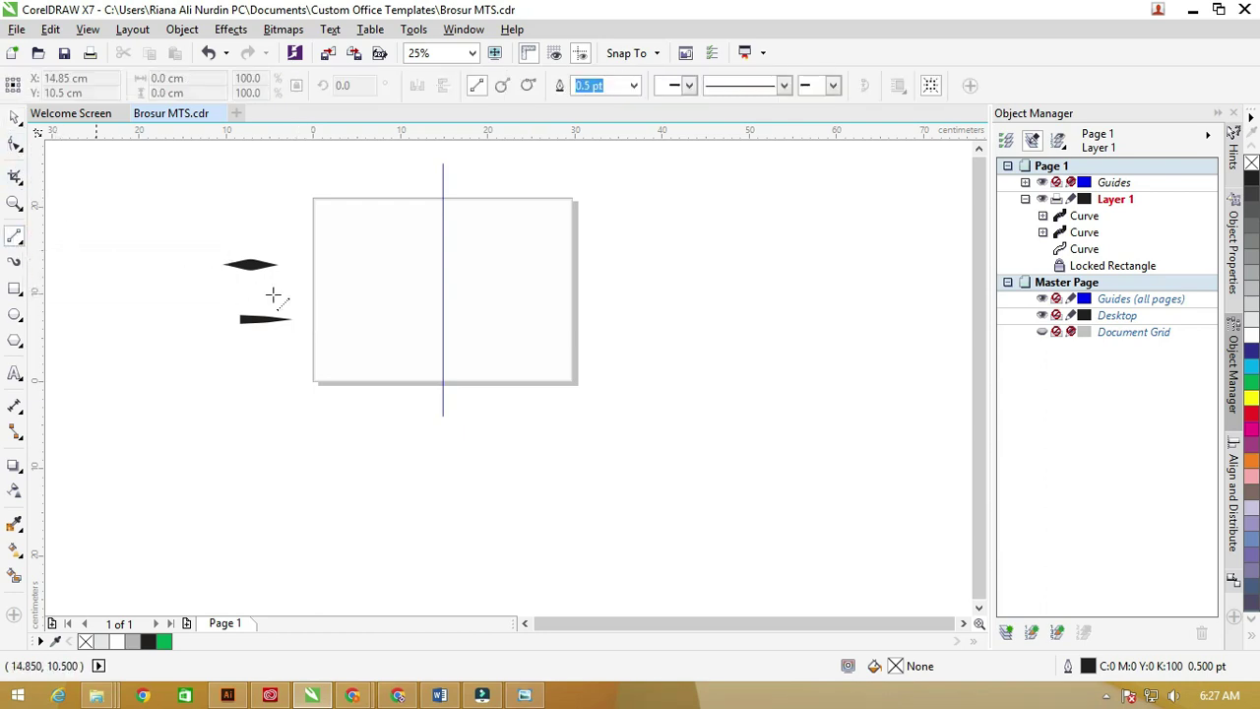
mouse_move(598, 348)
mouse_down()
mouse_move(253, 208)
mouse_move(325, 247)
mouse_move(285, 221)
mouse_up()
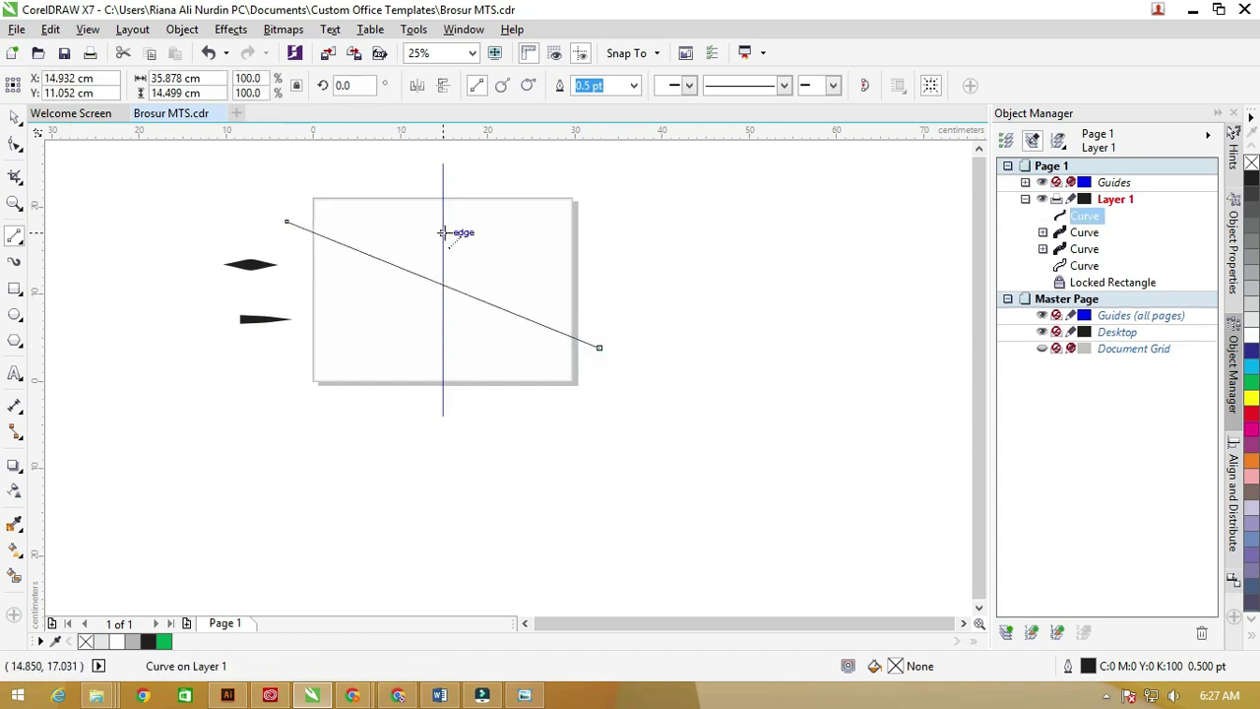
Convert the diagonal line into an editable curve
scroll(442, 233, up, 1)
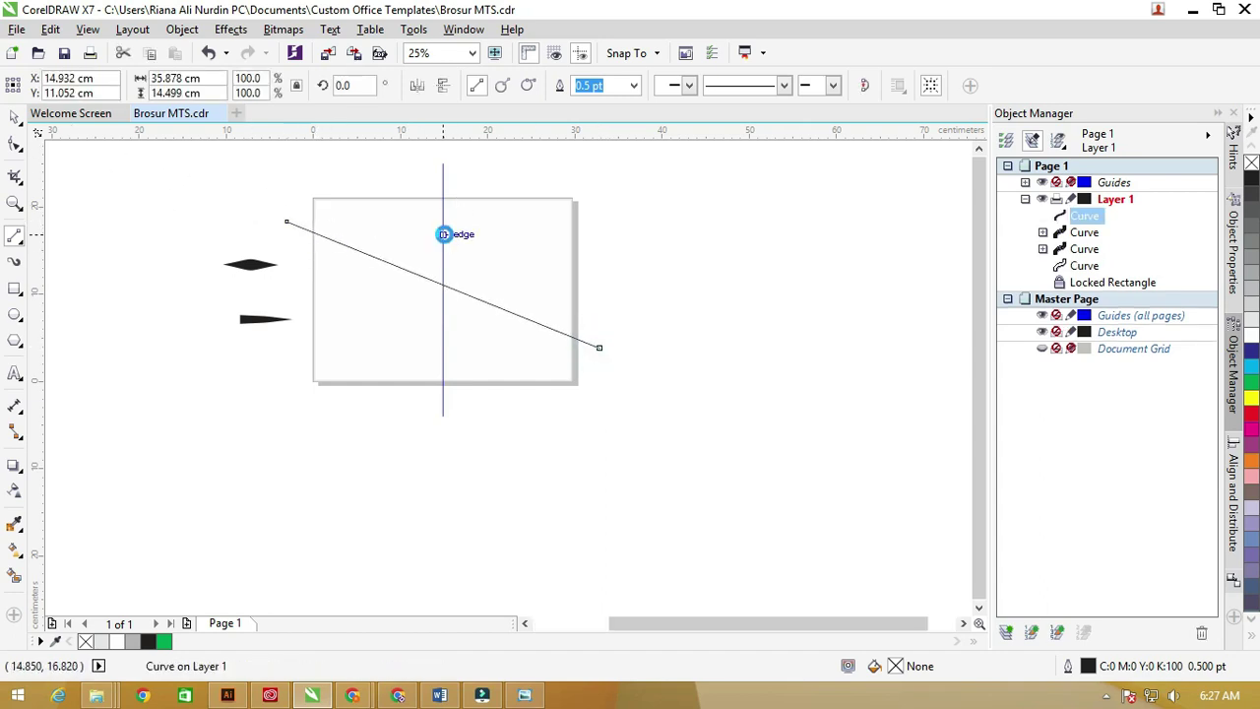
click(18, 146)
click(130, 209)
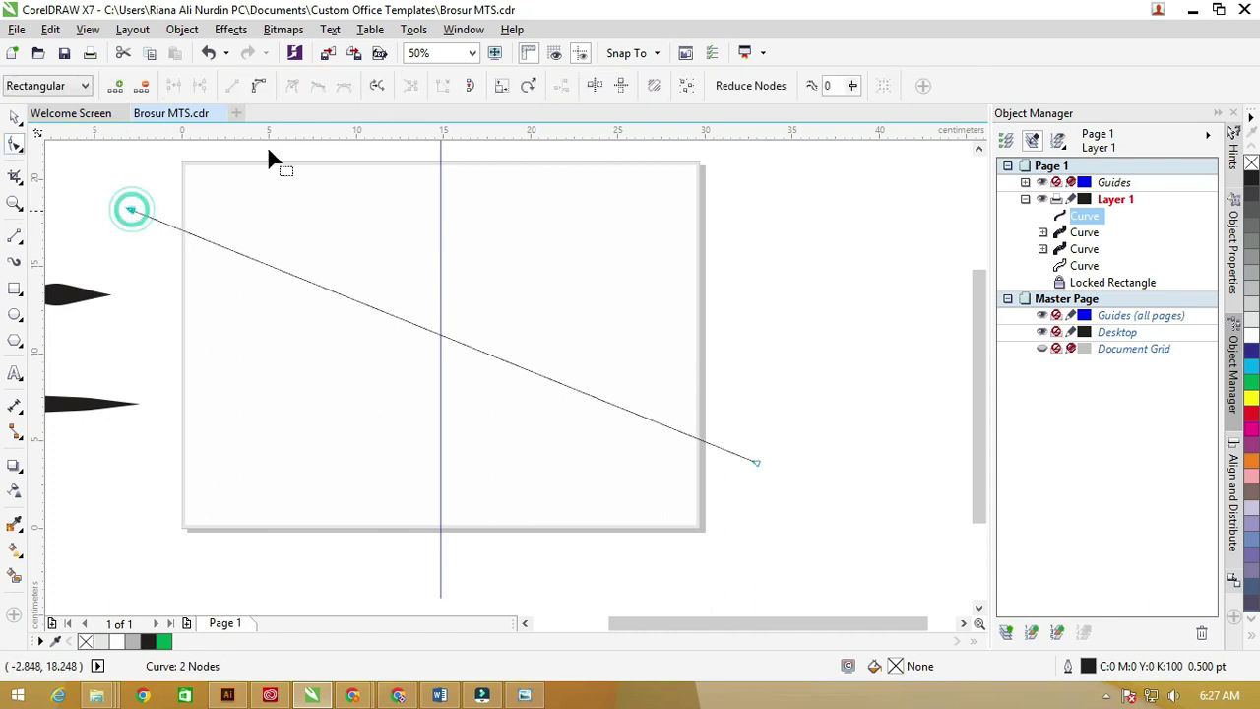
click(262, 87)
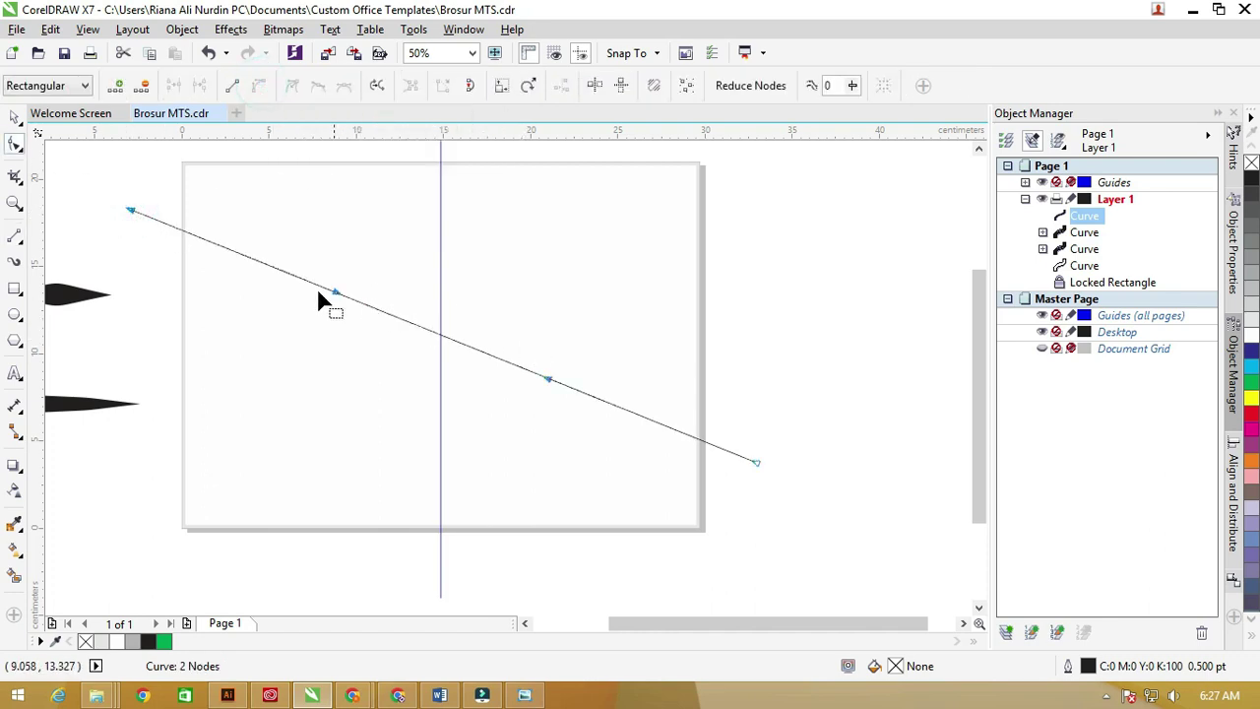
Bend the curve into an S-shaped wave, with its crest on the left half and its trough on the right half of the page
scroll(443, 296, down, 1)
drag(387, 294, 397, 231)
drag(496, 338, 491, 458)
drag(287, 252, 287, 287)
drag(394, 268, 387, 191)
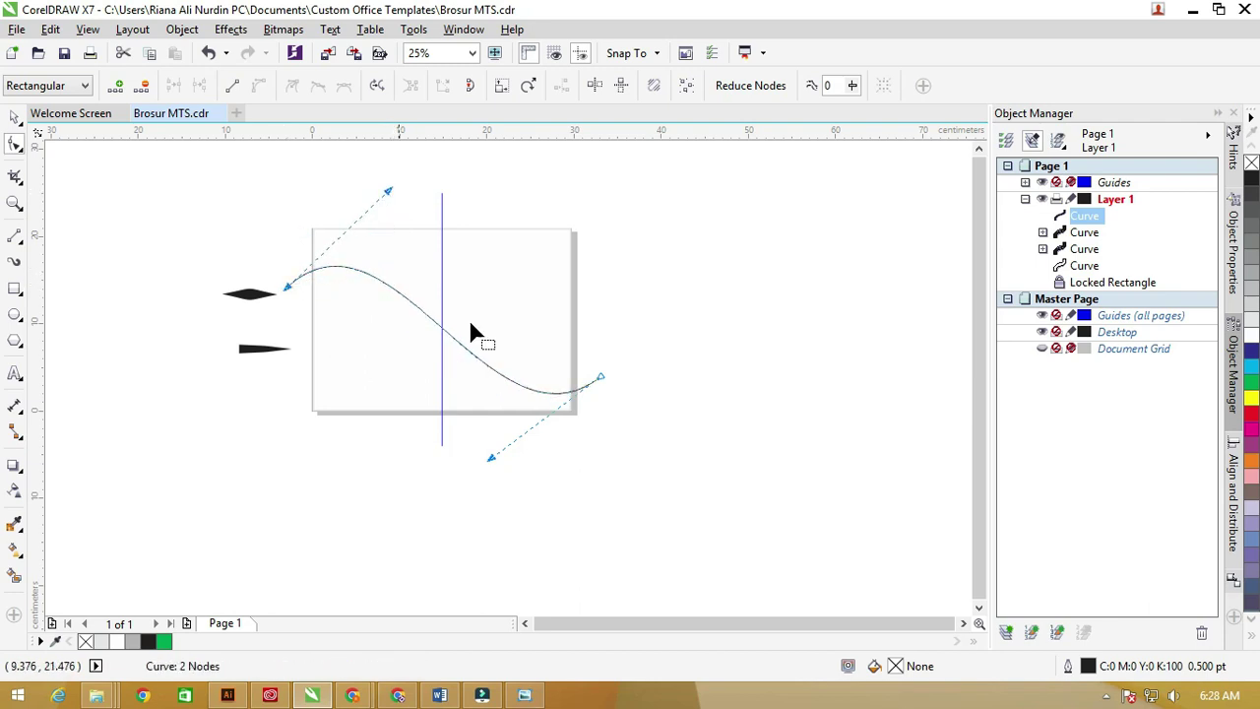
Refine the wave by raising its right end, lowering its left end slightly and extending both curve handles
drag(603, 381, 600, 364)
drag(487, 443, 387, 456)
drag(288, 290, 288, 302)
drag(385, 202, 418, 203)
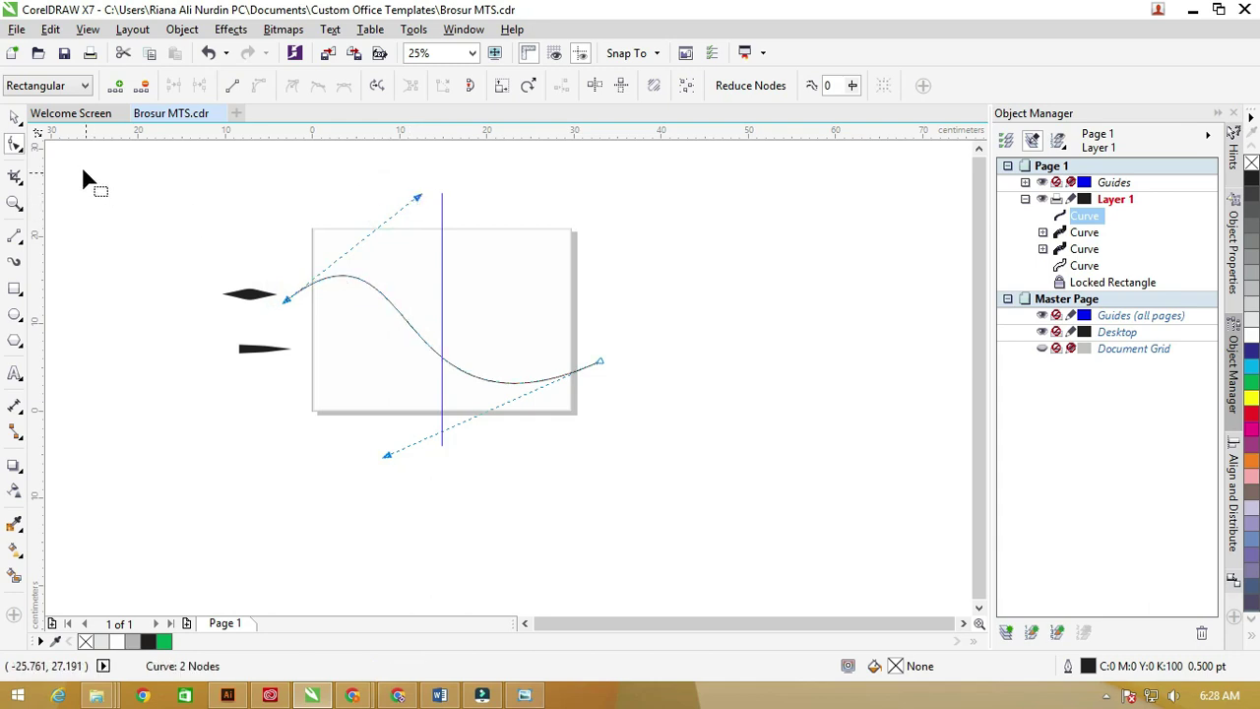
click(15, 118)
click(131, 183)
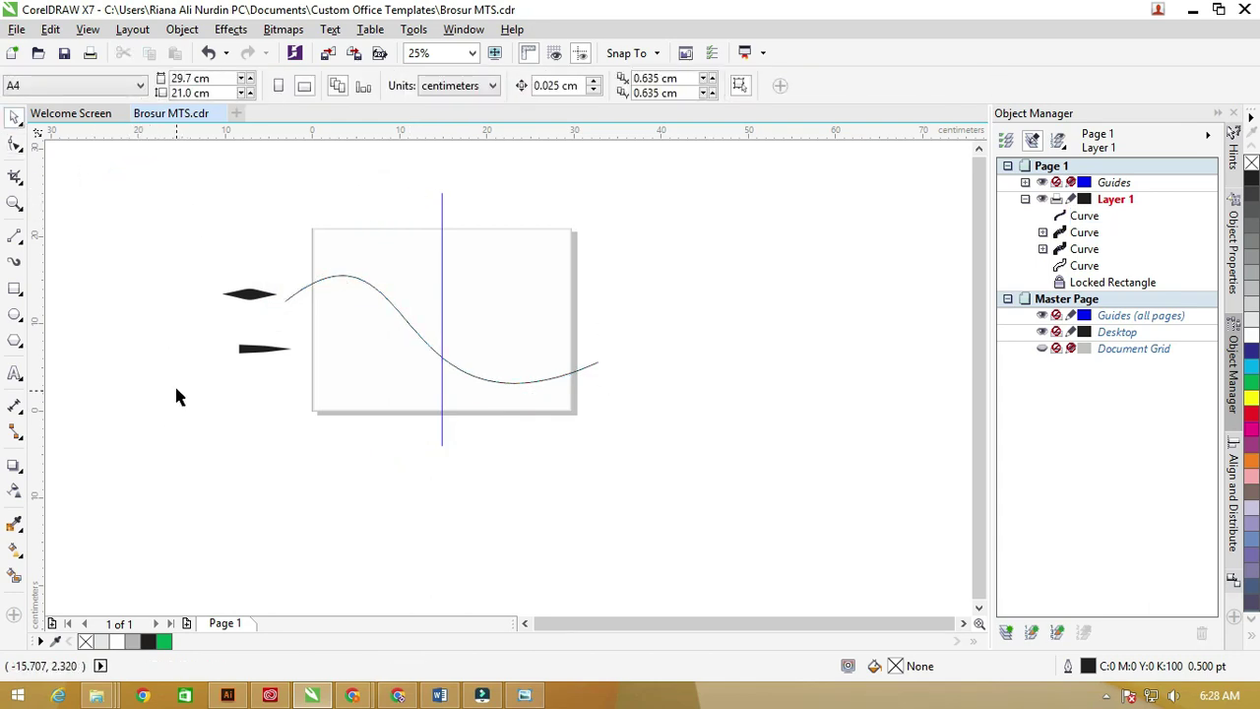
Smart-fill the two page areas below the wave, on either side of the centre guide, with grey
click(15, 577)
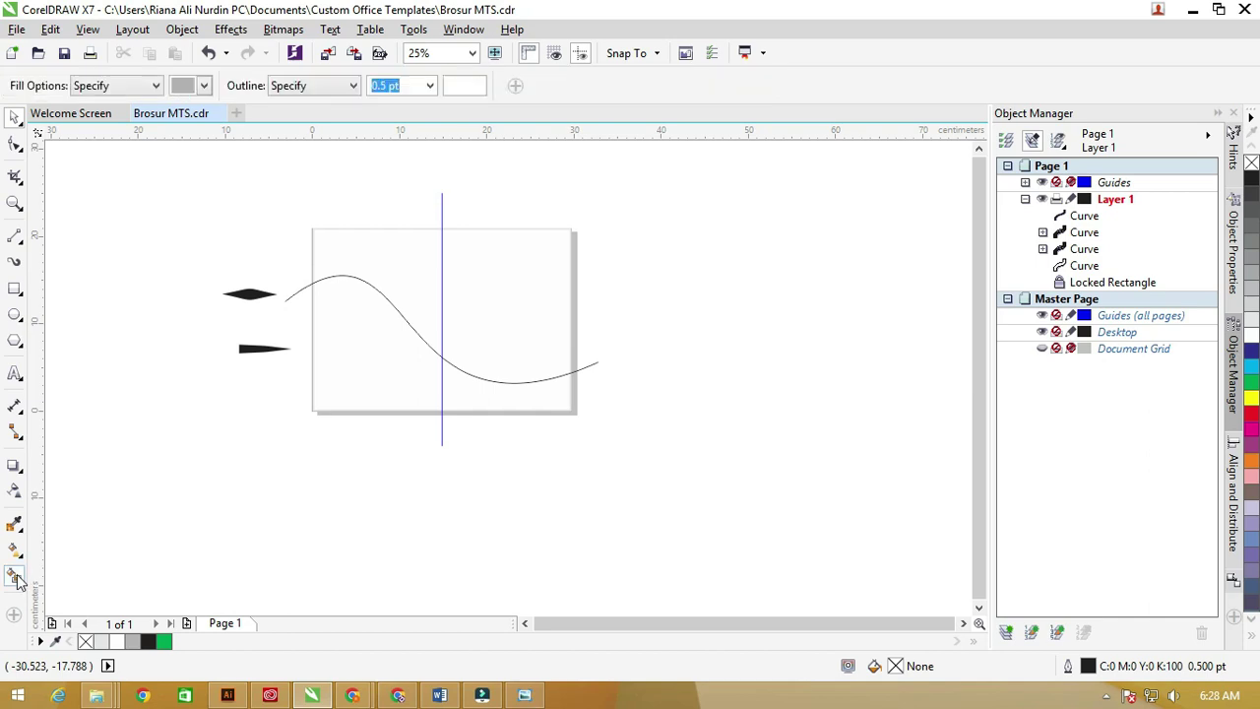
click(367, 368)
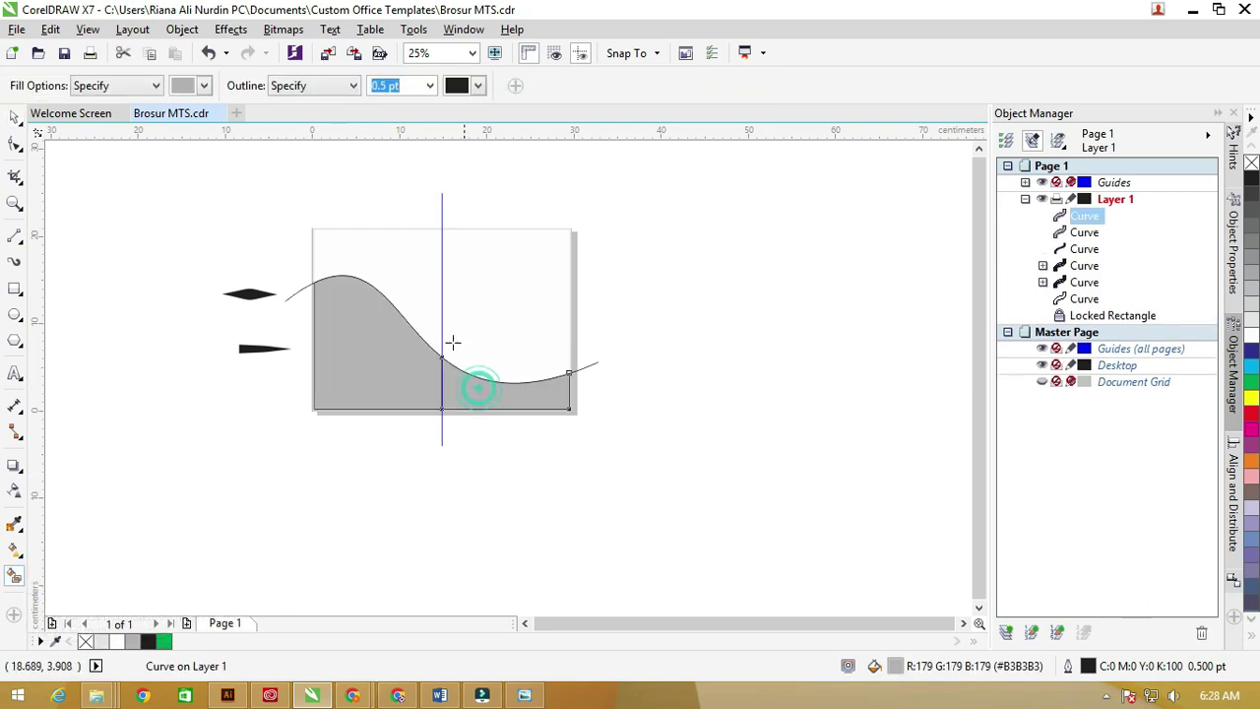
click(14, 116)
click(152, 194)
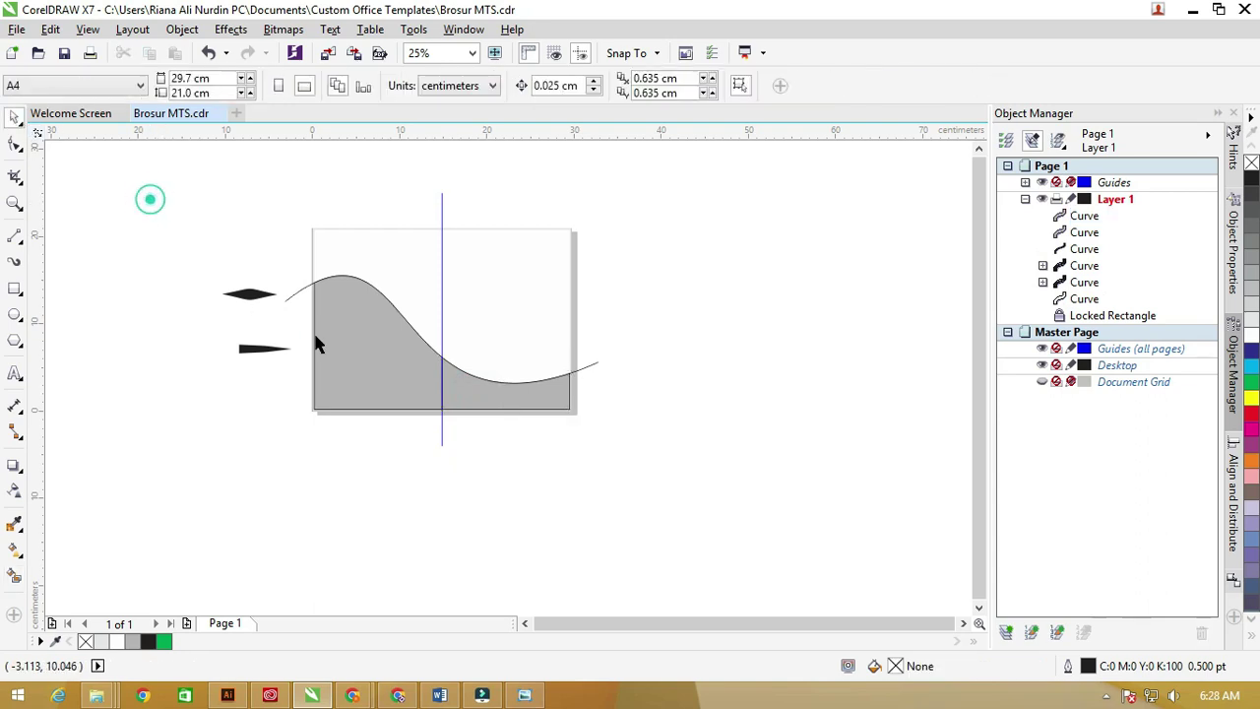
Weld the two grey shapes below the wave into one
scroll(306, 328, up, 2)
click(362, 341)
shift+click(601, 442)
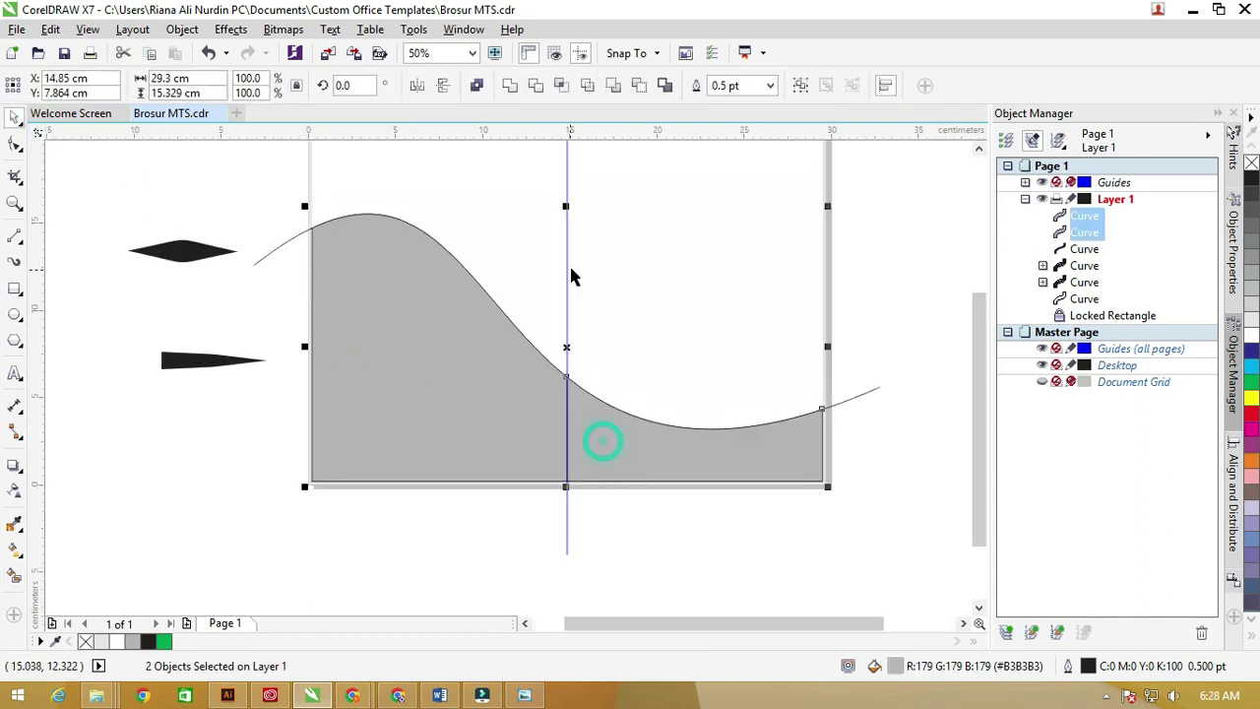
click(508, 86)
scroll(582, 260, down, 2)
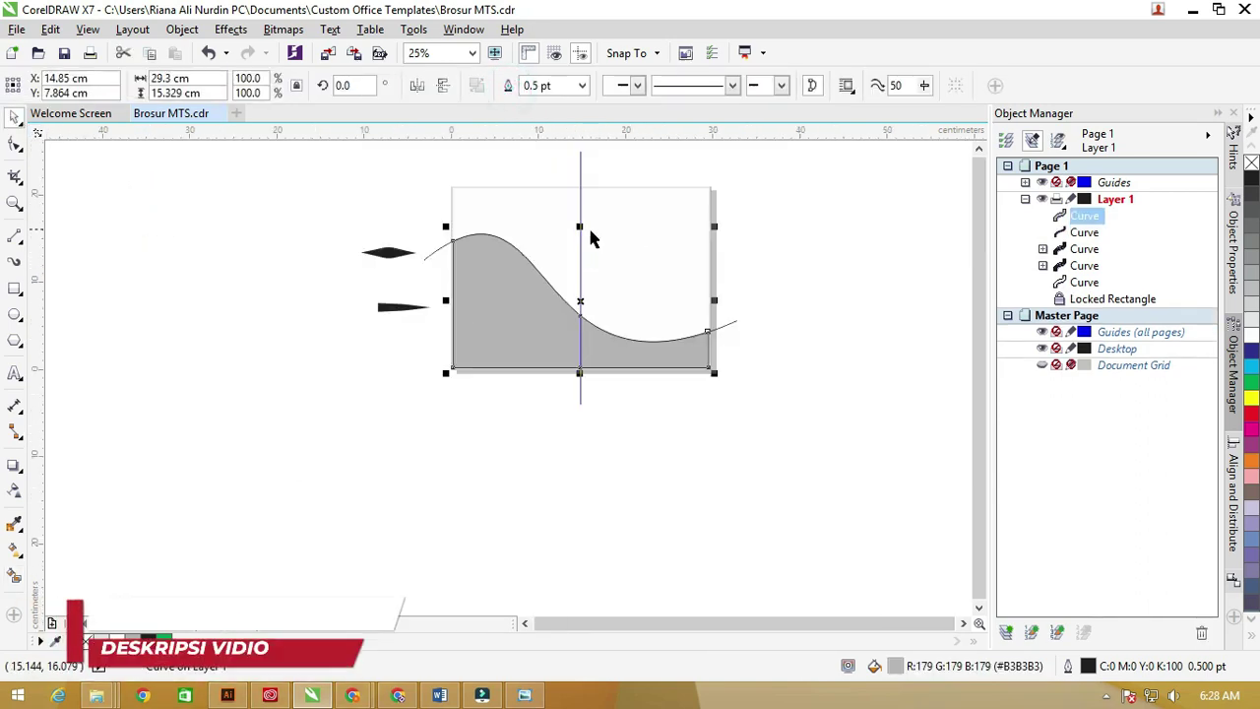
Smart-fill the two page areas above the wave, on either side of the centre guide, with grey
click(15, 576)
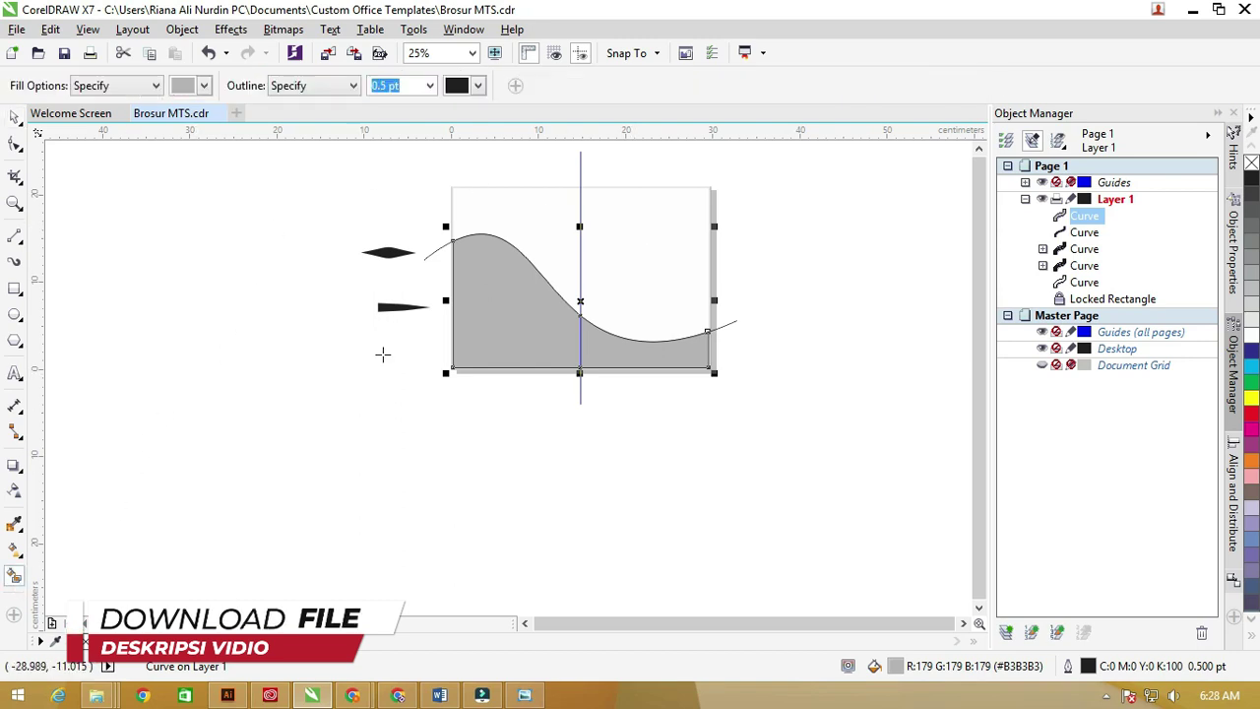
click(534, 212)
click(630, 244)
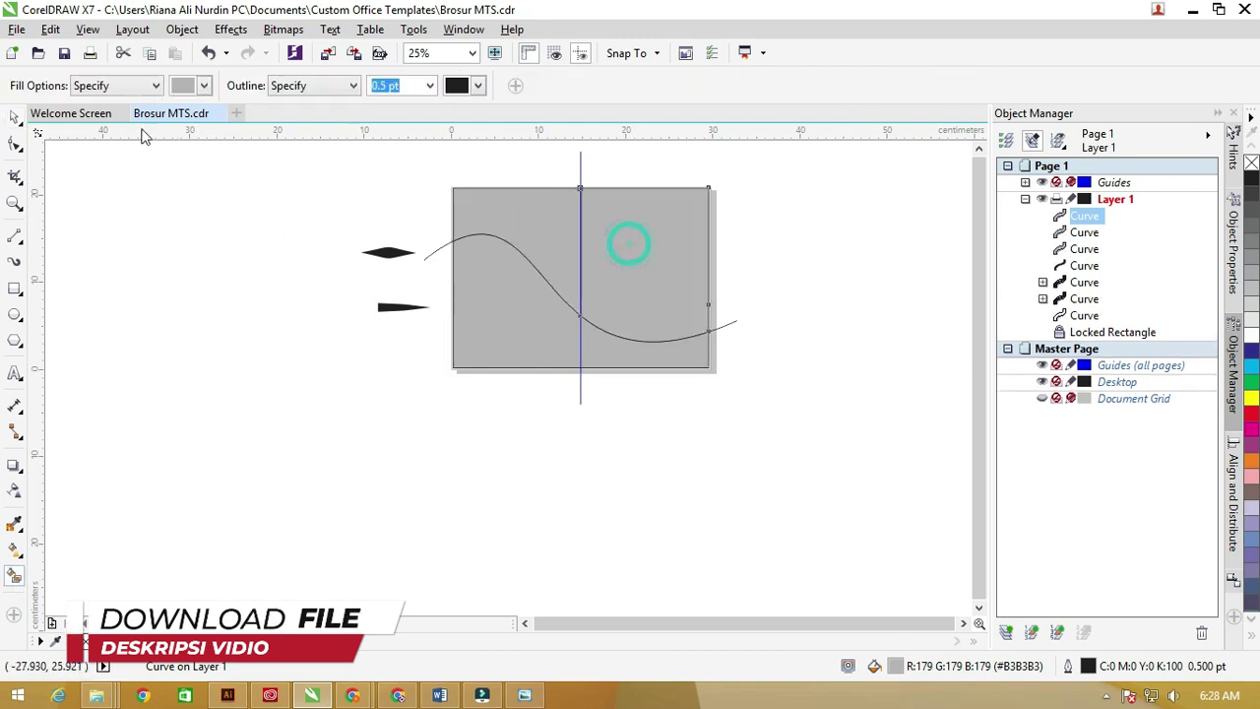
Weld the two grey shapes above the wave into one
click(15, 116)
click(531, 204)
shift+click(629, 219)
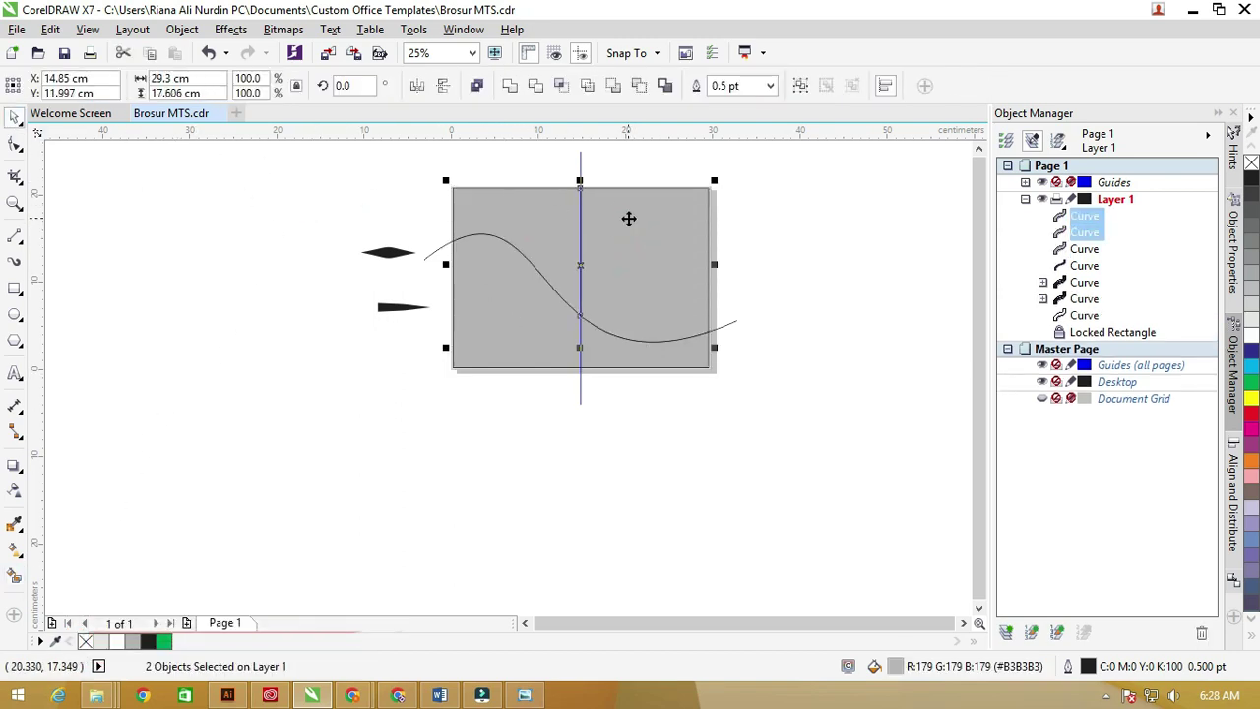
click(509, 86)
Fill the lower wave shape with green and apply a linear fountain fill running diagonally from its upper left to the lower right page corner
click(545, 315)
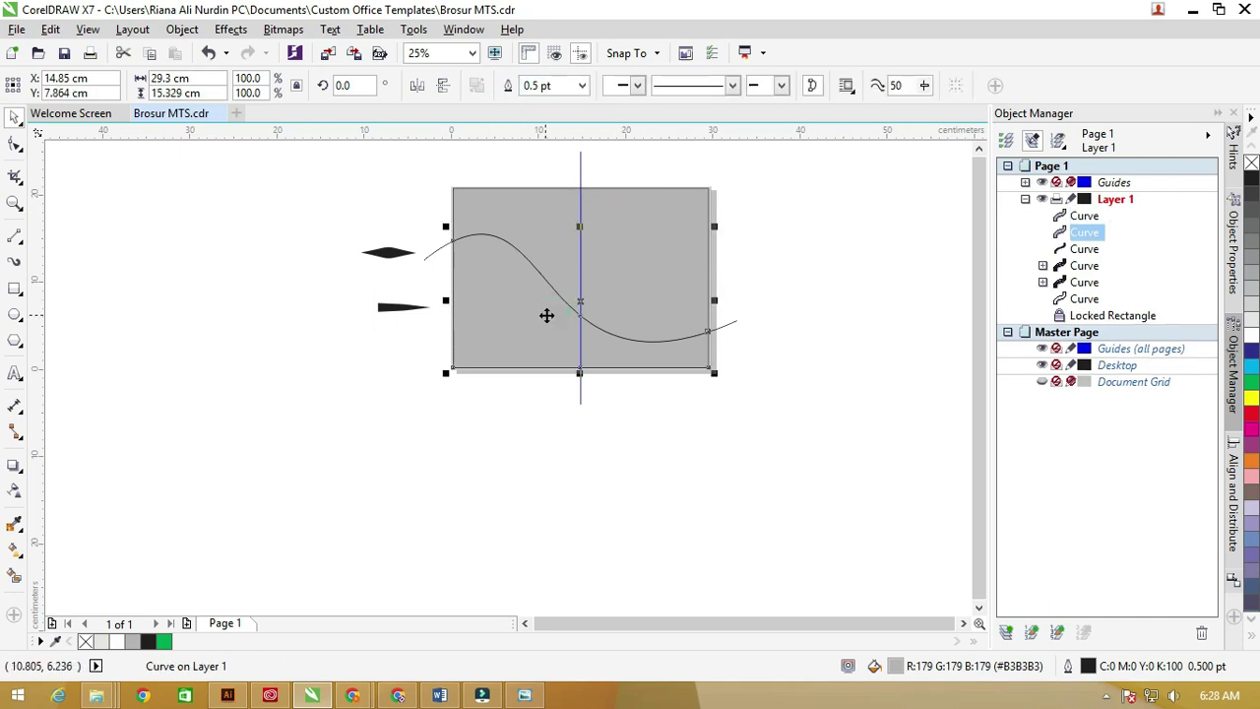
click(1252, 384)
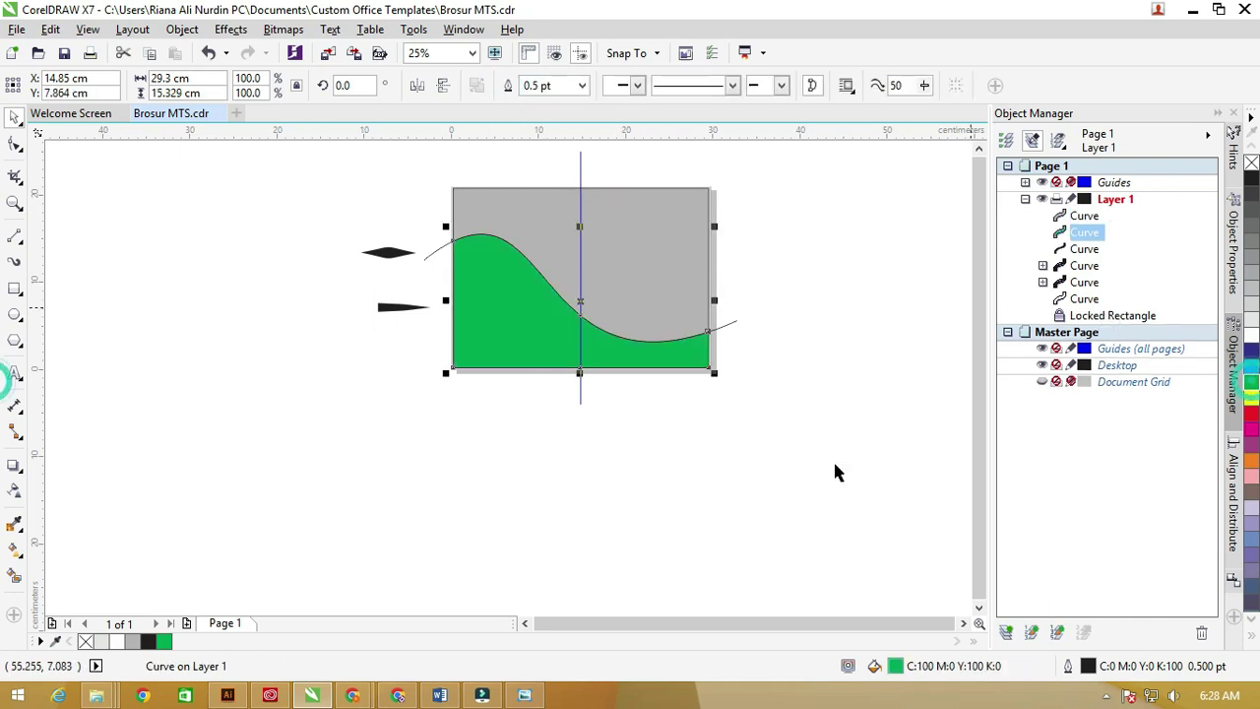
click(16, 555)
drag(478, 298, 708, 379)
Set the fountain fill's white end colour to the green sampled from the wave shape
click(650, 407)
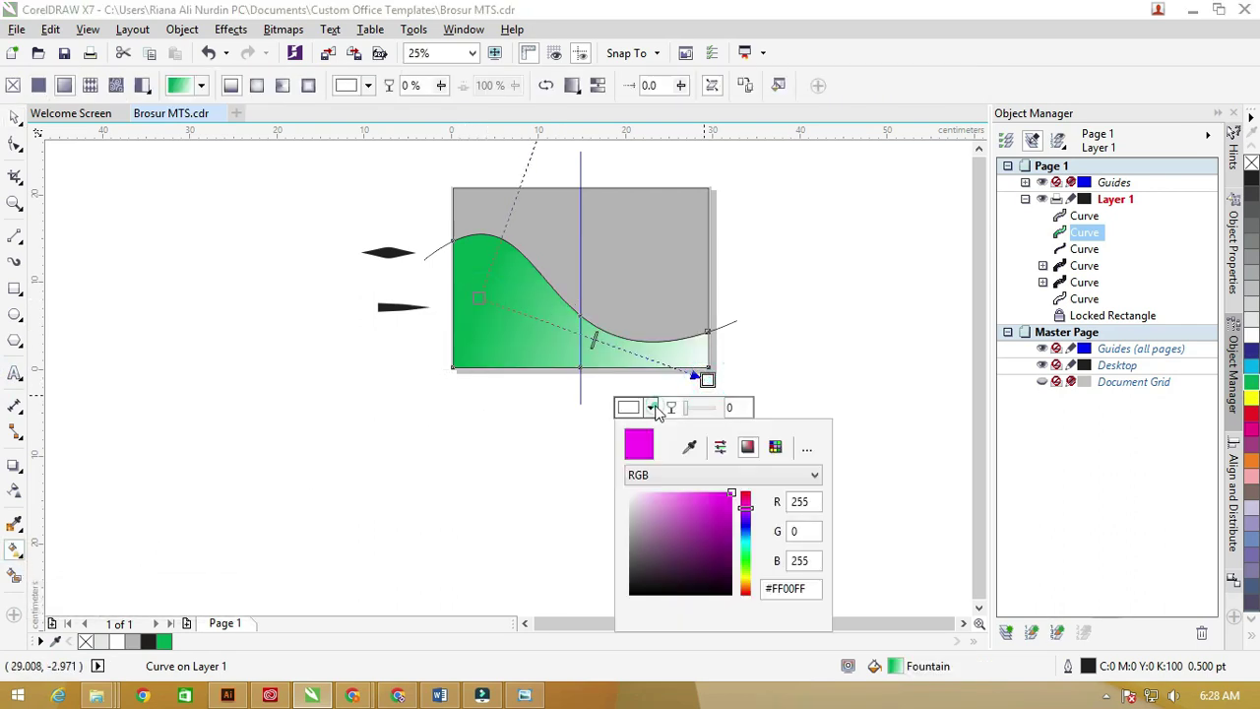
click(689, 448)
click(461, 250)
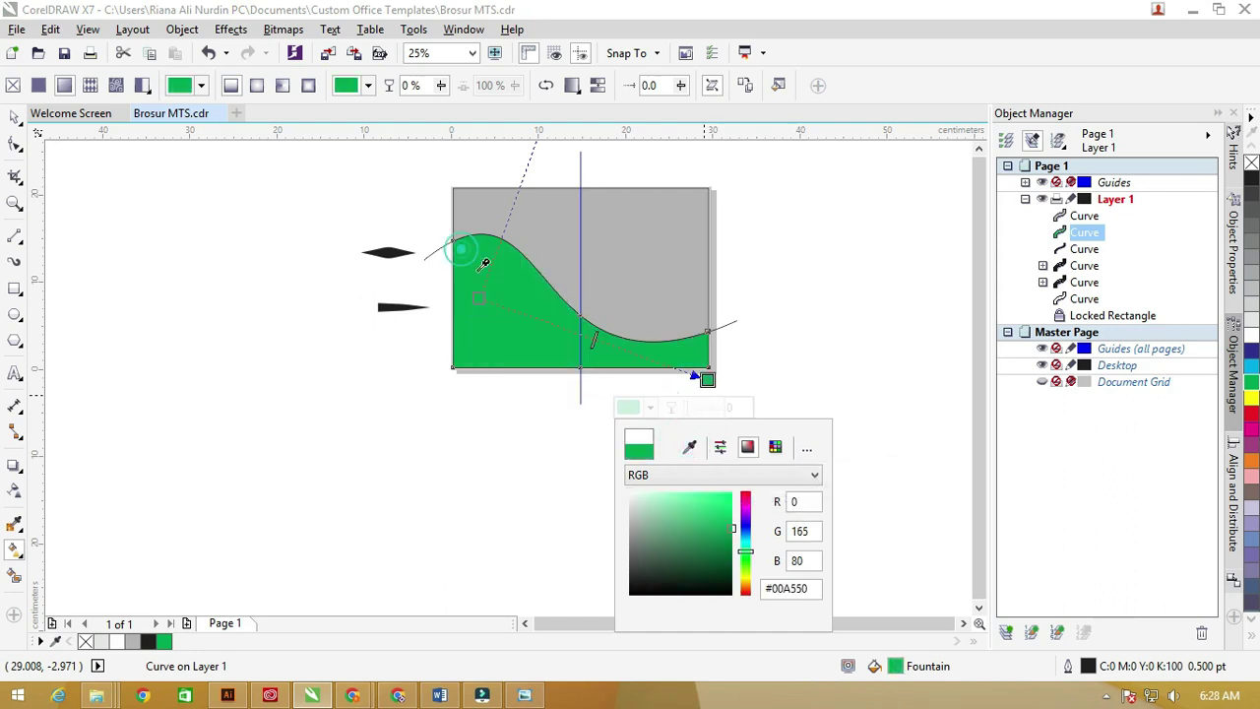
Darken the fountain fill's start colour to about C 93, M 21, Y 100, K 7
click(478, 298)
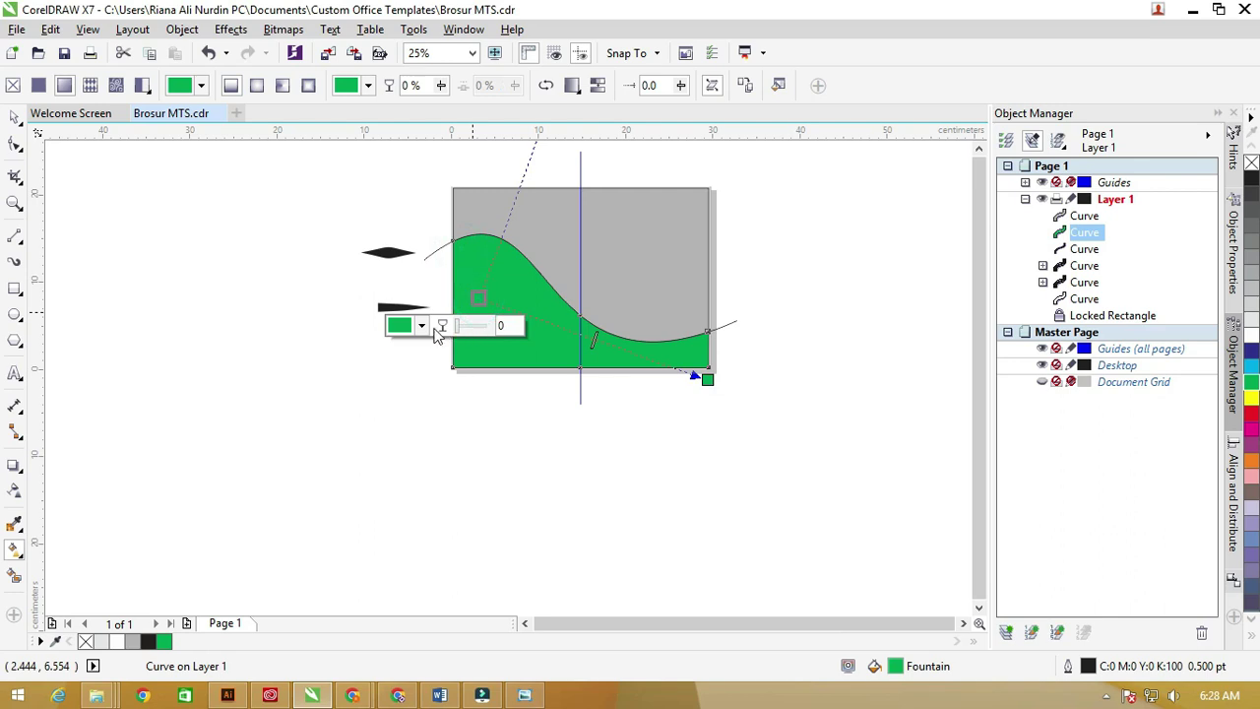
click(421, 326)
click(502, 449)
click(502, 452)
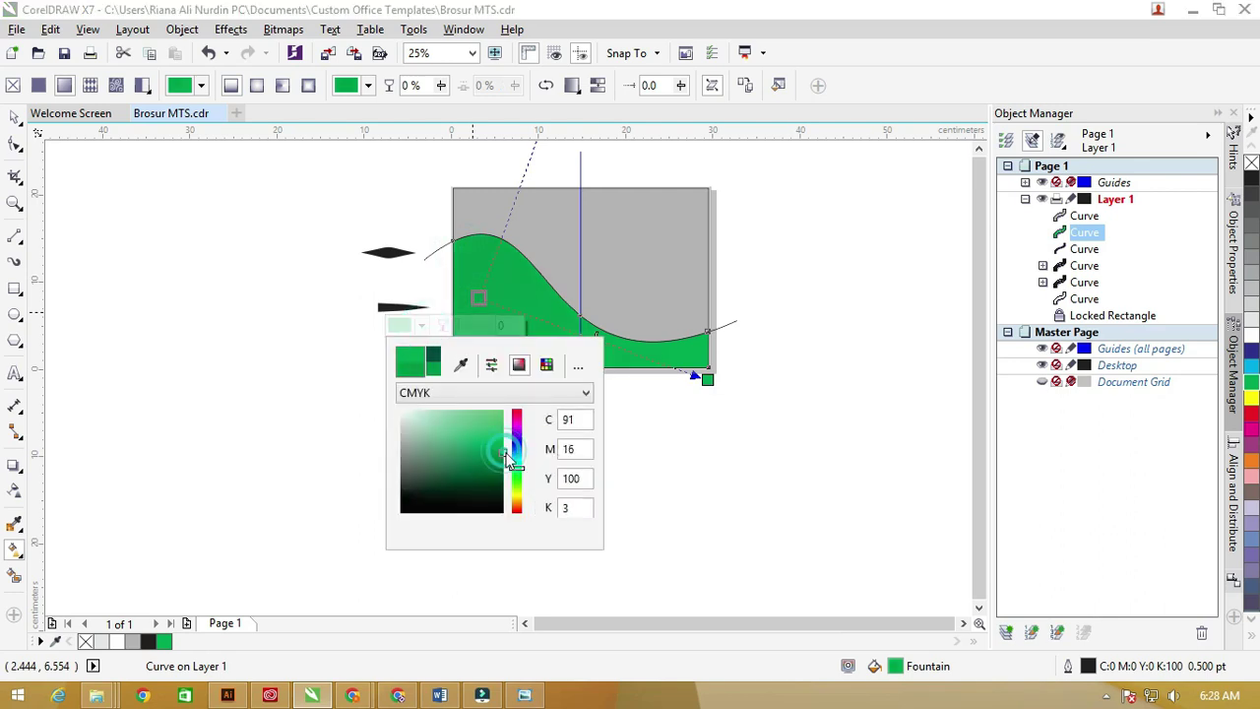
drag(502, 452, 508, 459)
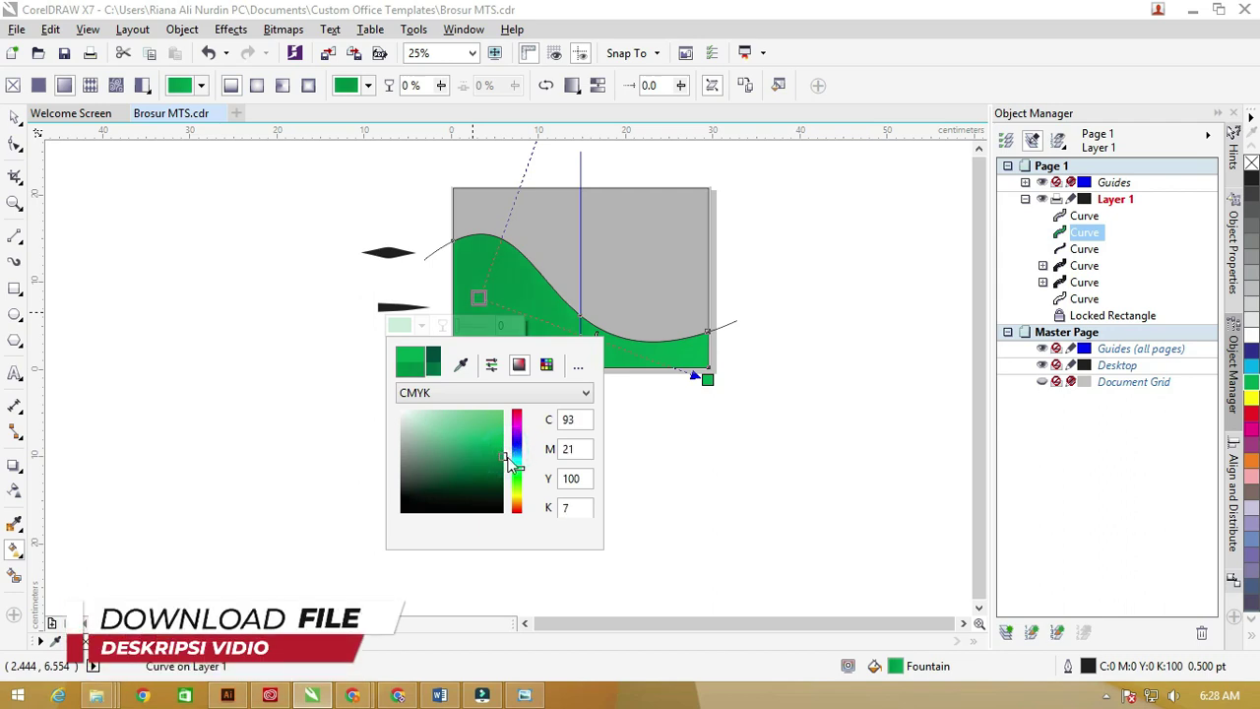
Set the fountain fill's end colour to a slightly lighter green
click(707, 379)
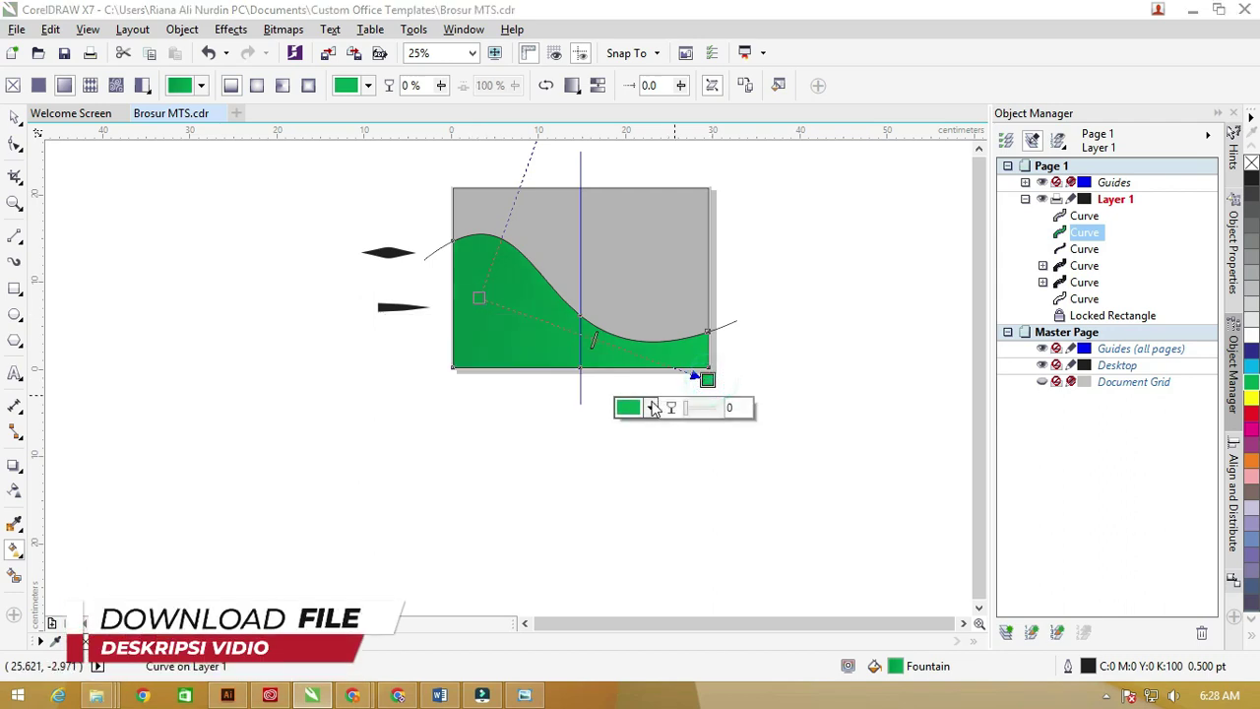
click(650, 407)
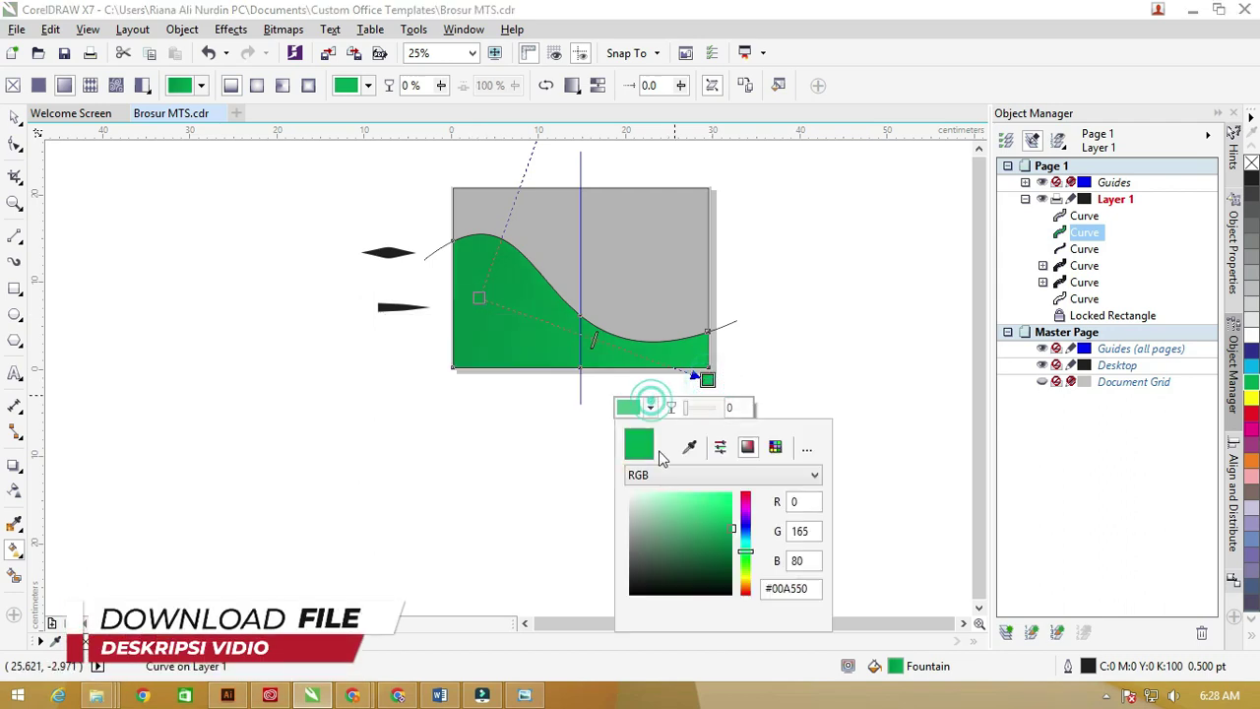
click(736, 529)
drag(735, 523, 733, 519)
click(16, 118)
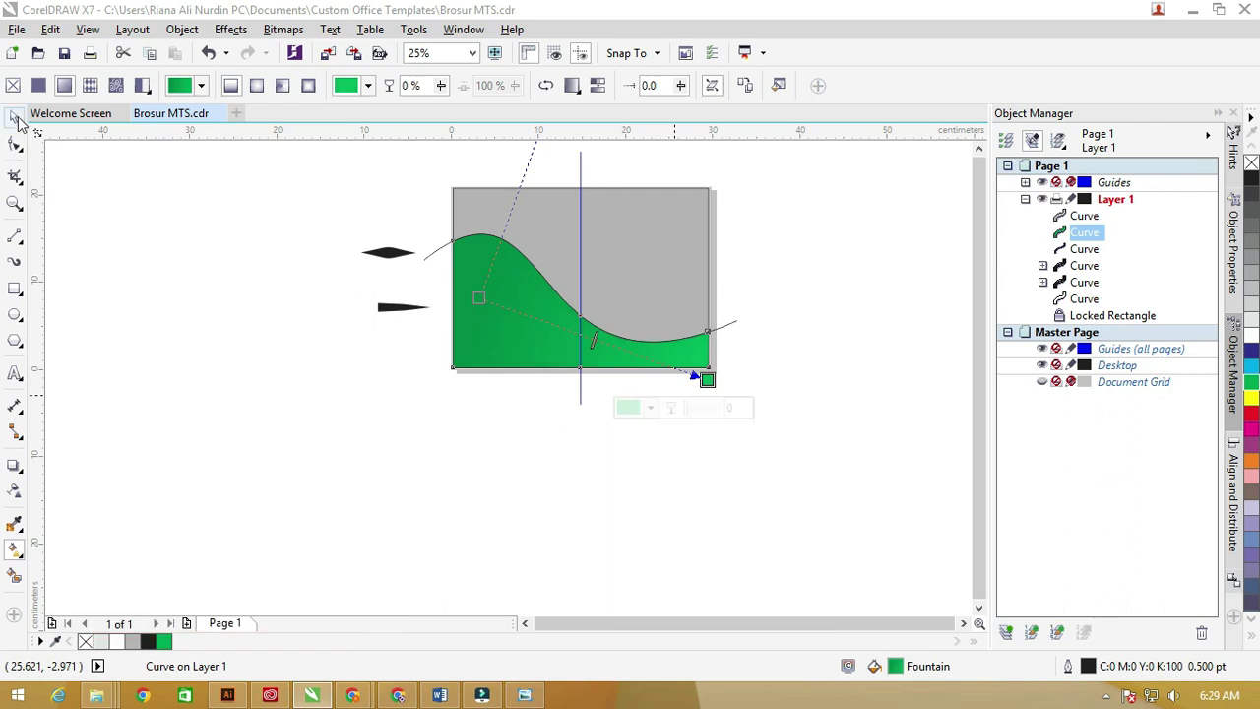
click(147, 237)
Fill the upper shape with white and remove its outline
click(531, 209)
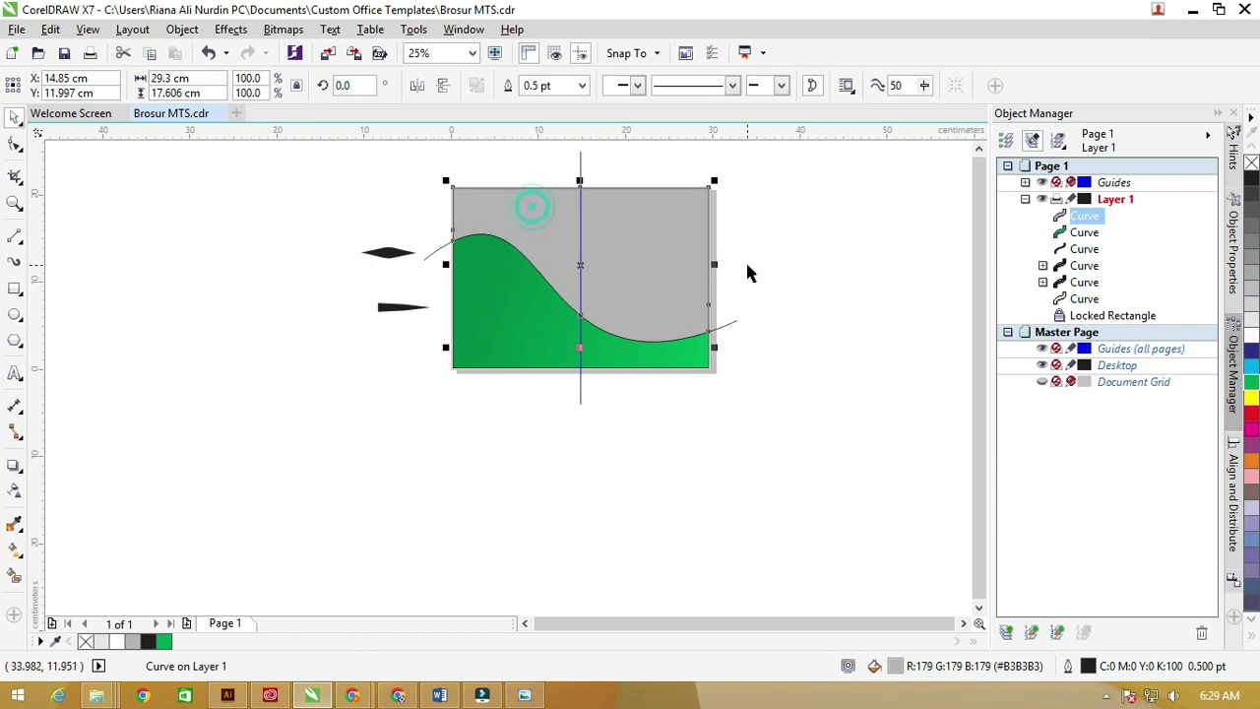
click(1251, 333)
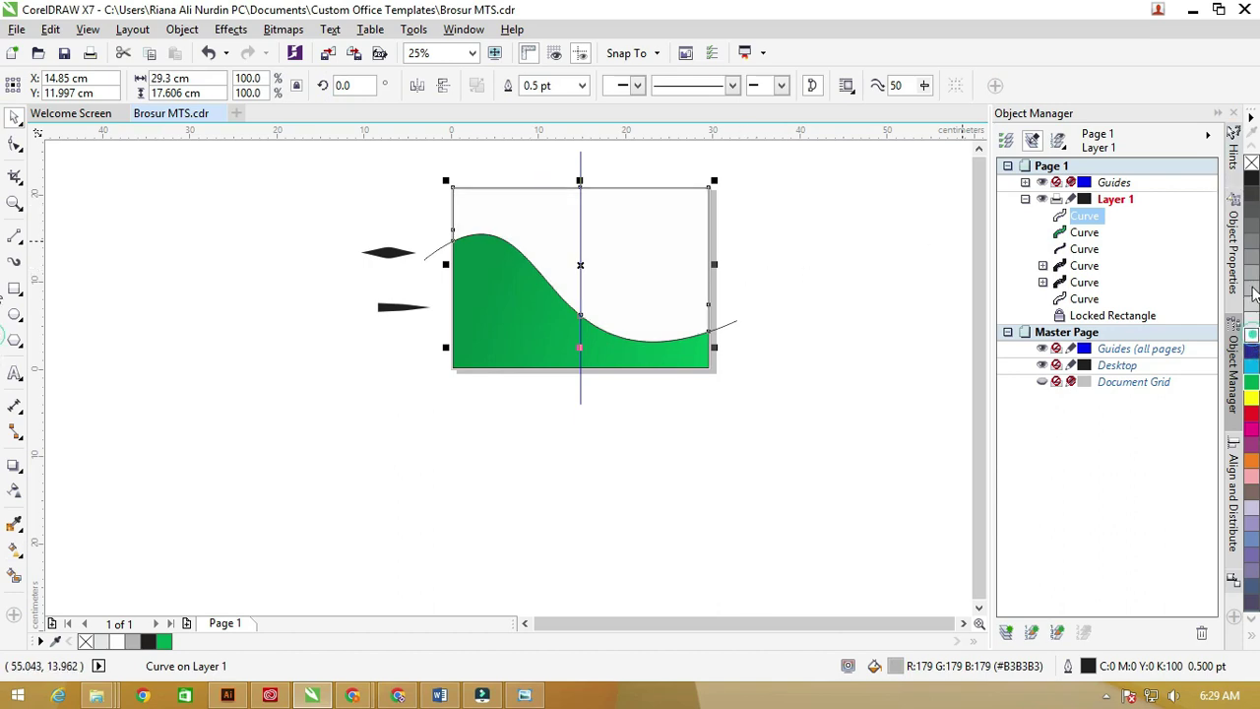
right_click(1251, 162)
click(893, 214)
Bring the thin wave line to the front of Layer 1
scroll(754, 312, up, 2)
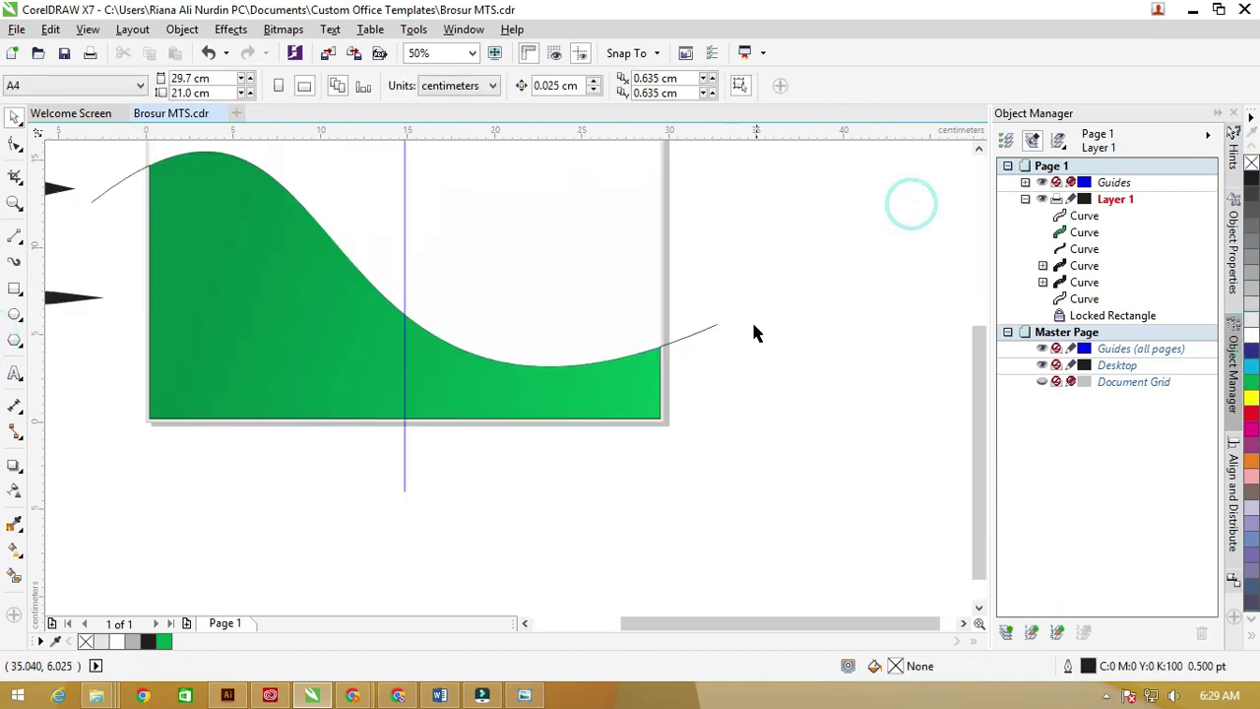
scroll(716, 337, down, 2)
click(711, 342)
key(F10)
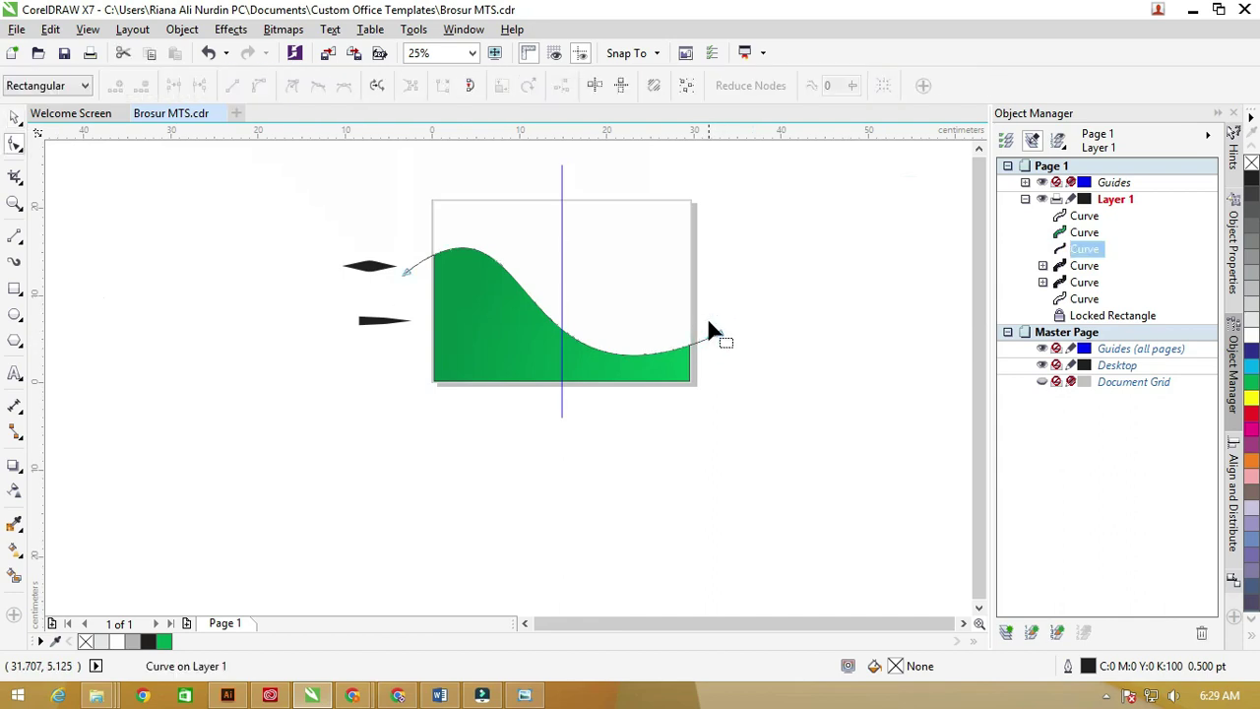
click(15, 116)
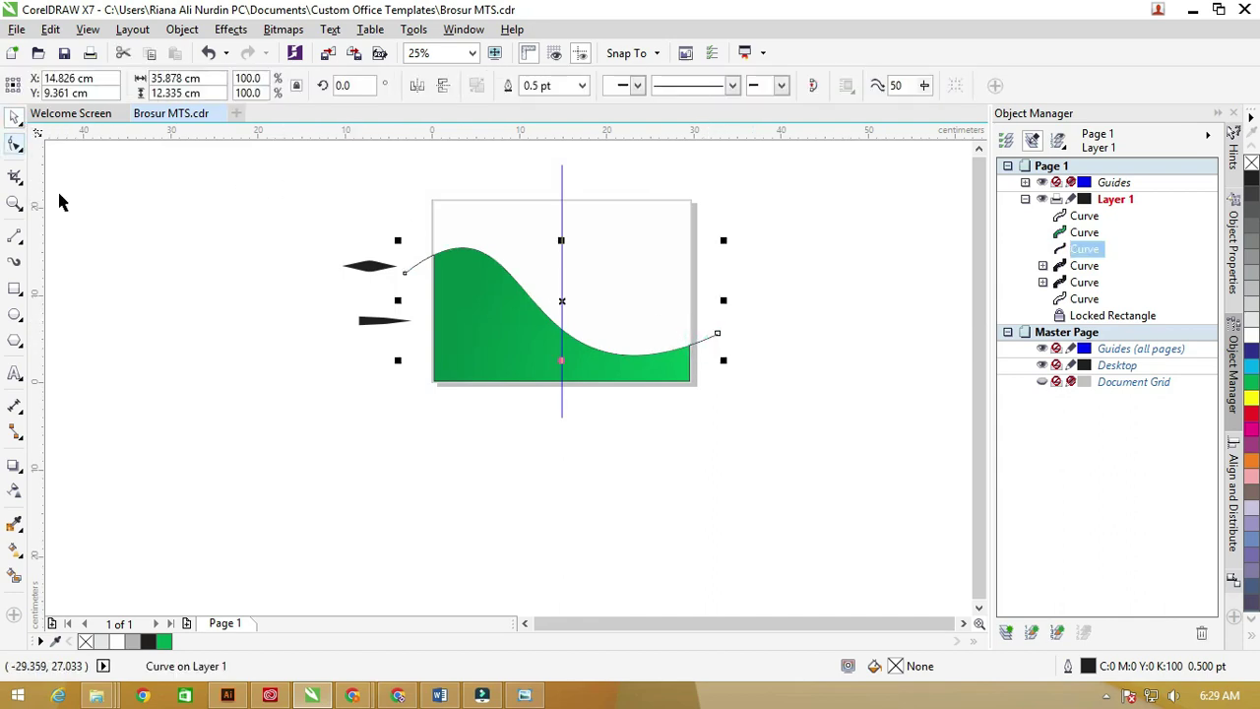
click(100, 221)
click(712, 340)
scroll(709, 341, up, 2)
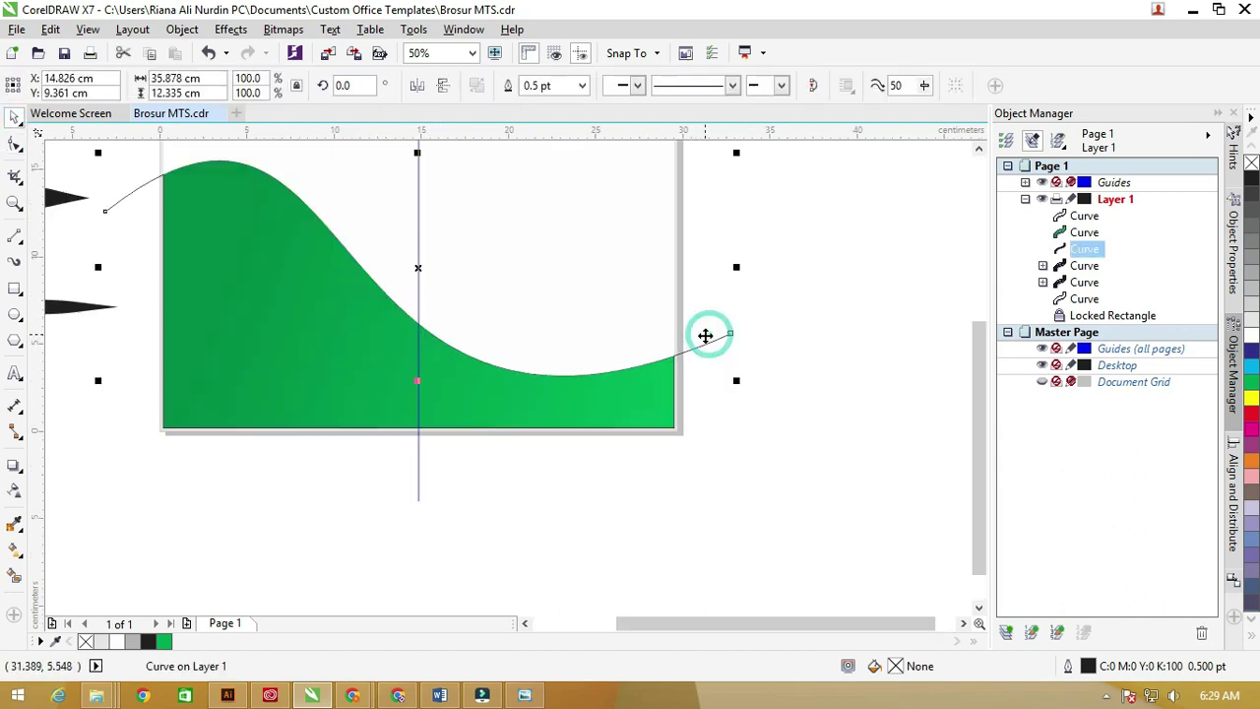
key(shift+Page_Up)
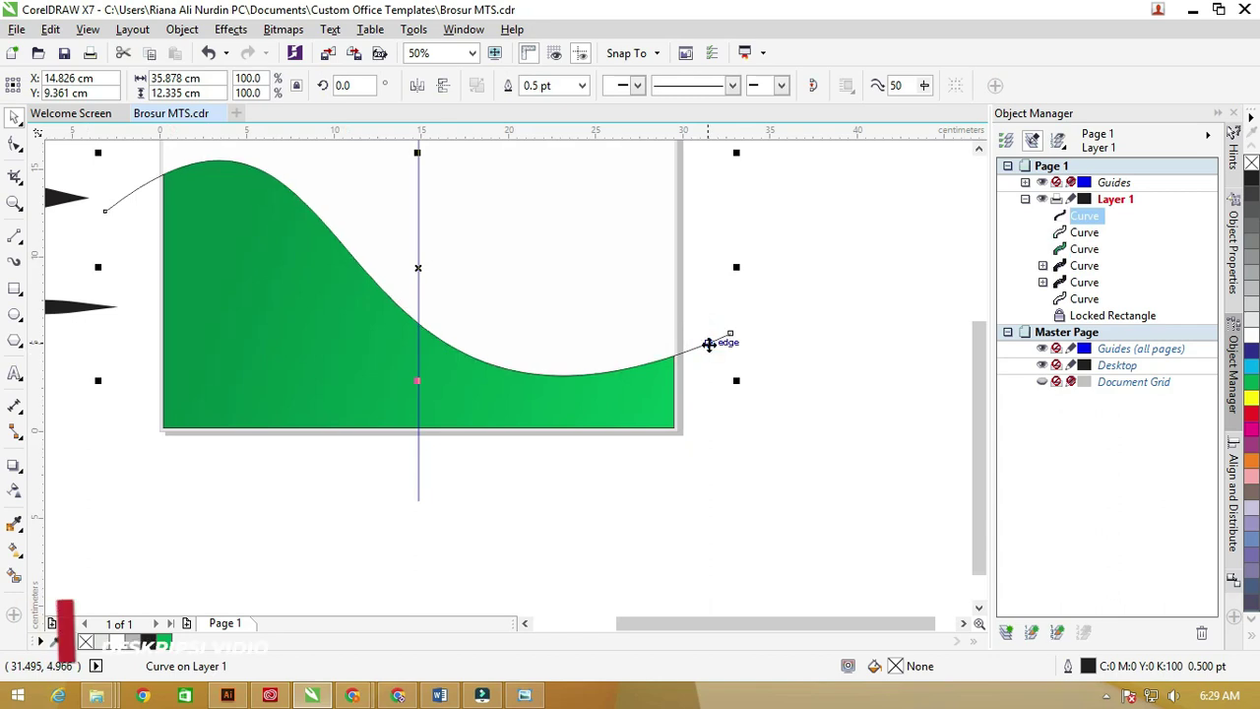
Add a node where the wave line meets the green shape's right edge and delete the line's right end node to trim the overhang
scroll(769, 395, down, 2)
key(z)
drag(794, 445, 355, 229)
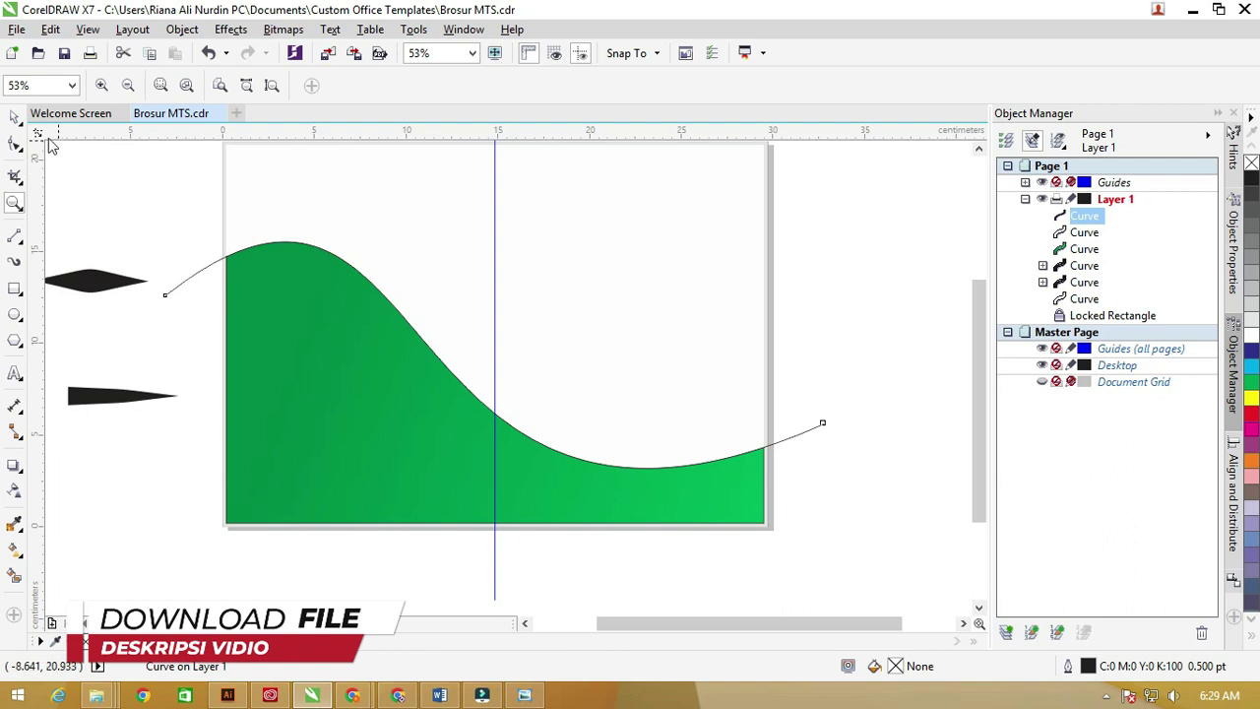
click(15, 144)
scroll(830, 463, up, 4)
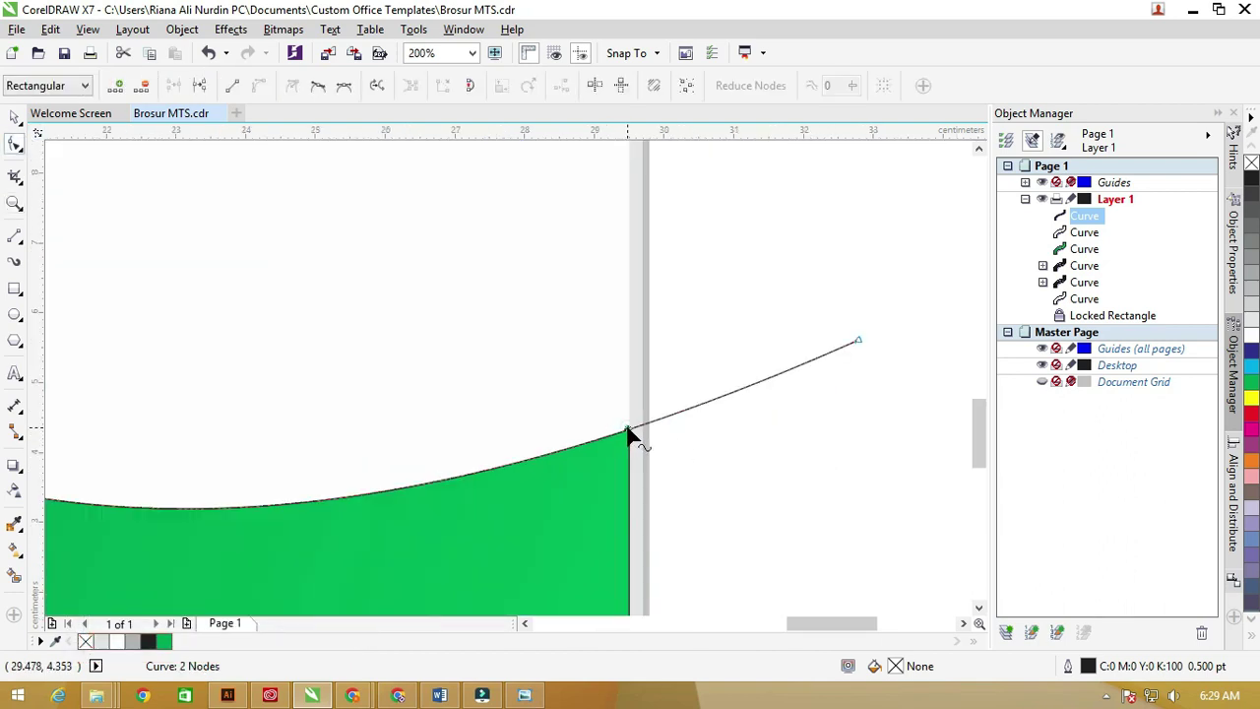
click(630, 433)
click(859, 342)
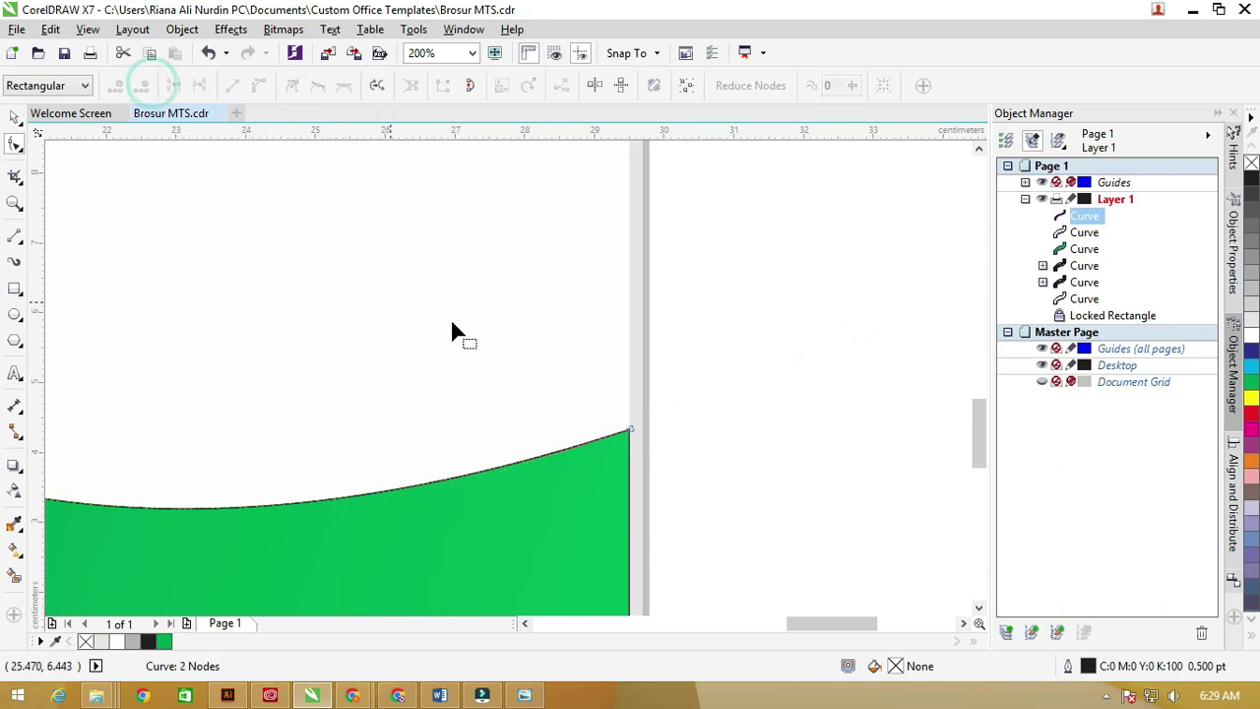
scroll(667, 352, down, 3)
click(16, 118)
click(112, 146)
click(112, 197)
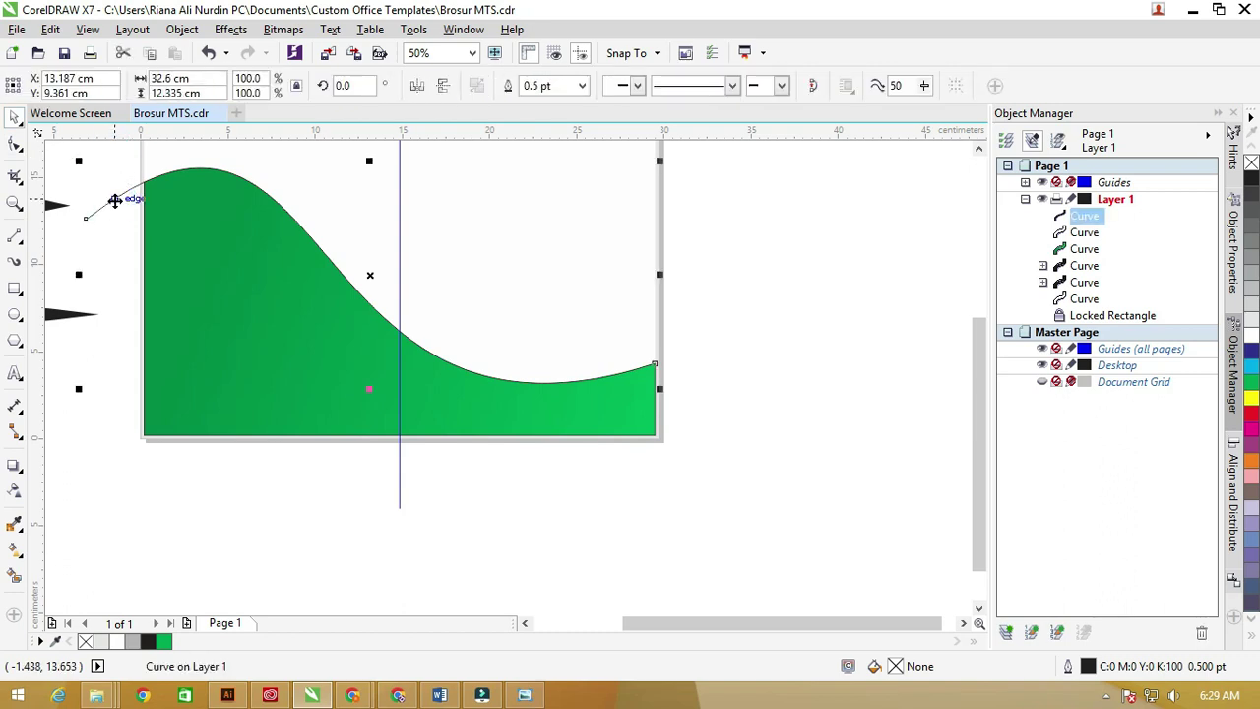
Apply a preset Artistic Media stroke that tapers at the left and thickens to the right, 0.6 cm wide, to the wave line
click(14, 261)
click(217, 87)
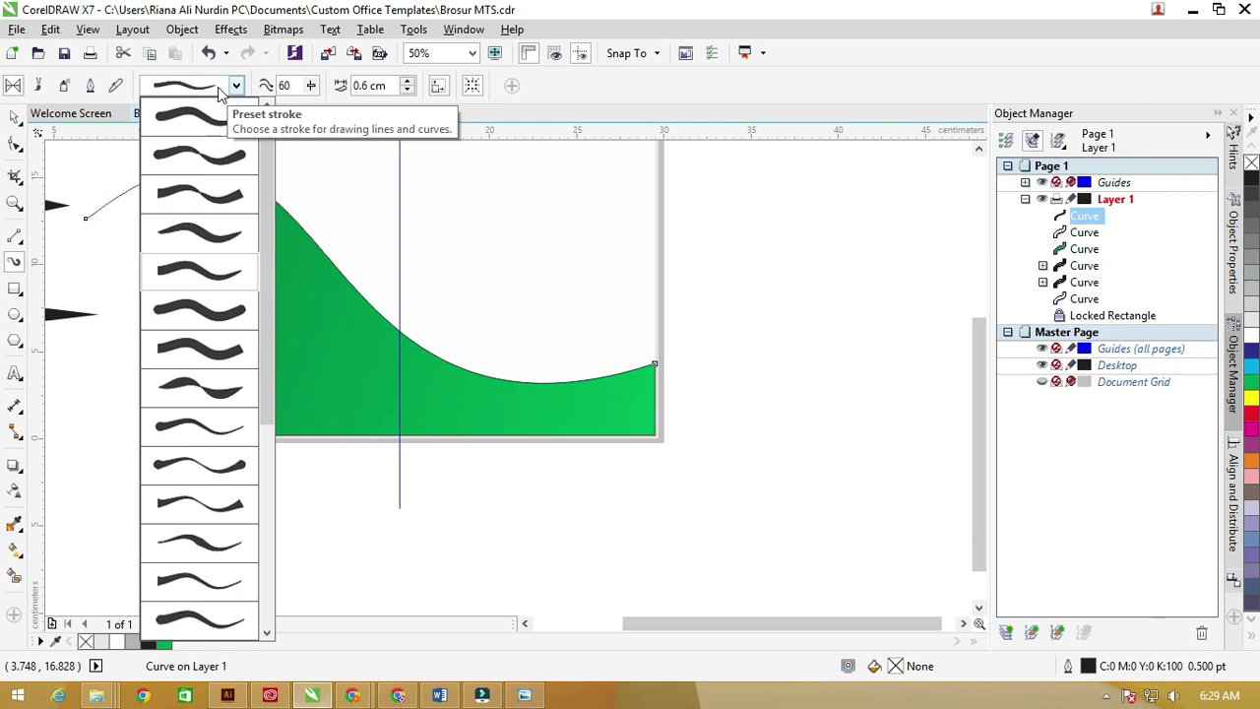
drag(261, 297, 273, 493)
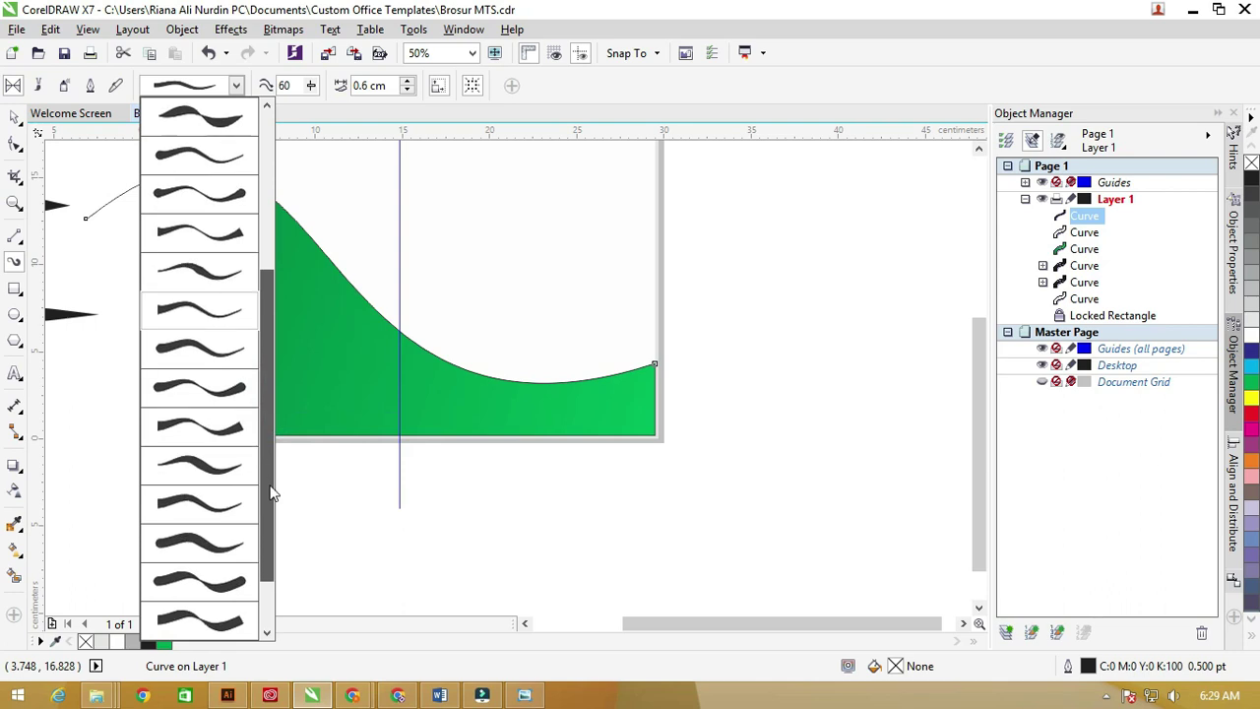
click(212, 504)
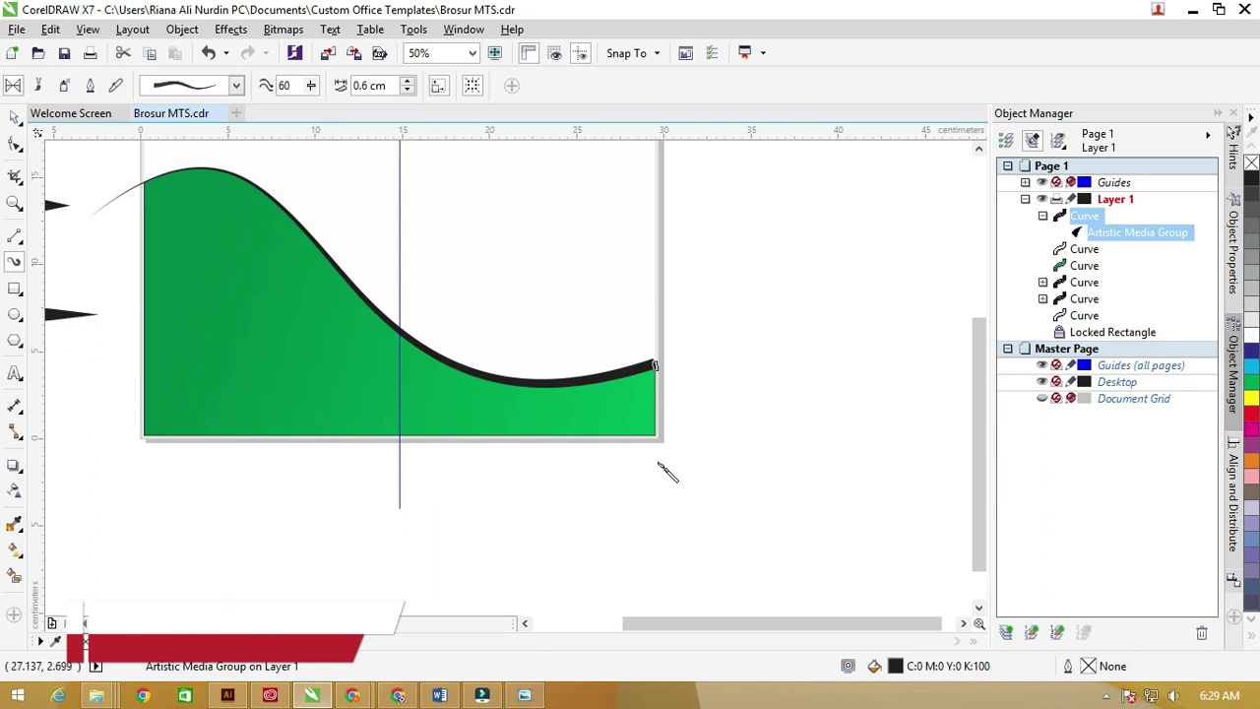
Add a node where the tapered stroke meets the green shape's left edge and delete its left end node to trim the overhang
drag(683, 623, 632, 628)
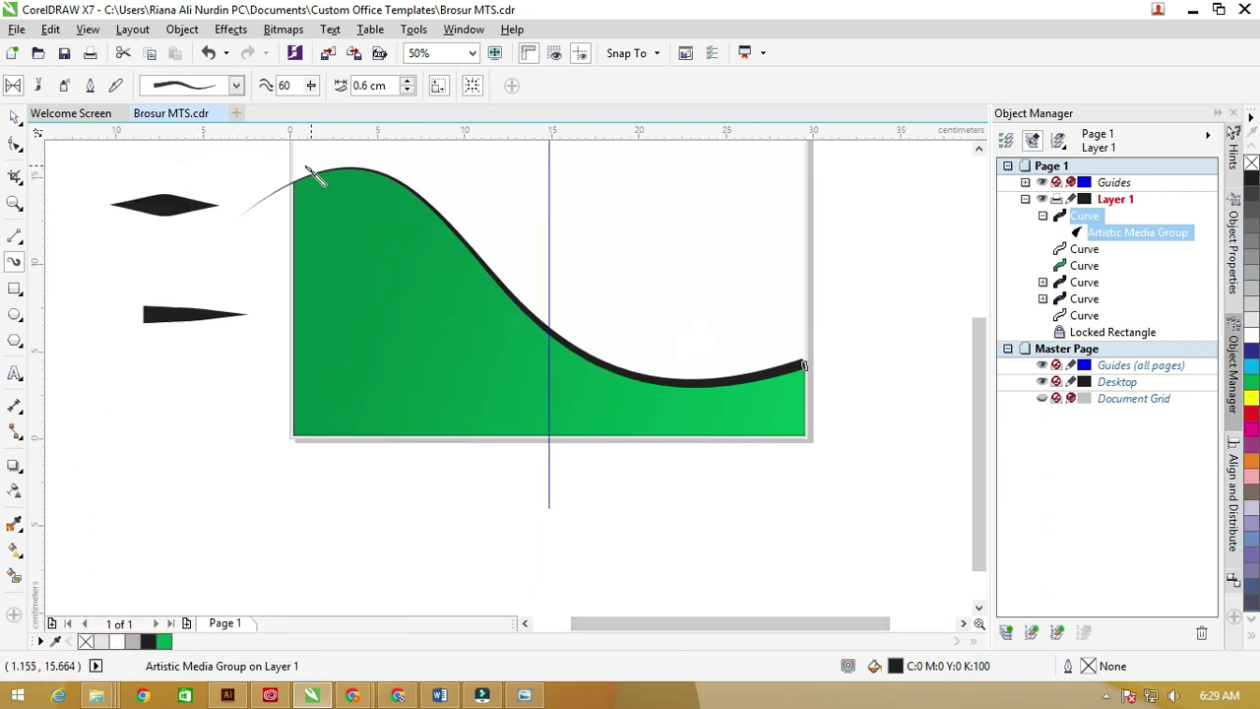
scroll(280, 197, up, 3)
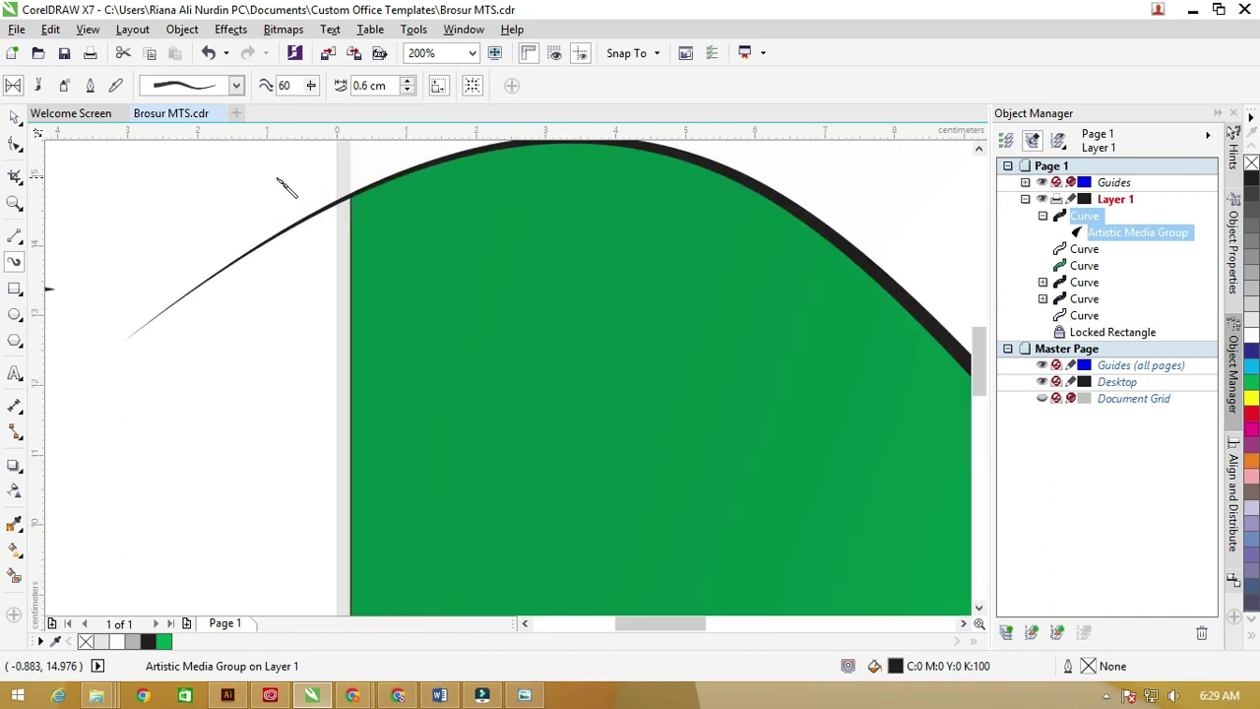
click(20, 145)
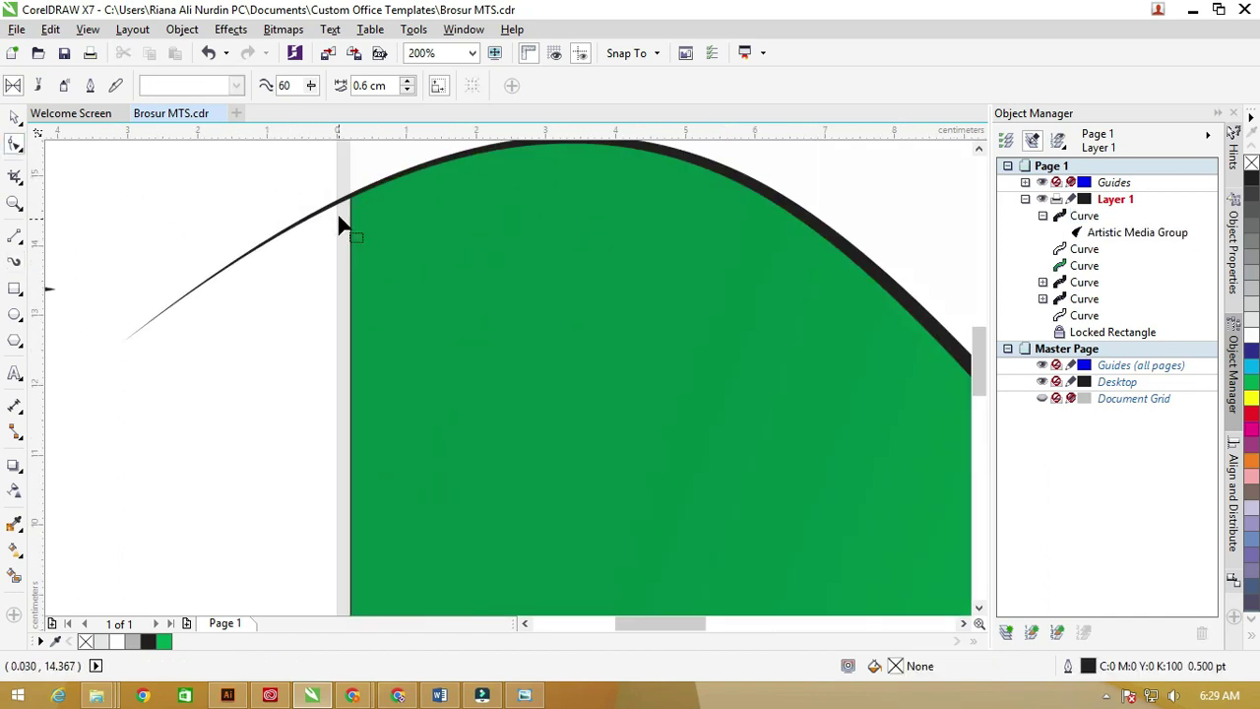
click(334, 208)
scroll(355, 202, up, 2)
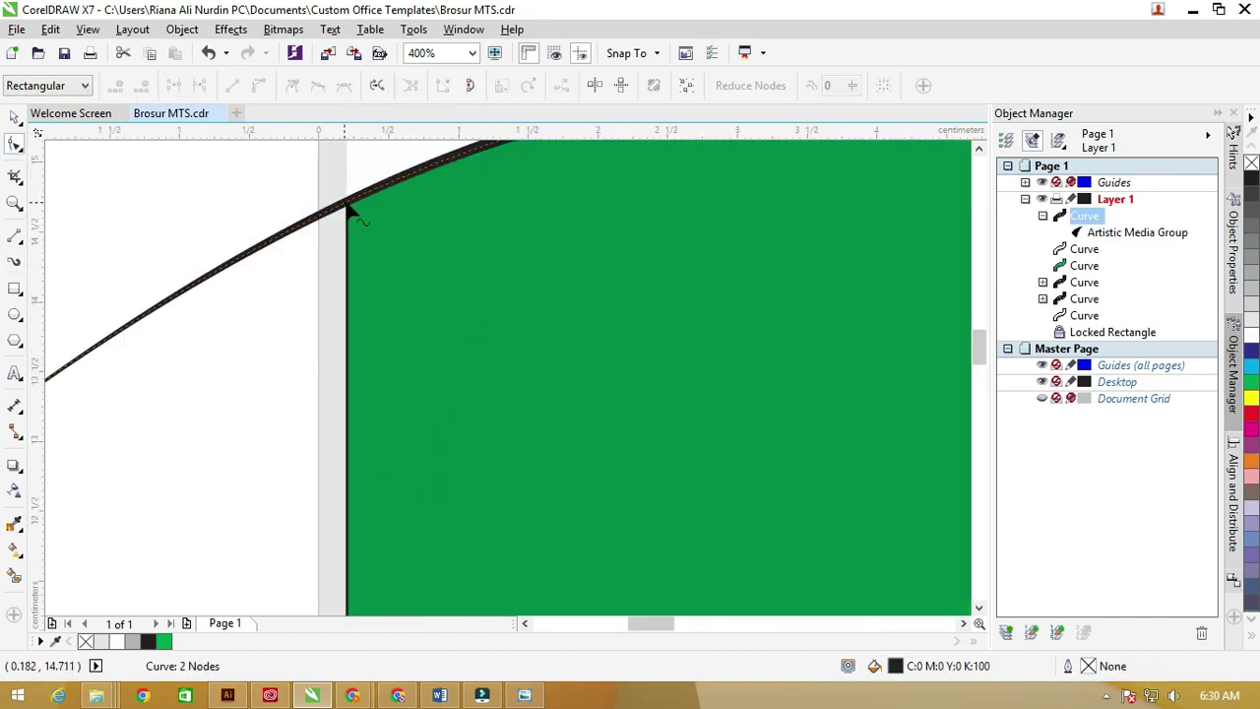
double_click(348, 206)
scroll(351, 203, down, 1)
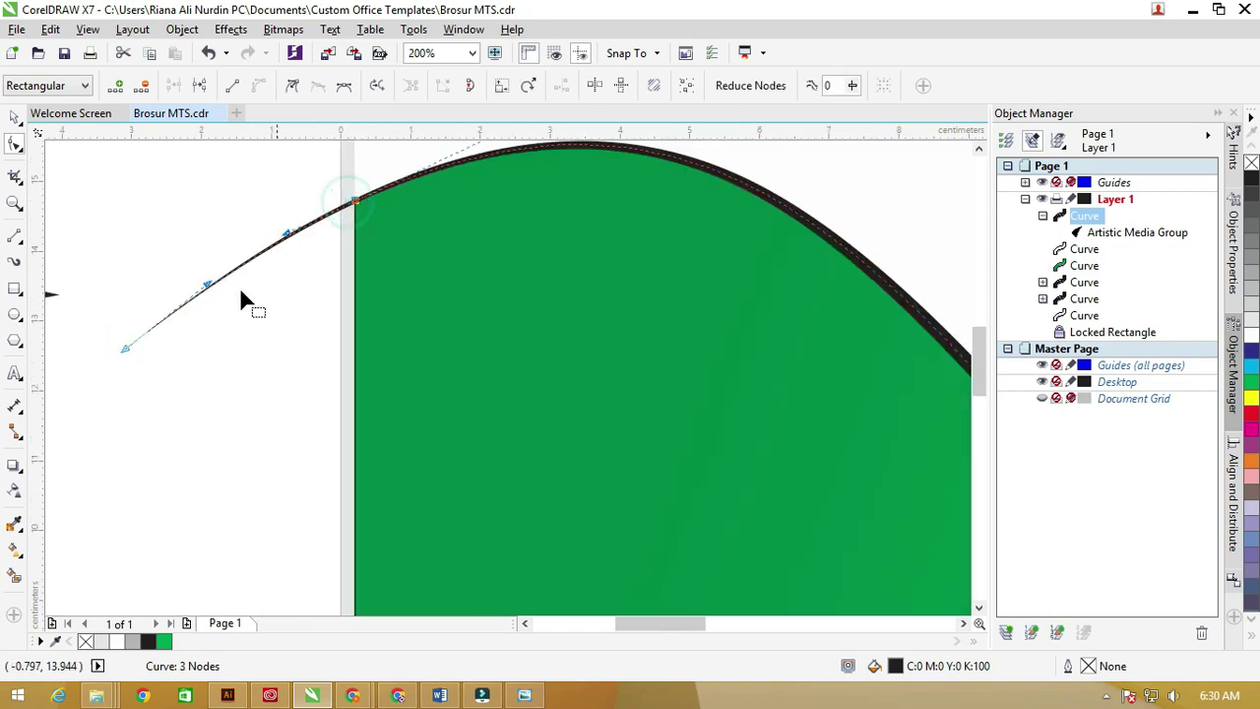
click(140, 84)
scroll(375, 211, down, 2)
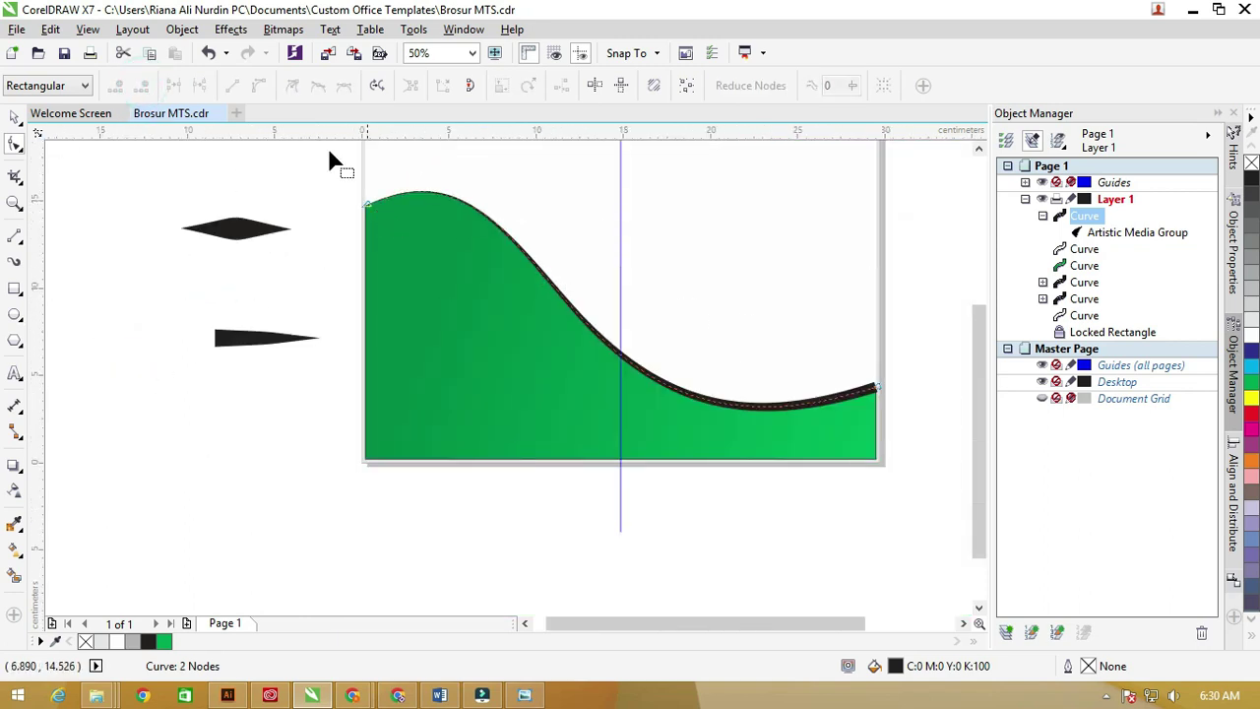
click(177, 29)
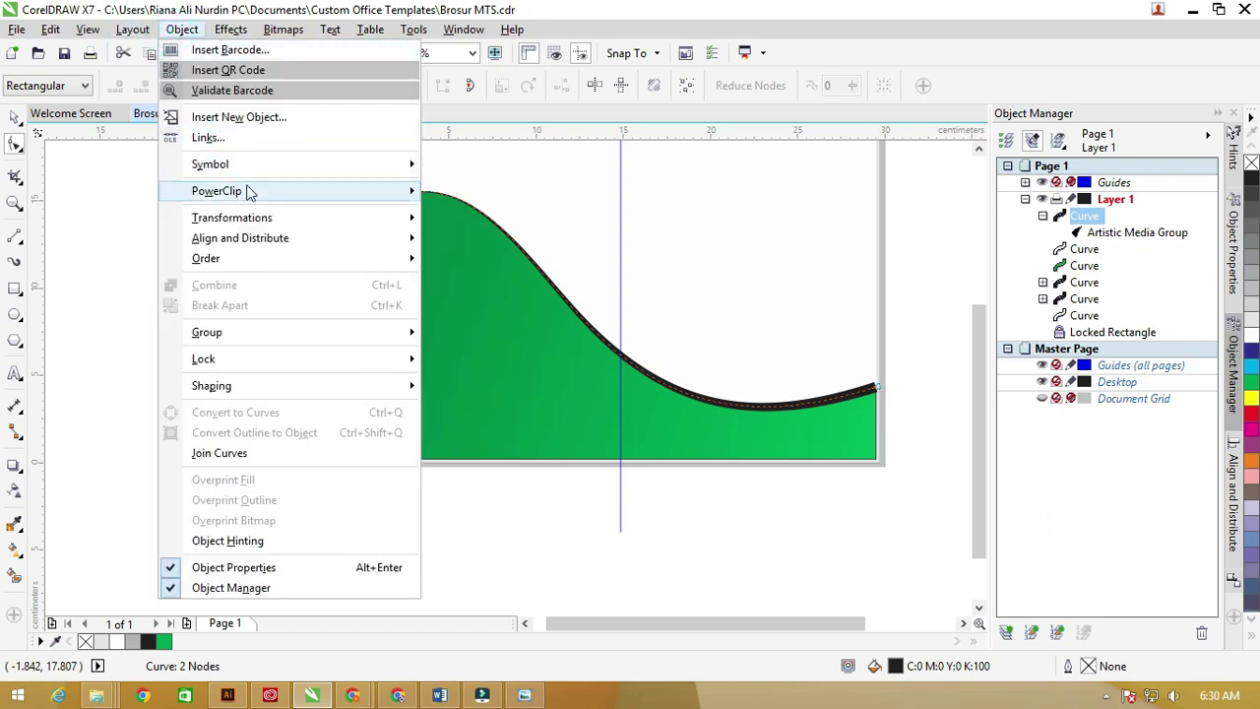
mouse_move(248, 193)
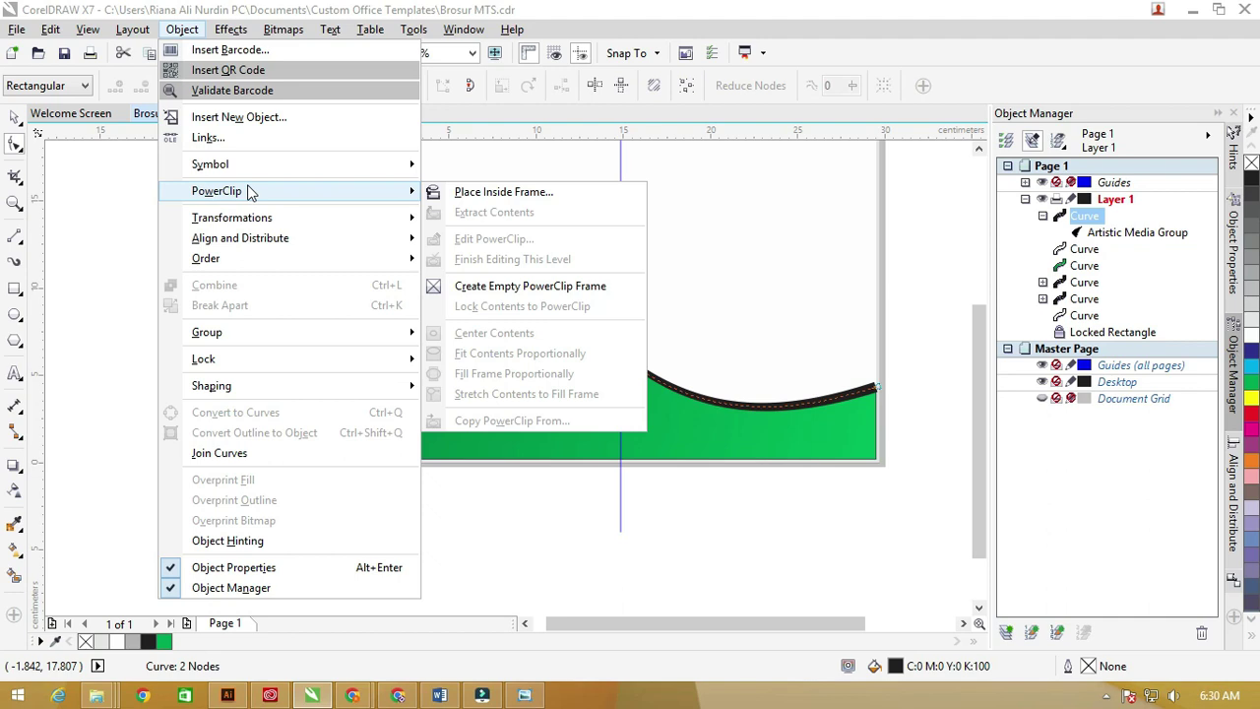
click(78, 355)
Convert the tapered stroke to curves and break the artistic media group apart from its control line
click(15, 261)
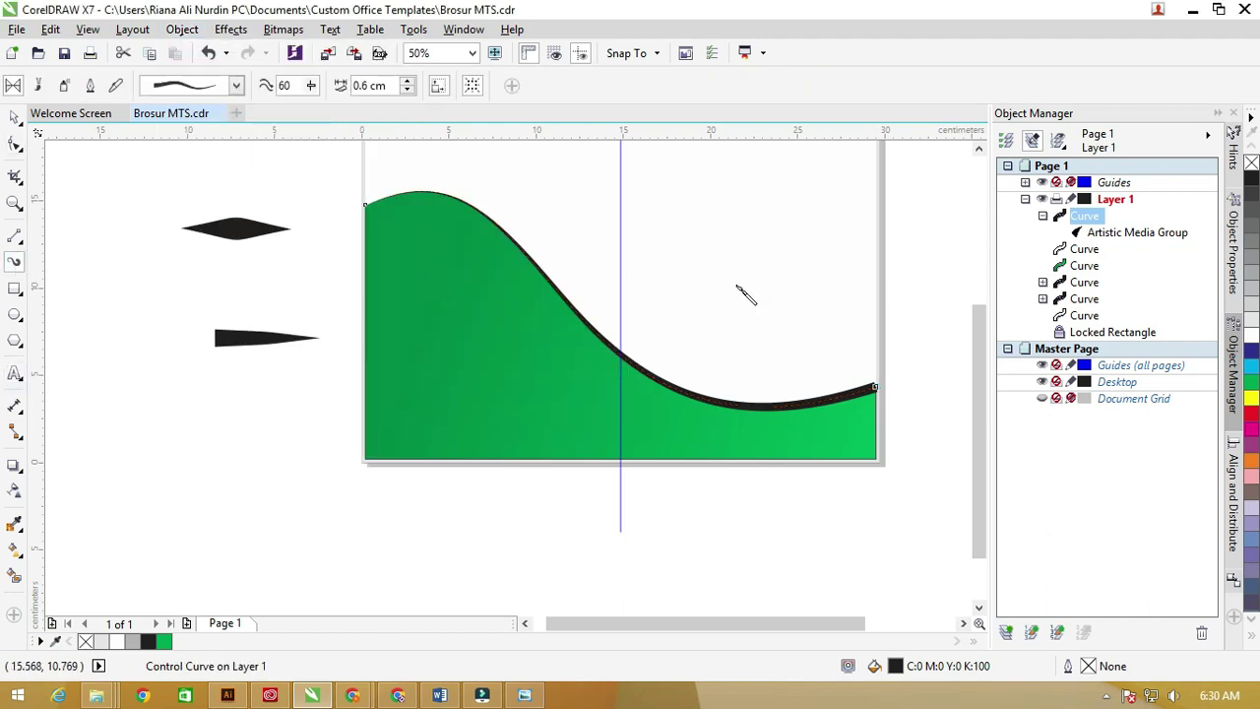
scroll(745, 414, up, 4)
click(517, 549)
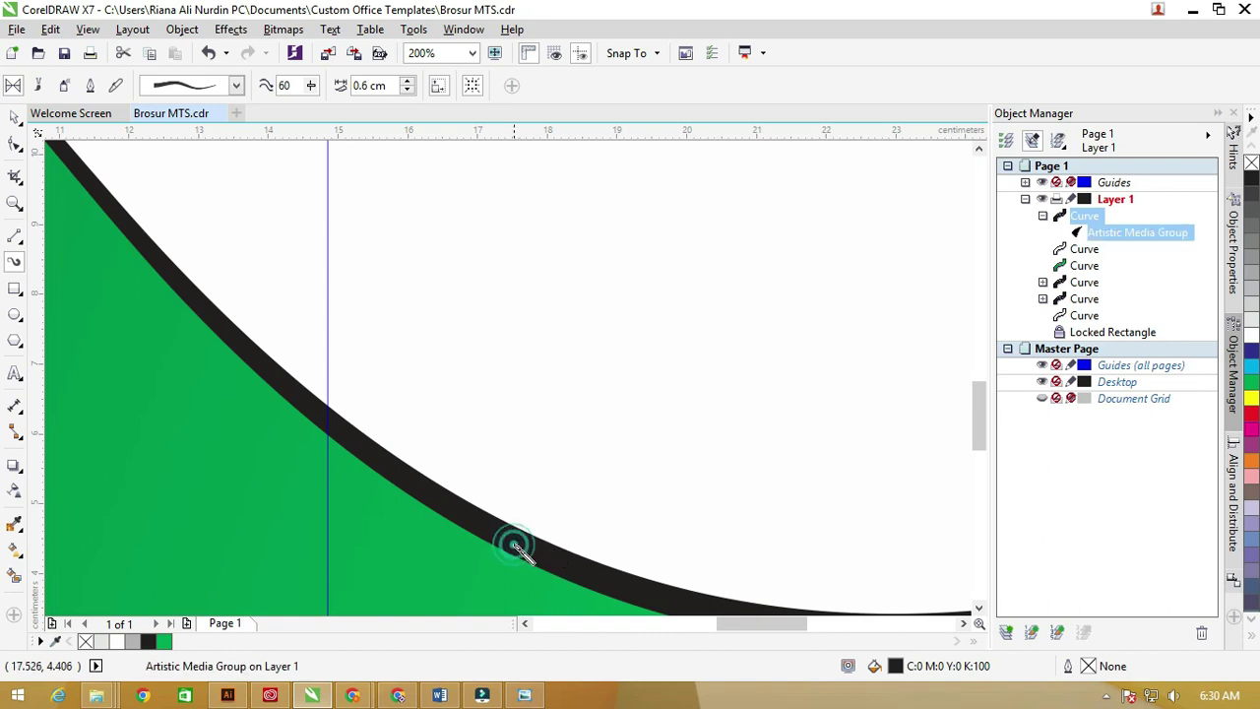
scroll(517, 549, down, 4)
scroll(674, 537, up, 4)
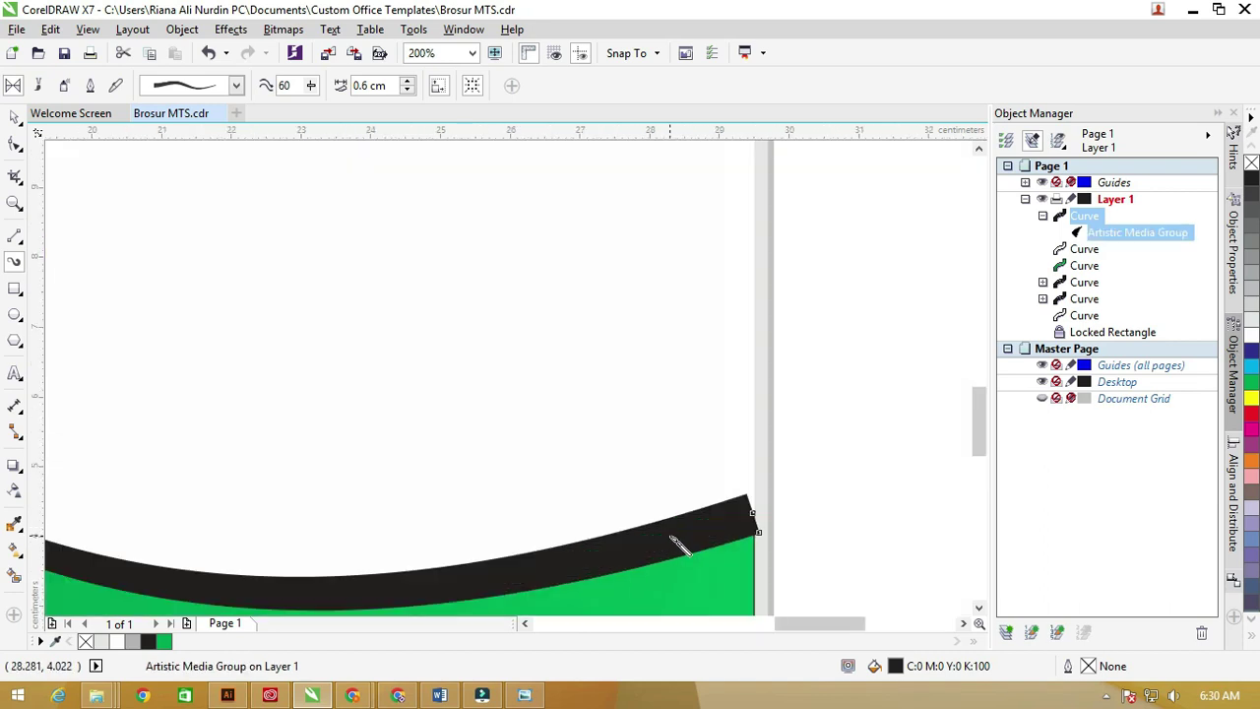
right_click(678, 543)
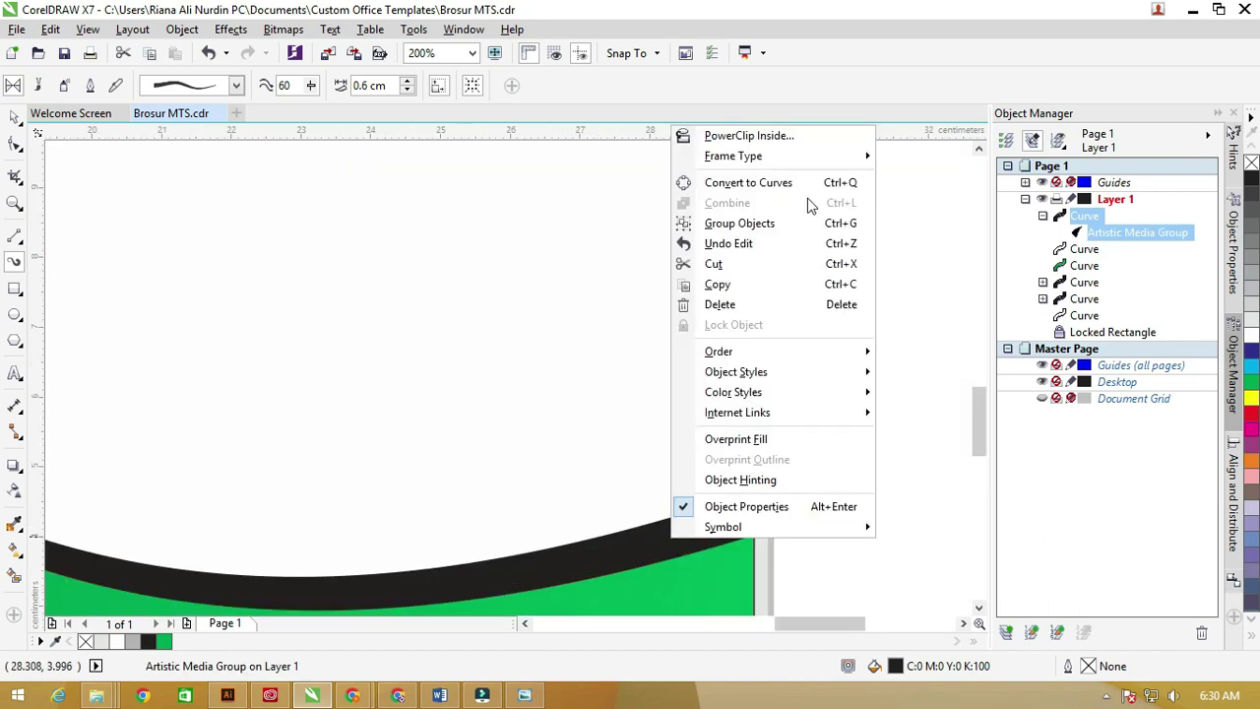
click(777, 182)
right_click(725, 533)
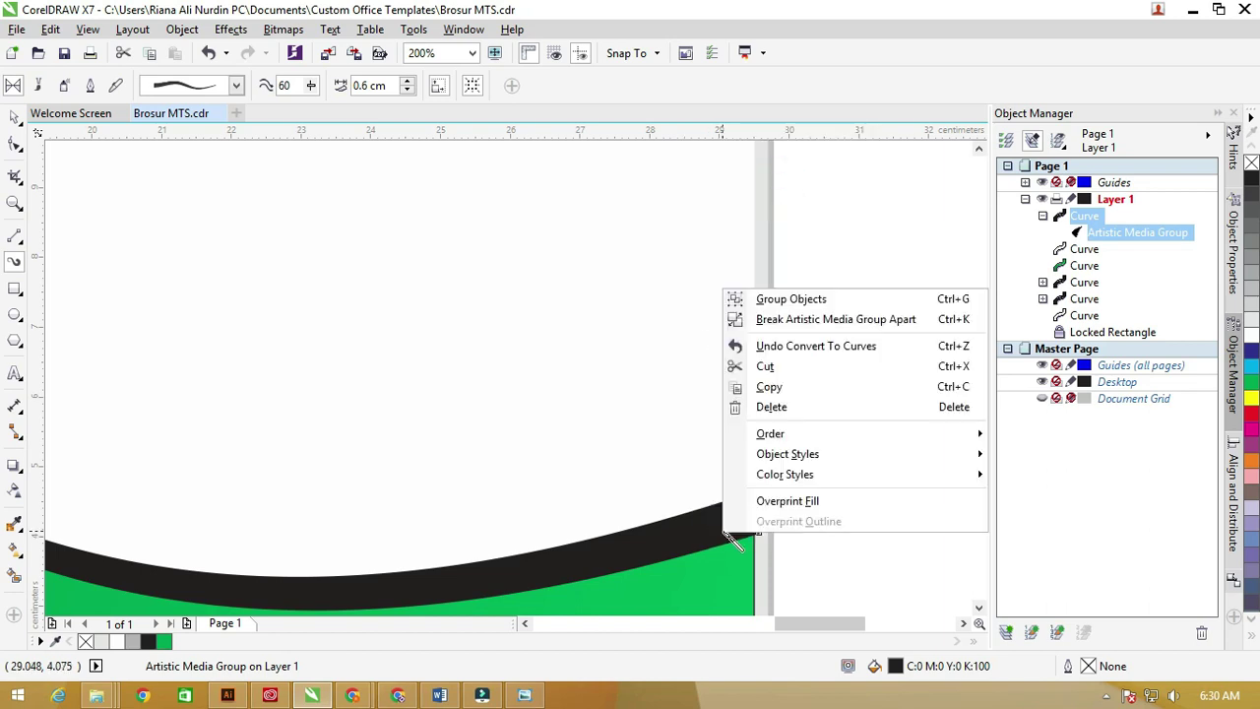
click(840, 321)
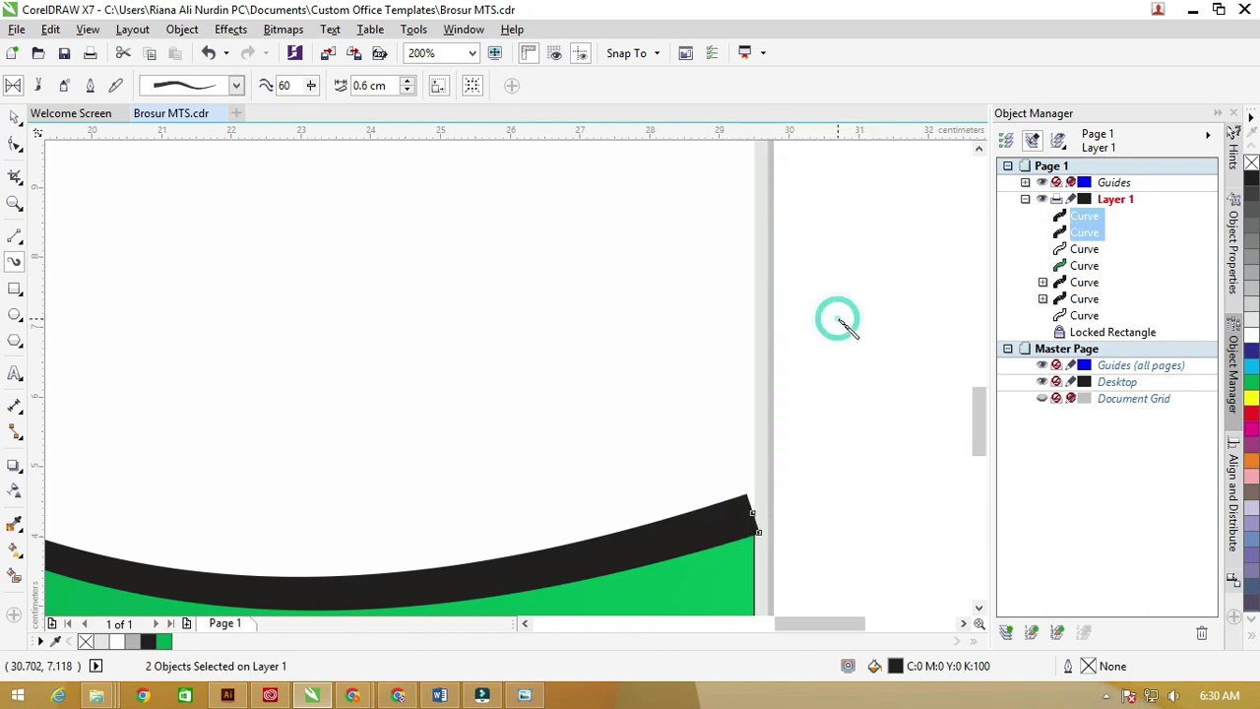
Move the separated control line slightly above the thick stripe and give it a black hairline outline
click(13, 119)
scroll(704, 400, down, 2)
click(836, 416)
click(707, 460)
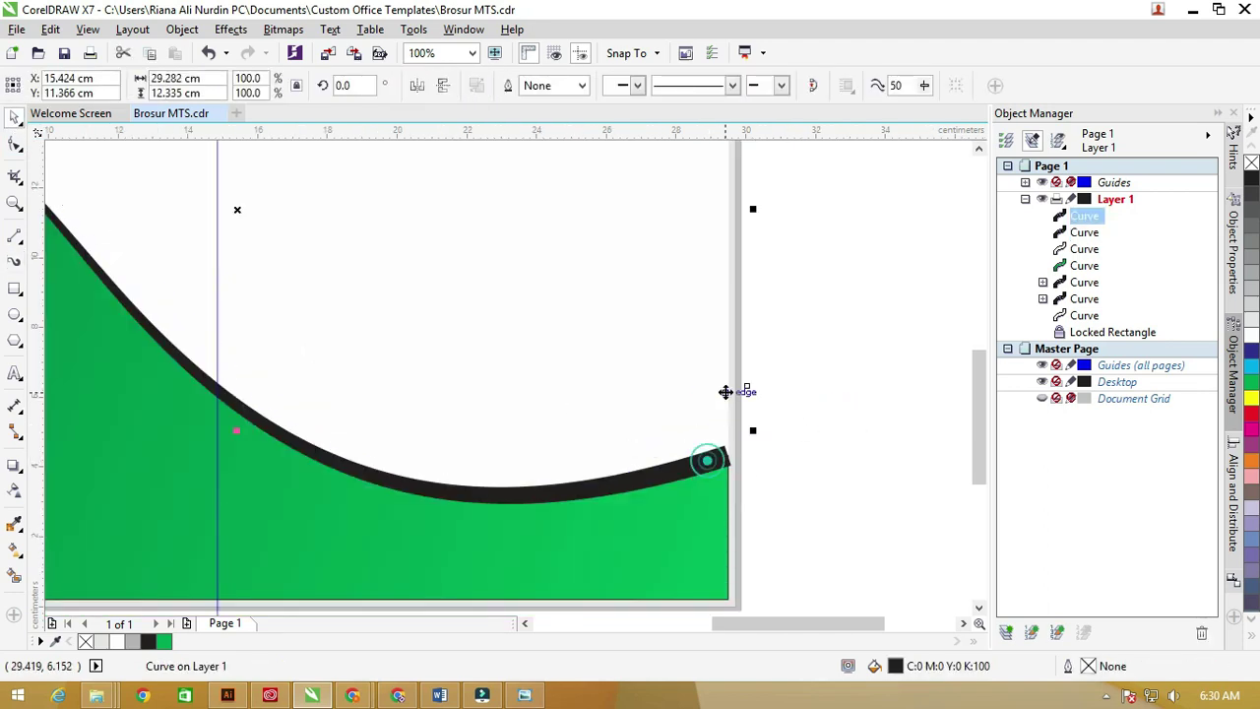
right_click(1252, 181)
click(911, 324)
Fill the thick stripe along the green wave with yellow
click(662, 473)
scroll(579, 488, up, 2)
scroll(579, 488, down, 3)
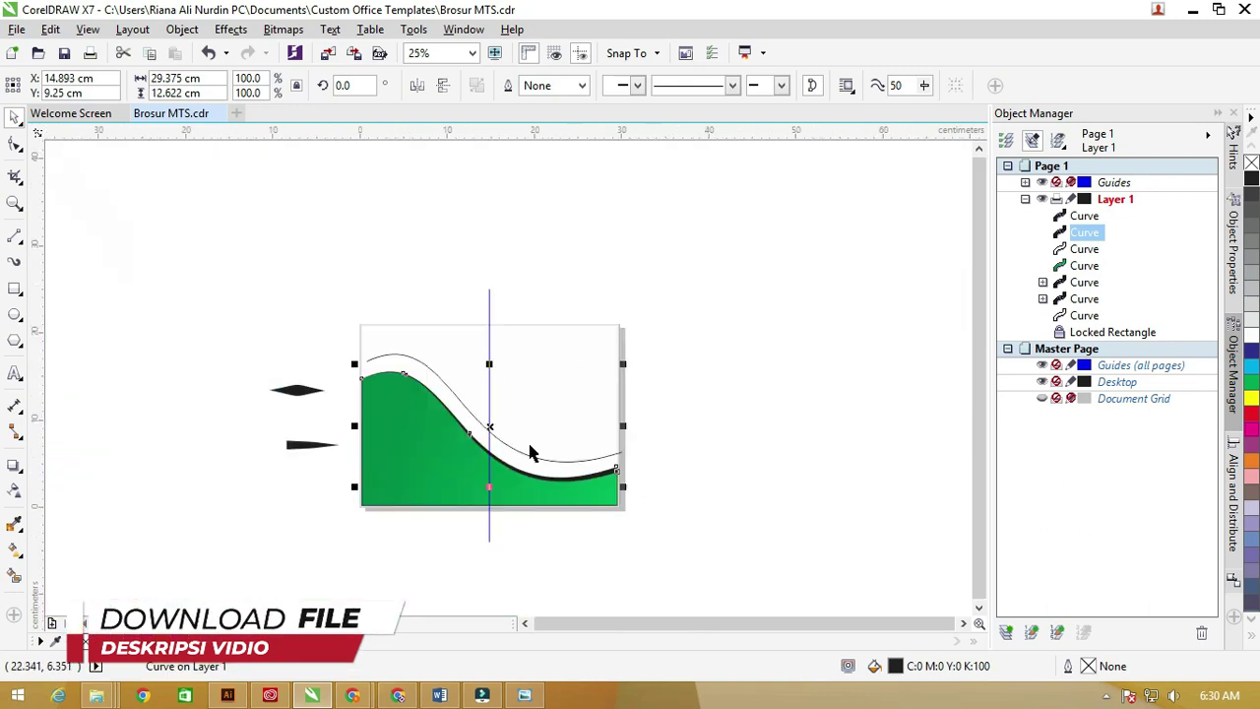
scroll(422, 413, up, 2)
scroll(666, 384, down, 1)
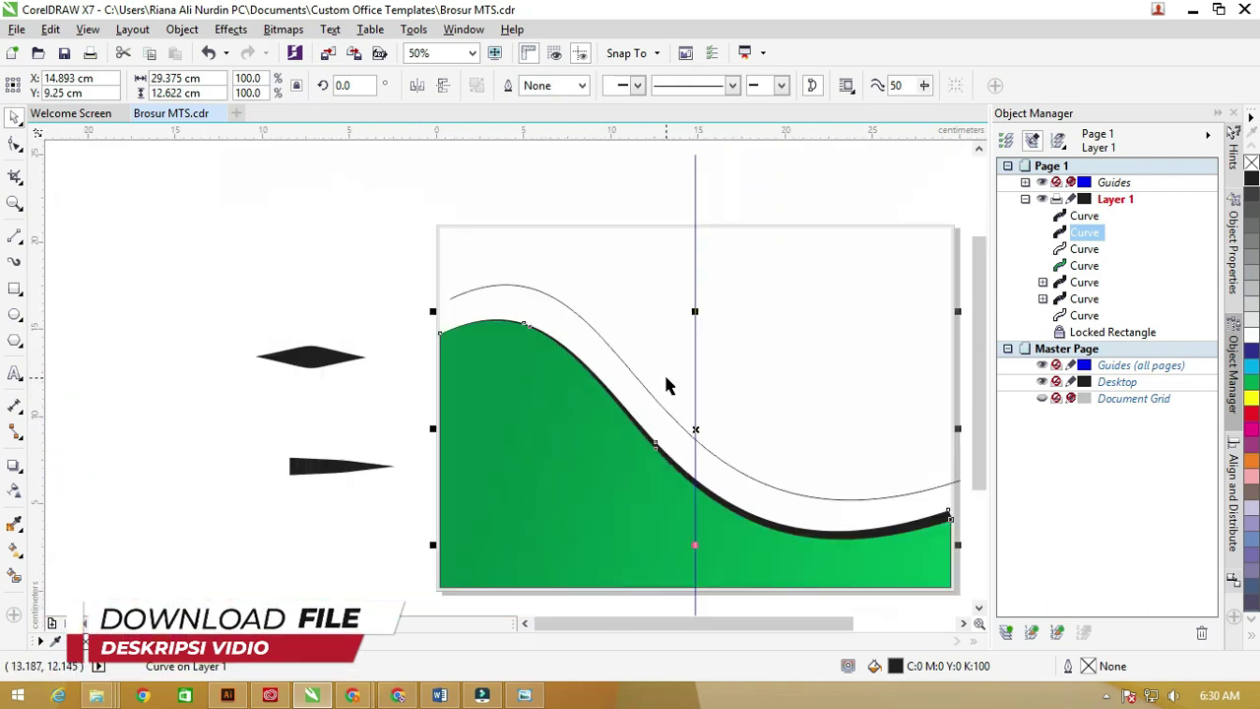
right_click(1251, 398)
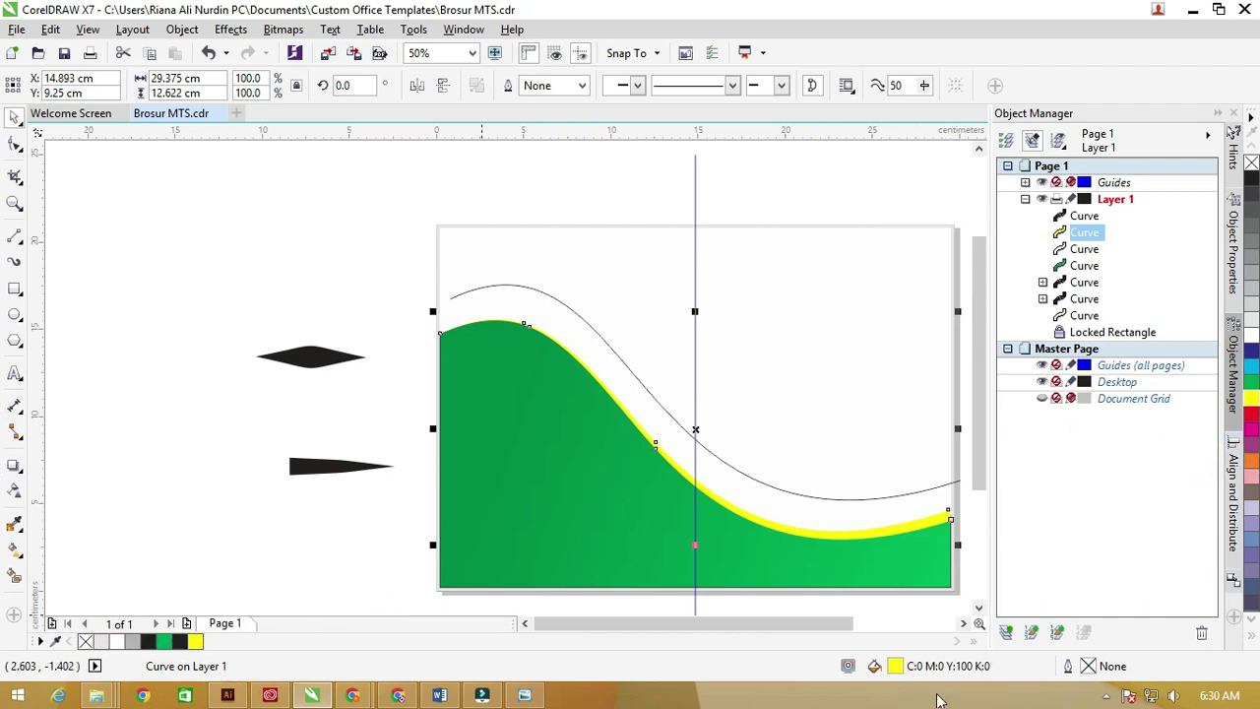
Change the stripe's uniform fill to golden yellow, C0 M24 Y100 K0
double_click(896, 667)
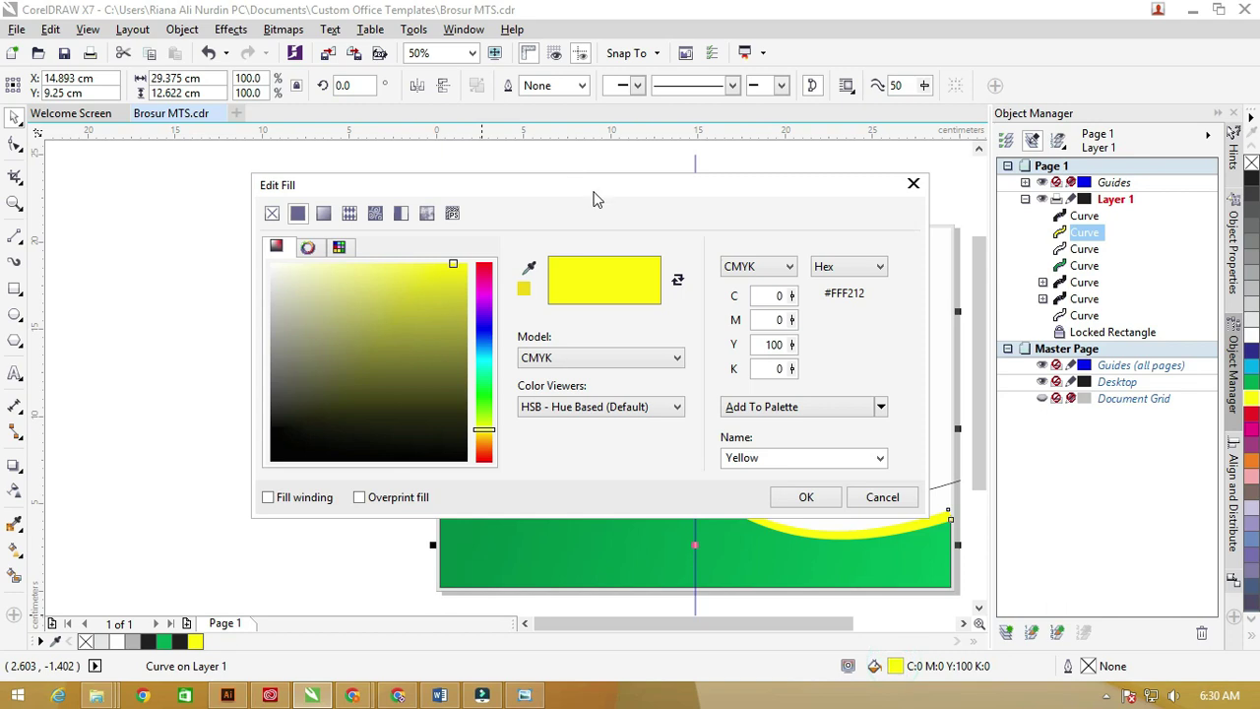
drag(666, 186, 1032, 157)
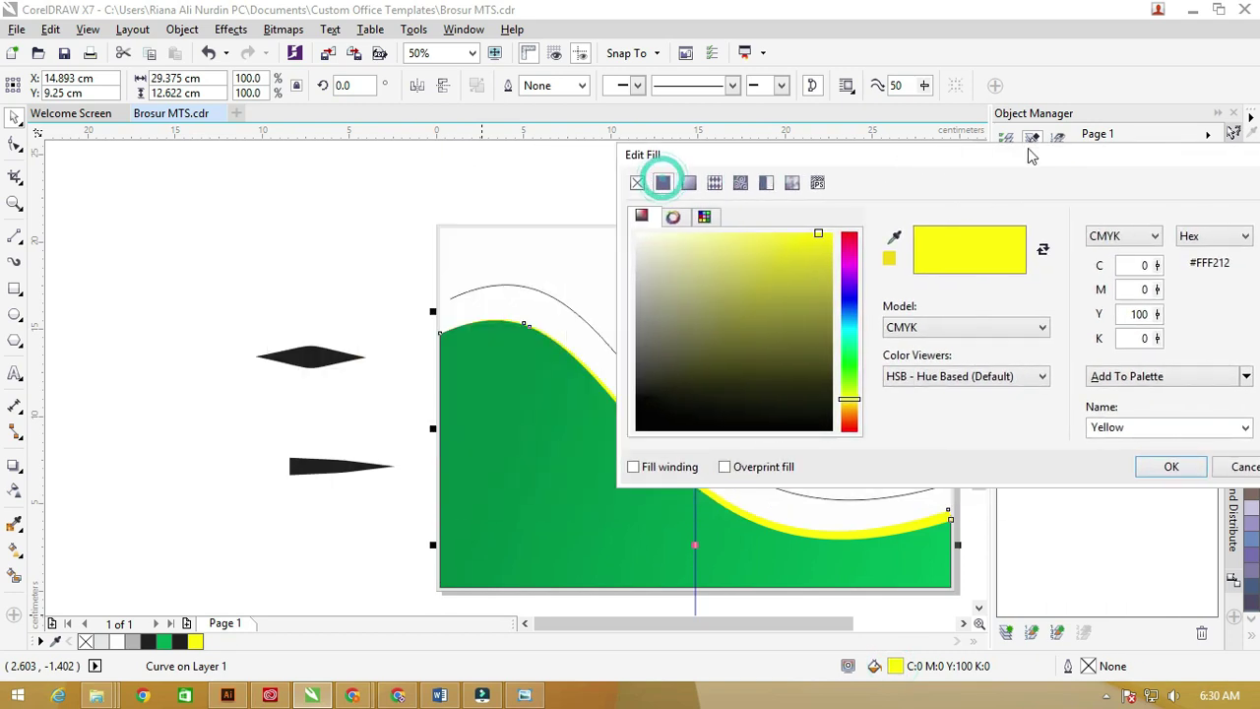
drag(845, 408, 853, 416)
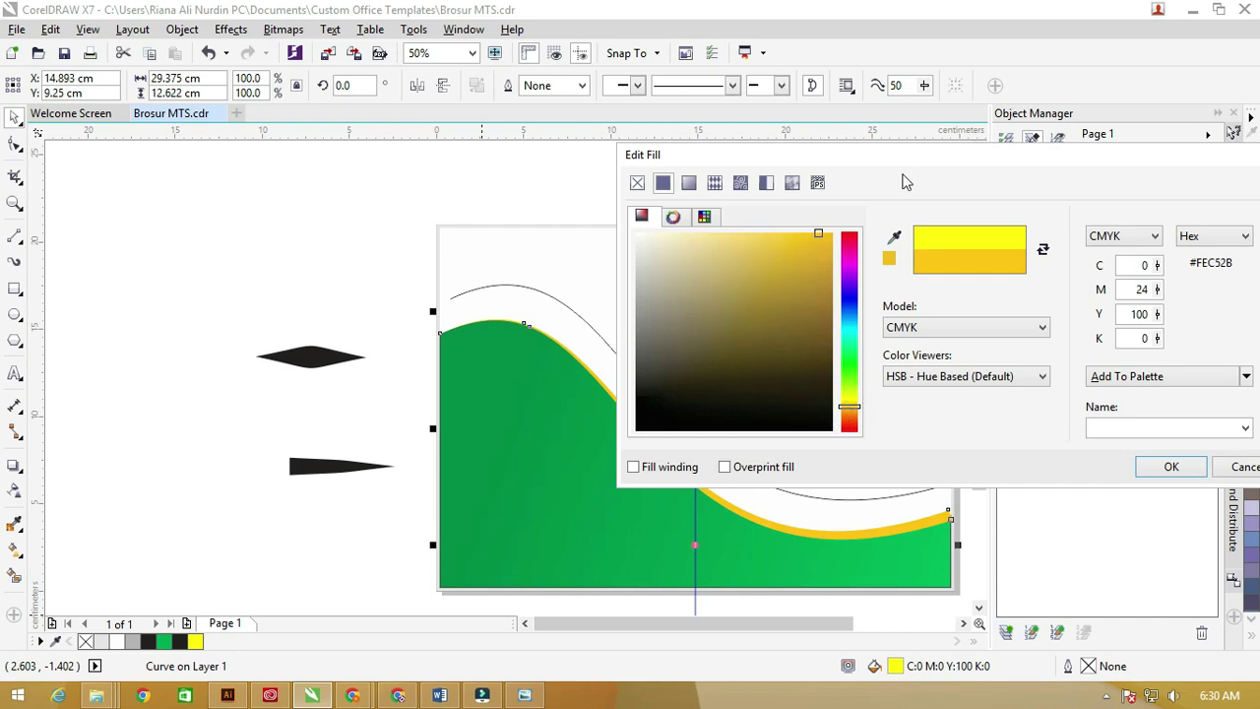
drag(904, 186, 703, 161)
click(965, 464)
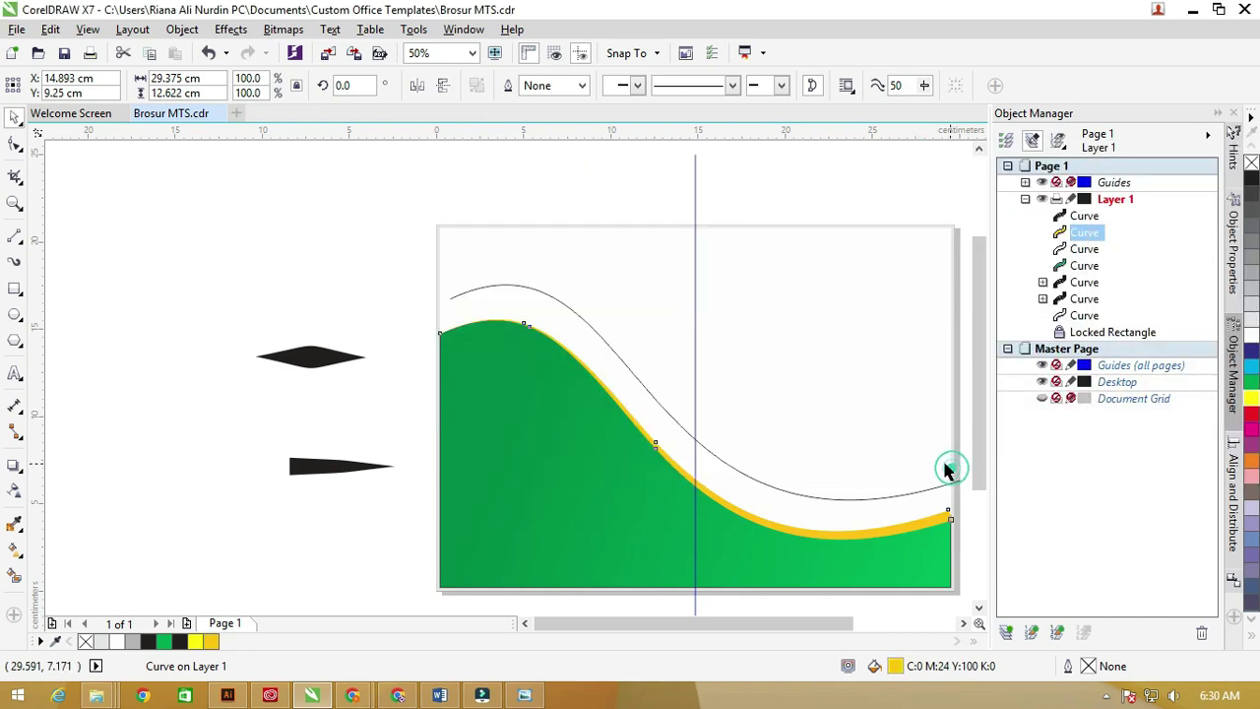
Apply a fountain fill to the stripe from its lower bend towards the upper crest, sampling the stripe's golden yellow as the end colour
click(16, 553)
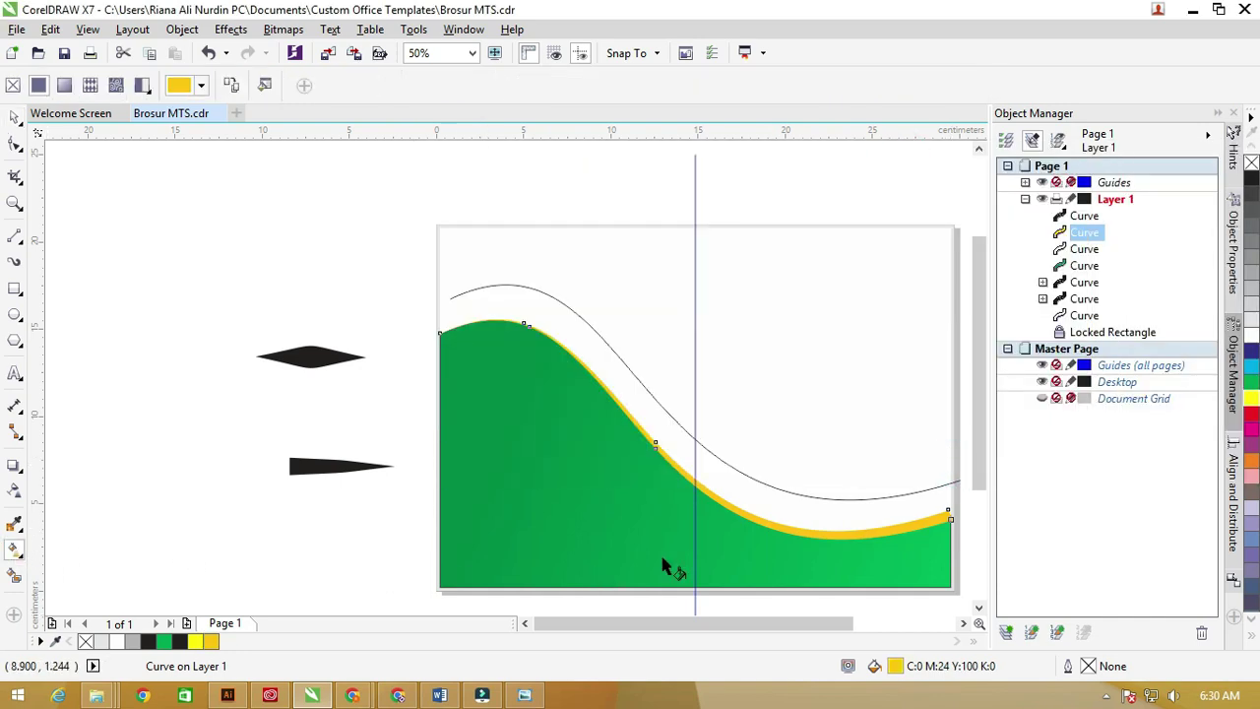
drag(753, 517, 502, 375)
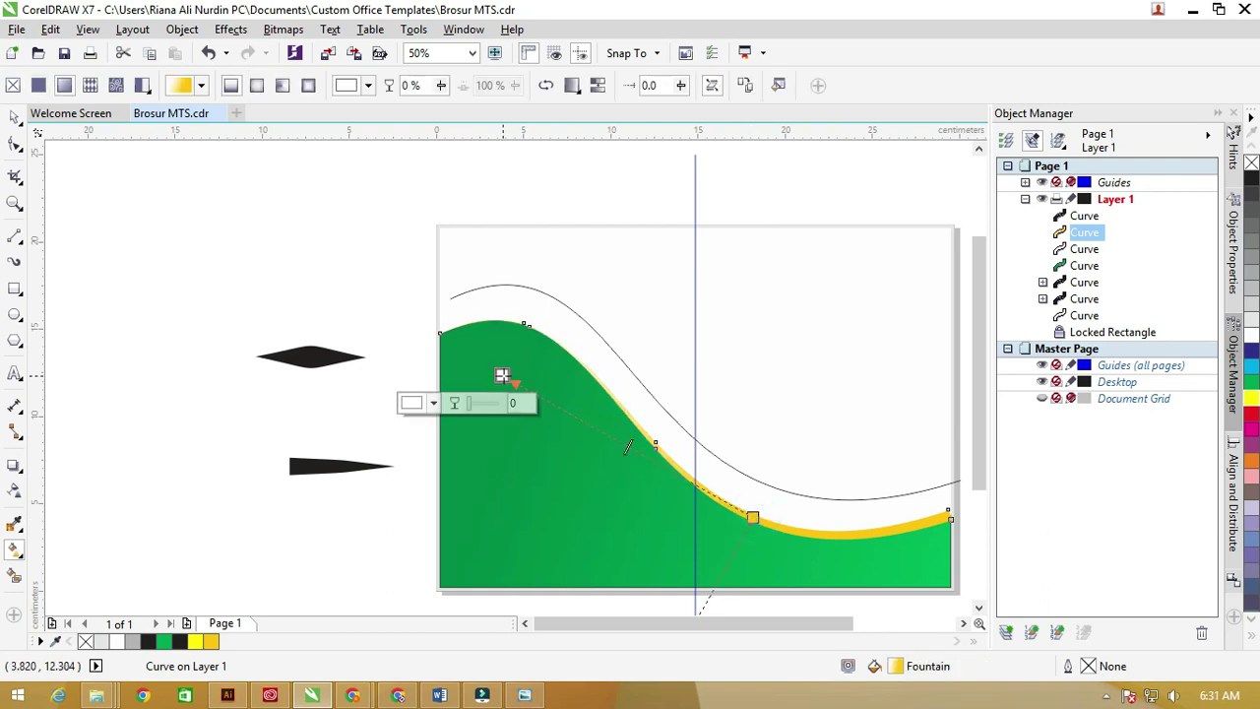
click(433, 403)
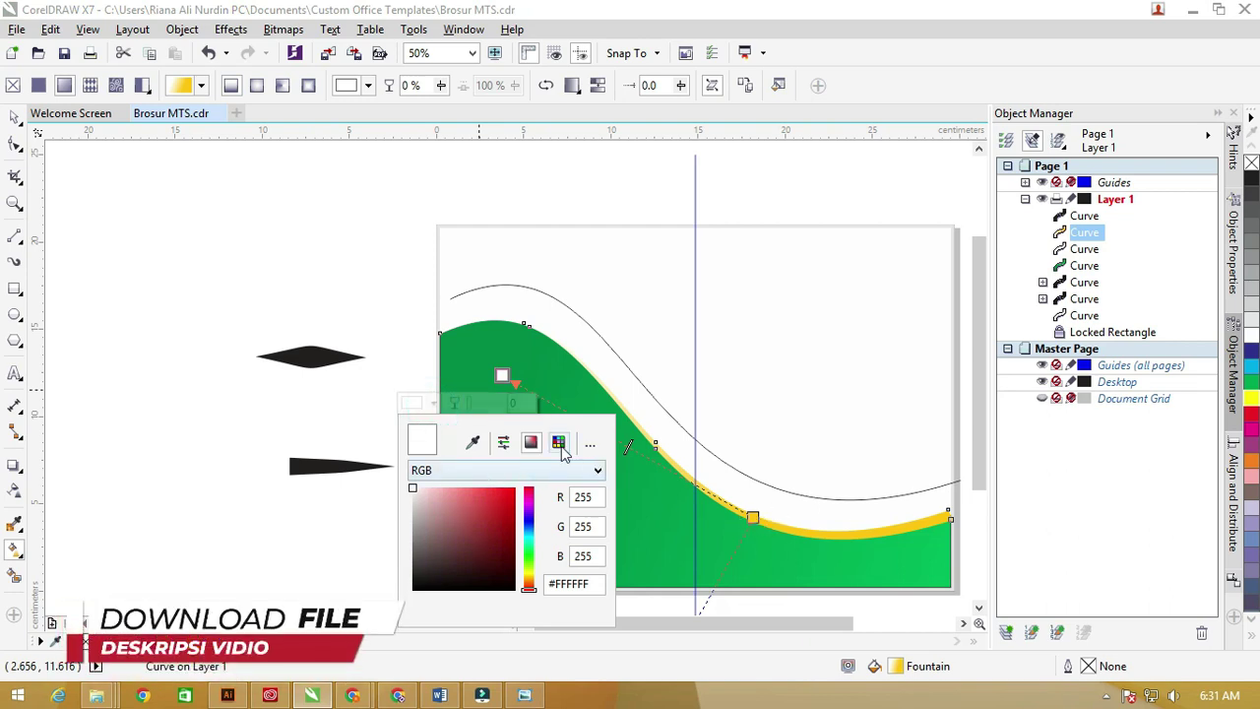
click(473, 442)
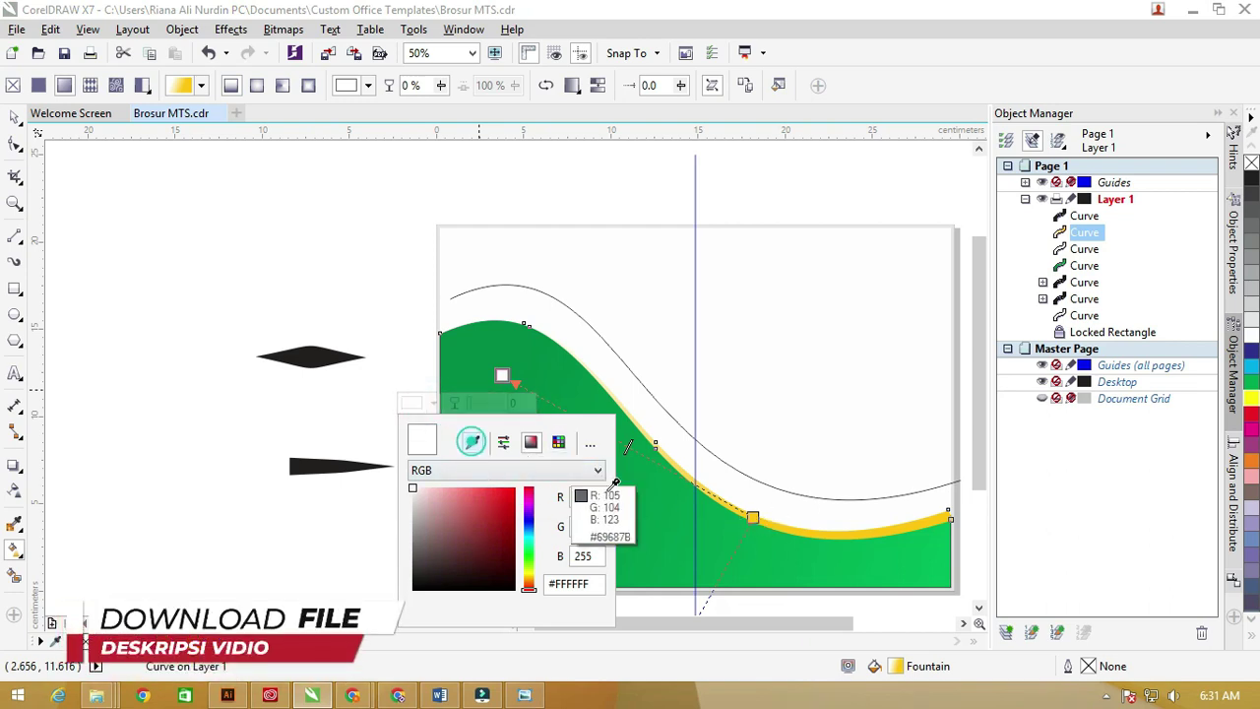
click(947, 514)
Set the end colour of the stripe's fountain fill to bright yellow #FEF209 and deselect the stripe
click(501, 375)
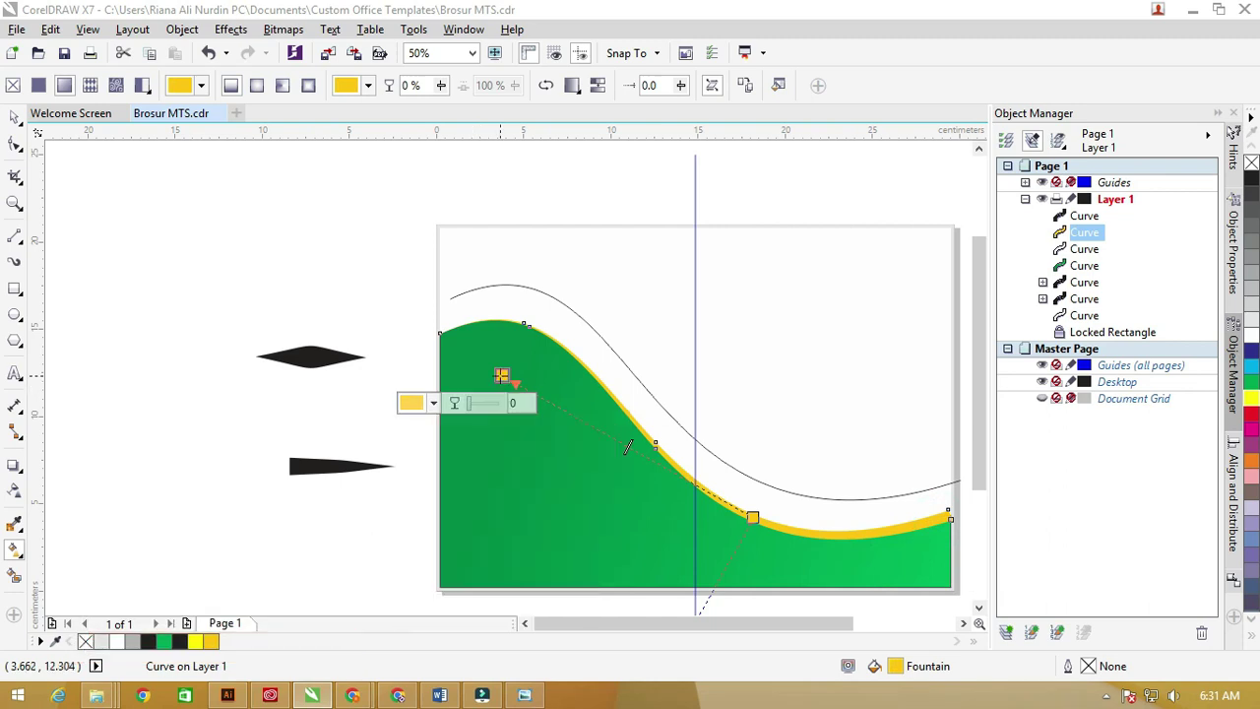
click(423, 404)
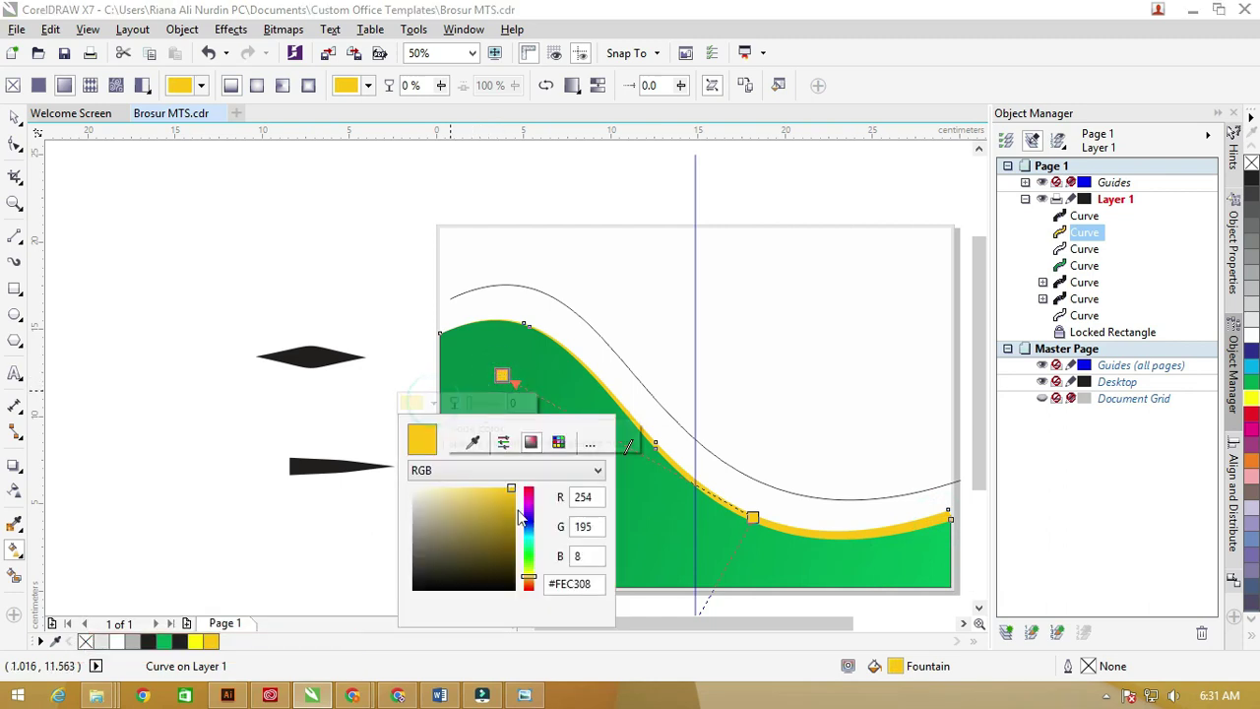
drag(531, 577, 533, 575)
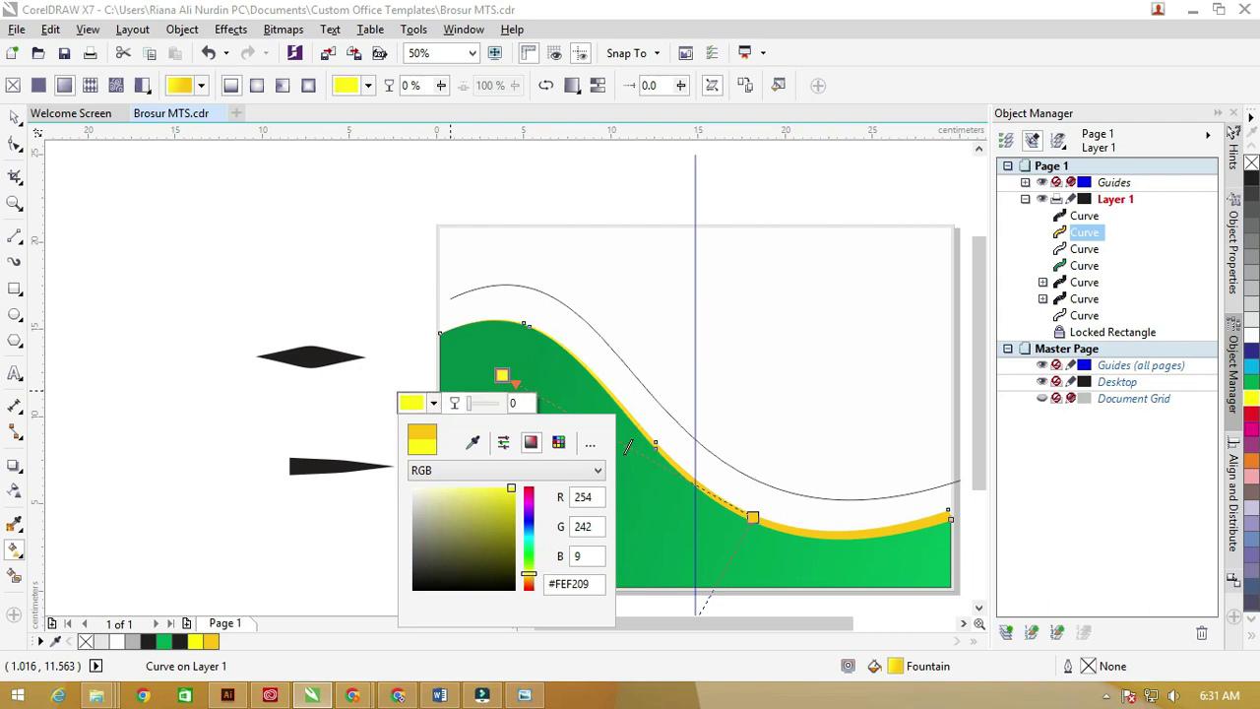
click(17, 118)
click(157, 204)
scroll(60, 187, down, 1)
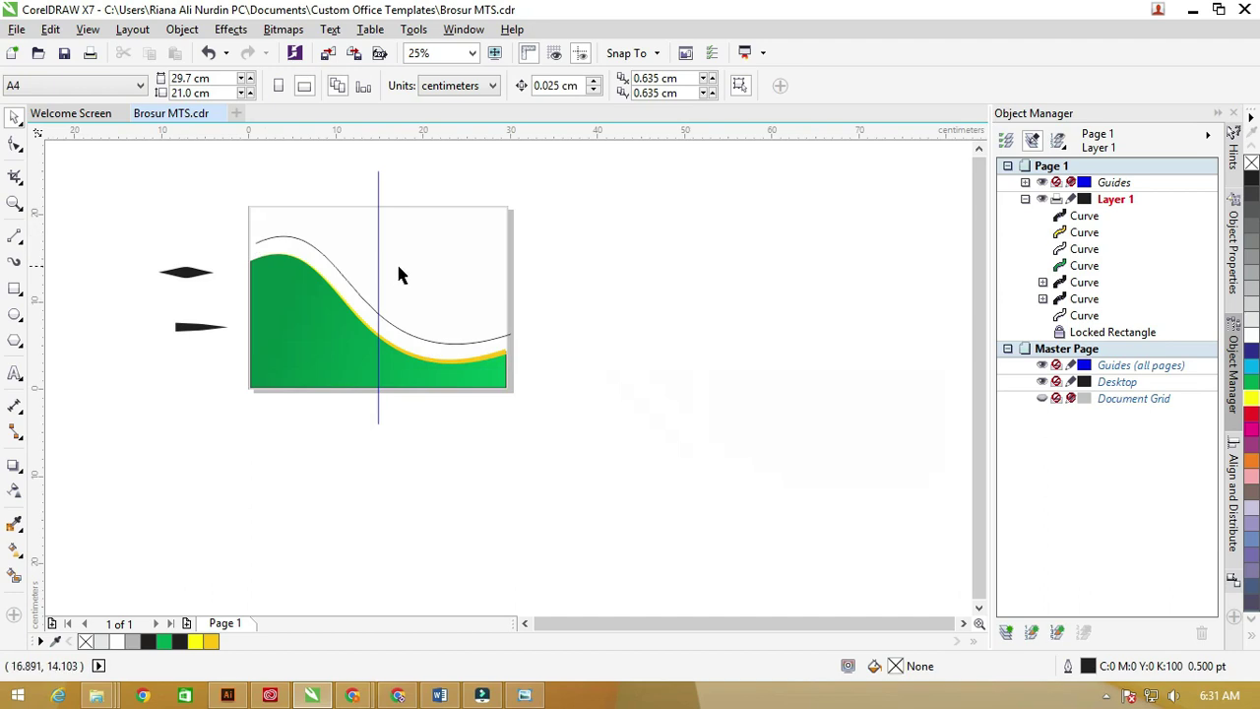
Import the school building photo from the Brosur MTS Hijau Dua folder onto the canvas beside the page
click(294, 240)
click(293, 239)
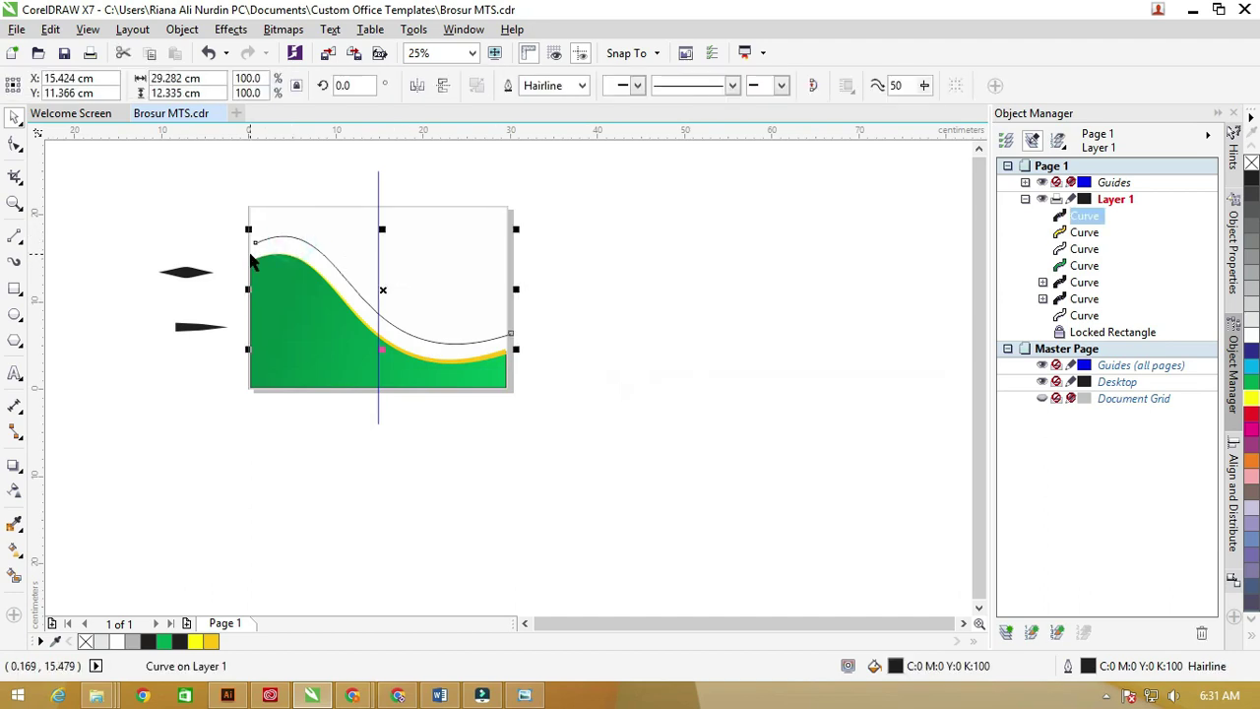
mouse_move(113, 697)
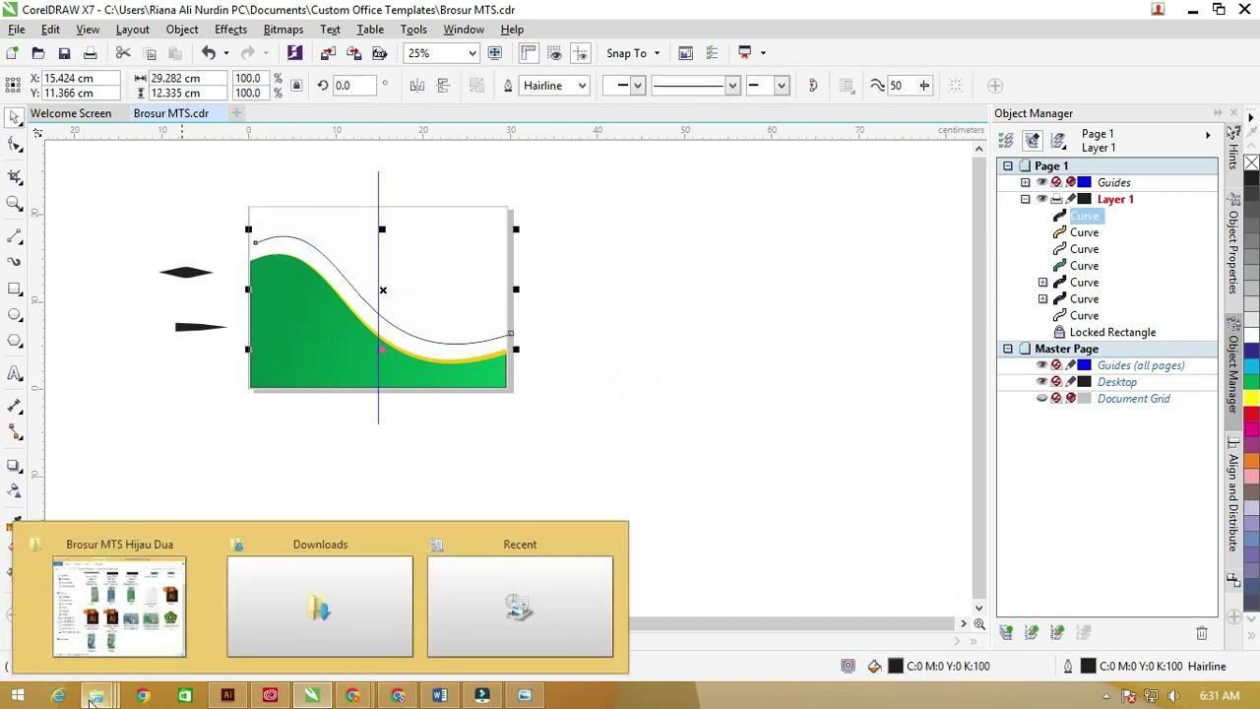
click(363, 602)
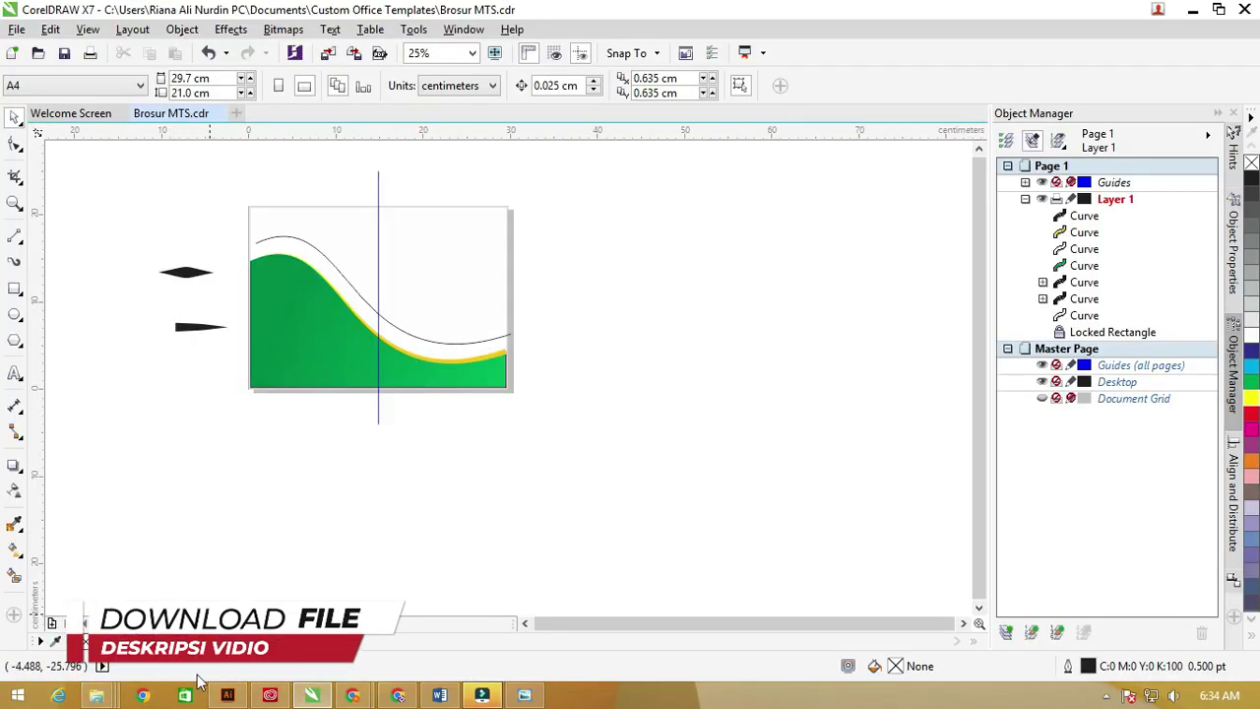
mouse_move(111, 697)
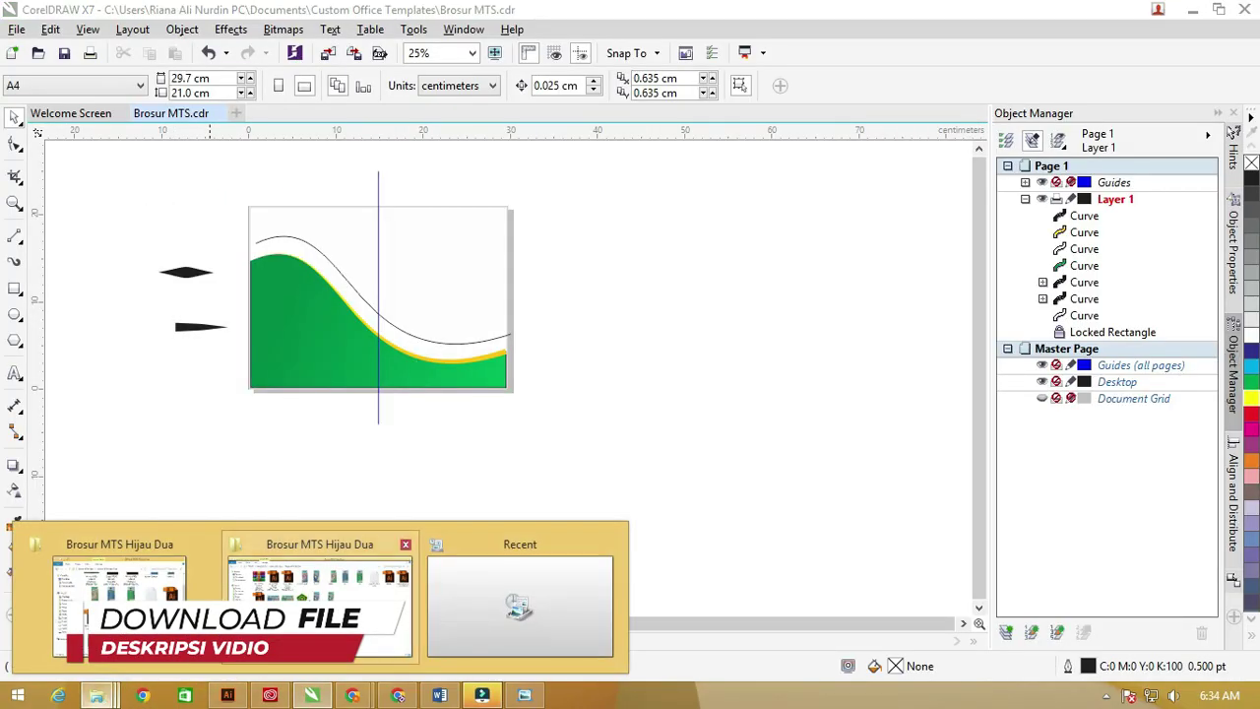
click(307, 590)
click(80, 291)
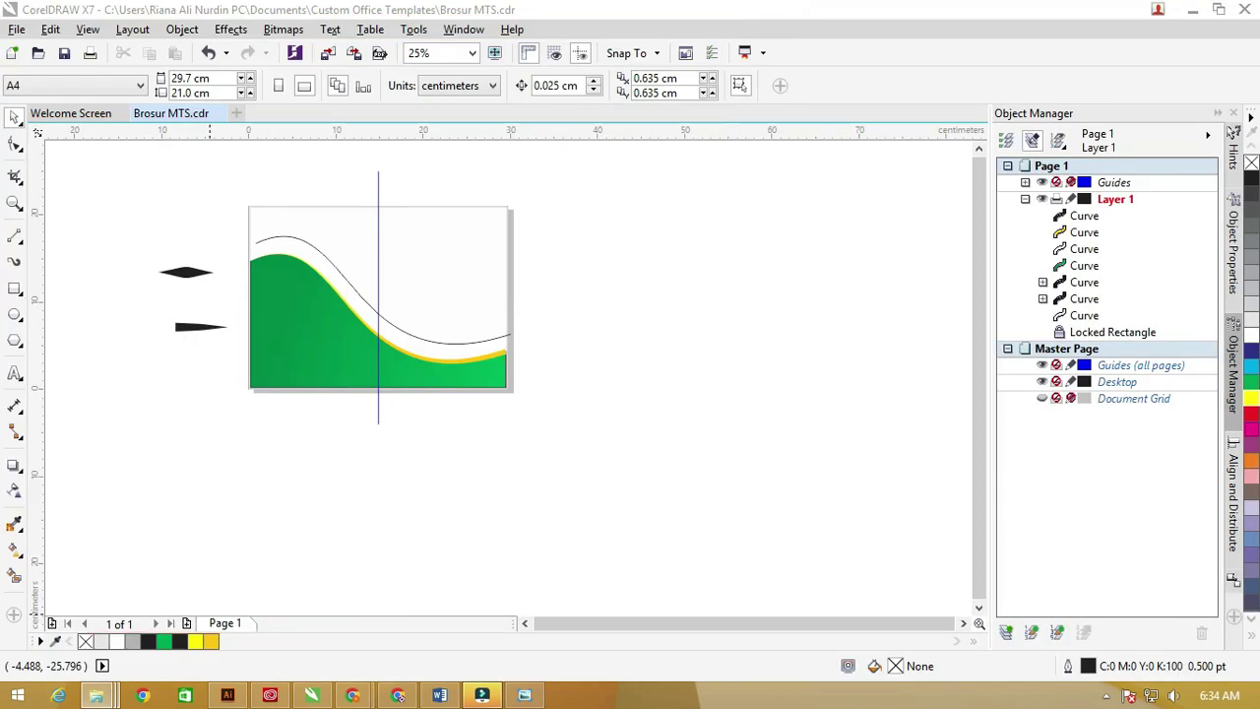
drag(177, 545, 732, 504)
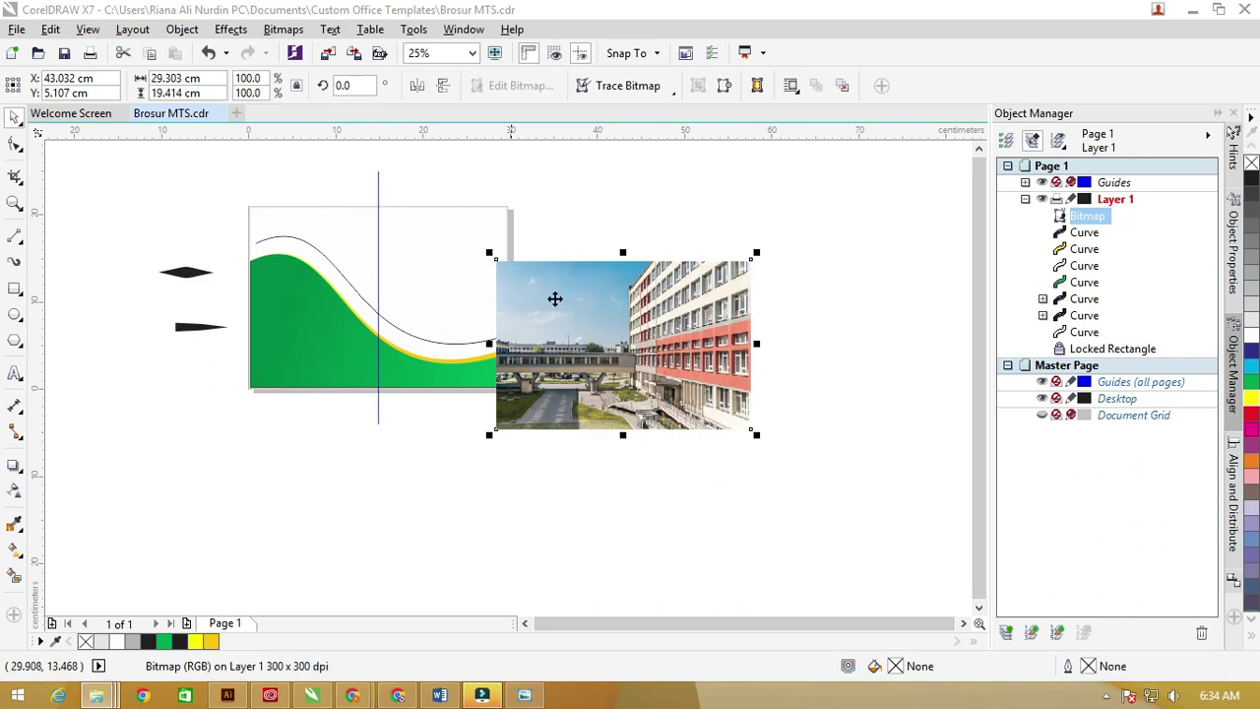
Centre the building photo on the page
click(667, 315)
click(594, 206)
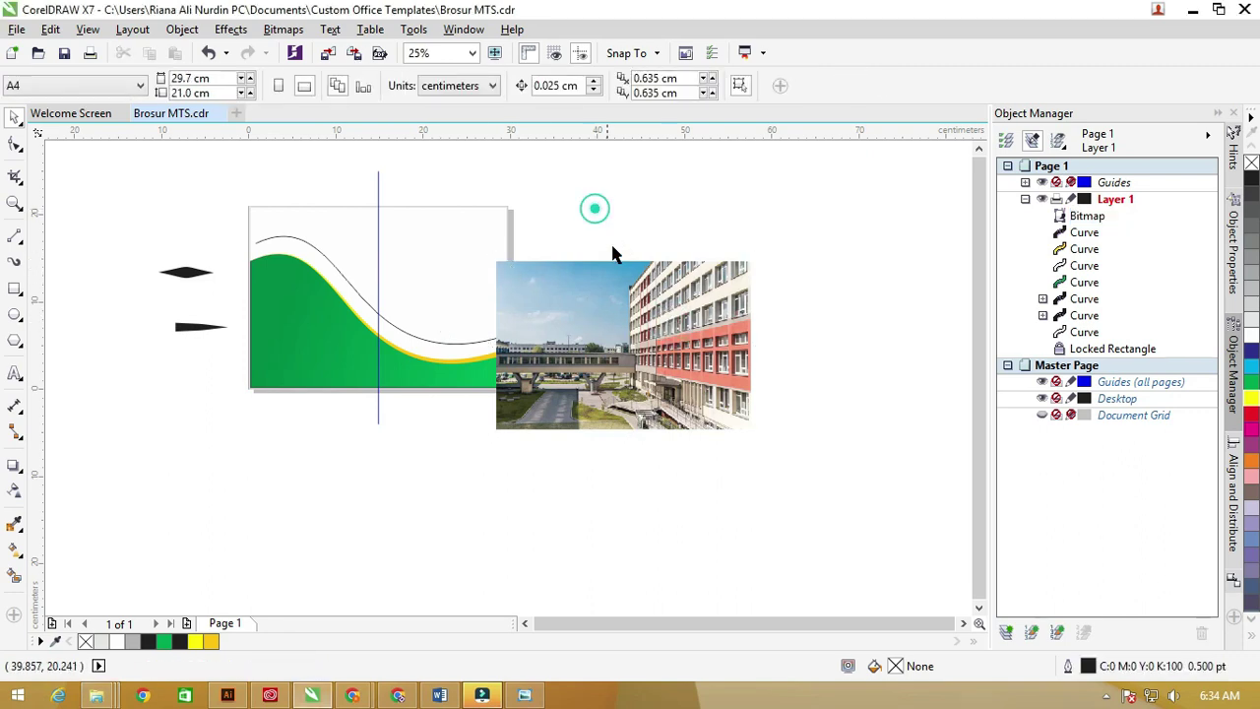
click(624, 389)
key(p)
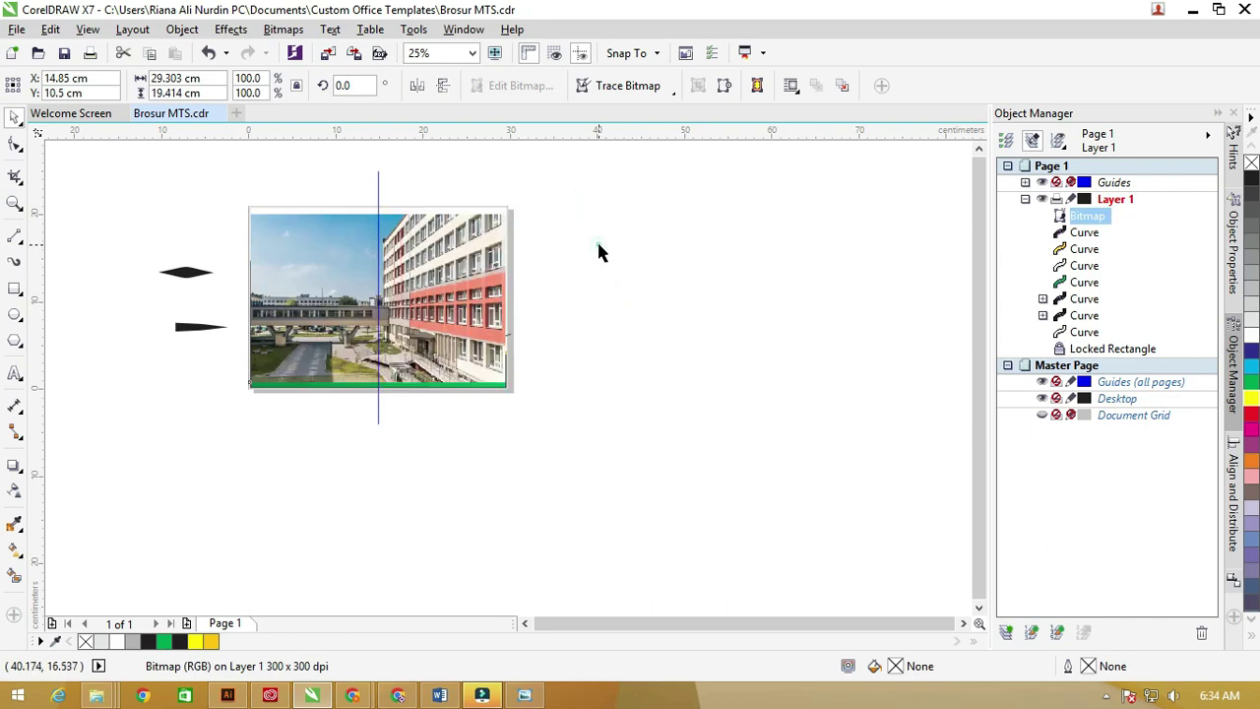
click(596, 248)
Align the building photo's top edge with the top edge of the white area
scroll(596, 248, up, 5)
click(430, 204)
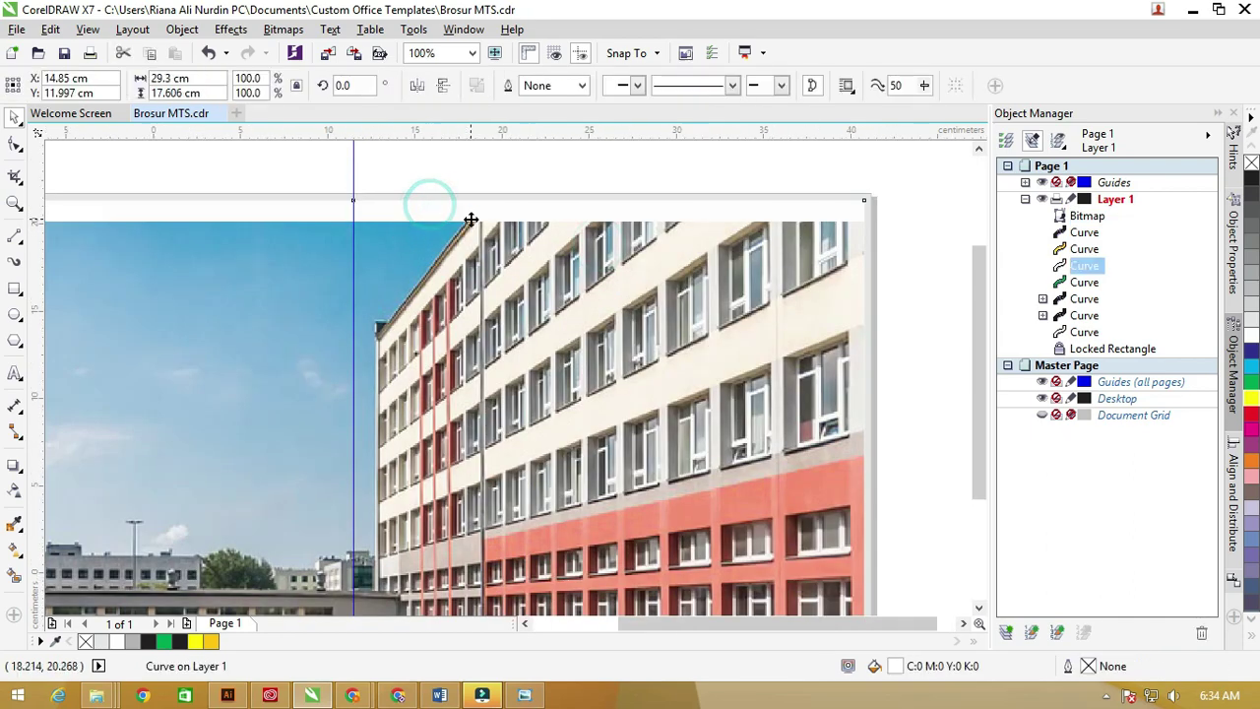
scroll(471, 220, down, 5)
scroll(478, 207, up, 5)
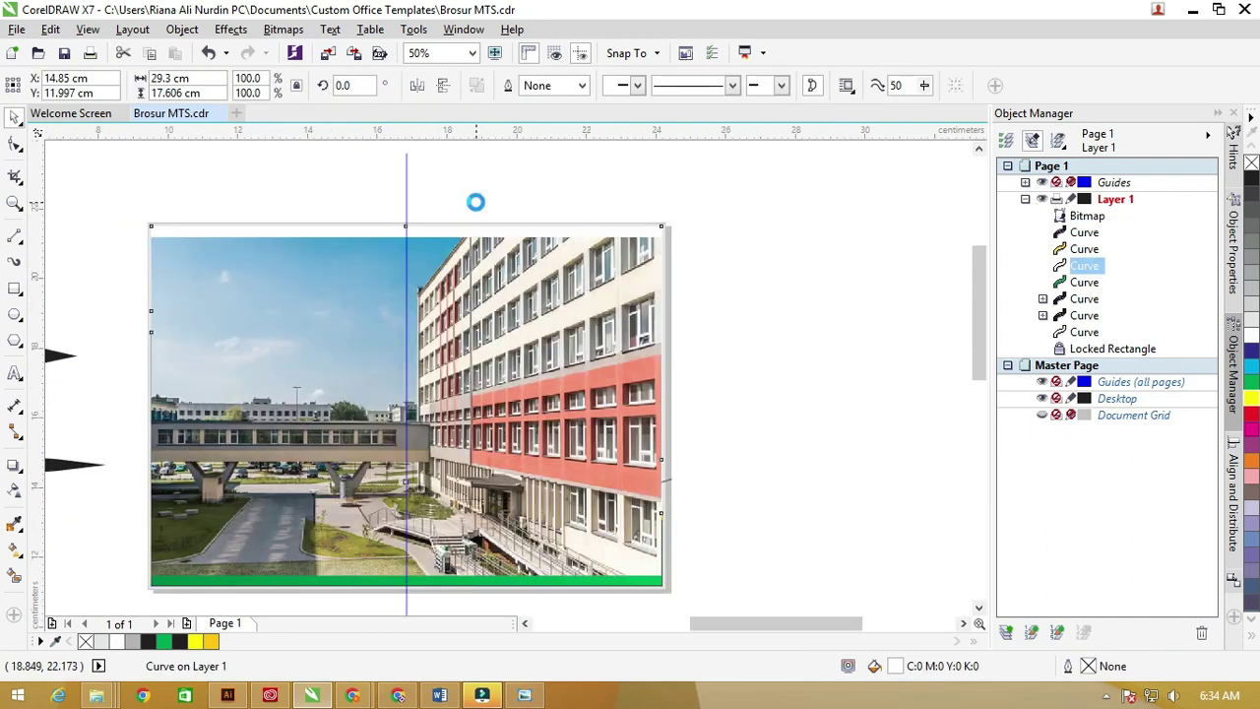
click(482, 212)
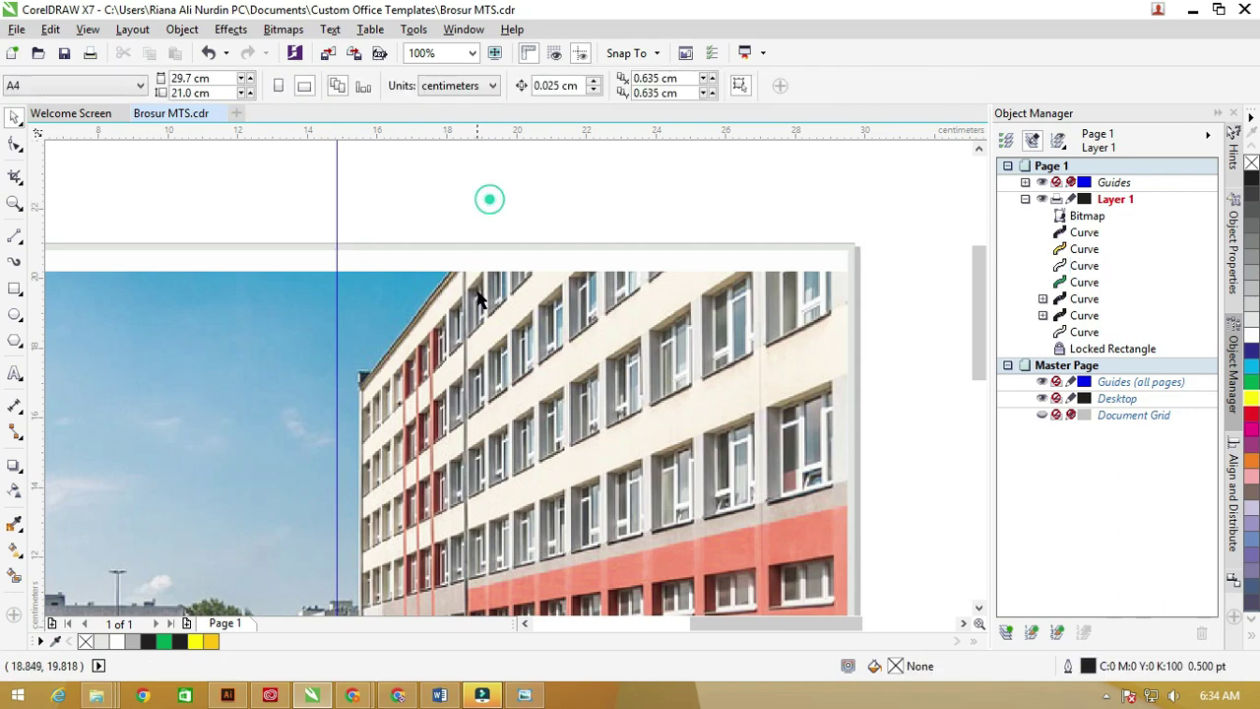
mouse_move(492, 313)
mouse_down()
mouse_move(478, 323)
mouse_move(500, 307)
mouse_up()
shift+click(526, 262)
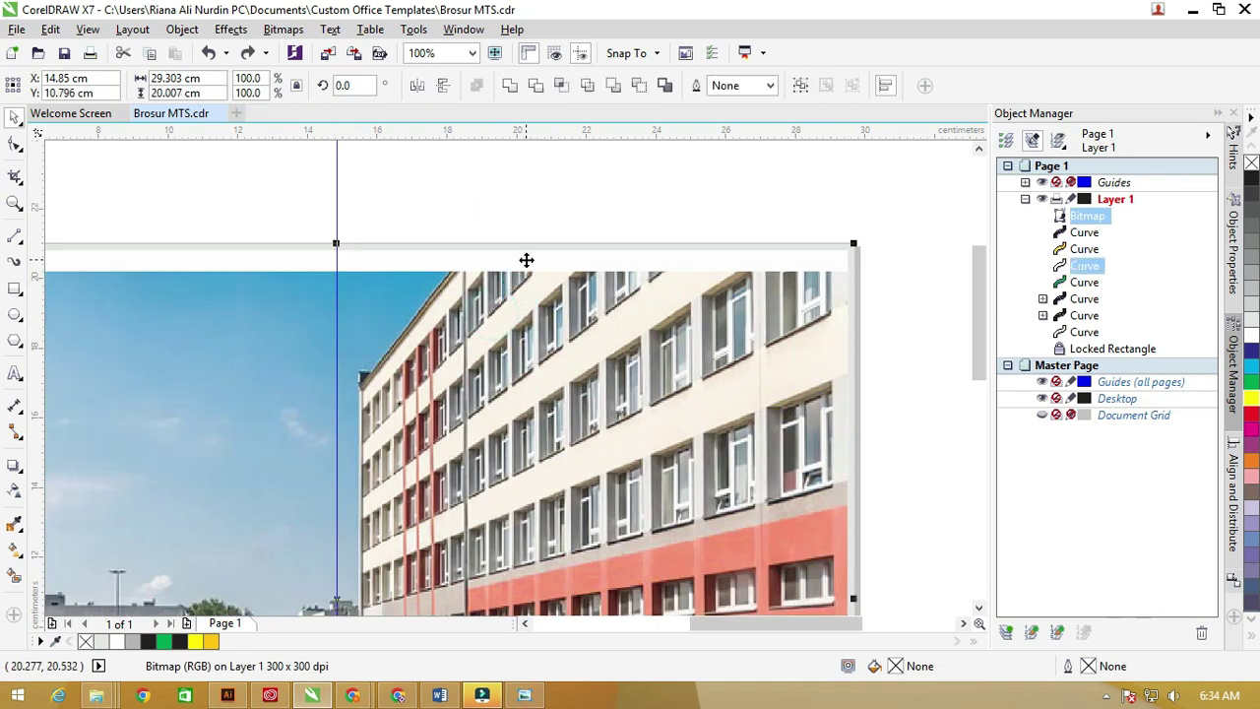
mouse_move(527, 249)
mouse_down()
mouse_move(524, 229)
mouse_move(524, 249)
mouse_up()
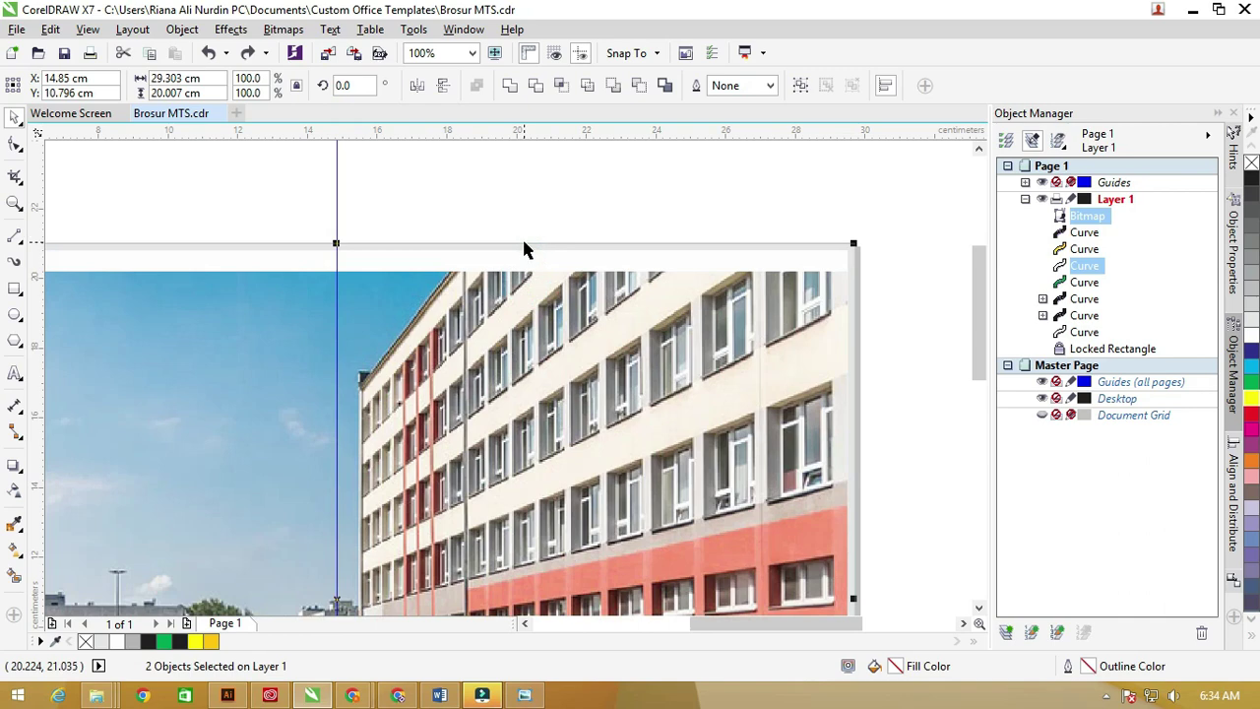
click(529, 212)
scroll(528, 209, down, 2)
Move the building photo back in the stacking order until it lies behind both the white area and the green wave
click(642, 311)
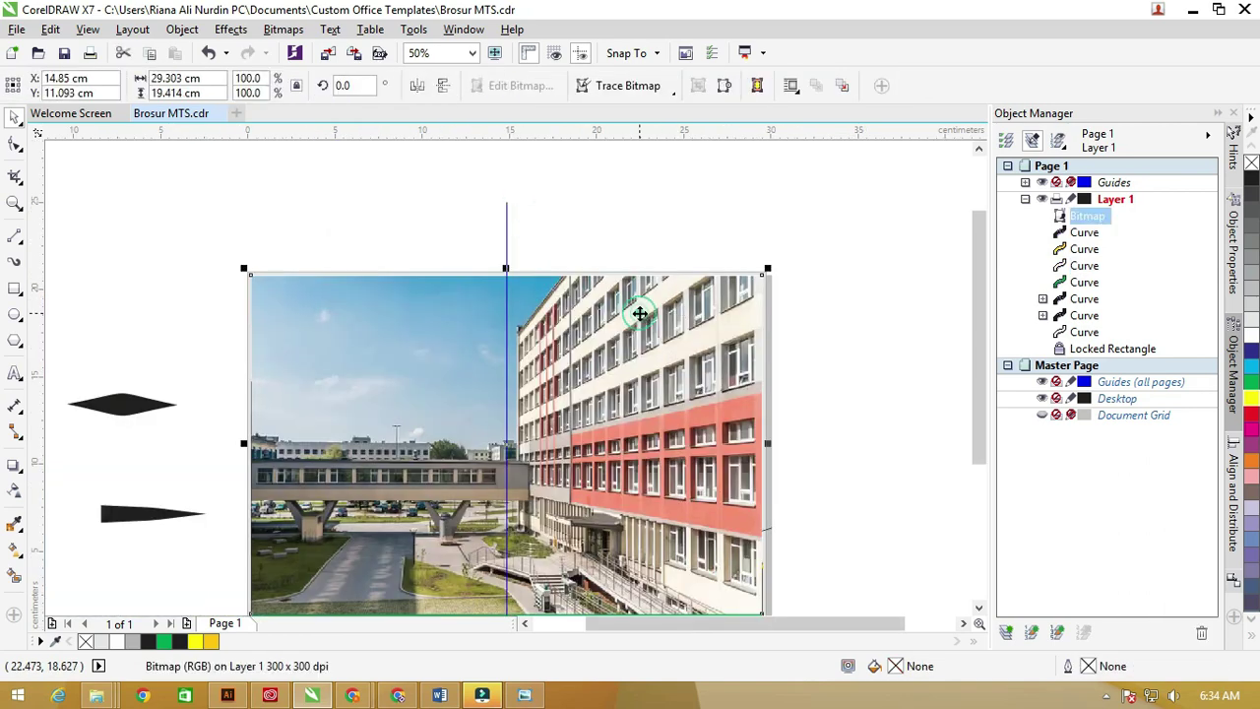
key(ctrl+Page_Down)
key(ctrl+Page_Down)
key(ctrl+Page_Down)
key(ctrl+Page_Down)
key(ctrl+Page_Up)
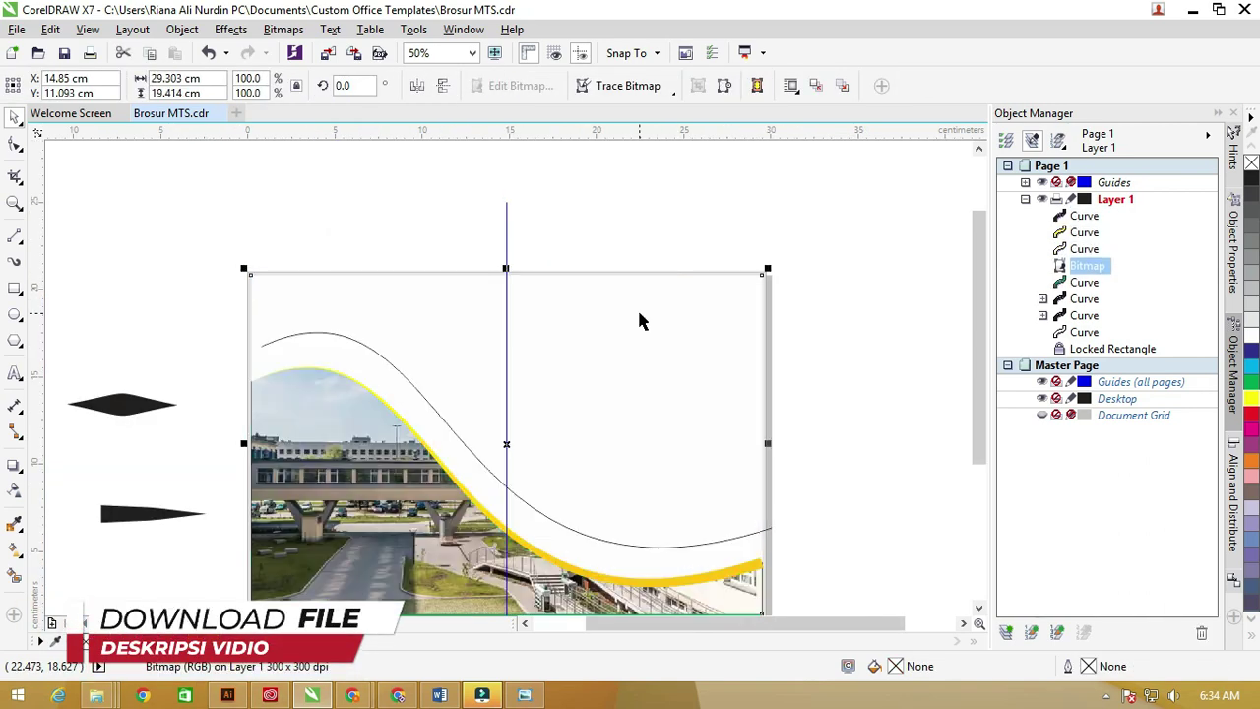
key(ctrl+Page_Down)
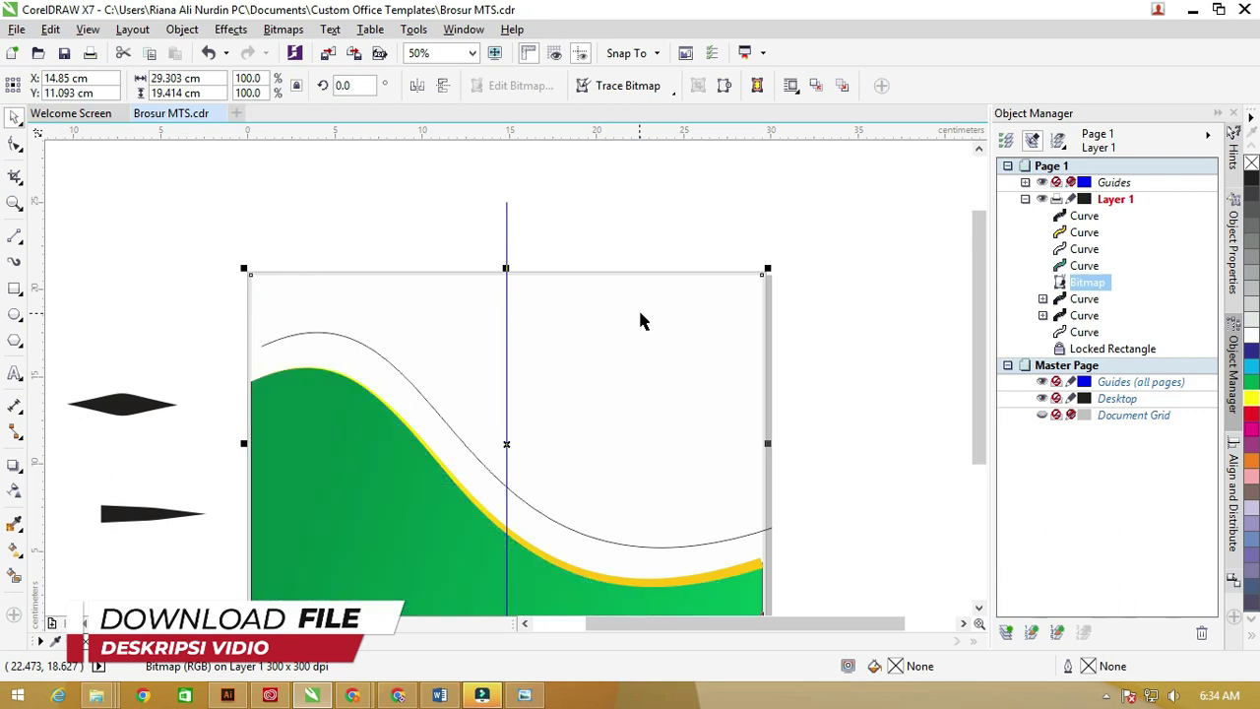
Copy the wave's green fountain fill to the white area and redirect it vertically from above the page down to the yellow stripe
click(571, 309)
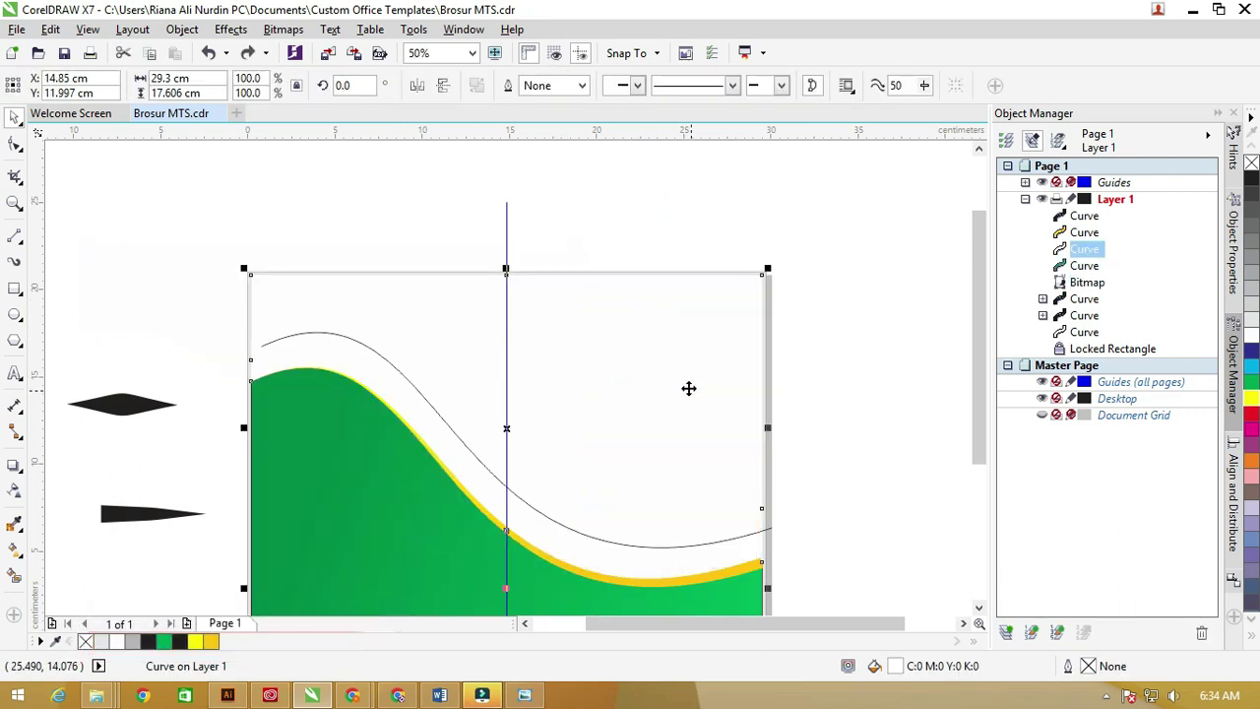
scroll(519, 341, down, 1)
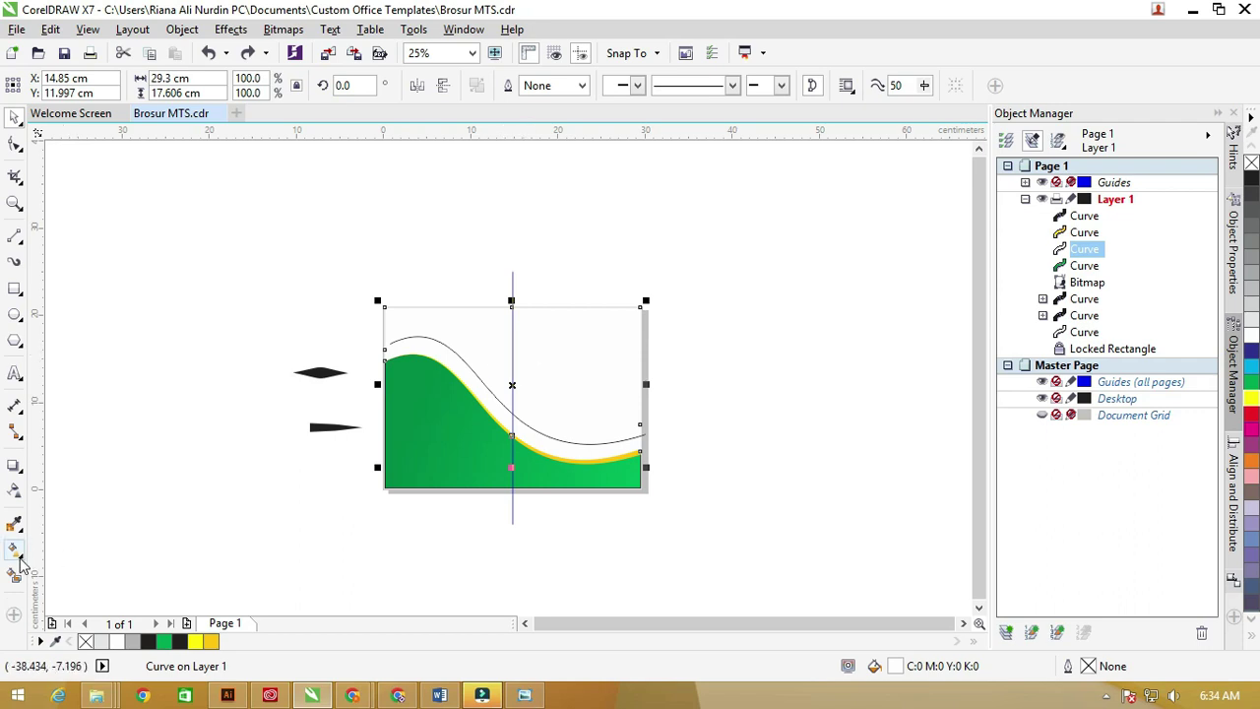
click(15, 553)
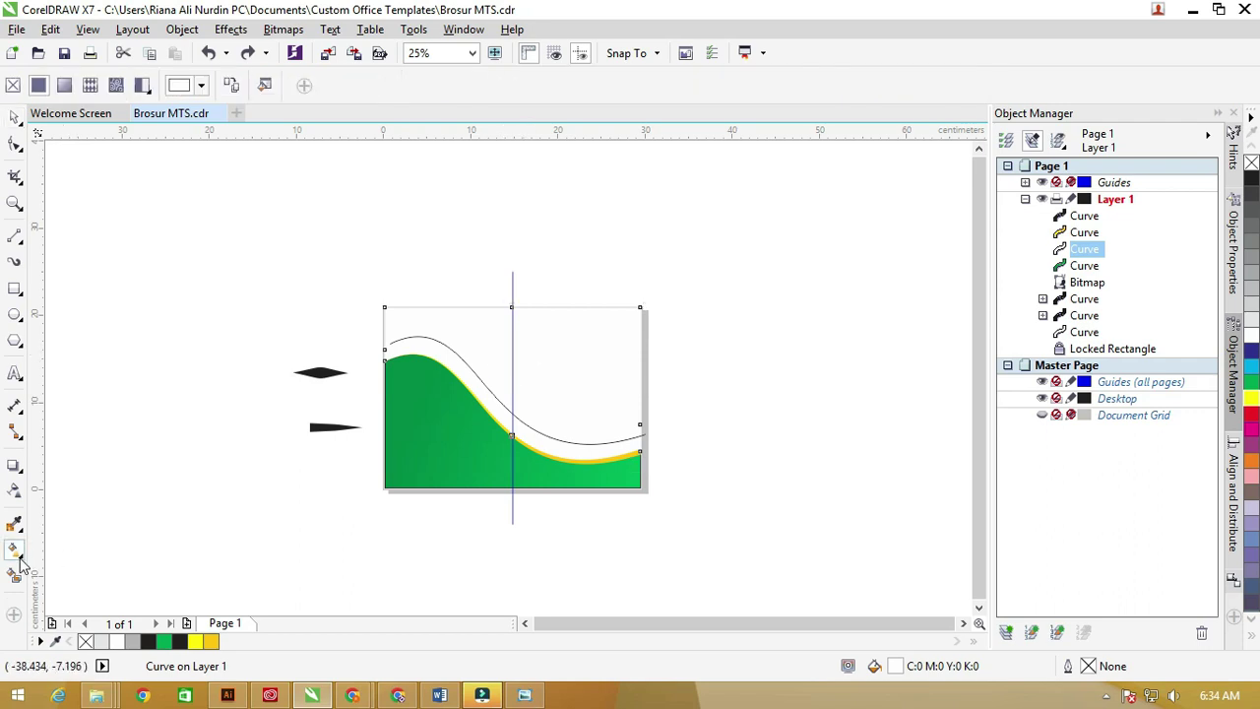
click(233, 86)
click(449, 447)
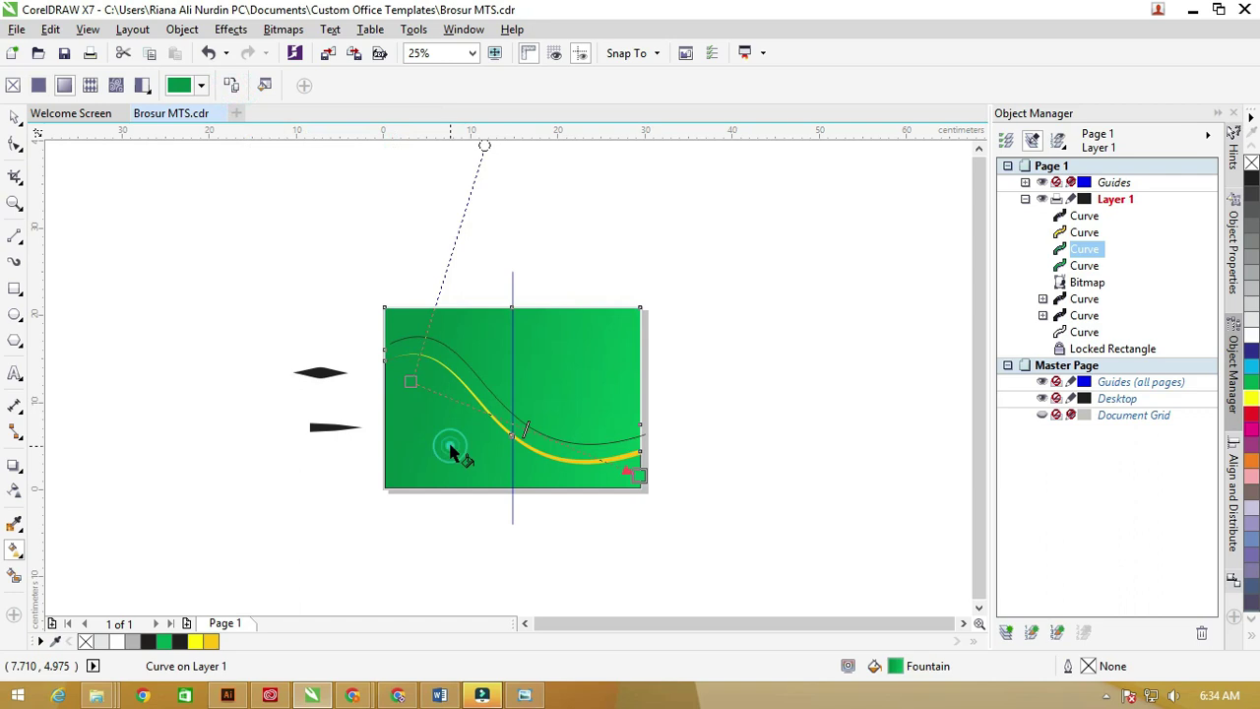
click(509, 246)
click(510, 439)
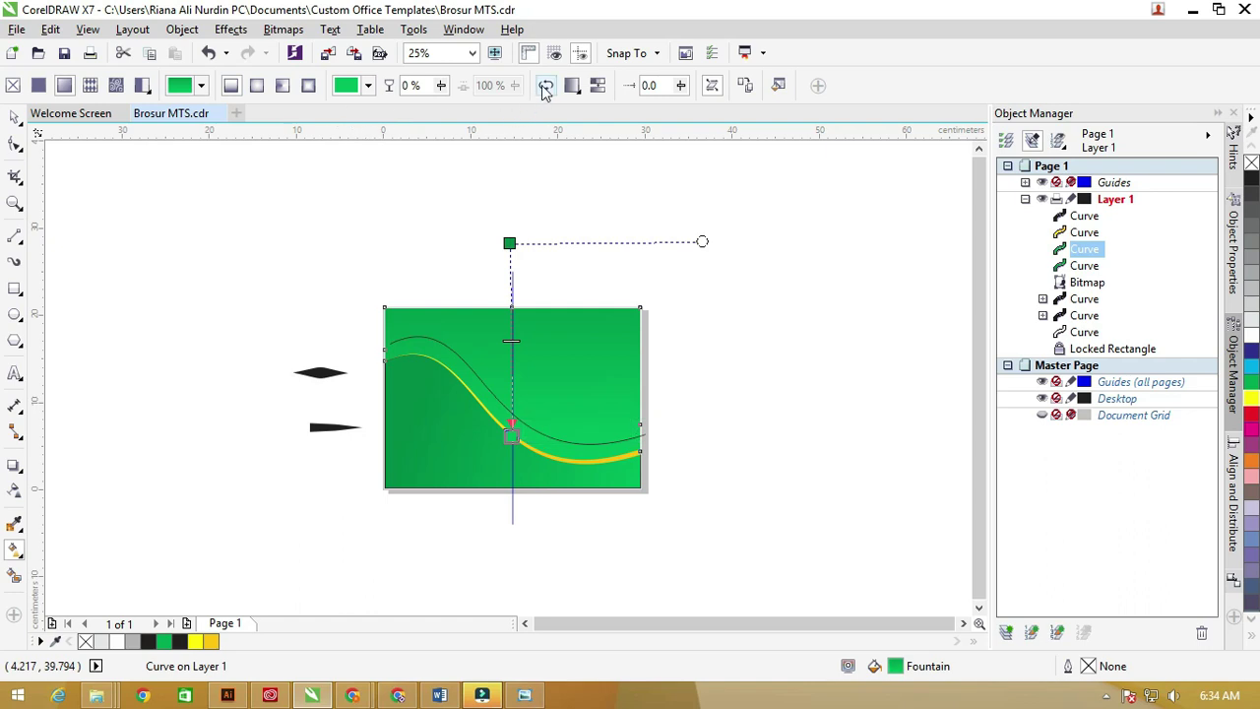
Reverse the upper area's gradient and set its top node's transparency to 100%
click(510, 242)
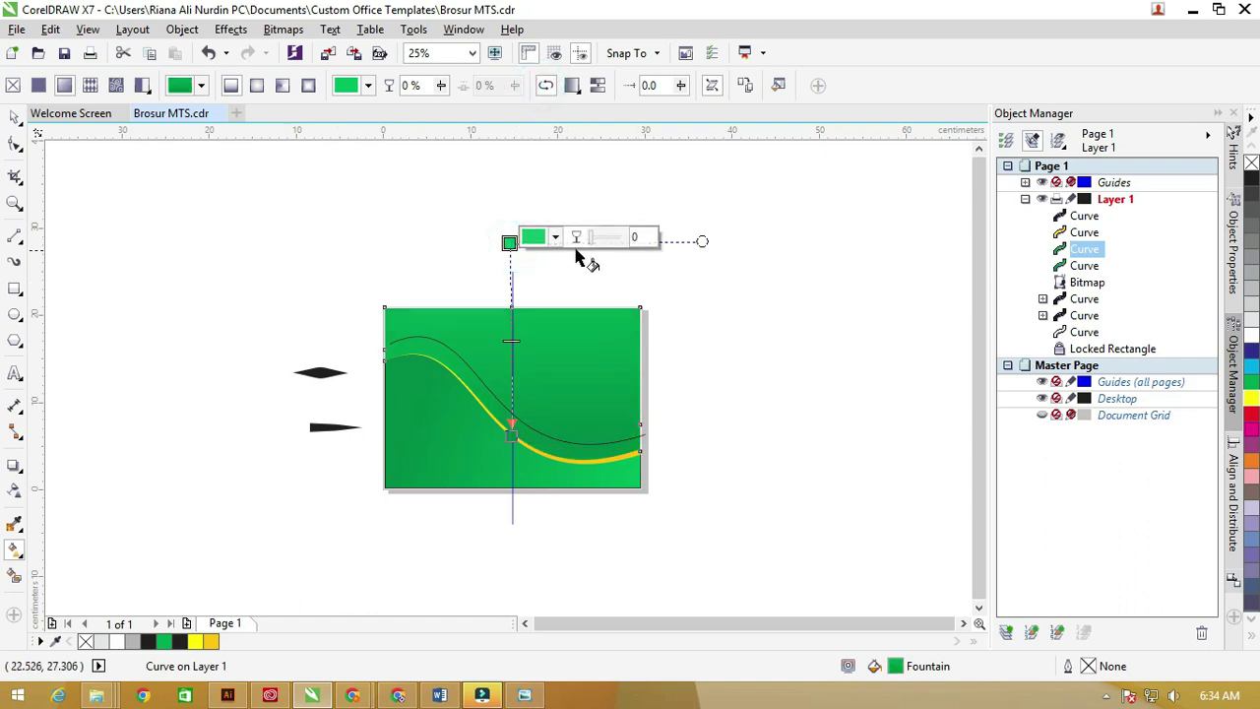
drag(590, 237, 676, 247)
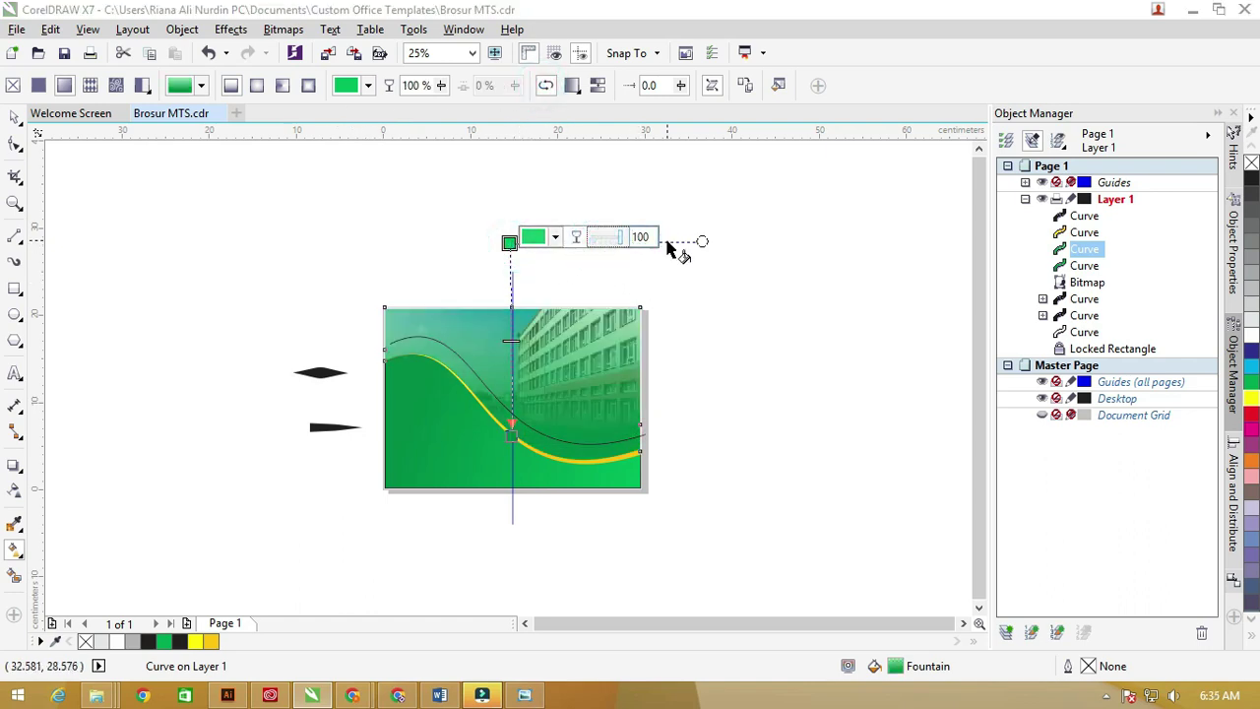
Stretch the upper area's gradient to run from near the page's top edge to just below its bottom edge
scroll(524, 419, up, 1)
drag(510, 425, 508, 537)
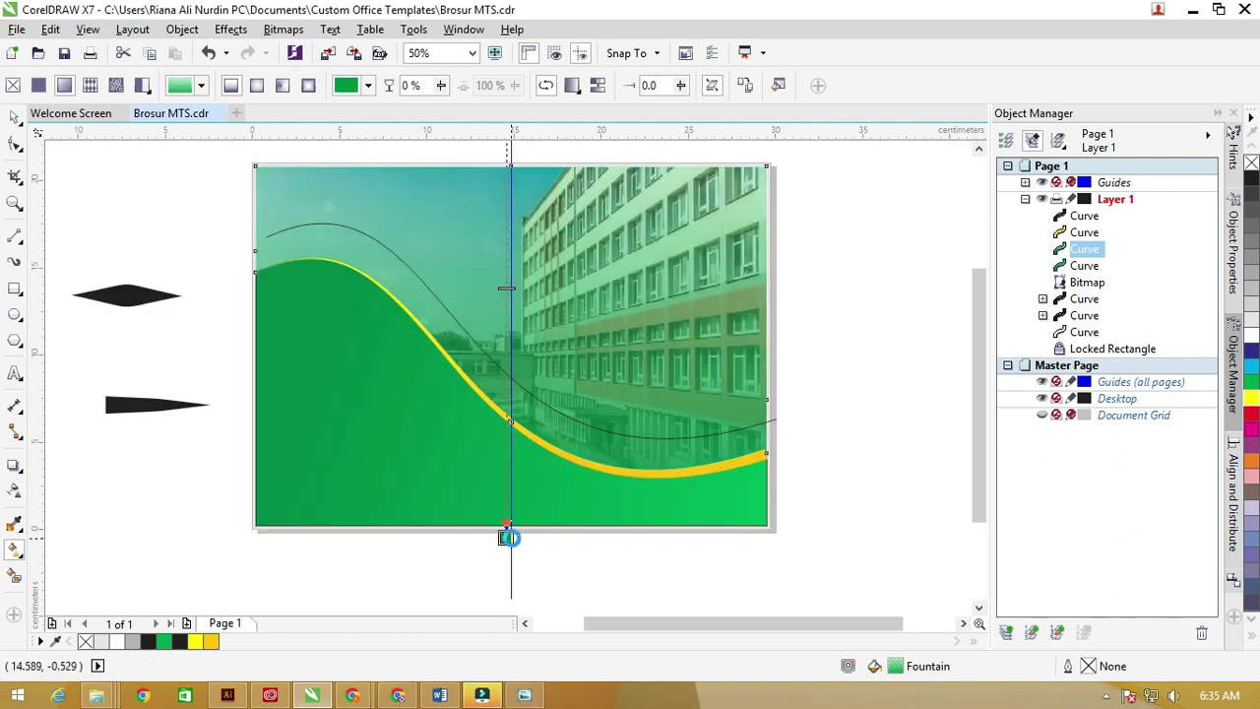
scroll(525, 414, down, 1)
drag(506, 207, 504, 289)
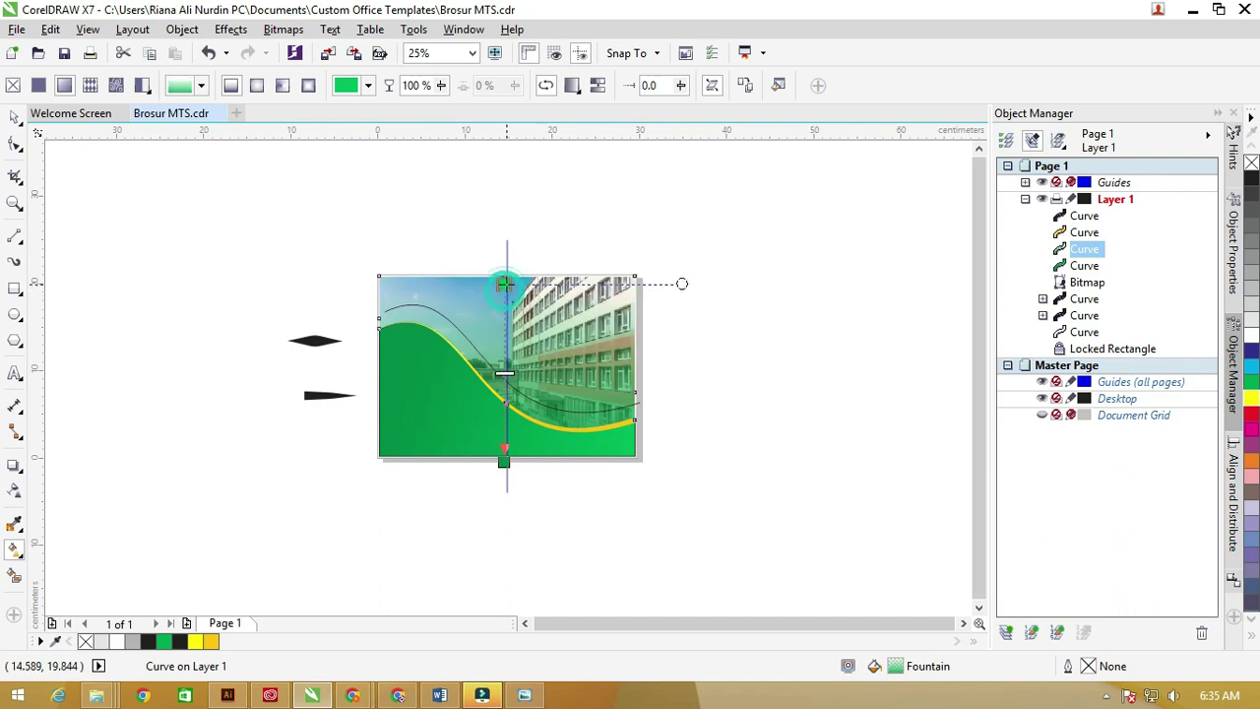
click(15, 117)
click(270, 219)
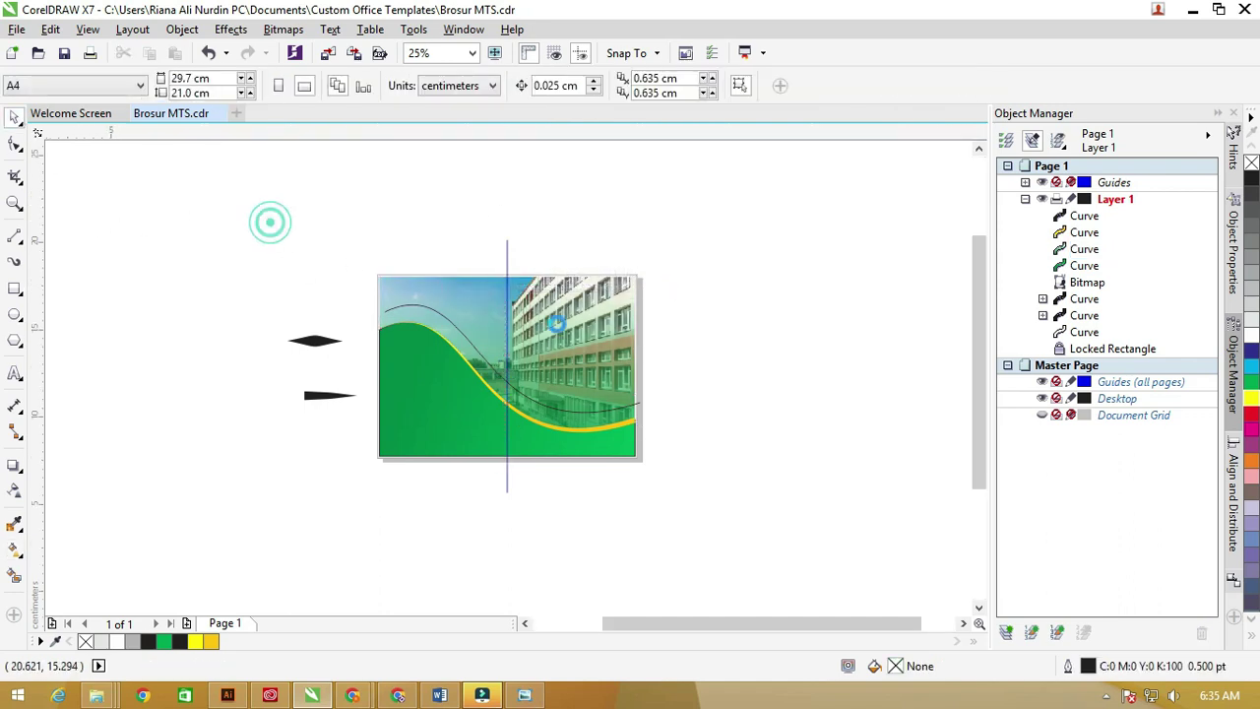
Delete the thin black curve above the yellow stripe
scroll(558, 329, up, 1)
click(399, 390)
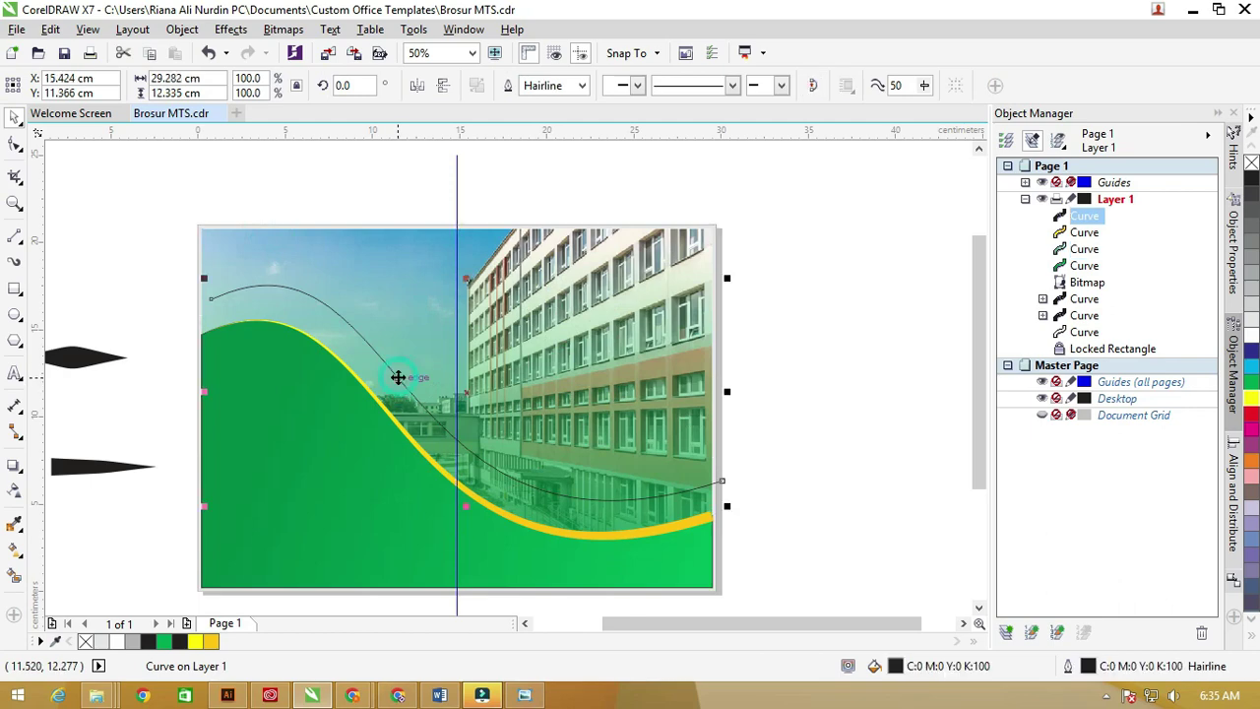
key(Delete)
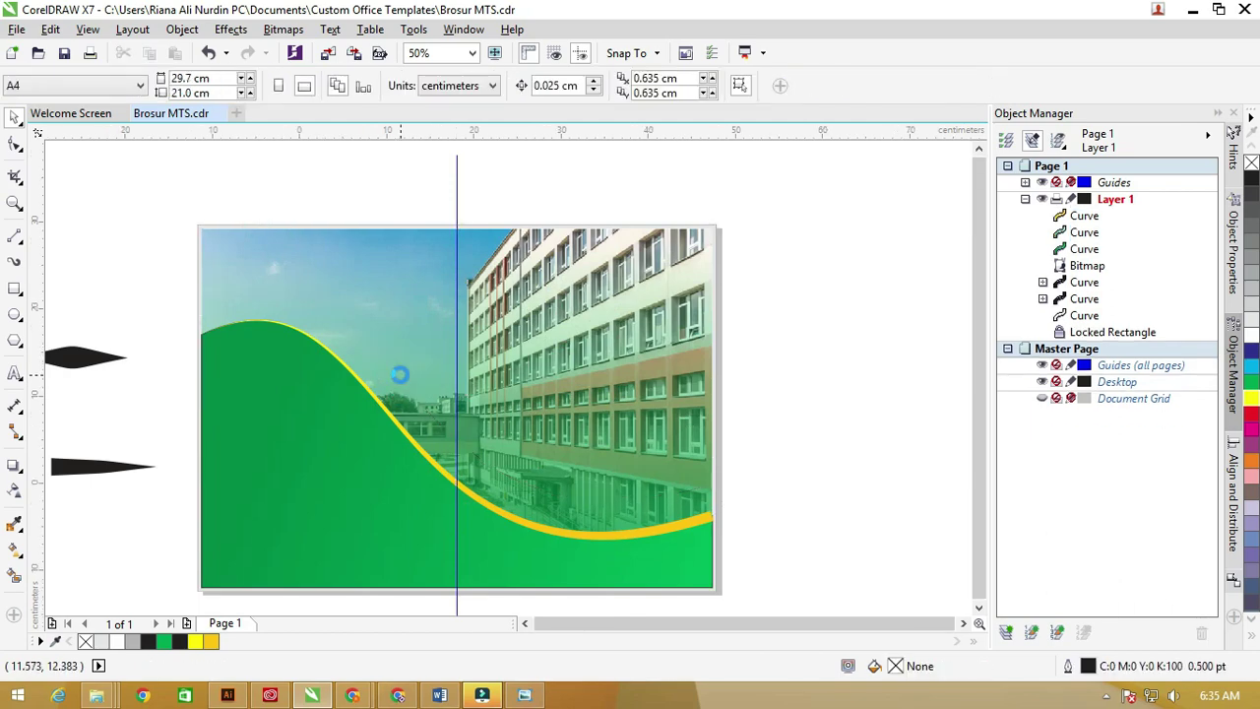
scroll(397, 368, down, 1)
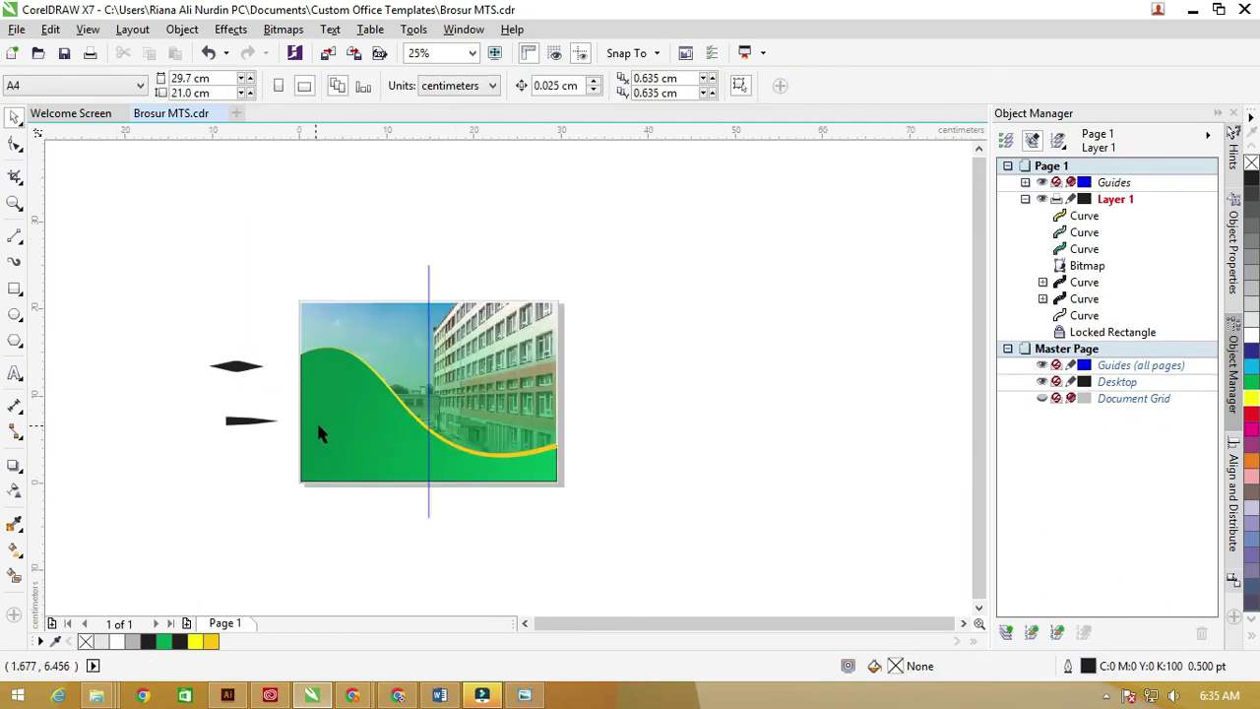
Import the student group photo and enlarge it to about 27.4 × 18.5 cm, positioned over the green wave
mouse_move(96, 696)
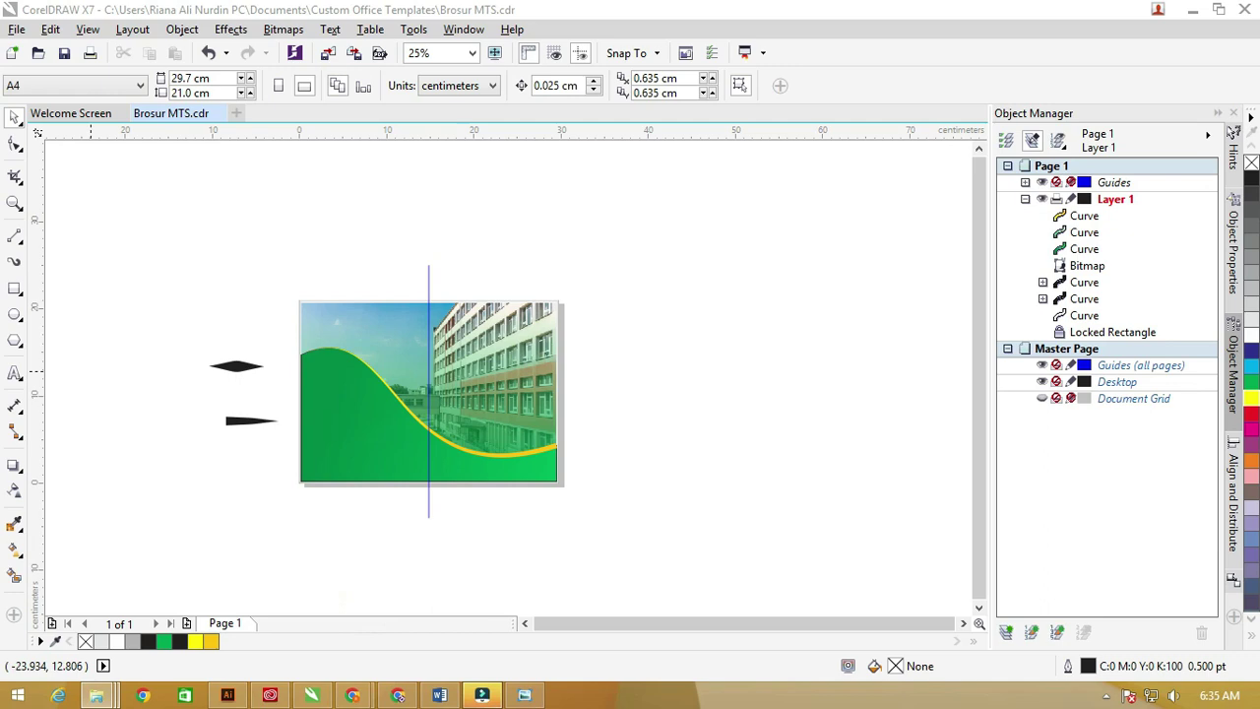
drag(340, 598, 520, 462)
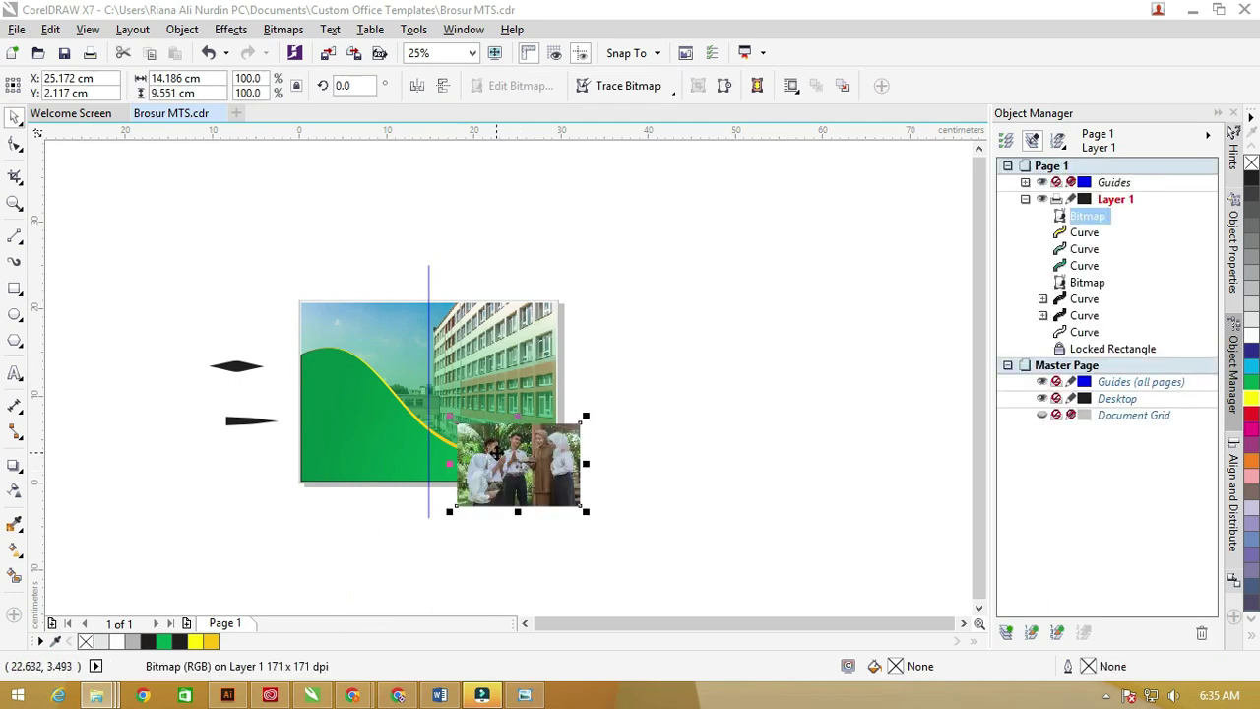
drag(450, 417, 360, 351)
drag(493, 426, 397, 422)
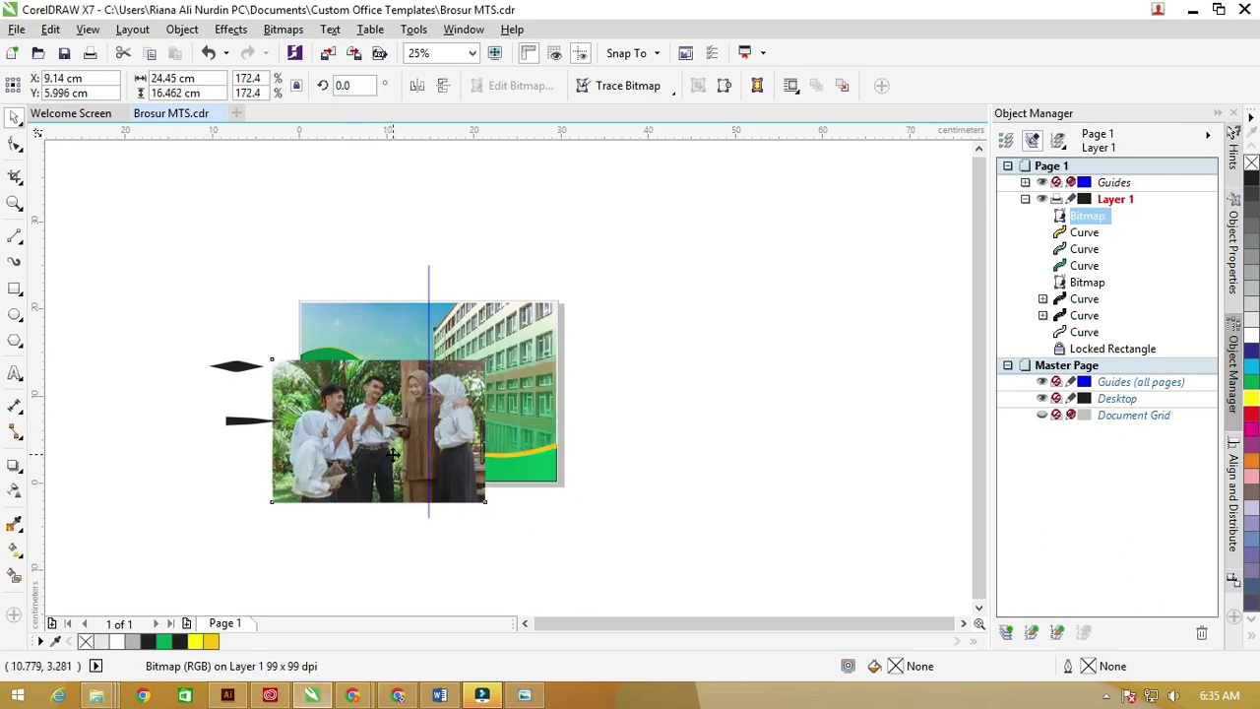
scroll(392, 455, up, 1)
drag(324, 450, 324, 420)
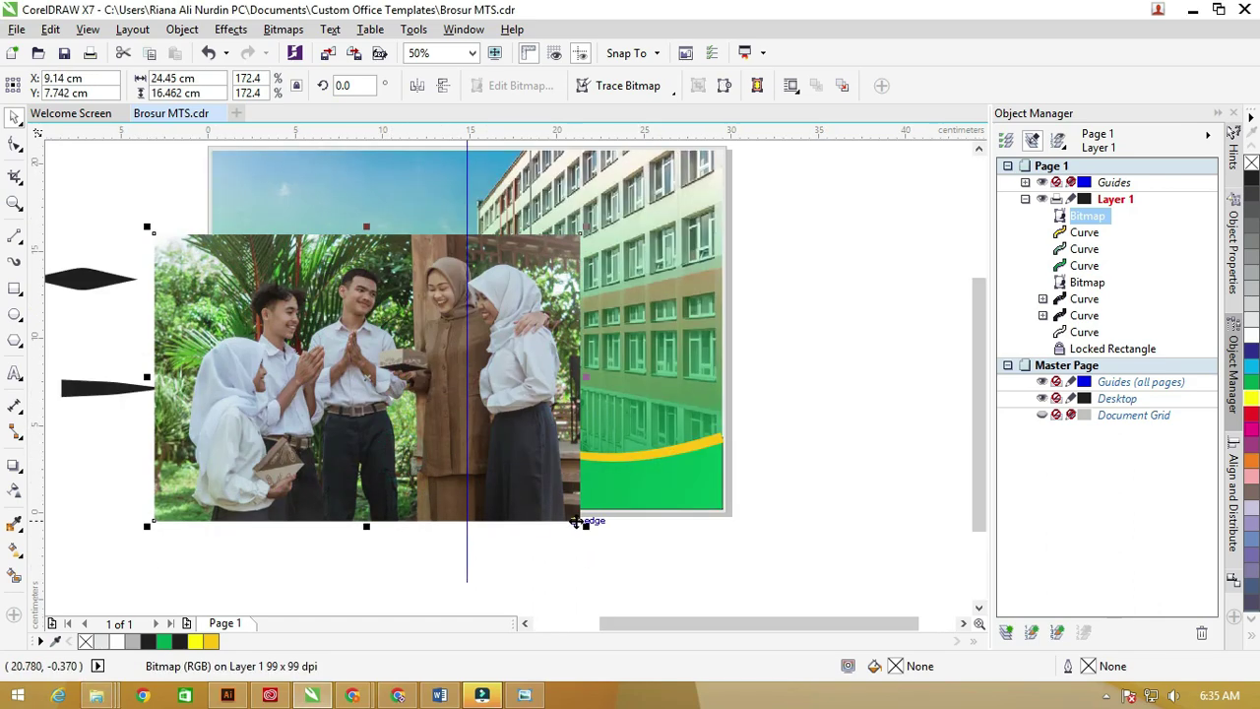
drag(585, 523, 715, 561)
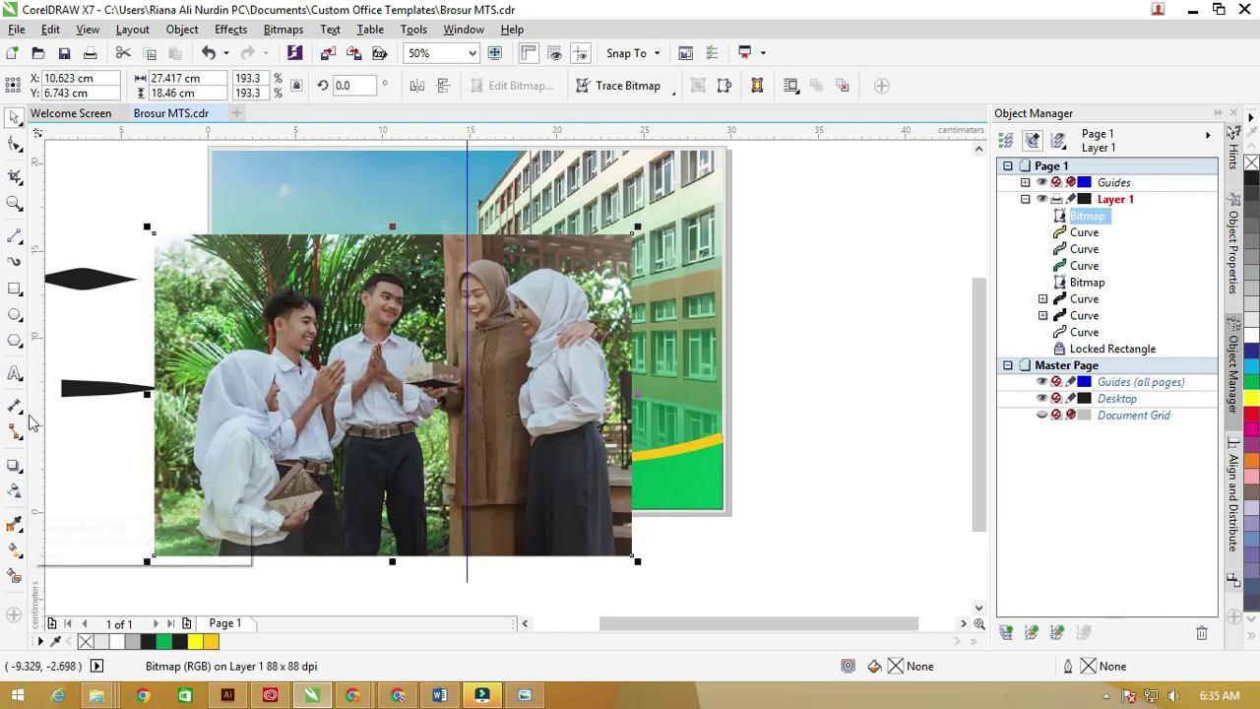
Set the student group photo's transparency blend mode to Multiply and give it a uniform transparency of 79%
click(13, 491)
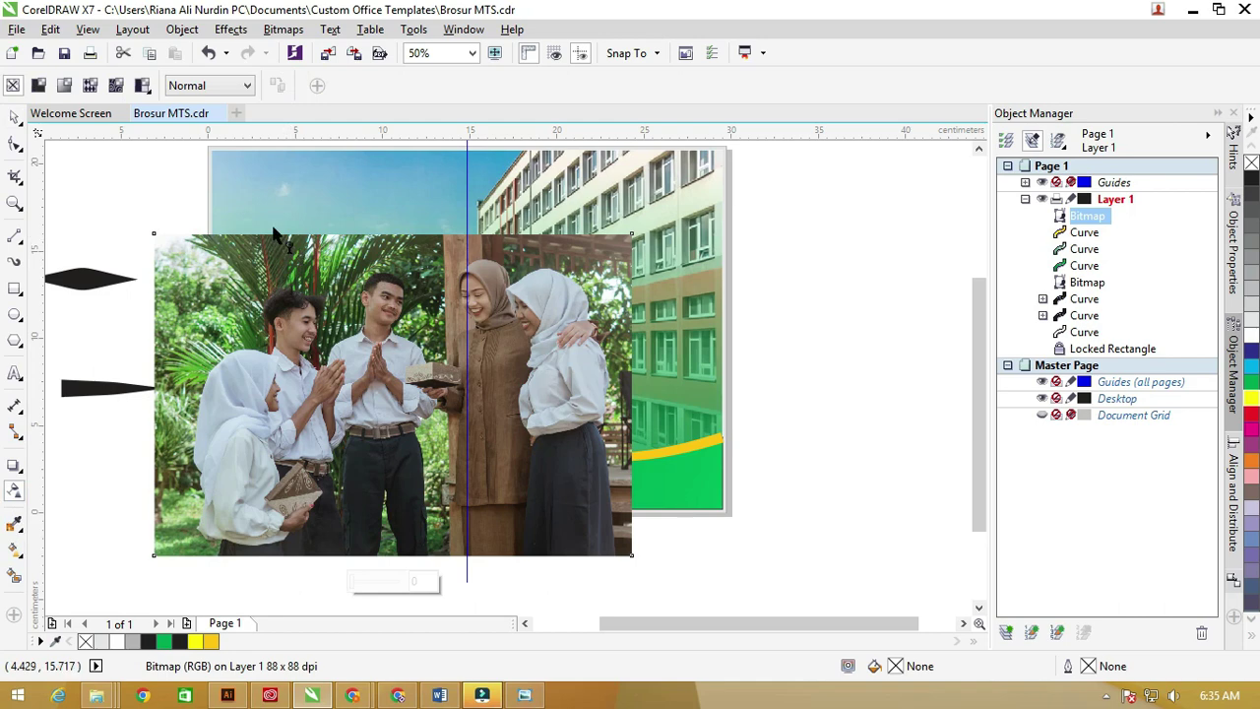
click(200, 87)
click(206, 175)
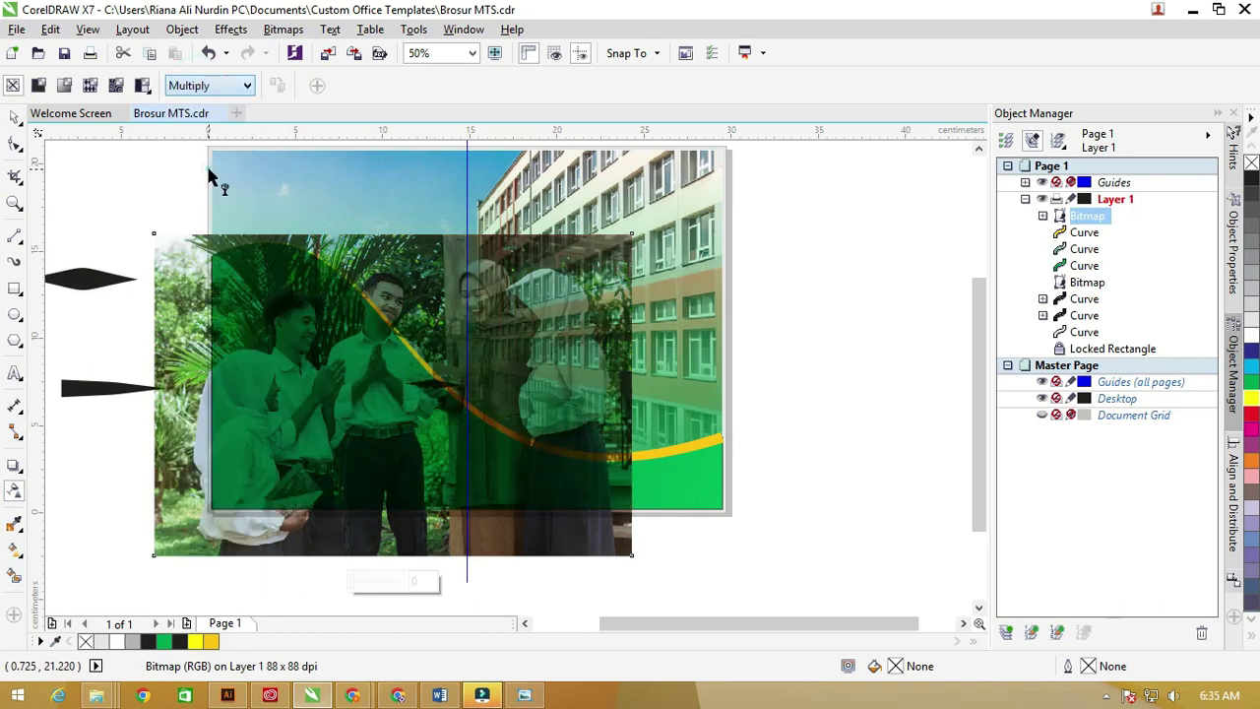
click(41, 84)
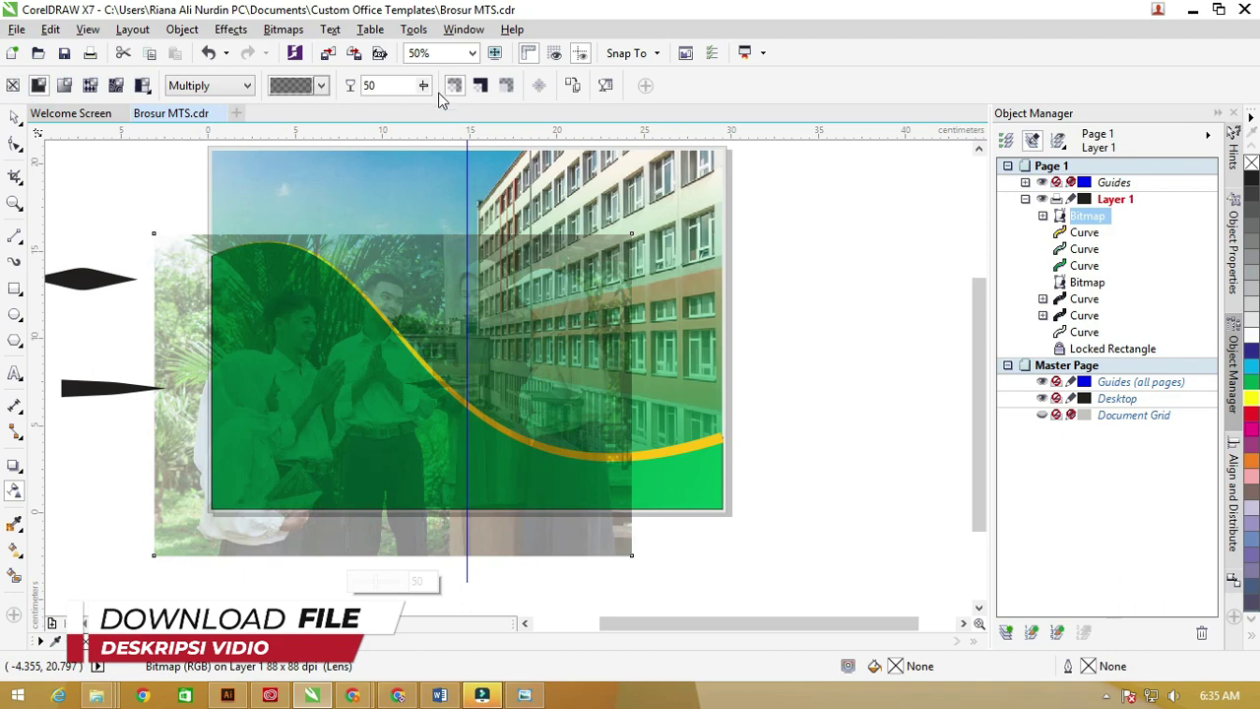
click(424, 86)
click(421, 104)
drag(414, 109, 440, 99)
click(423, 86)
click(15, 117)
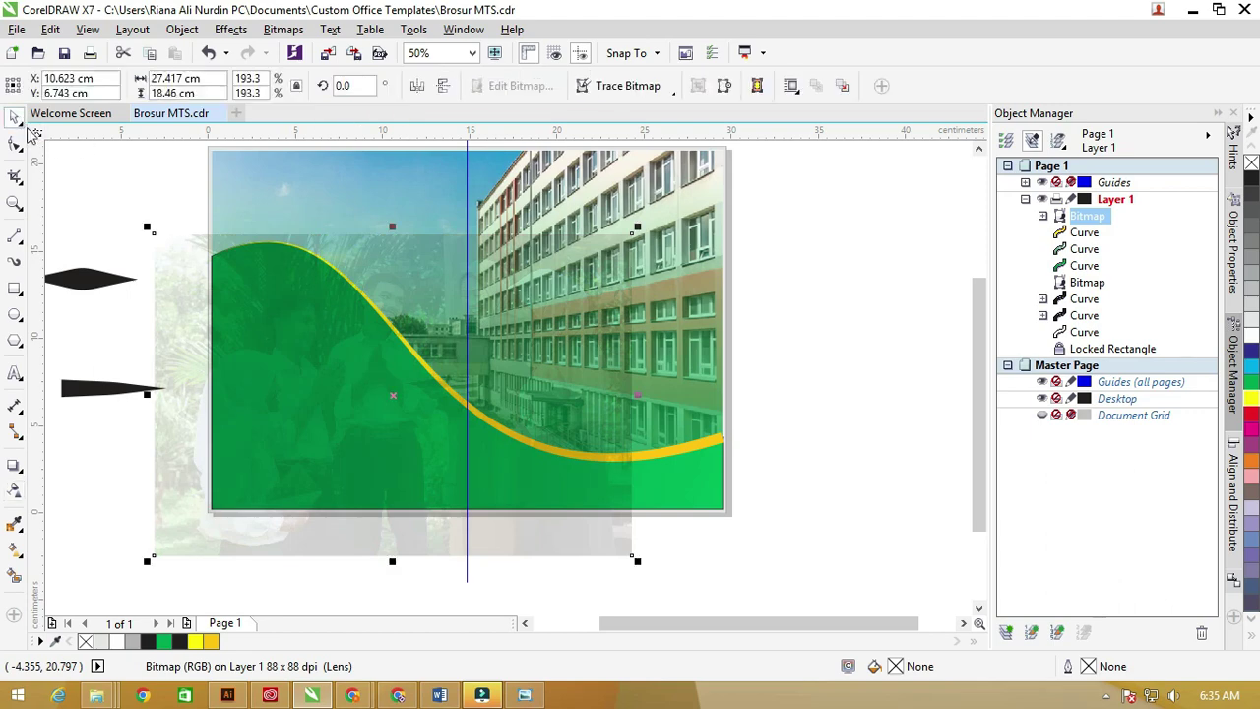
Shrink the student group photo to about 22.9 × 15.4 cm and move it over the tall part of the green wave
scroll(225, 365, up, 2)
drag(446, 316, 389, 305)
scroll(643, 472, down, 2)
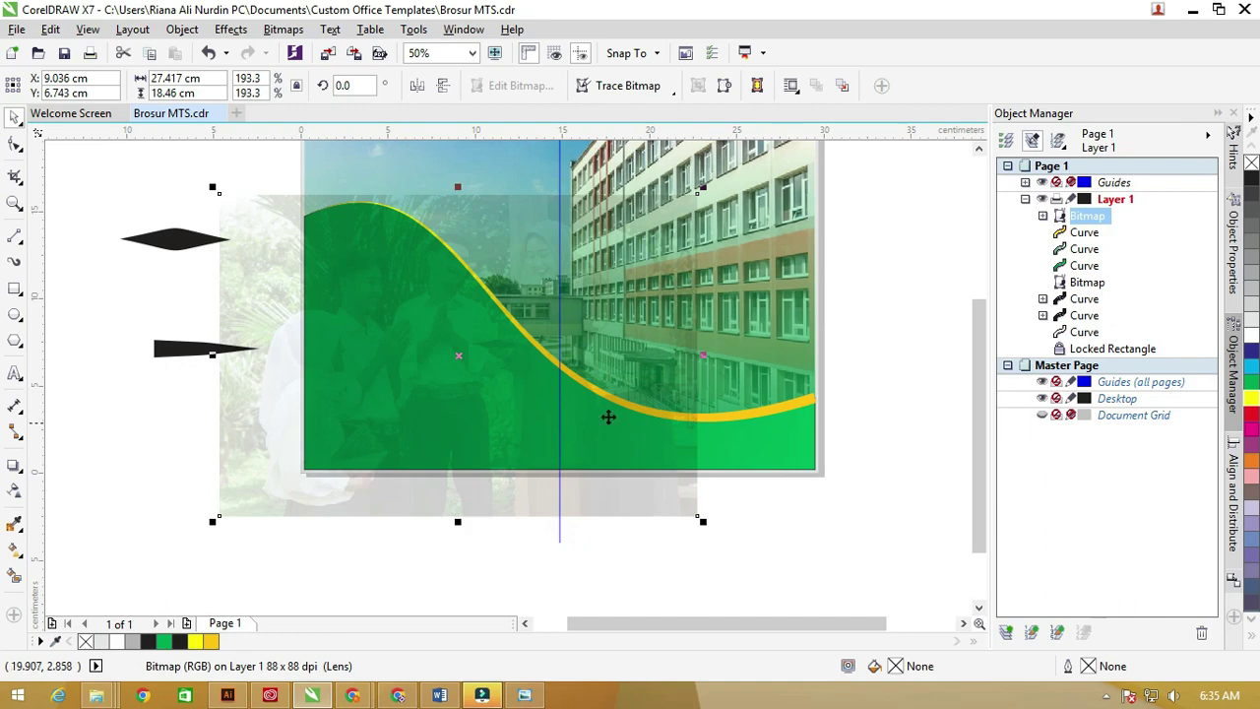
drag(703, 187, 658, 219)
drag(464, 317, 431, 305)
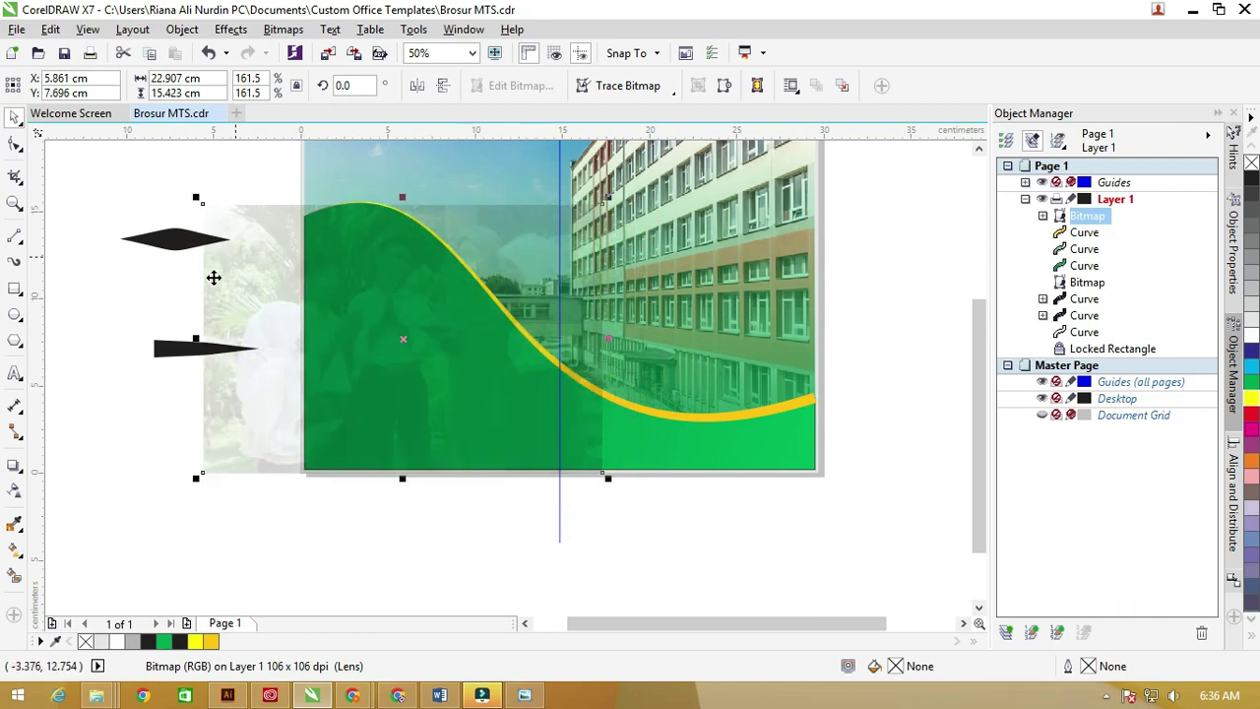
Apply a linear fountain transparency to the group photo and add a middle node with 10% transparency
click(16, 494)
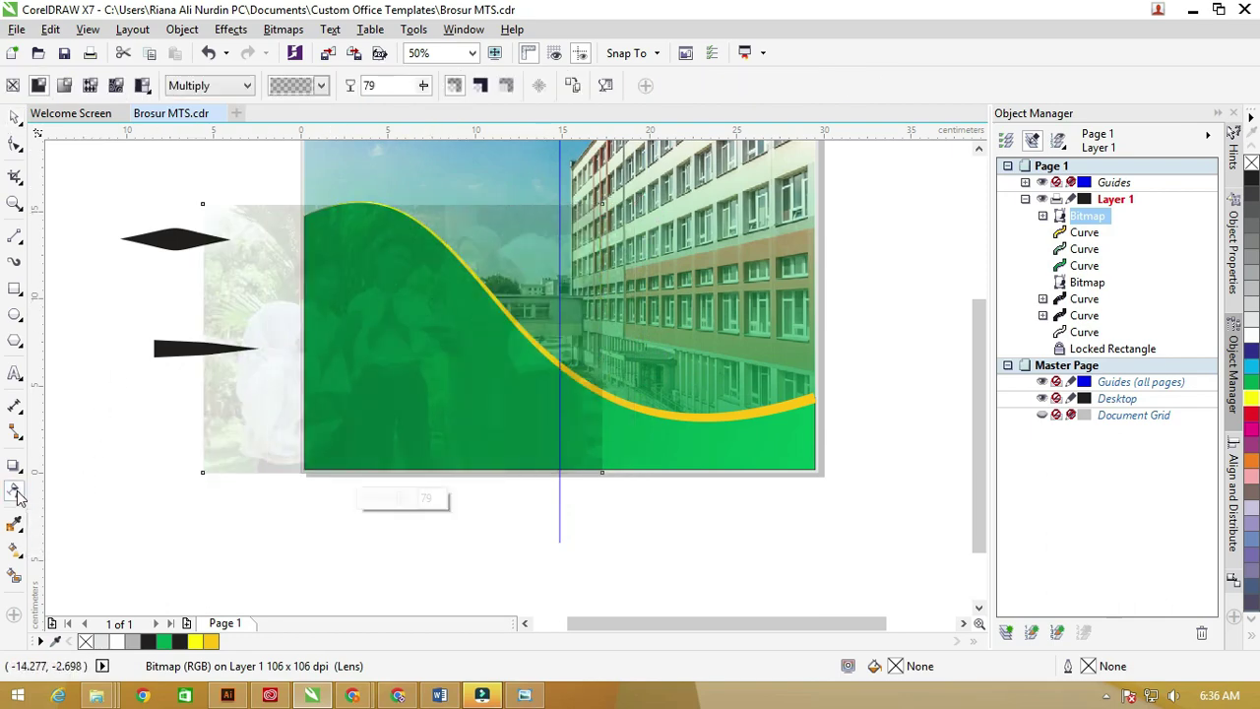
click(64, 86)
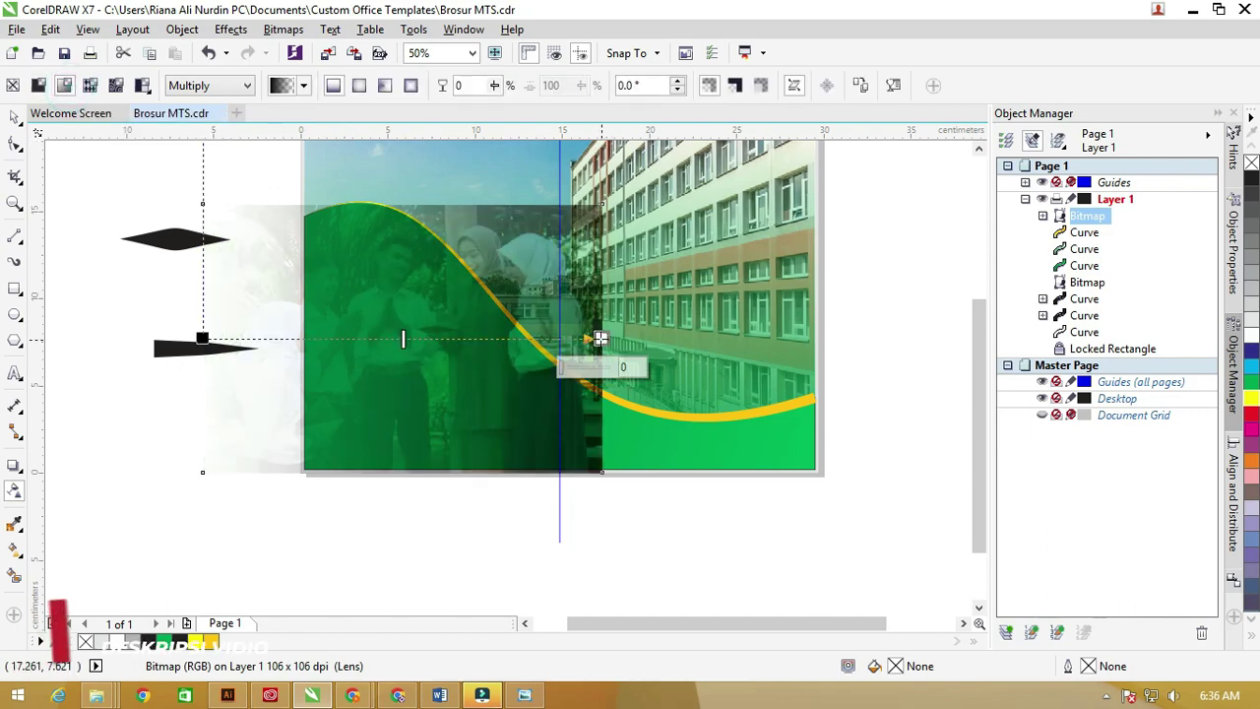
click(396, 338)
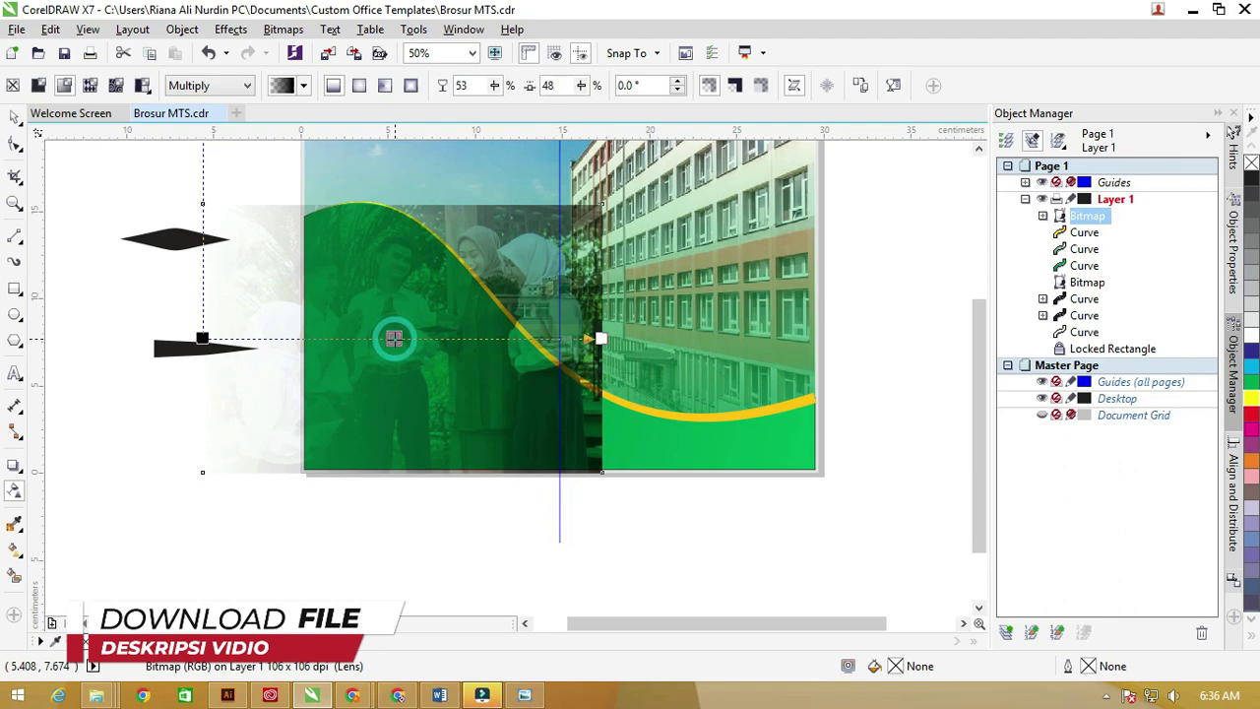
double_click(394, 338)
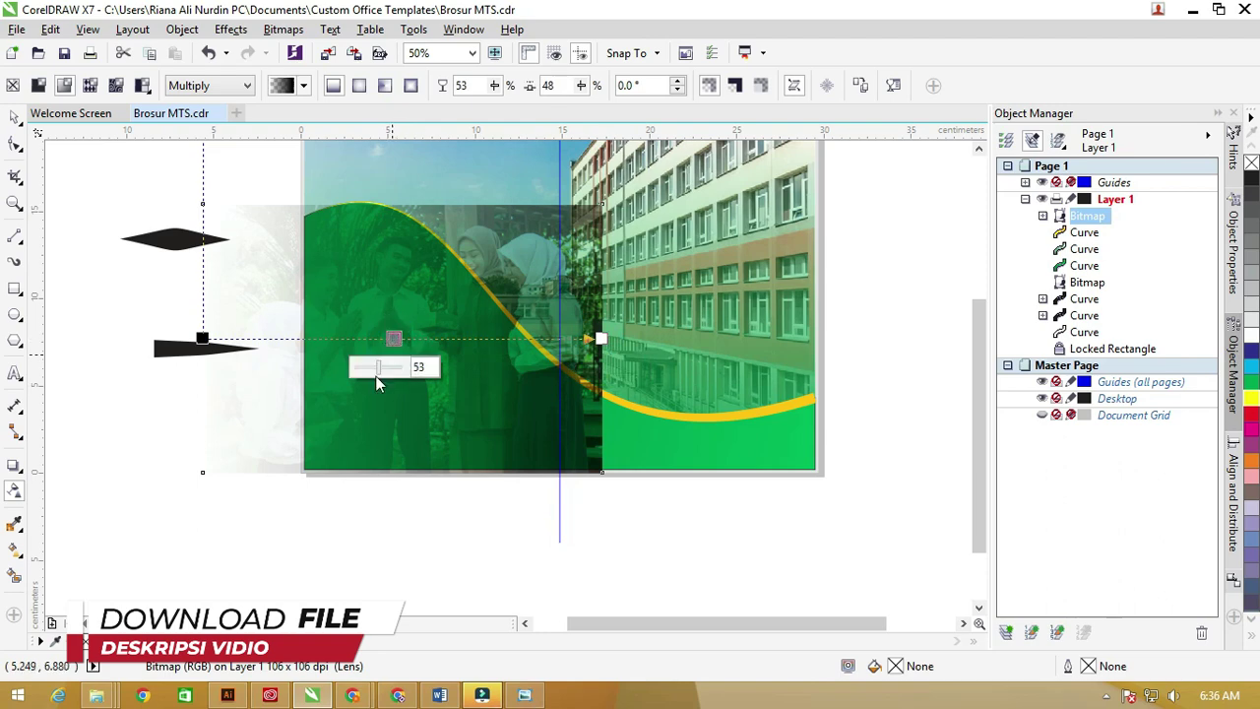
mouse_move(391, 371)
mouse_down()
mouse_move(406, 379)
mouse_move(372, 370)
mouse_up()
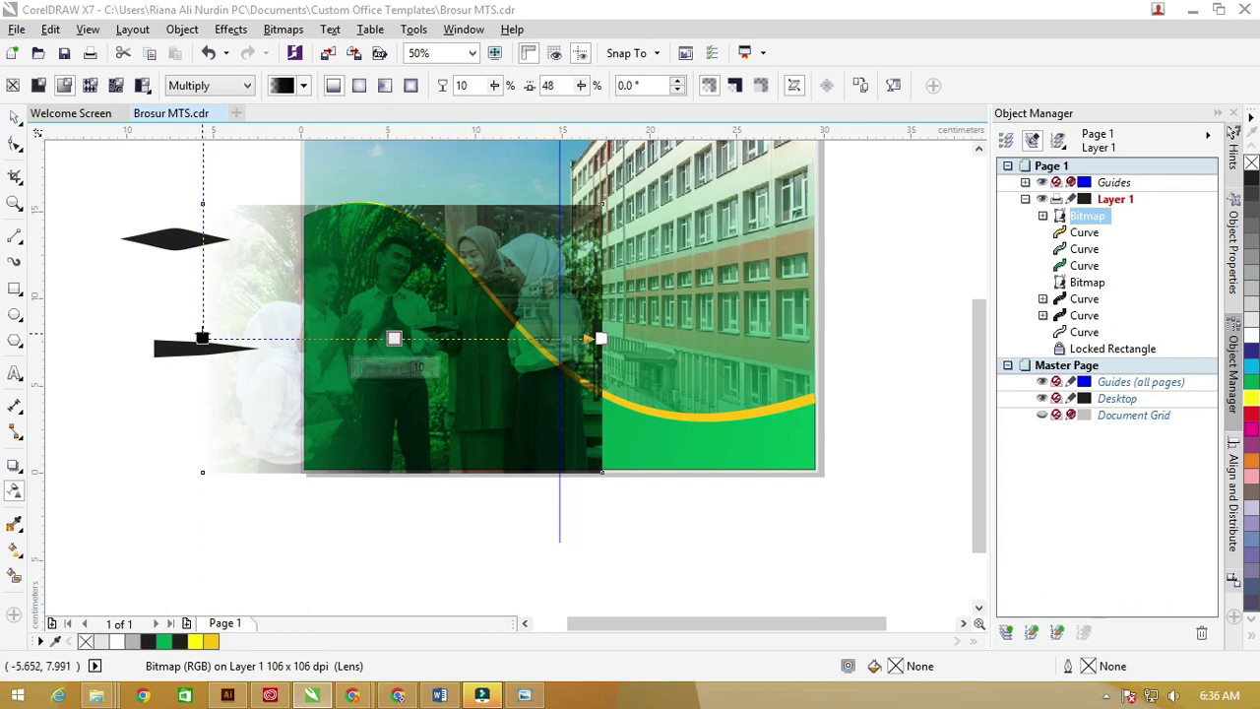
Set both end nodes of the photo's gradient to 100% transparency, placing them near the page's outer edge and just past the centre guideline
click(202, 337)
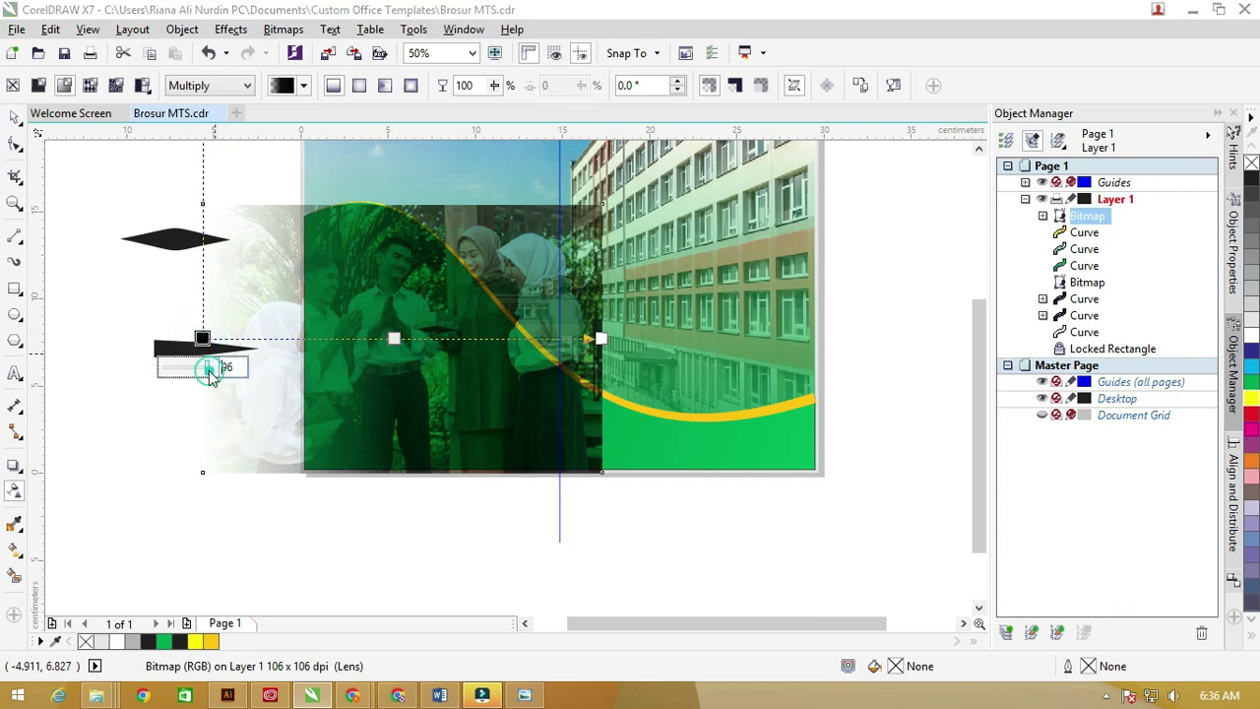
click(233, 367)
drag(202, 338, 303, 338)
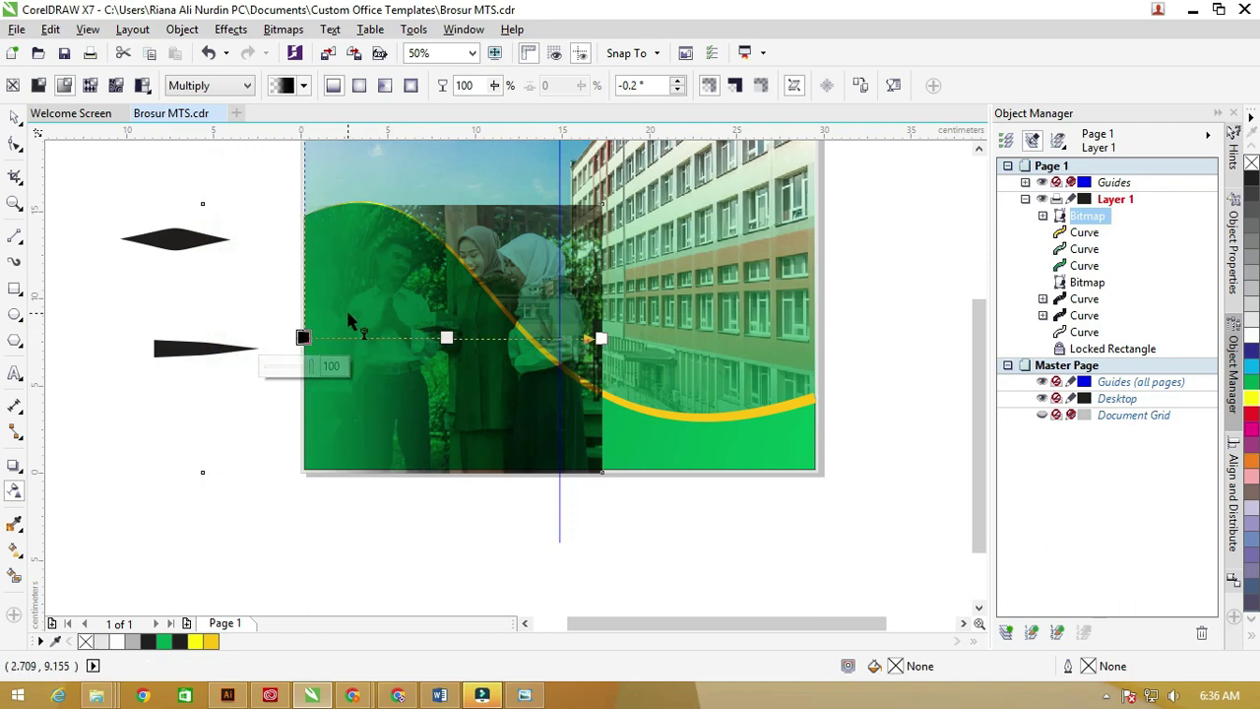
drag(601, 339, 535, 354)
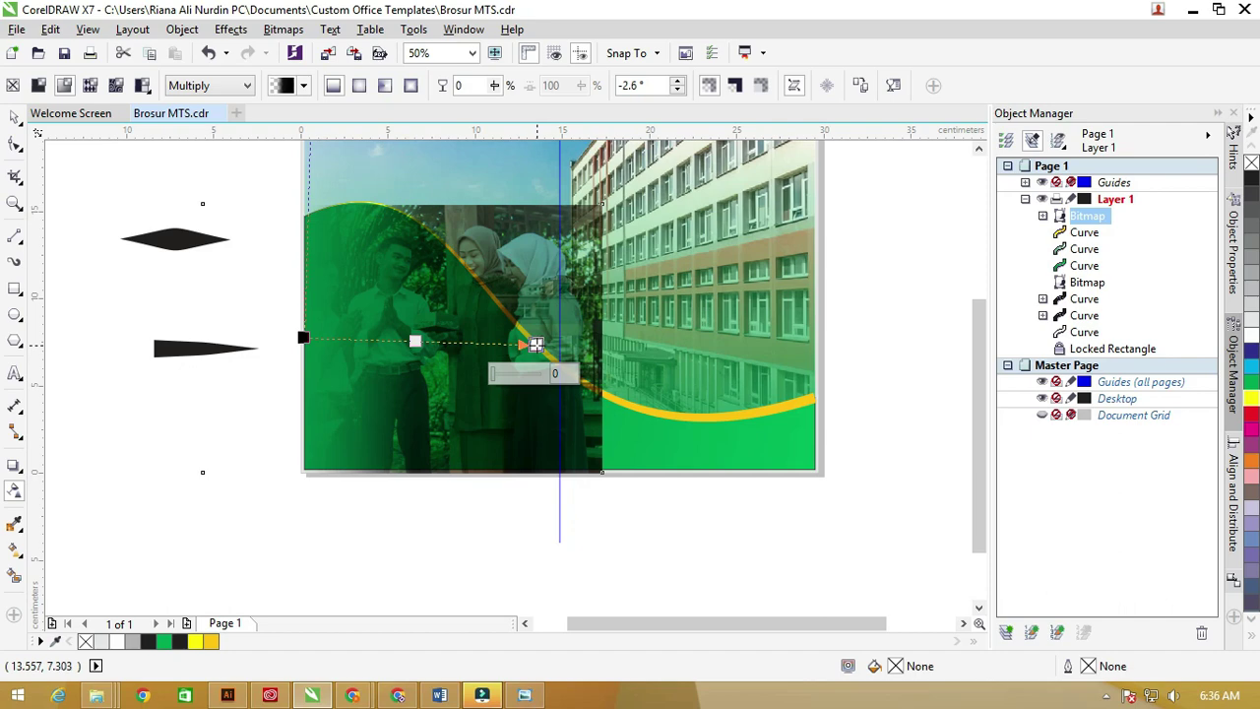
click(551, 374)
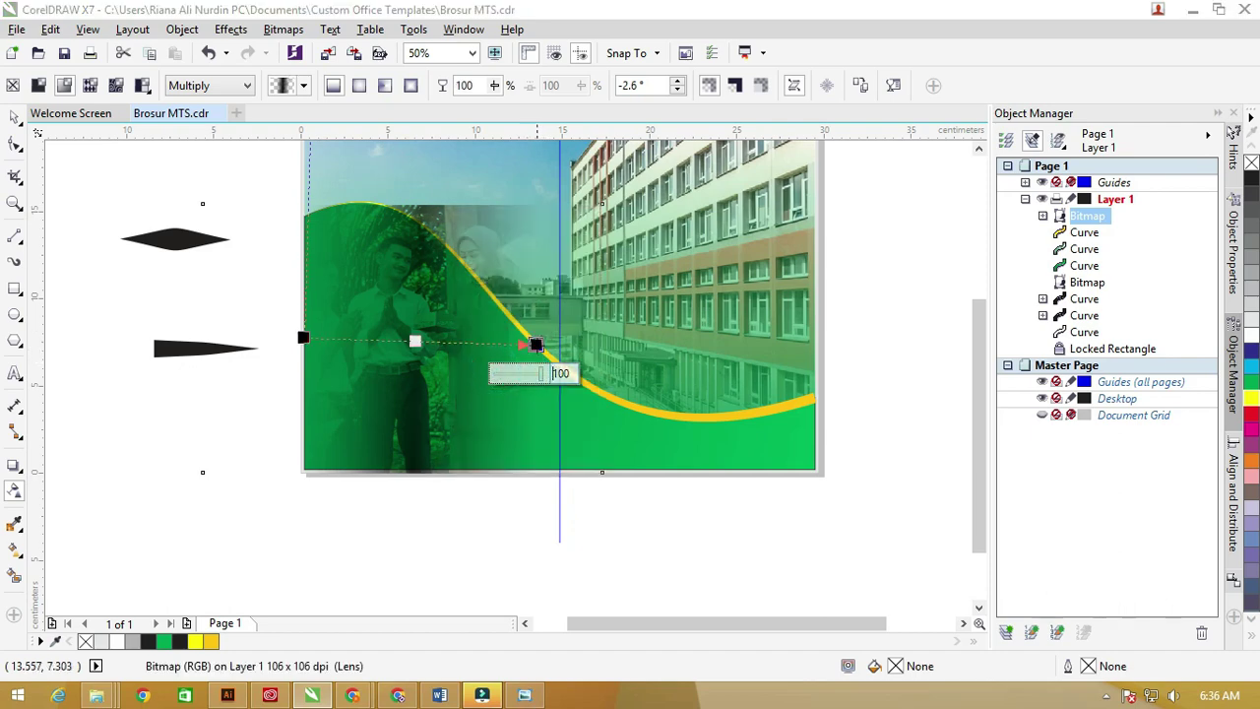
drag(543, 344, 571, 348)
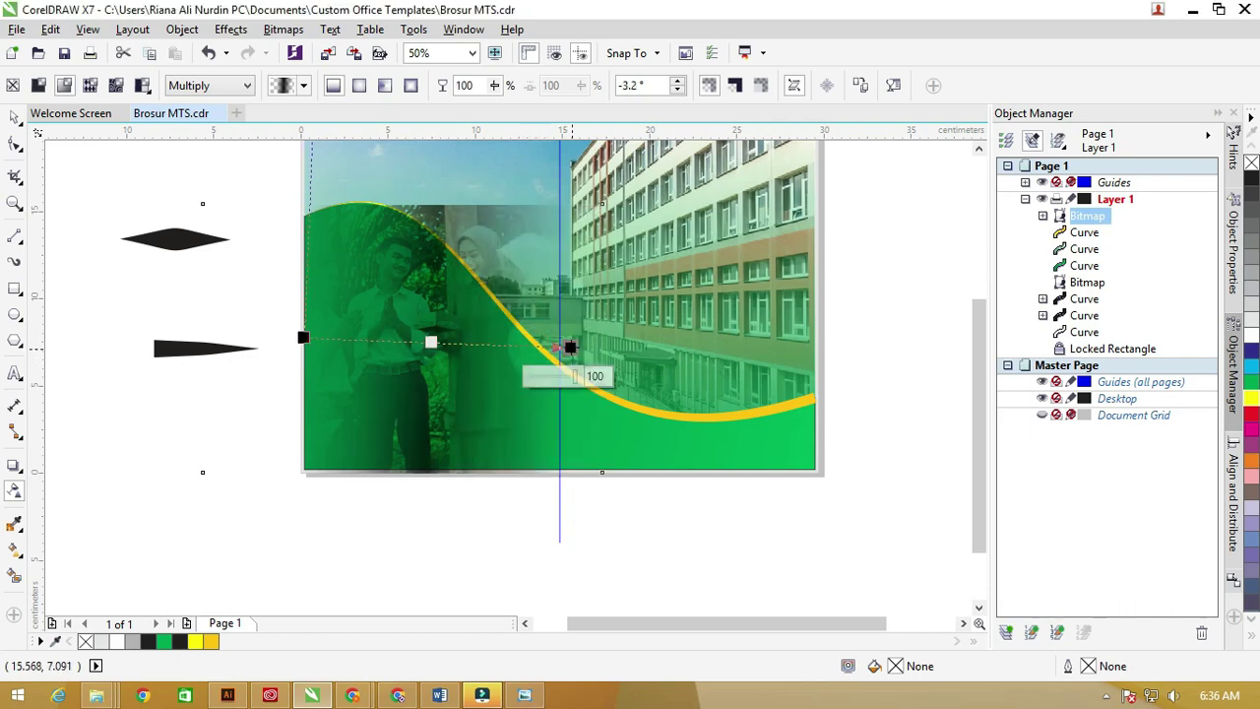
PowerClip the student group photo inside the green wave shape
click(16, 116)
click(538, 231)
right_click(535, 229)
click(613, 192)
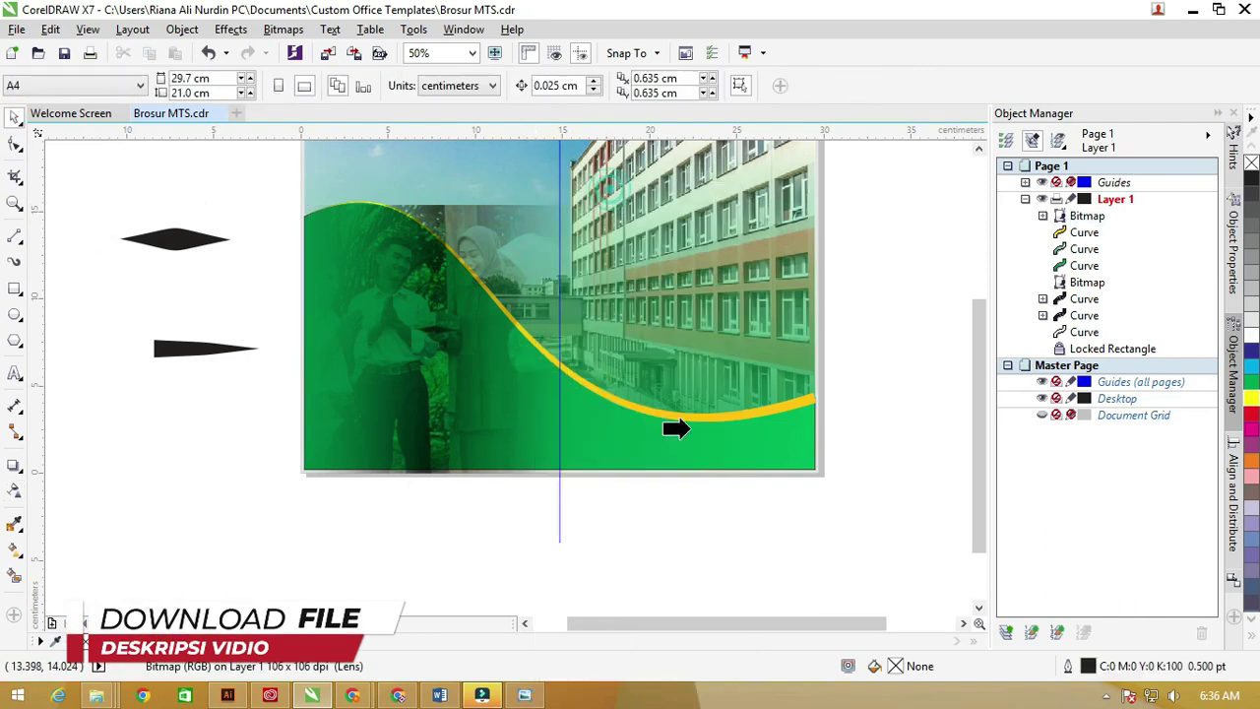
click(757, 434)
click(197, 238)
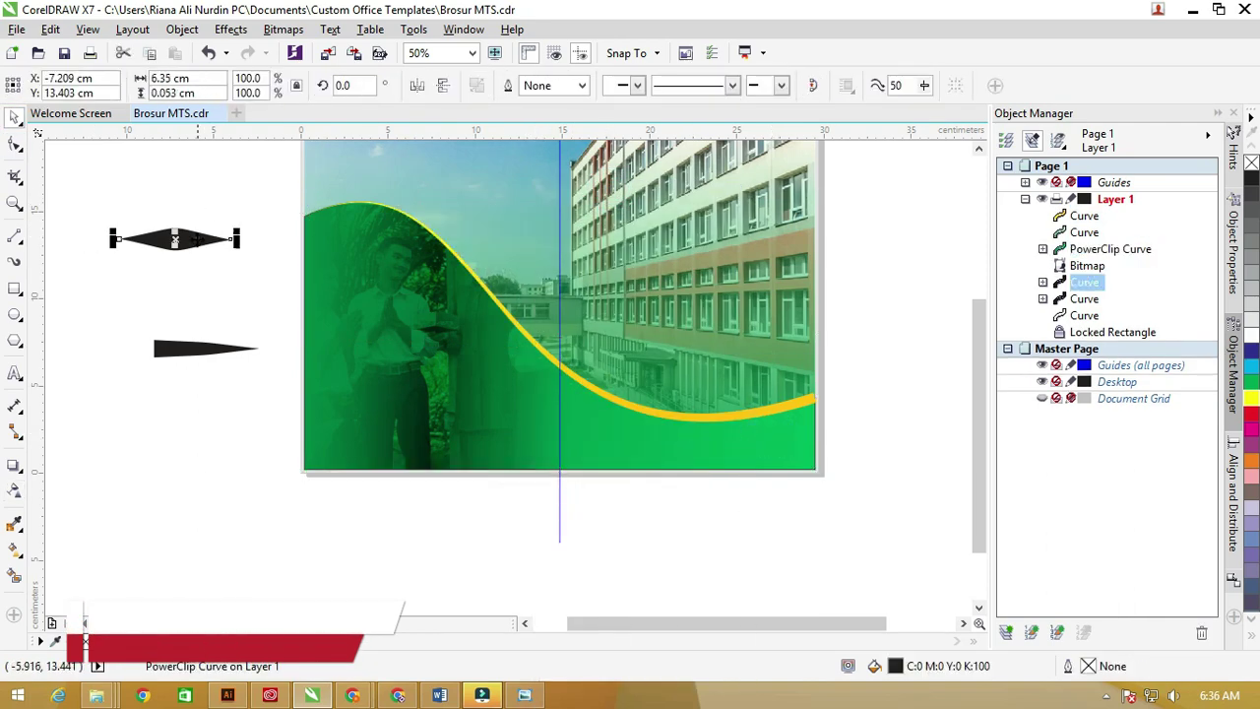
click(411, 305)
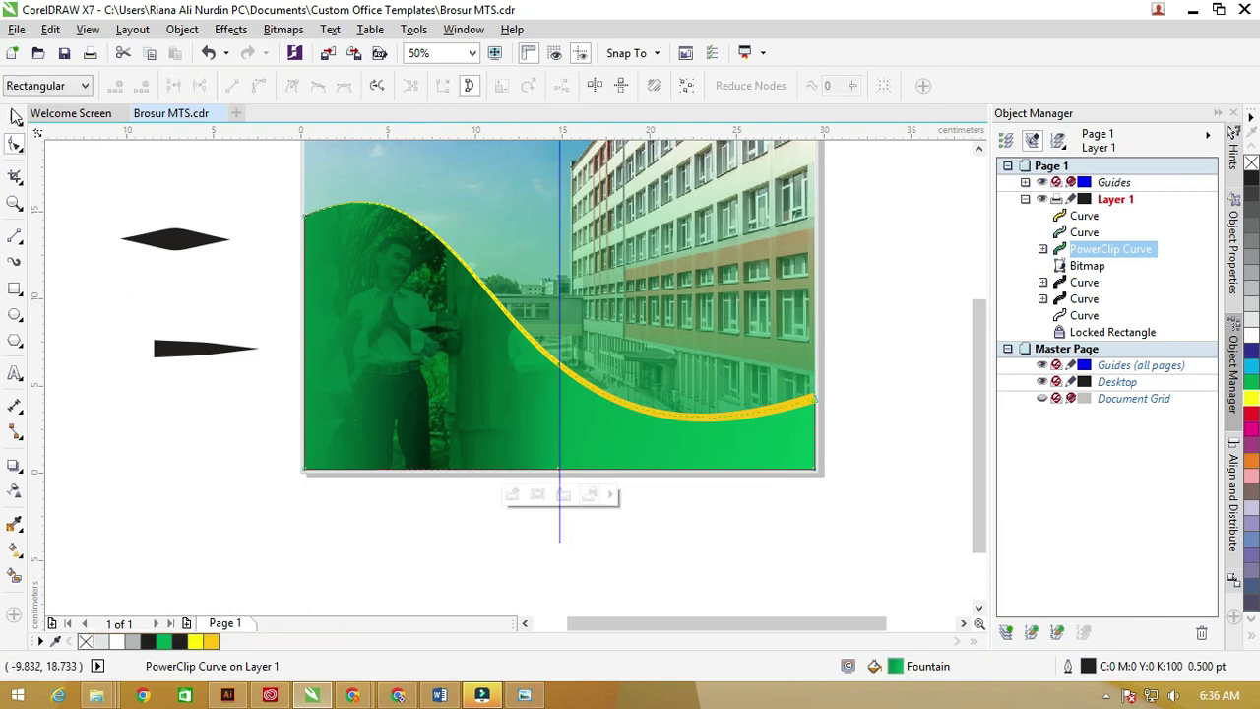
click(132, 167)
click(397, 304)
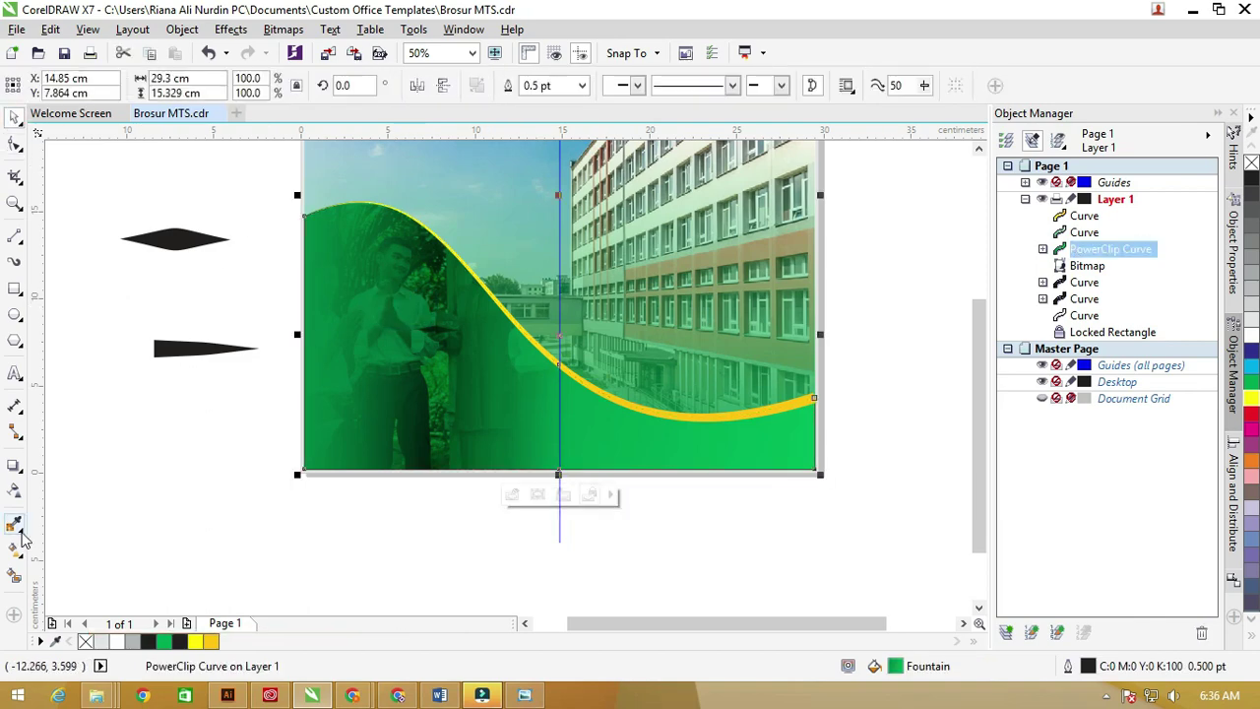
click(14, 490)
click(39, 86)
key(ctrl+z)
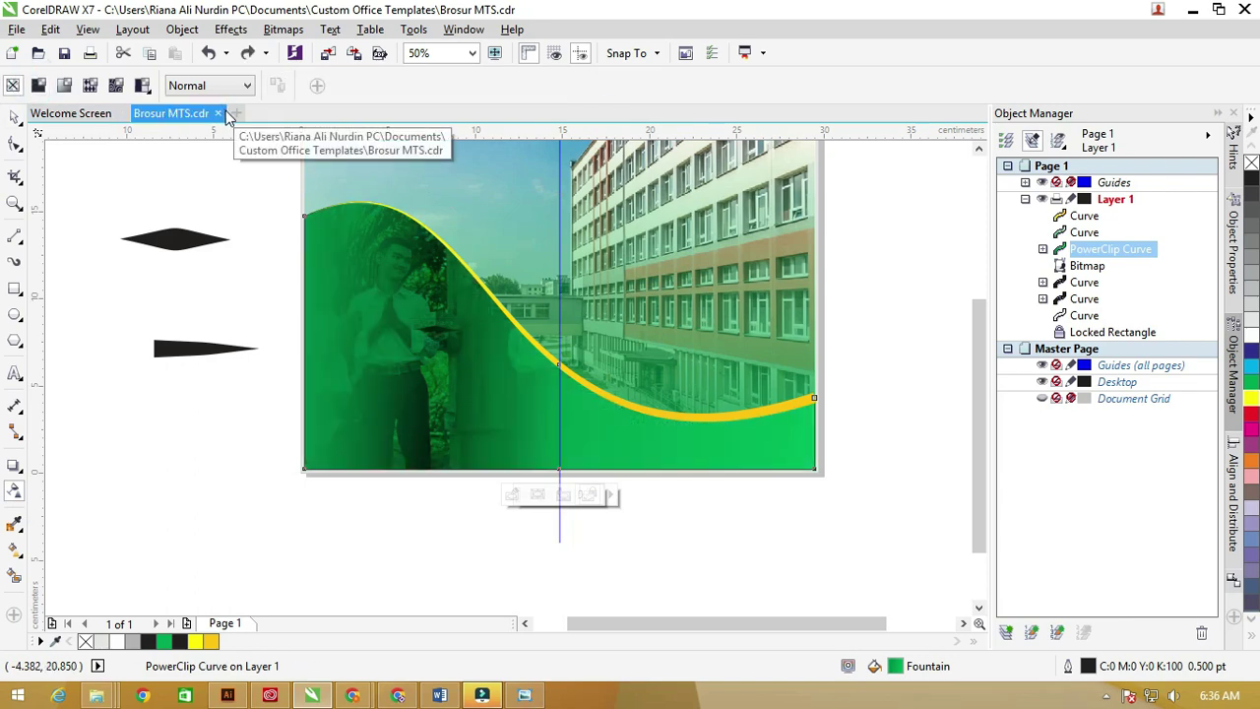
key(Escape)
key(space)
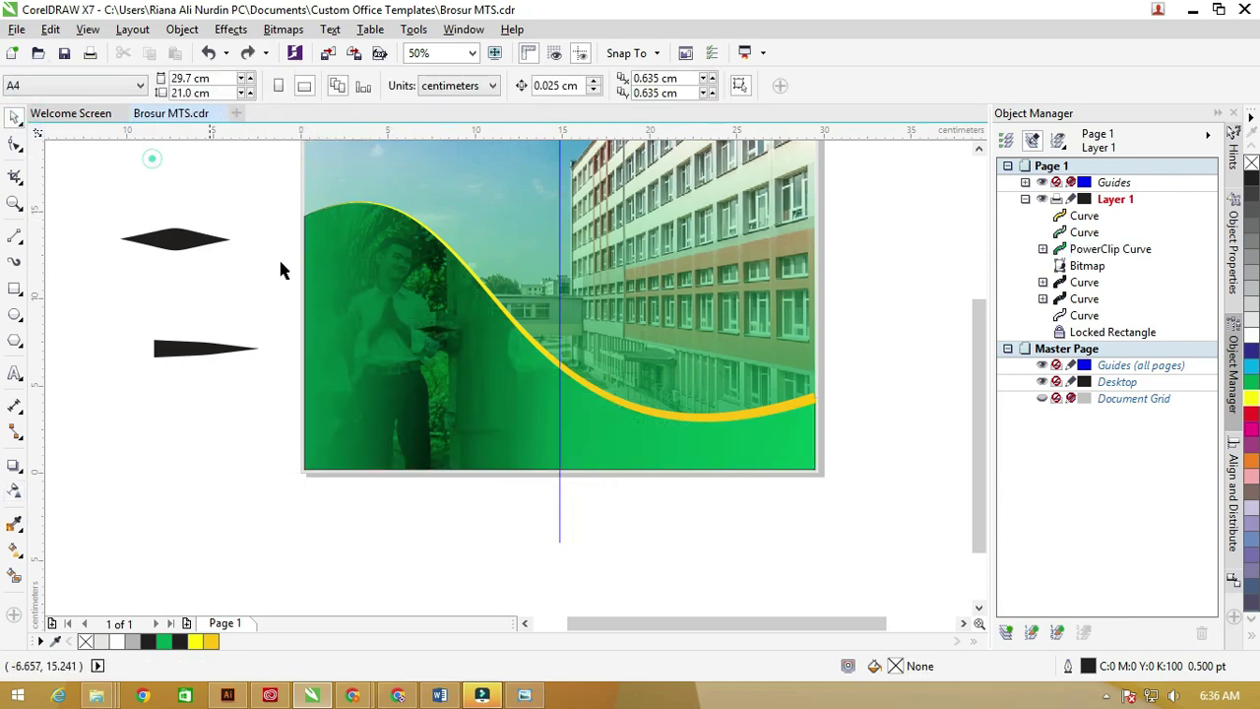
click(400, 283)
key(F10)
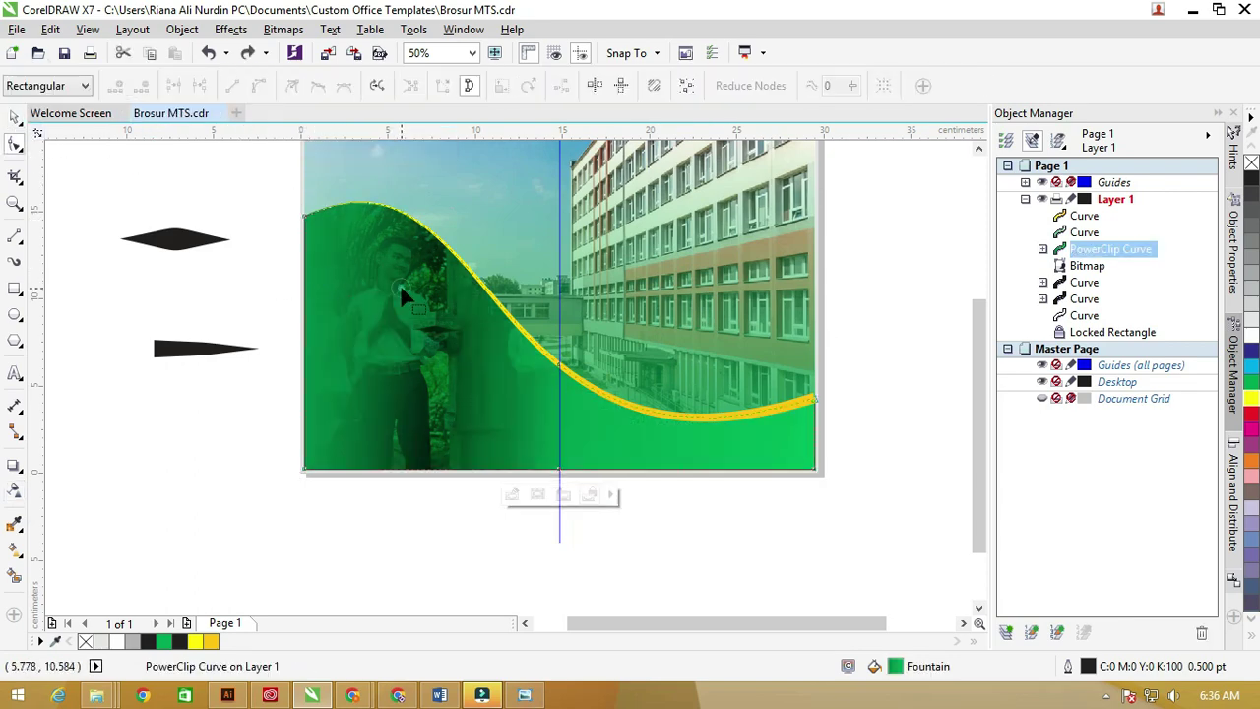
Edit the green wave's PowerClip contents, set the photo's middle node to 56% transparency, and finish editing
click(15, 116)
right_click(338, 253)
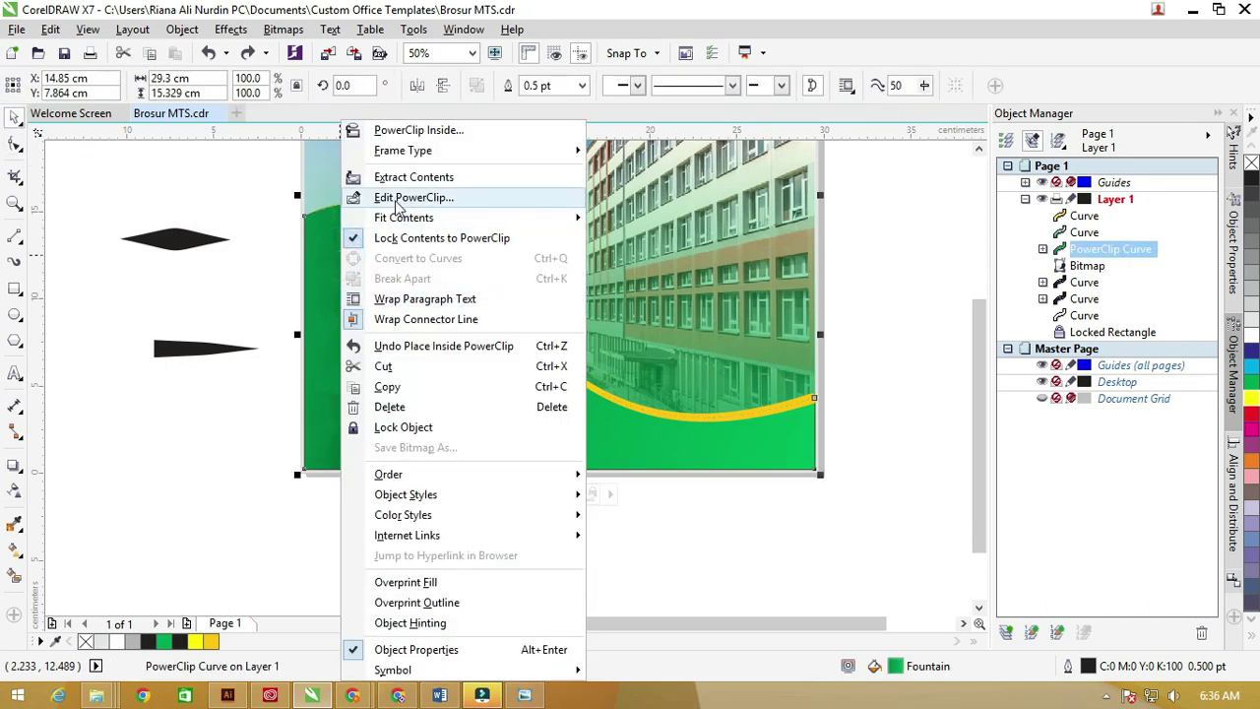
click(402, 197)
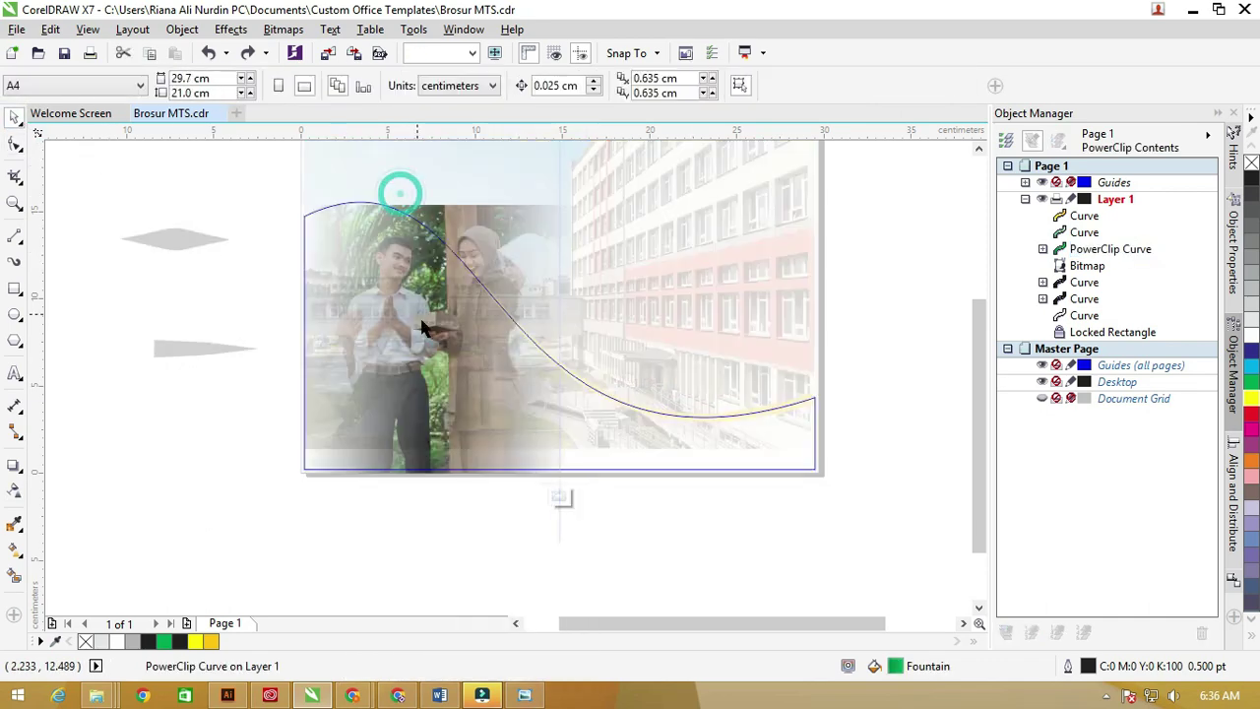
click(423, 333)
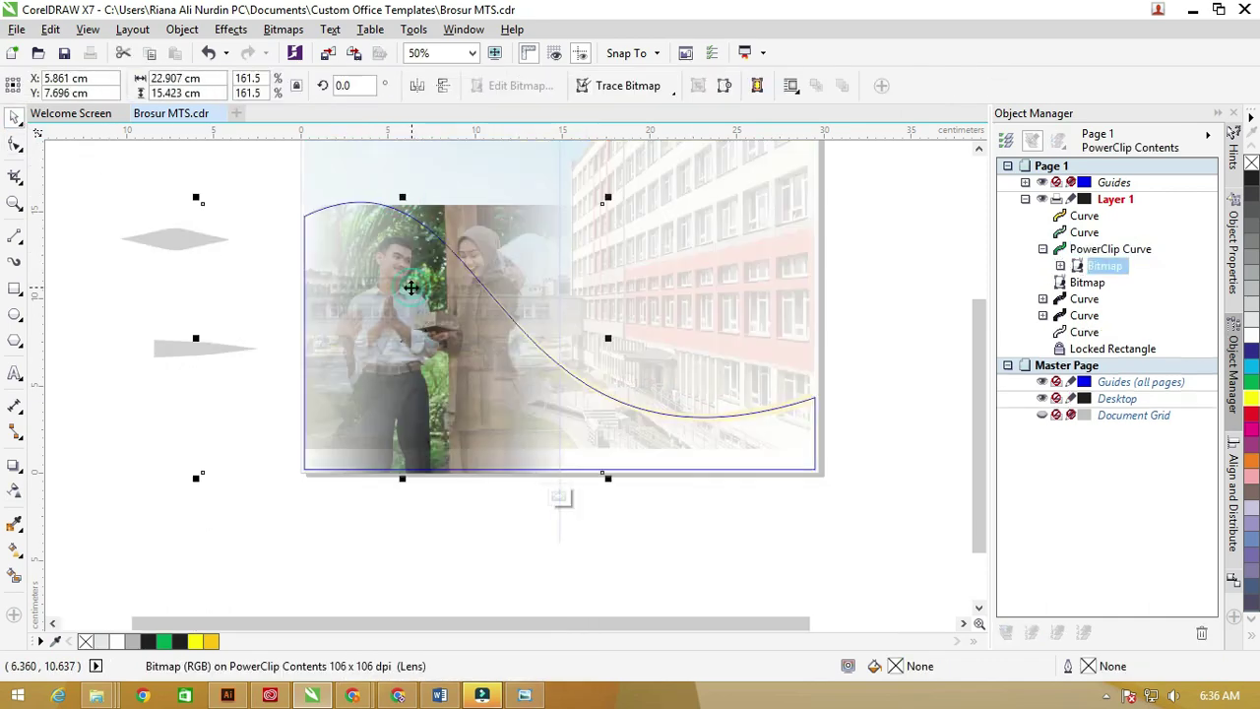
click(16, 494)
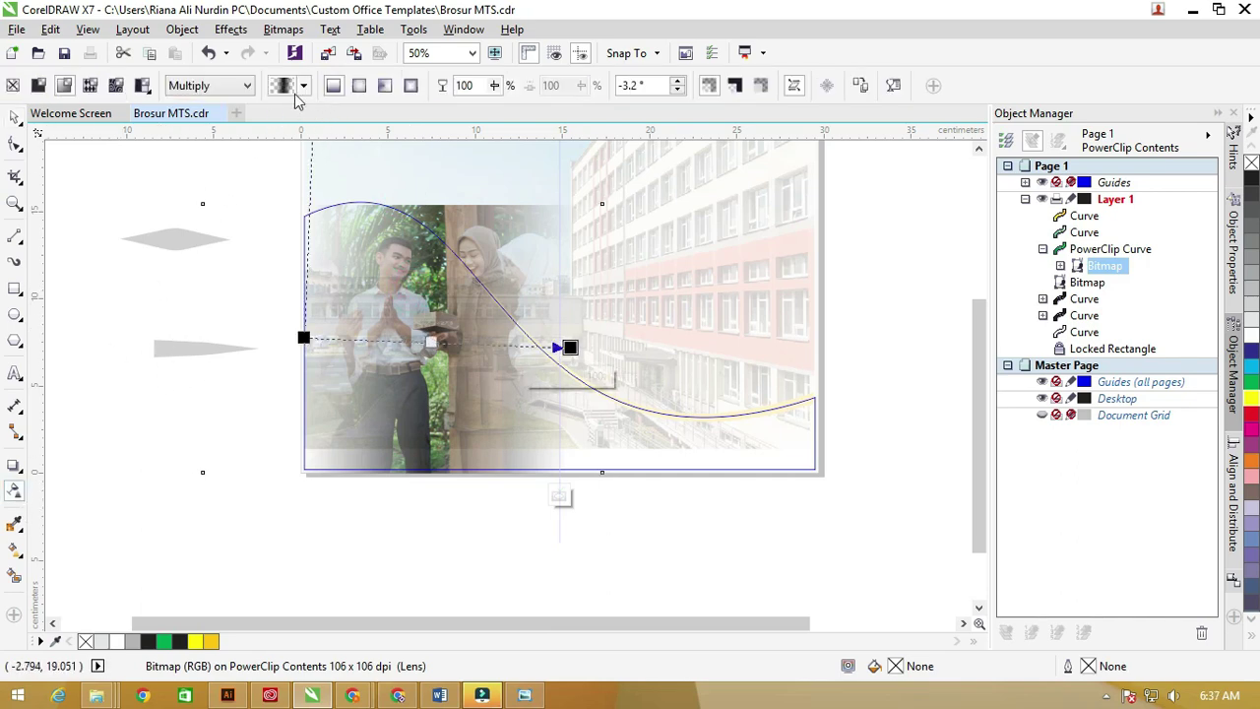
click(431, 343)
drag(412, 380, 418, 380)
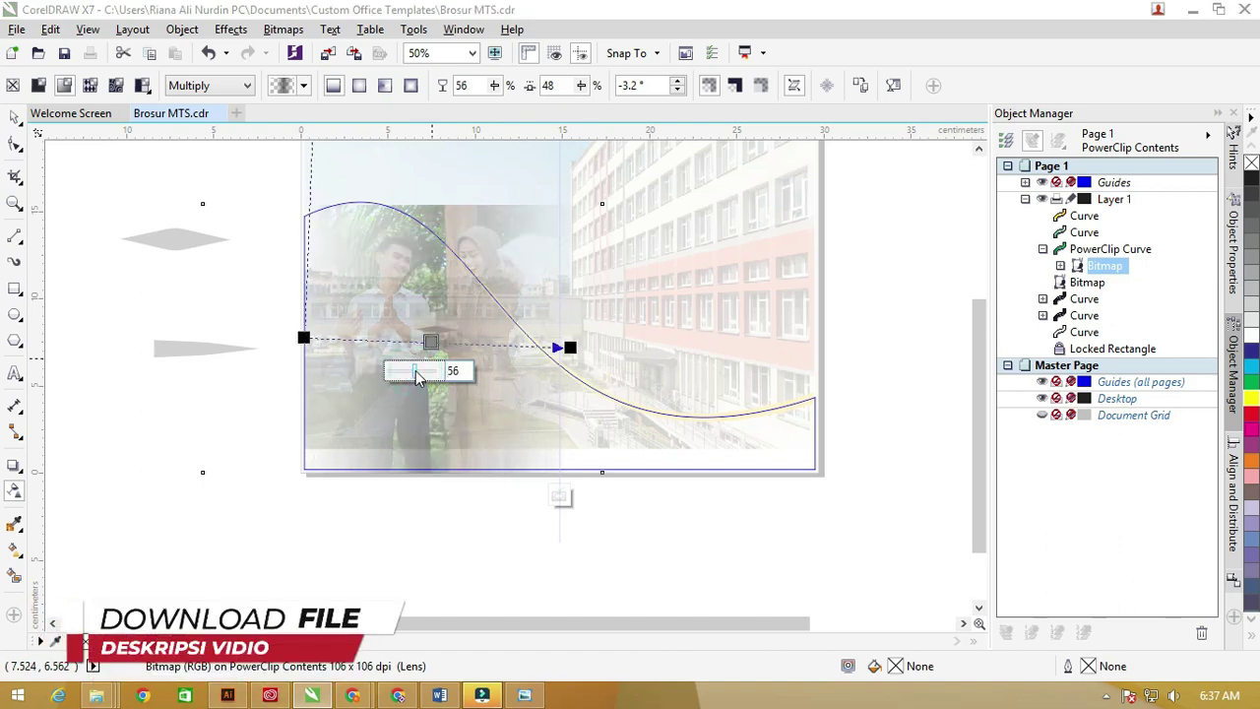
right_click(403, 320)
click(430, 264)
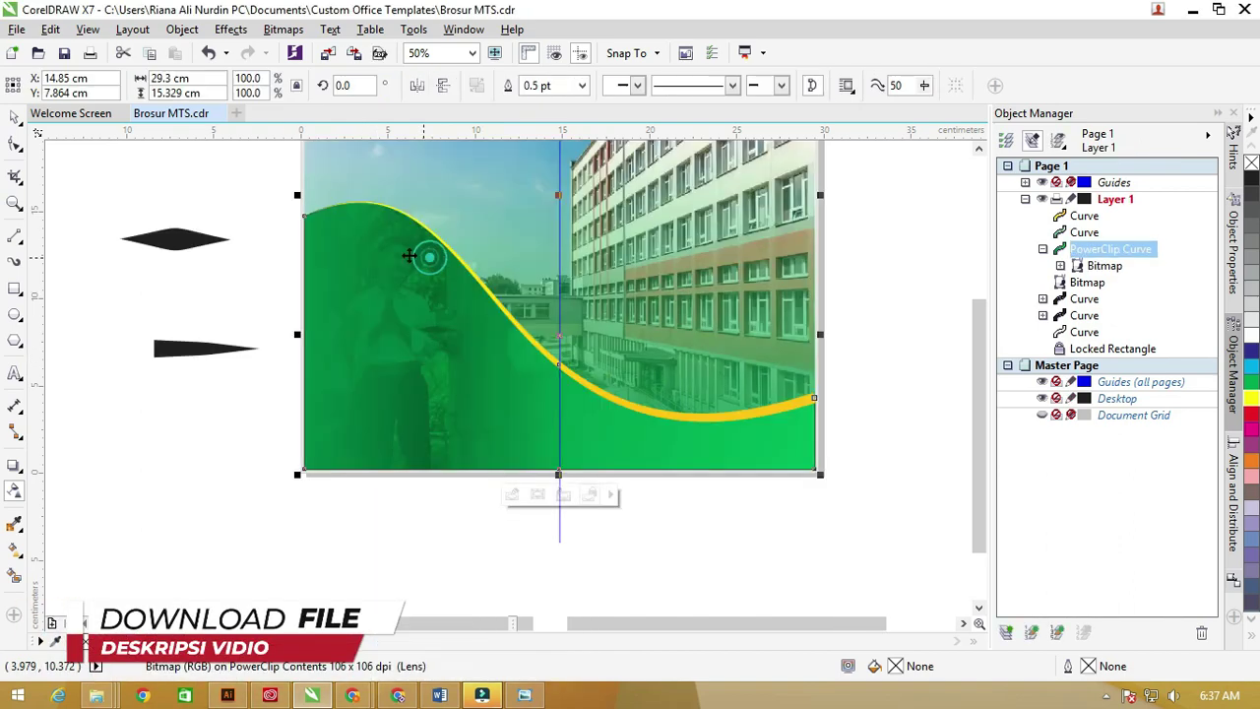
click(189, 179)
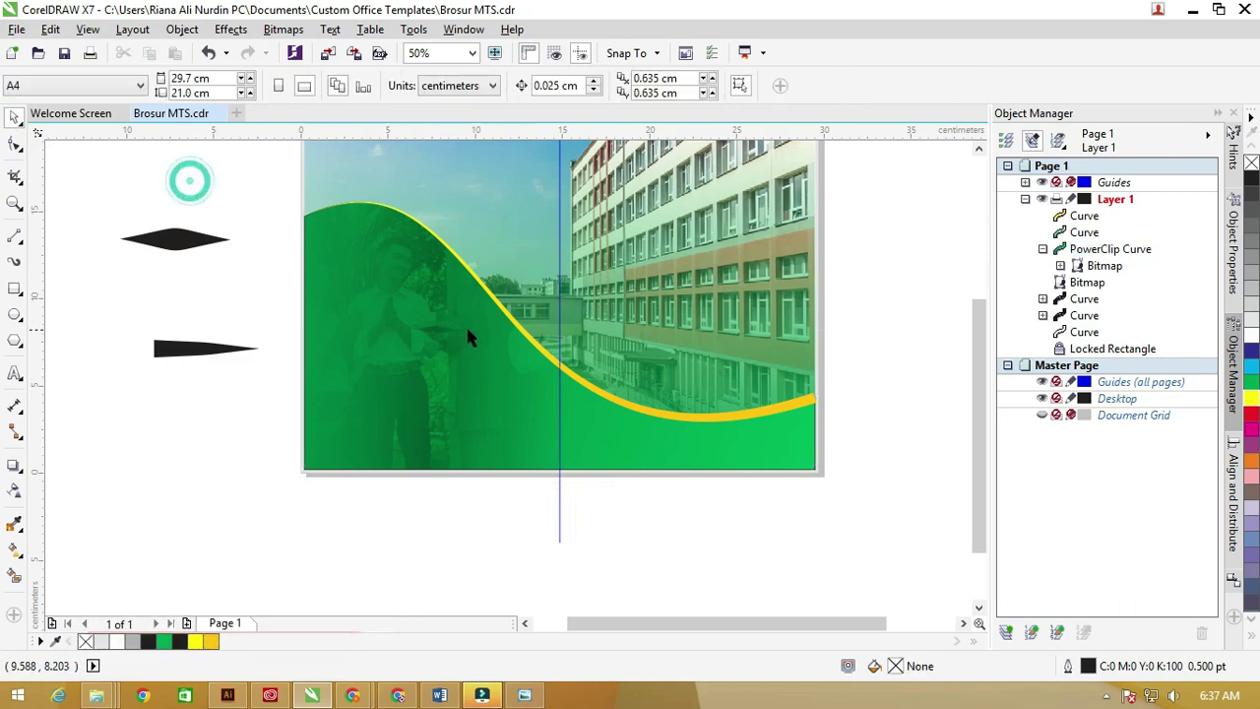
Paste the thumbs-up student cut-out and place it over the building half of the page, centred at about X 22.7, Y 1.9 cm
scroll(468, 338, down, 1)
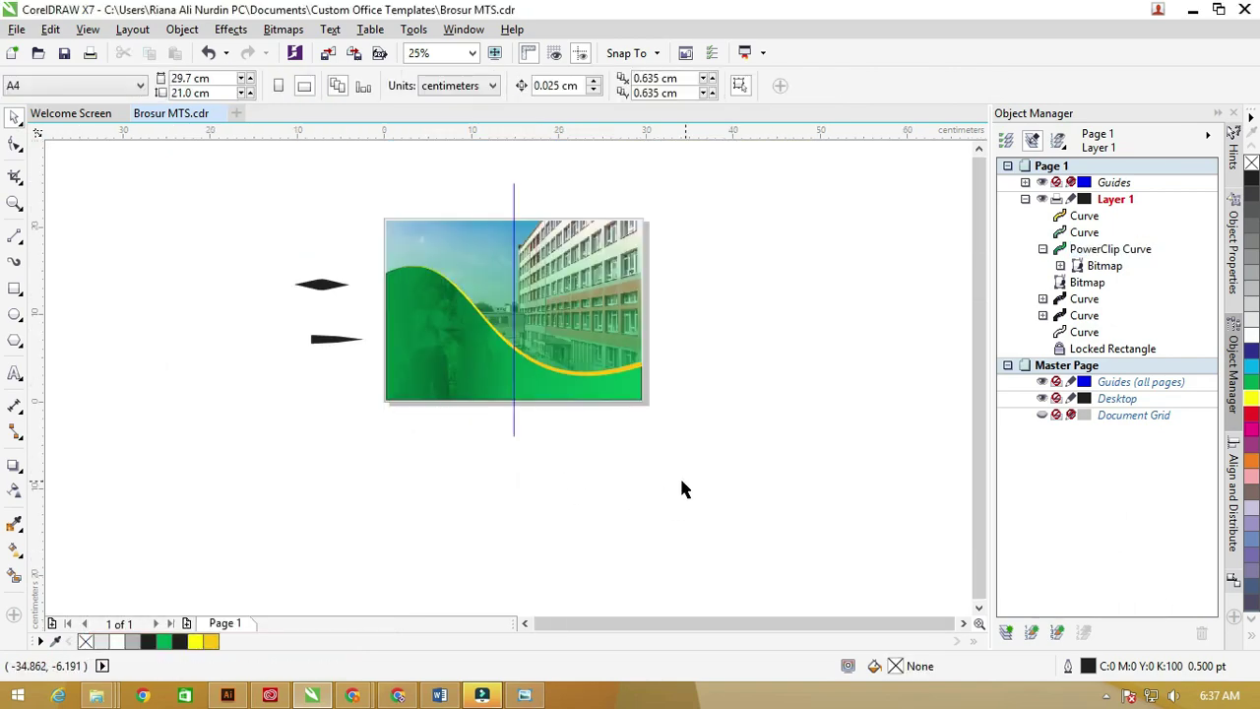
key(ctrl+v)
scroll(689, 484, up, 1)
drag(717, 482, 532, 320)
scroll(540, 394, down, 1)
Lower the student cut-out in the stacking order to sit directly behind the yellow stripe, in front of the wave and building
key(ctrl+Page_Down)
key(ctrl+Page_Down)
key(ctrl+Page_Down)
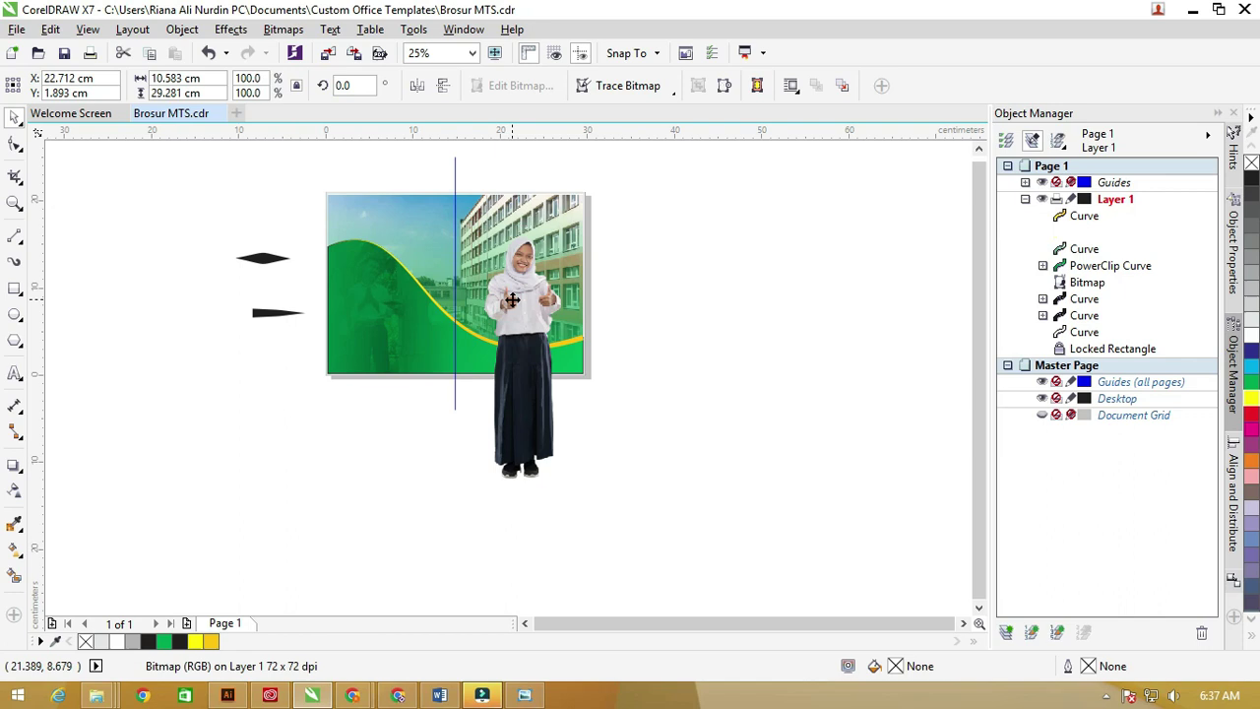
key(ctrl+Page_Up)
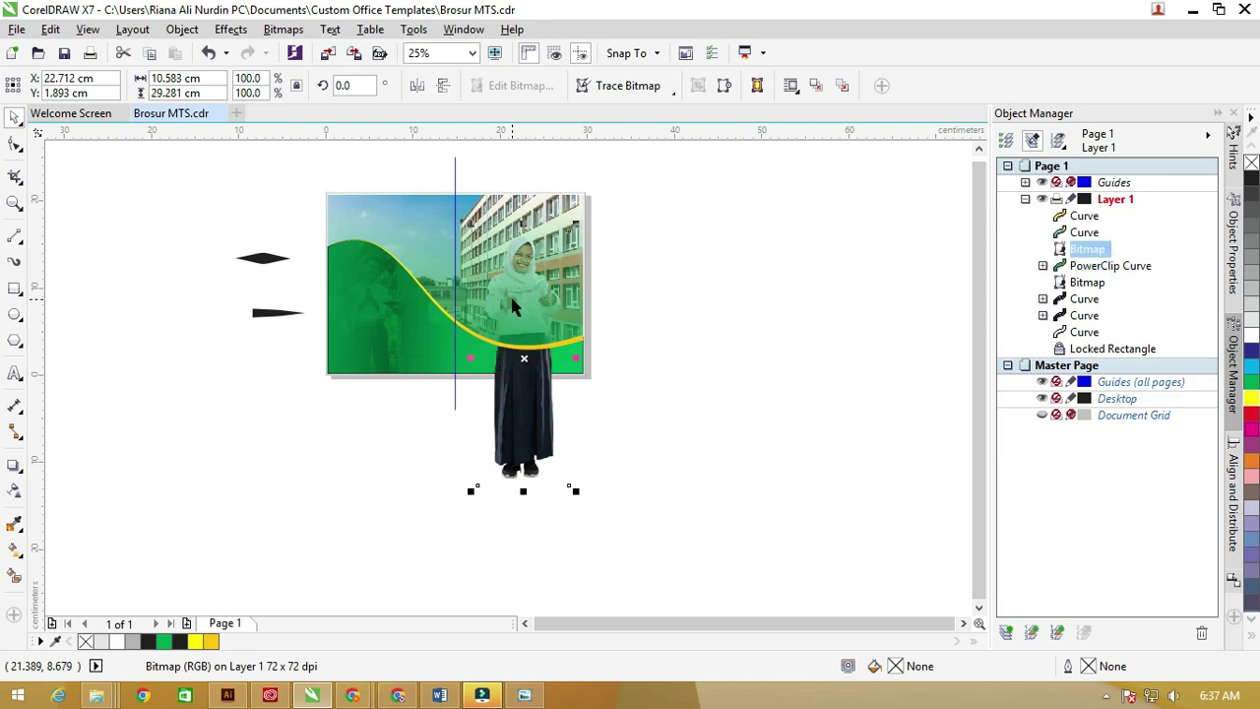
key(ctrl+Page_Up)
scroll(511, 306, up, 2)
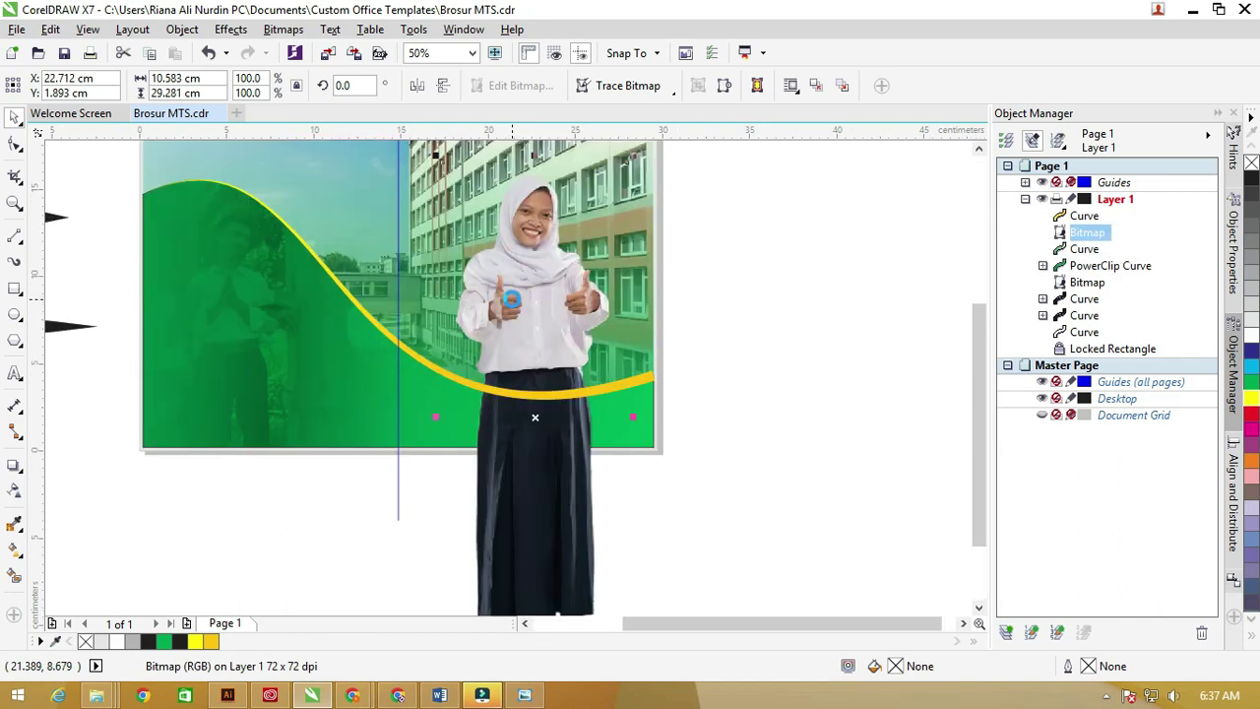
scroll(511, 305, down, 2)
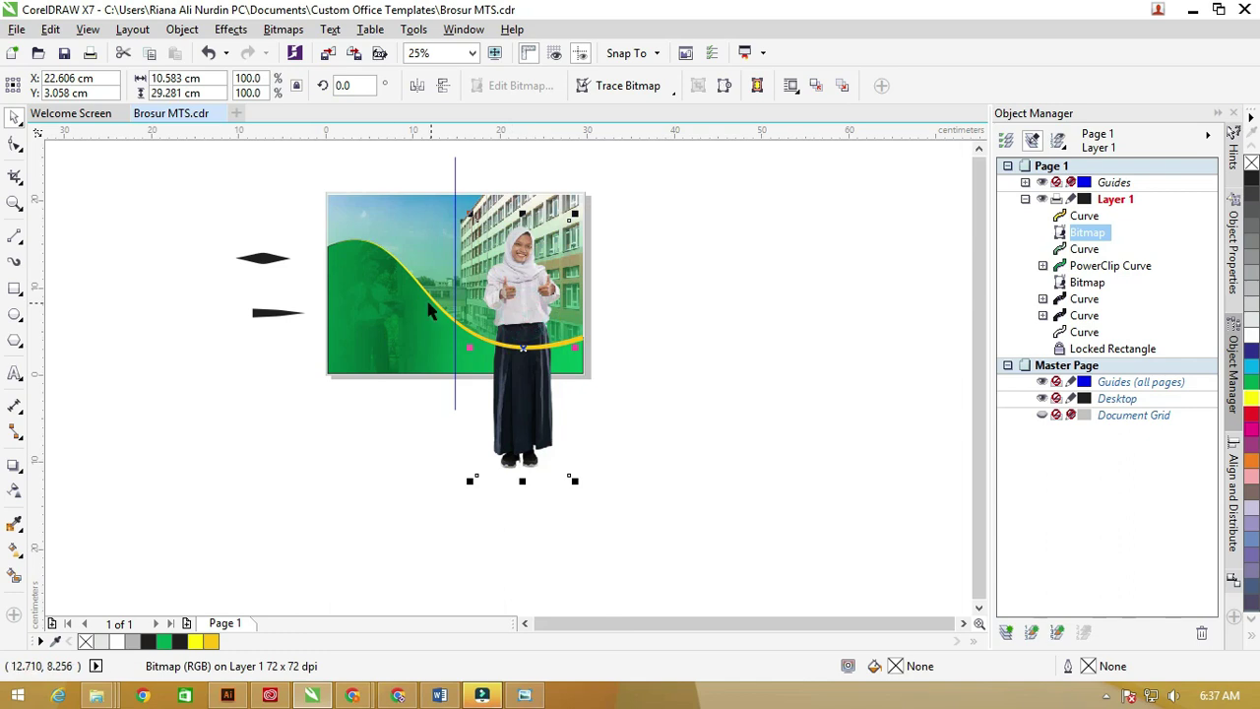
Select the green wave, building photo and white background shape together and bring them to the front of the layer
click(601, 189)
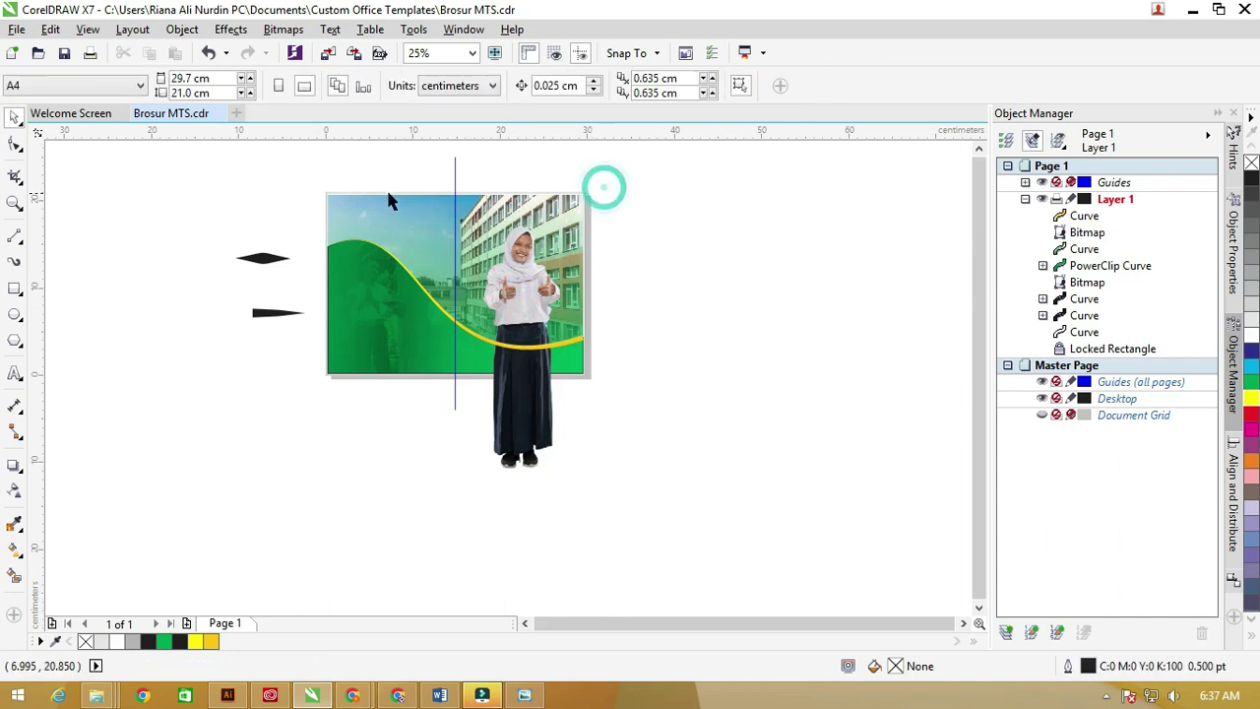
scroll(428, 193, up, 2)
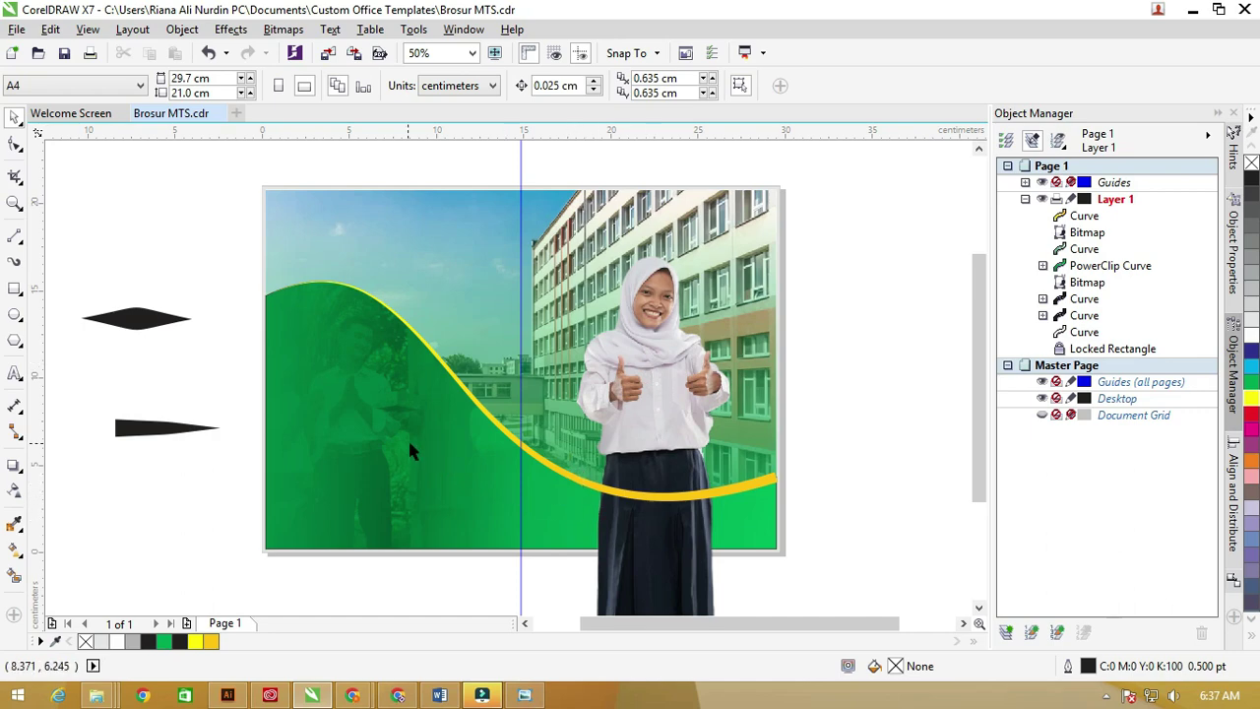
scroll(427, 360, down, 2)
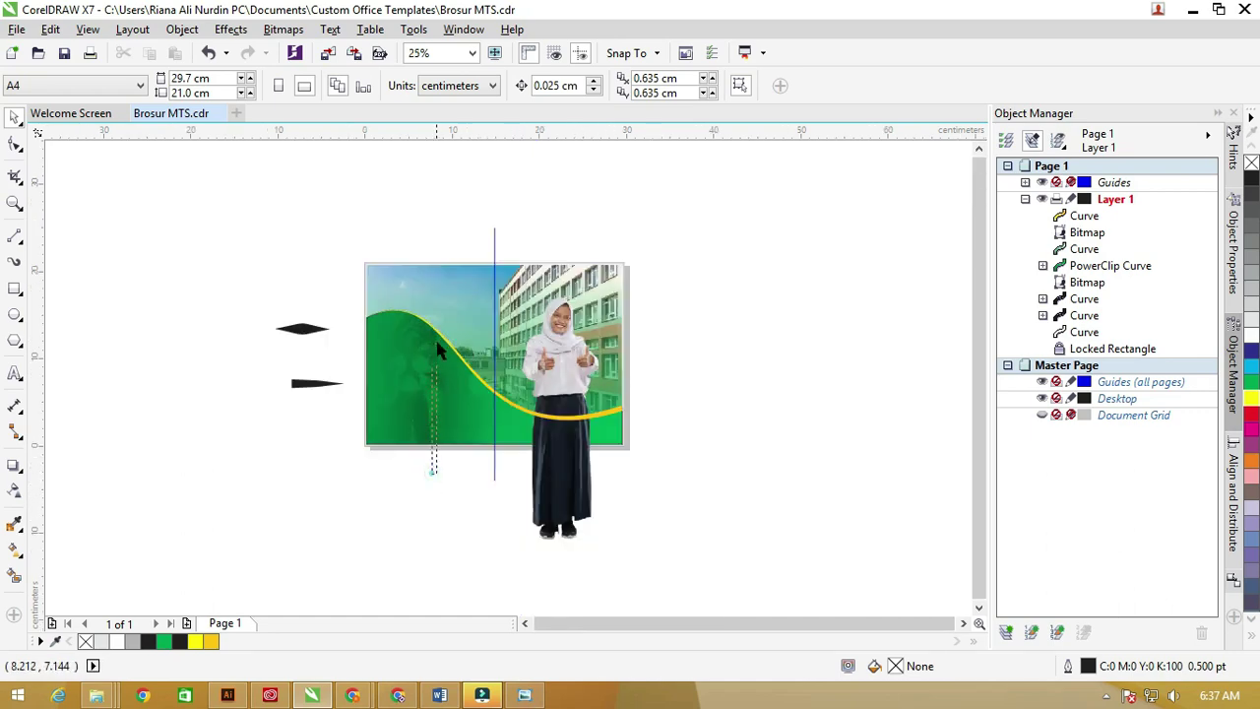
drag(439, 352, 431, 471)
scroll(556, 354, up, 2)
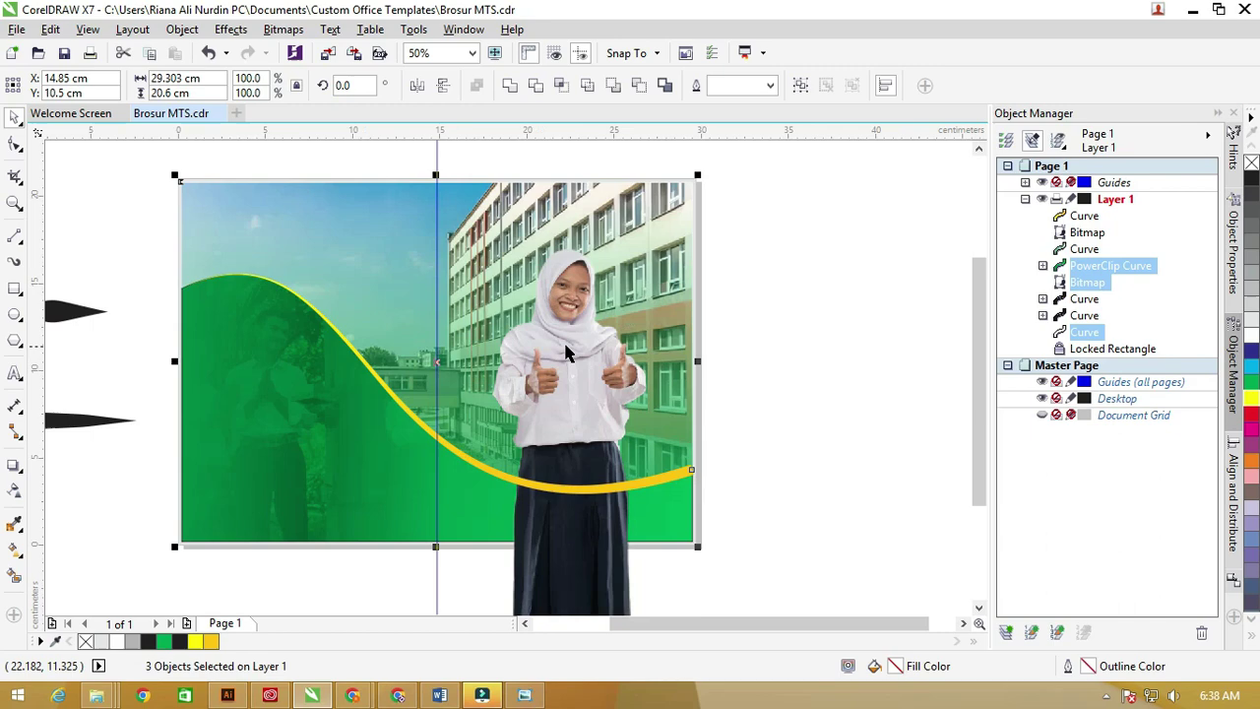
scroll(468, 431, down, 2)
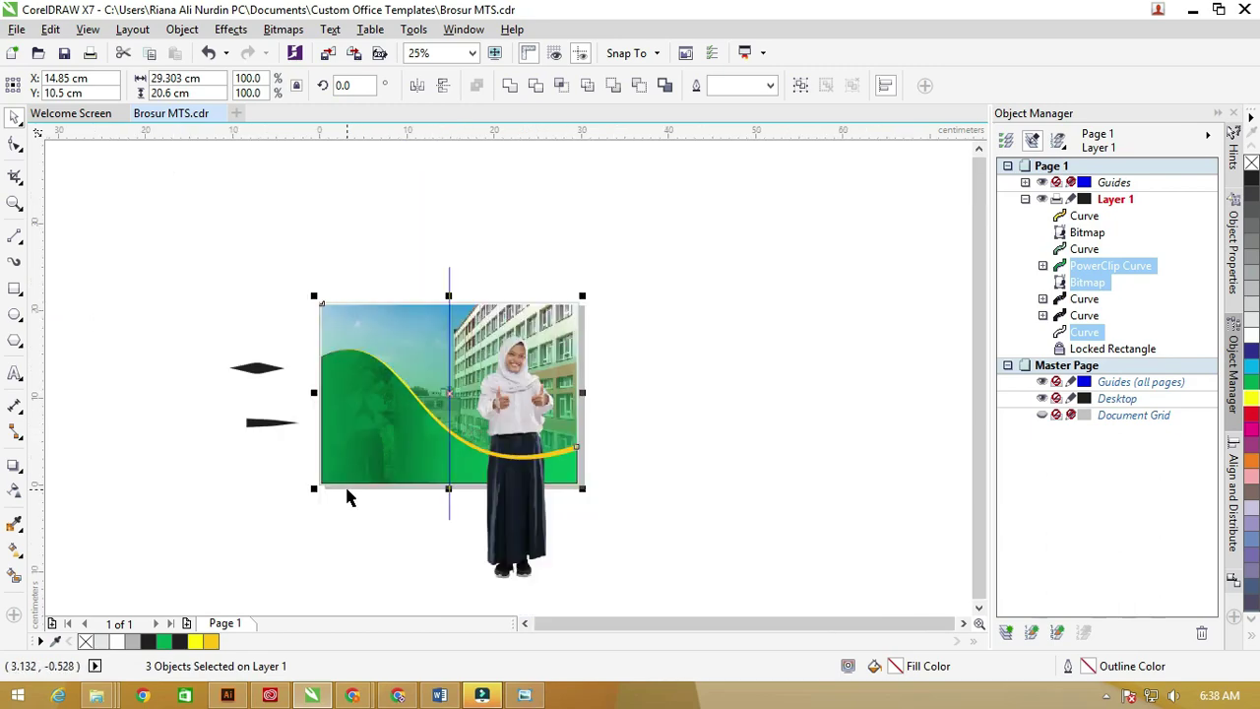
scroll(346, 497, up, 2)
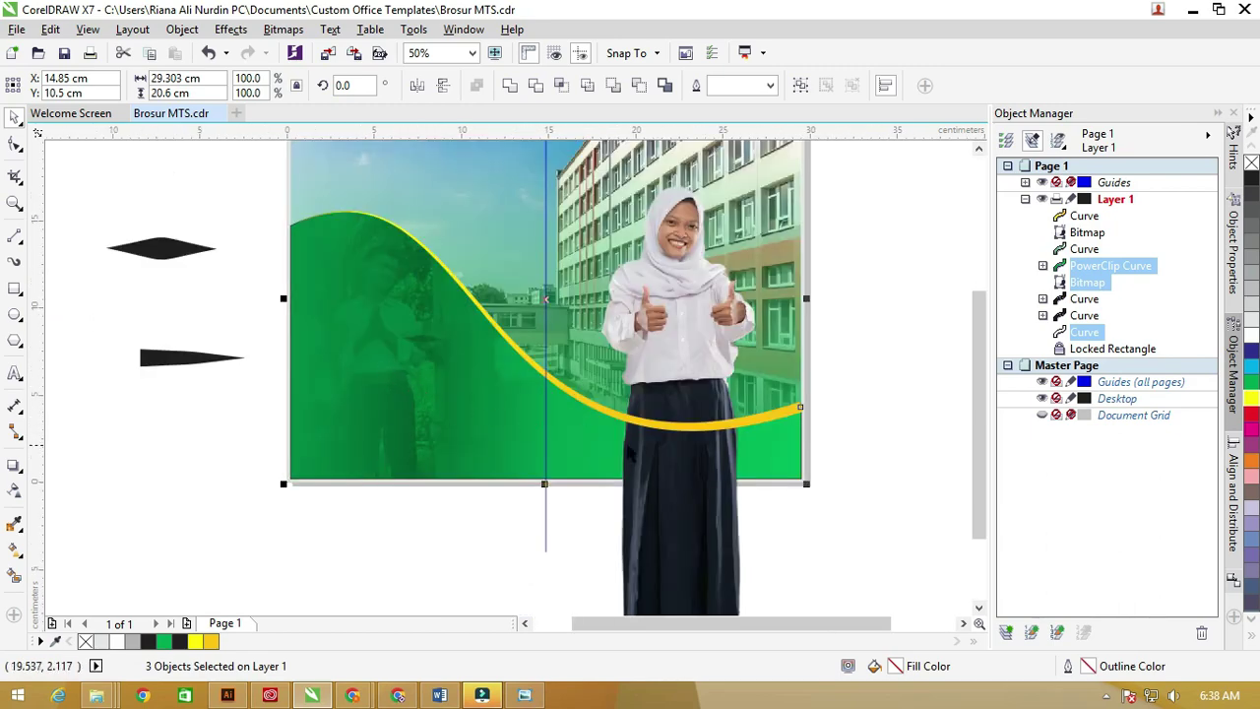
click(329, 537)
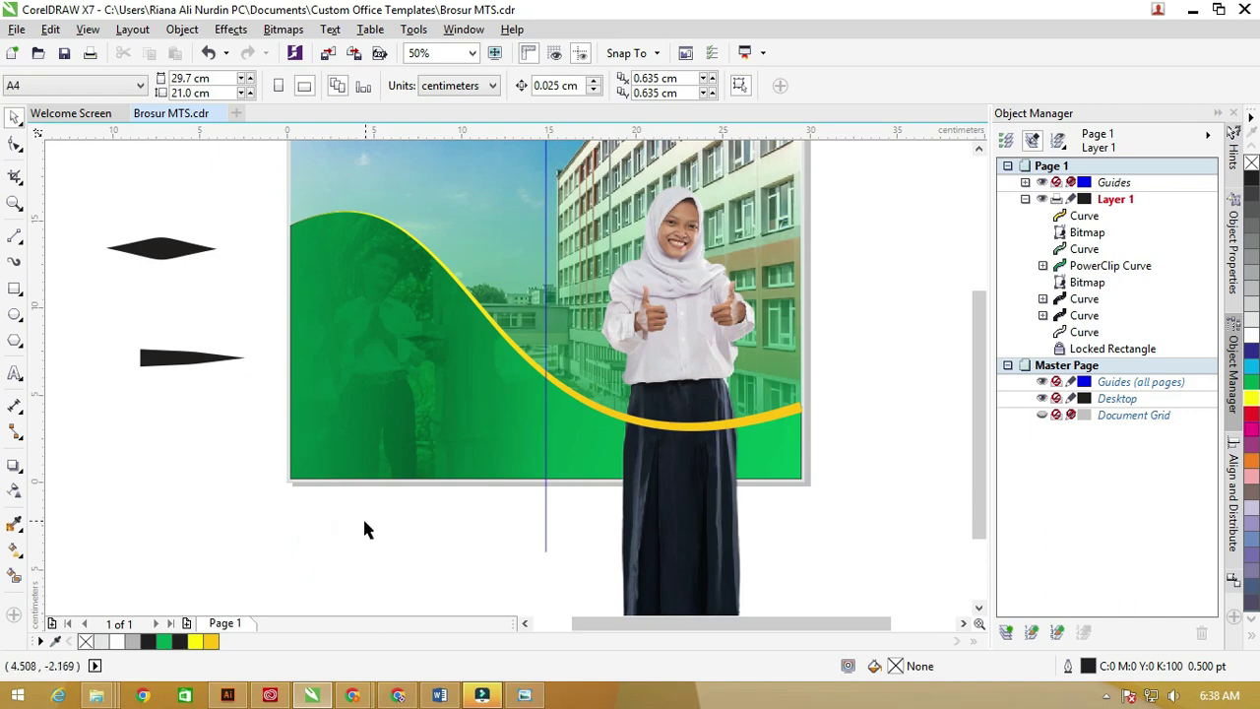
drag(364, 528, 380, 410)
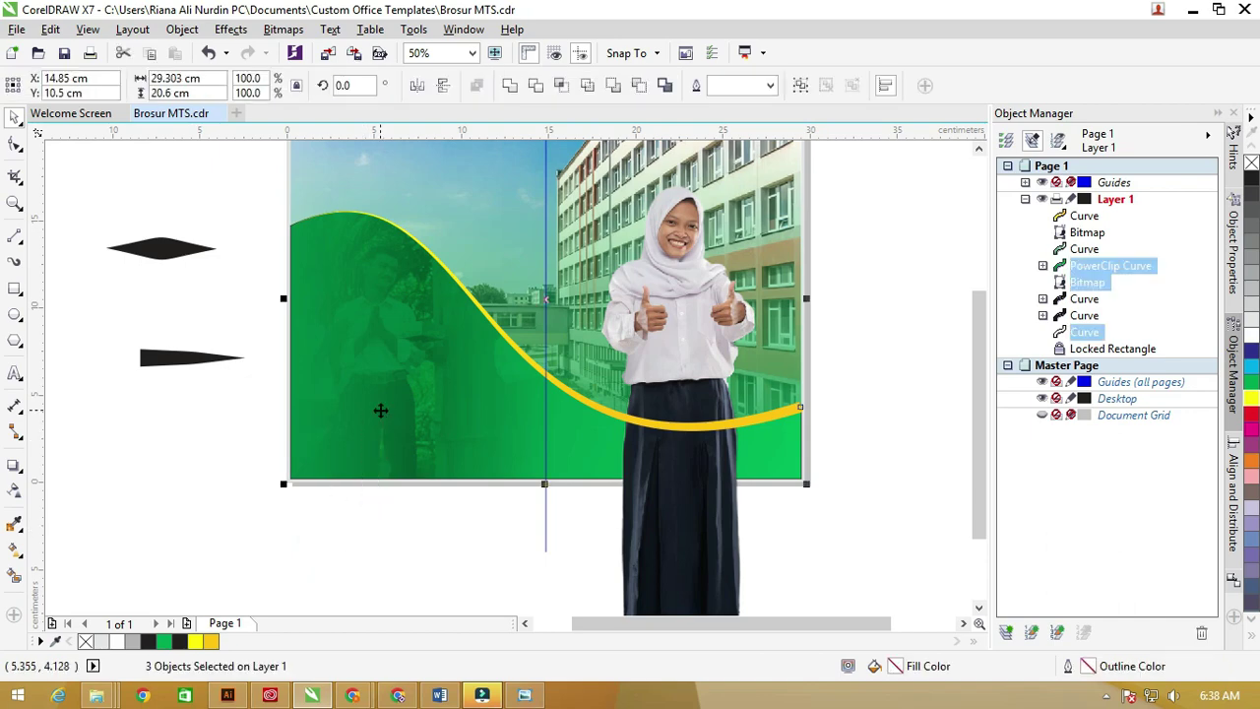
key(shift+Page_Up)
scroll(381, 409, down, 2)
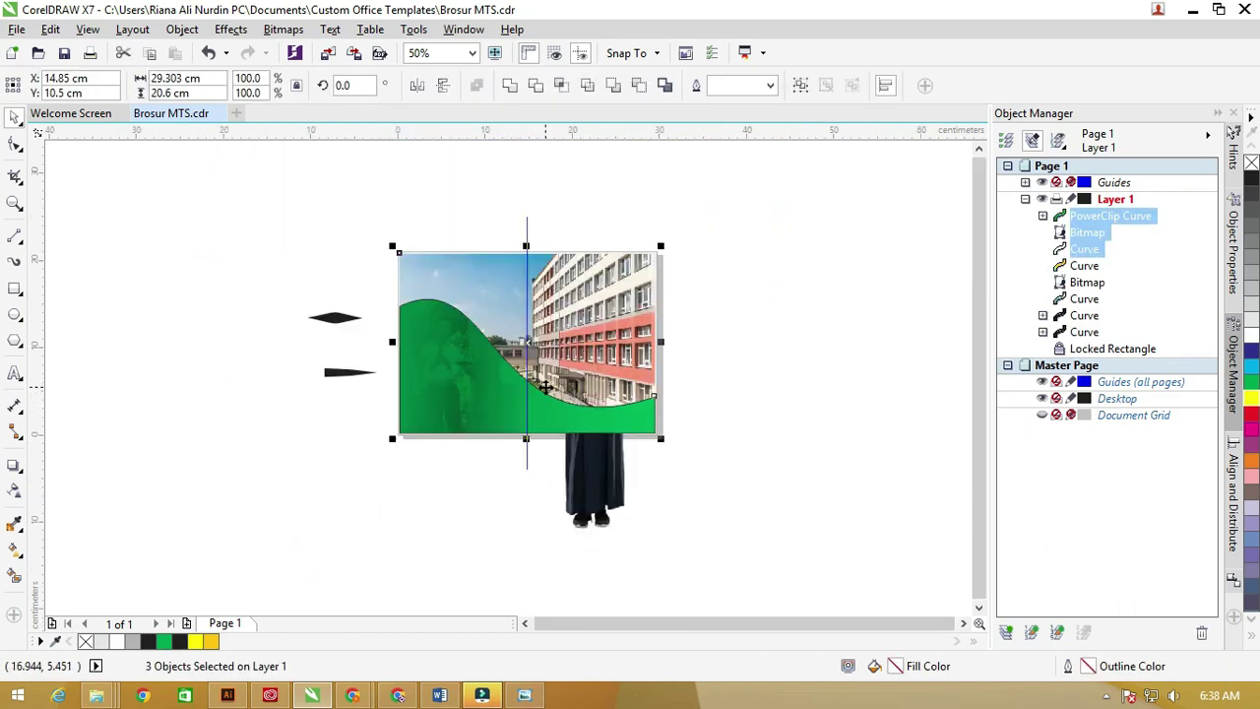
Lower the building photo and the white background shape in the stacking order behind the yellow stripe and student cut-out
click(722, 329)
click(469, 280)
scroll(468, 280, up, 2)
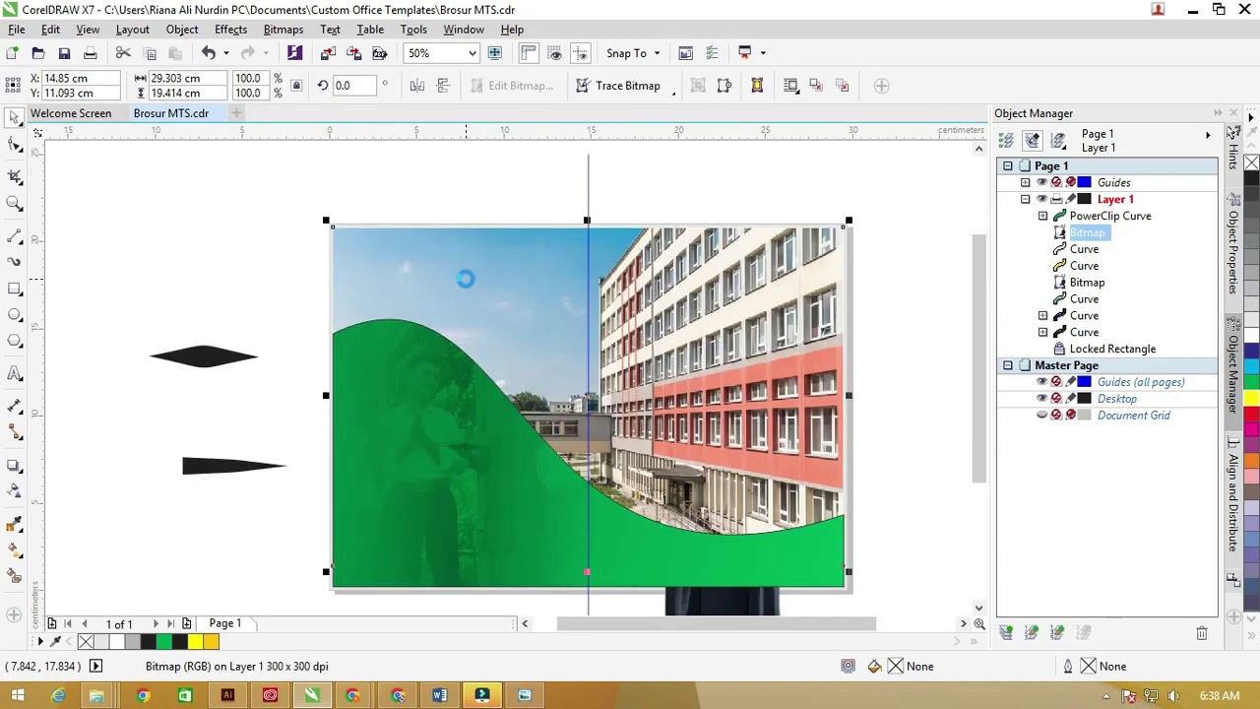
key(ctrl+Page_Down)
key(ctrl+Page_Down)
key(ctrl+Page_Down)
click(466, 280)
key(ctrl+Page_Down)
key(ctrl+Page_Down)
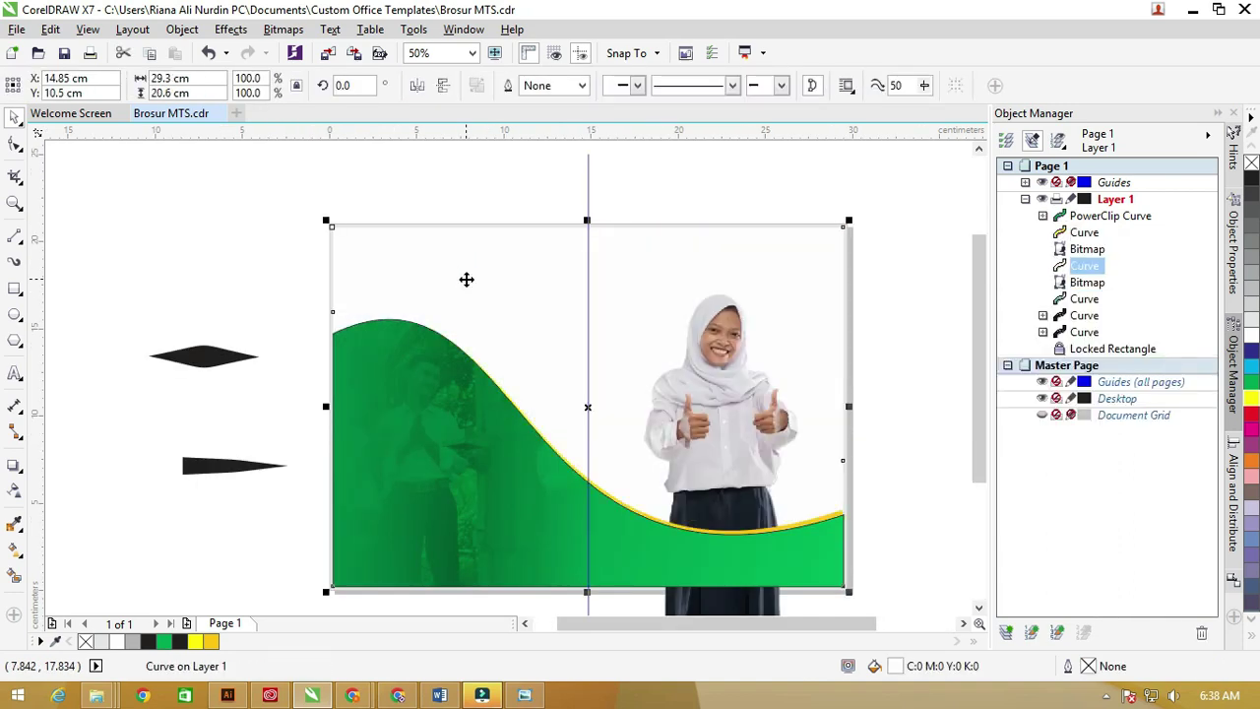
Lower the building photo in the stacking order to sit behind the green tint overlay
click(473, 226)
click(470, 250)
key(ctrl+Page_Down)
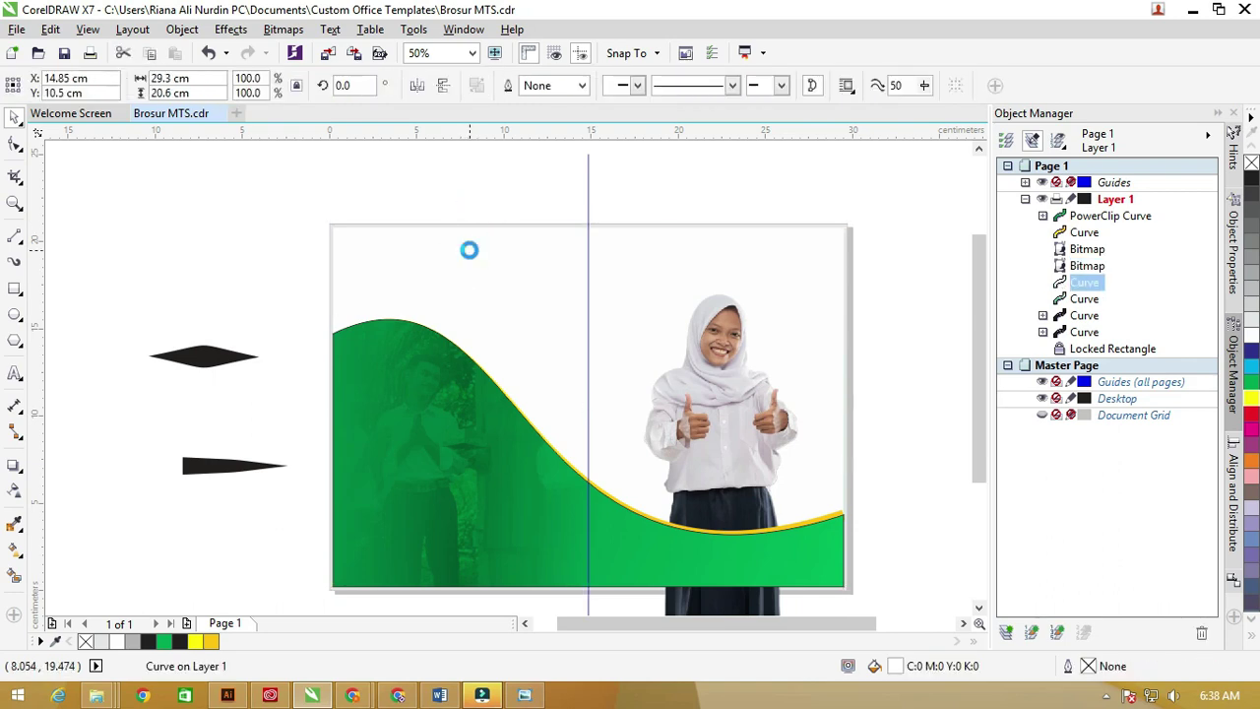
click(470, 251)
key(Escape)
click(472, 258)
key(ctrl+Page_Down)
key(Escape)
click(473, 258)
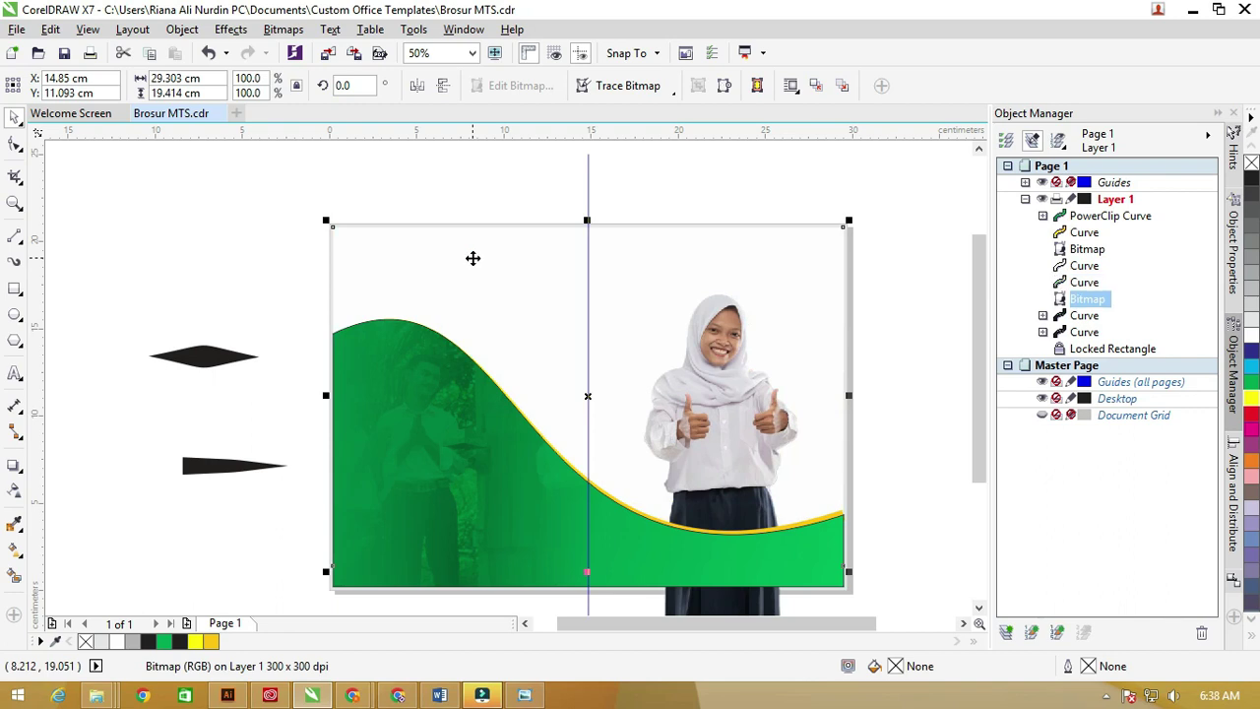
Send the white background shape down the stacking order until it lies behind the tinted building photo
click(498, 377)
click(504, 354)
key(ctrl+Page_Down)
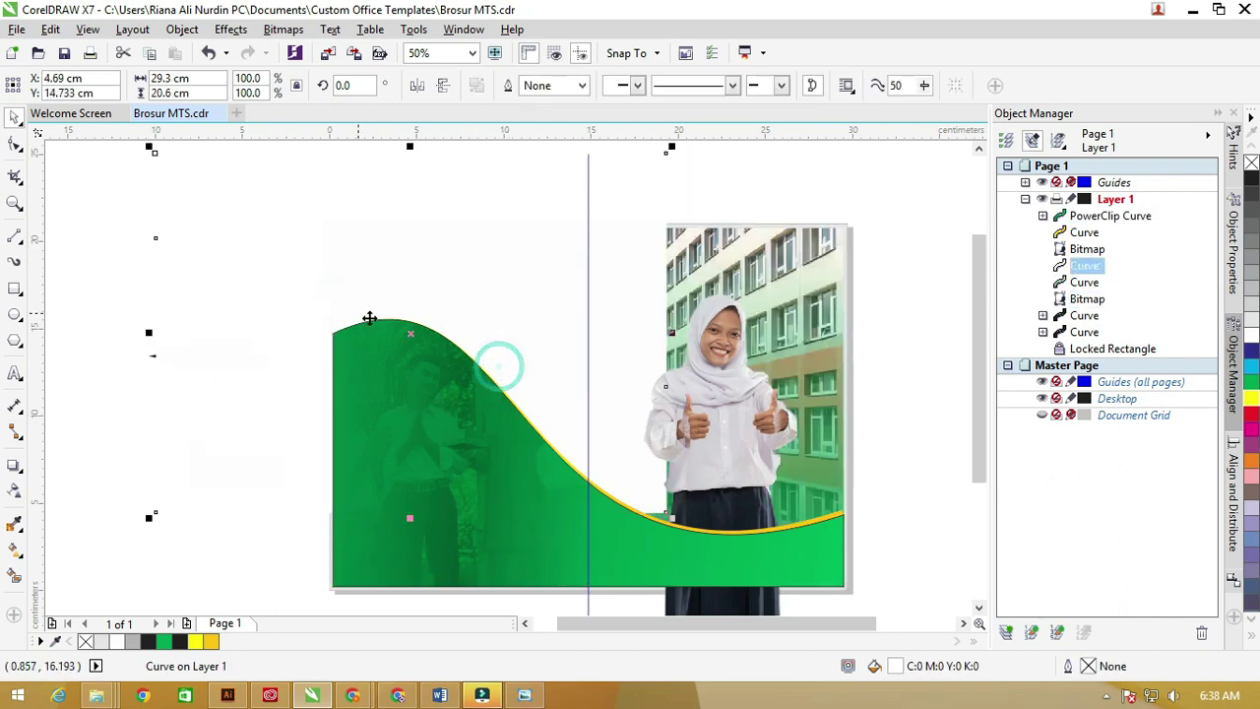
key(ctrl+Page_Up)
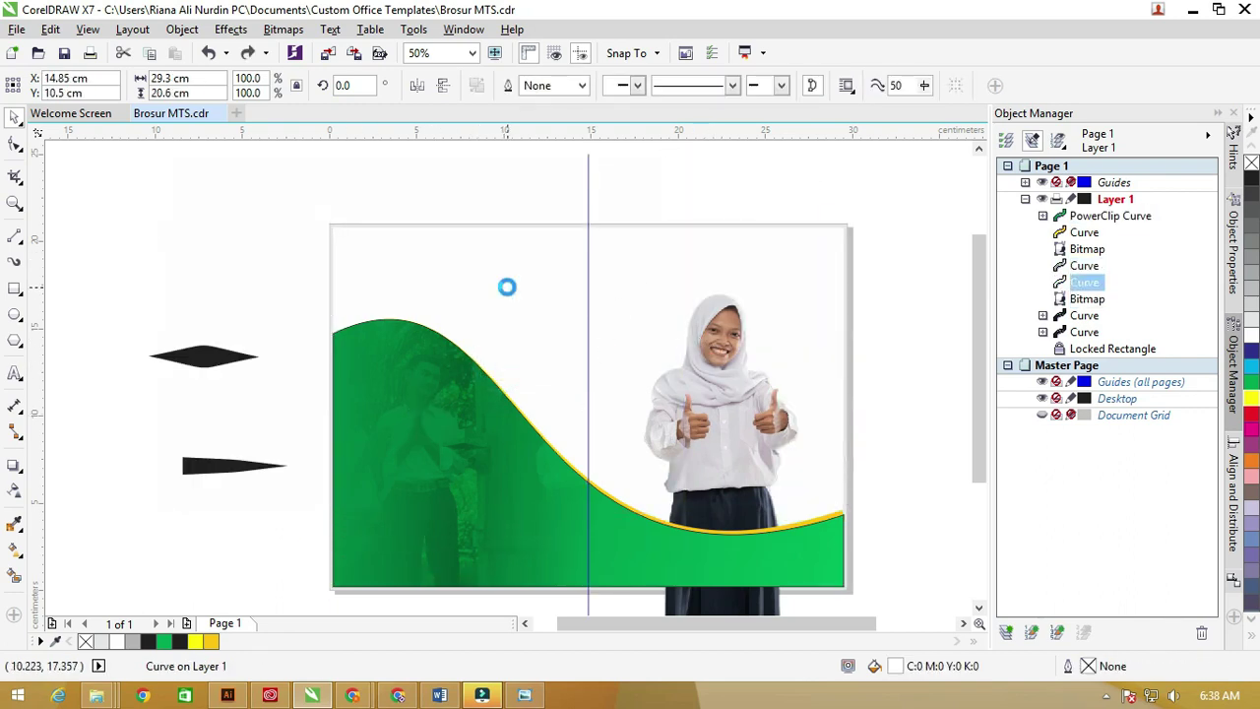
key(ctrl+Page_Down)
key(ctrl+Page_Down)
key(ctrl+Page_Down)
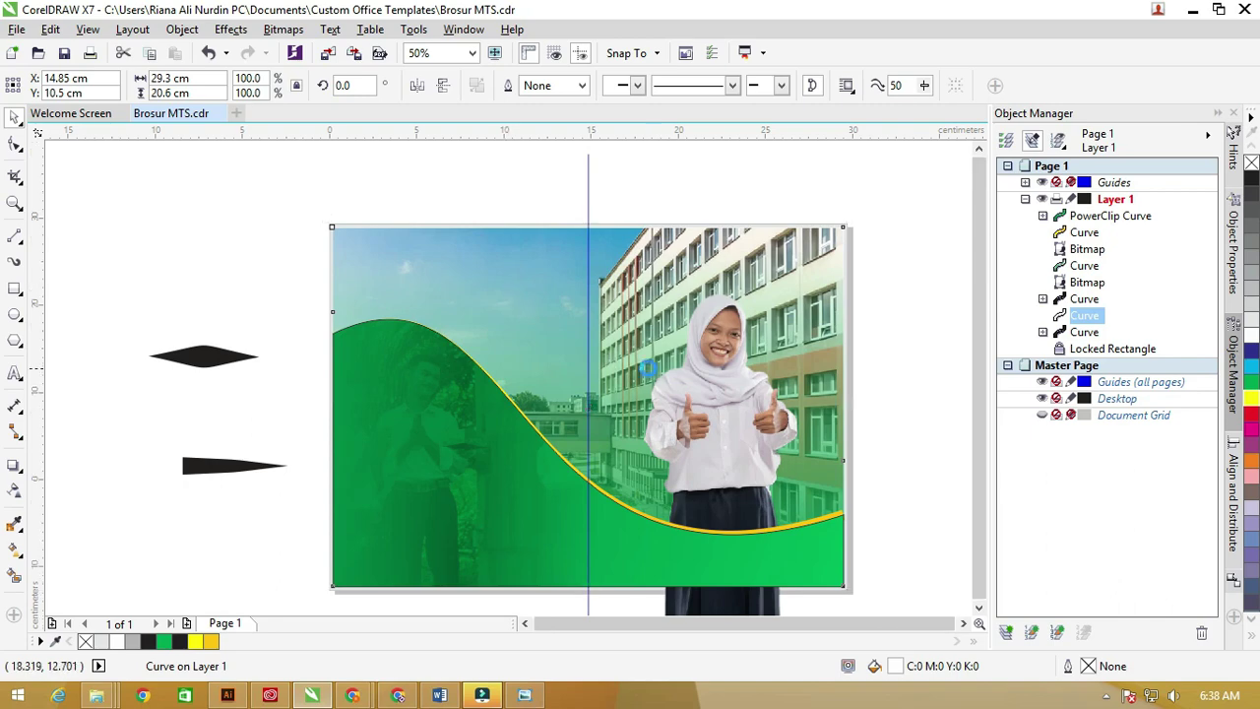
Crop the student cut-out with the Shape tool, raising its lower edge to the page's bottom edge
scroll(647, 365, down, 2)
click(793, 435)
click(690, 517)
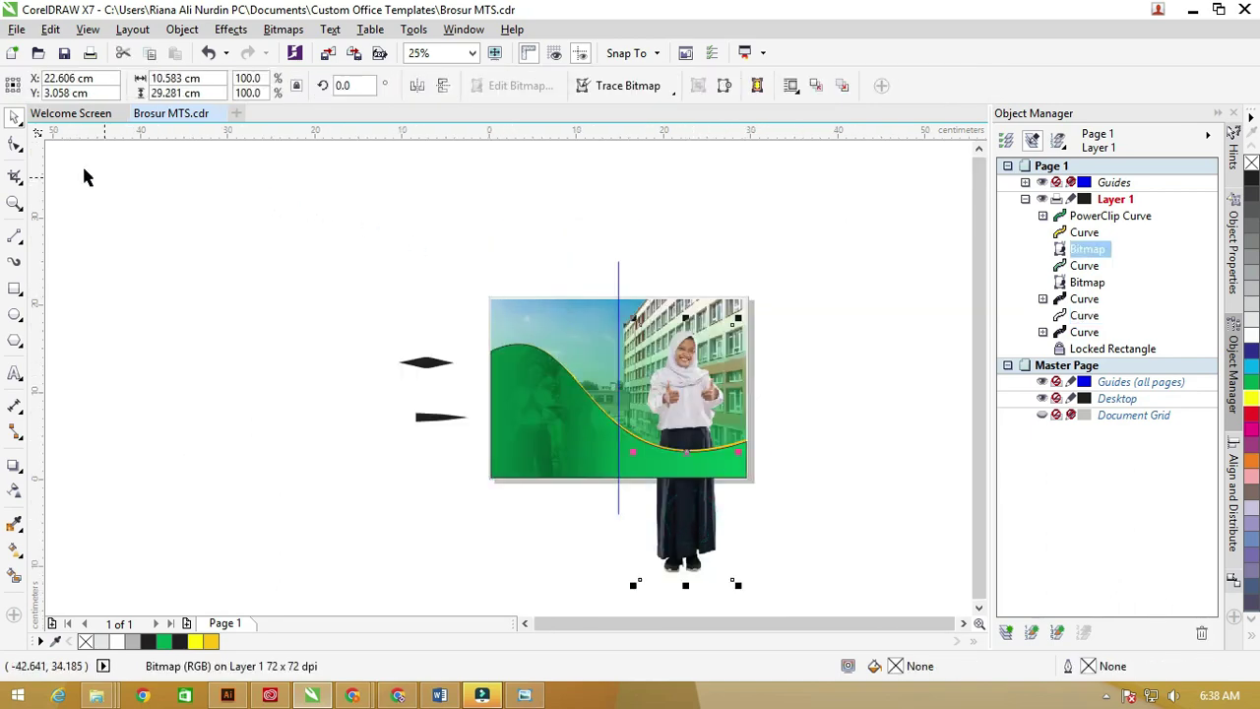
click(17, 145)
drag(787, 588, 539, 529)
drag(636, 584, 640, 479)
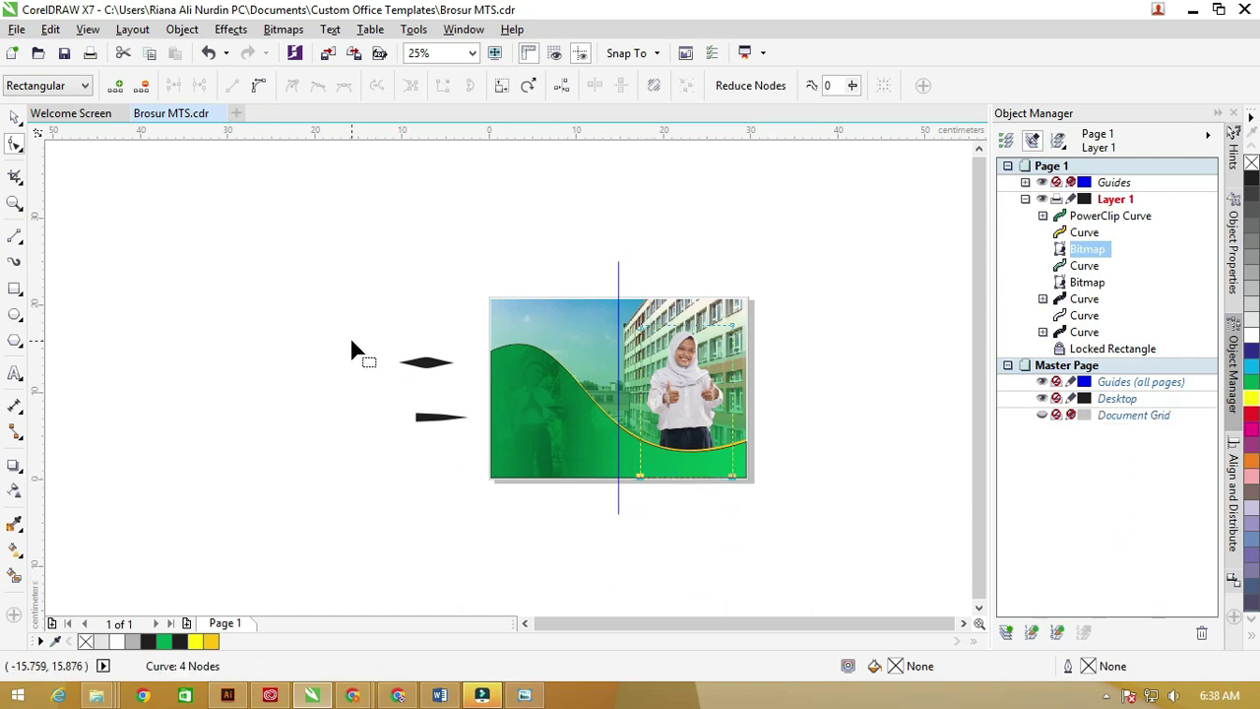
click(15, 116)
drag(338, 217, 818, 522)
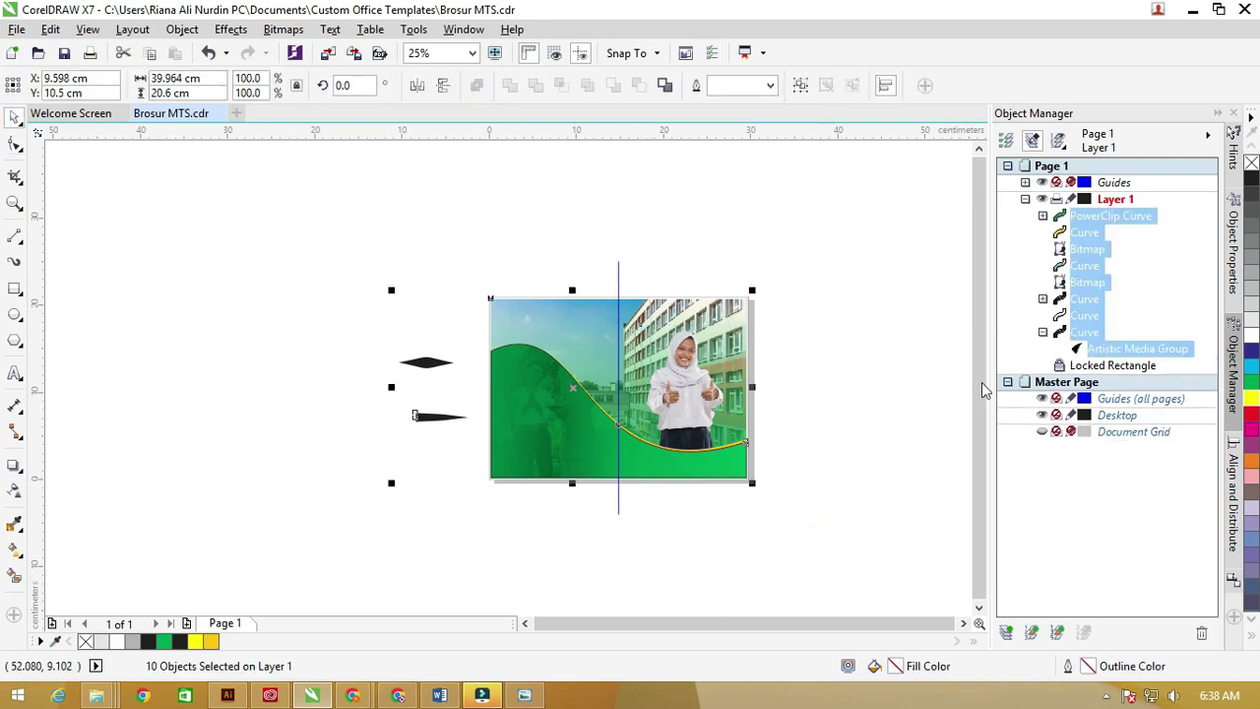
click(877, 359)
Scale the student cut-out down proportionally to about 85%, keeping its lower edge on the page's bottom edge
scroll(711, 372, up, 2)
scroll(716, 370, down, 1)
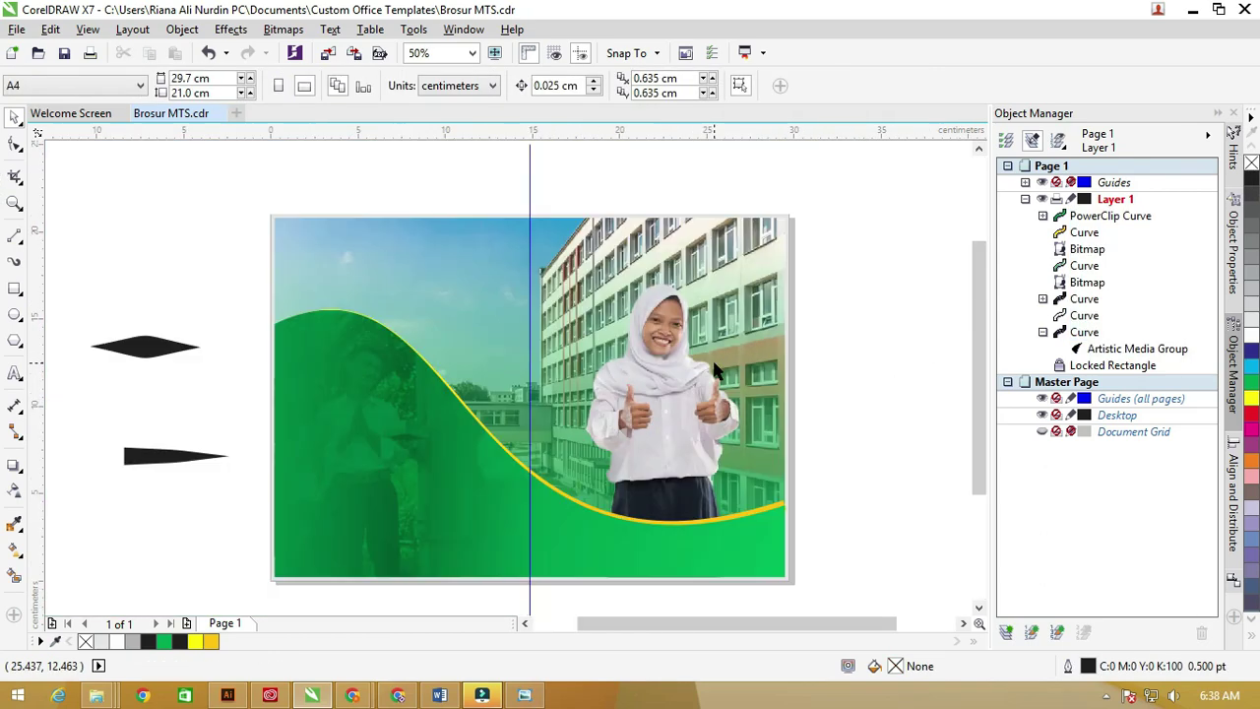
click(695, 404)
drag(756, 271, 741, 313)
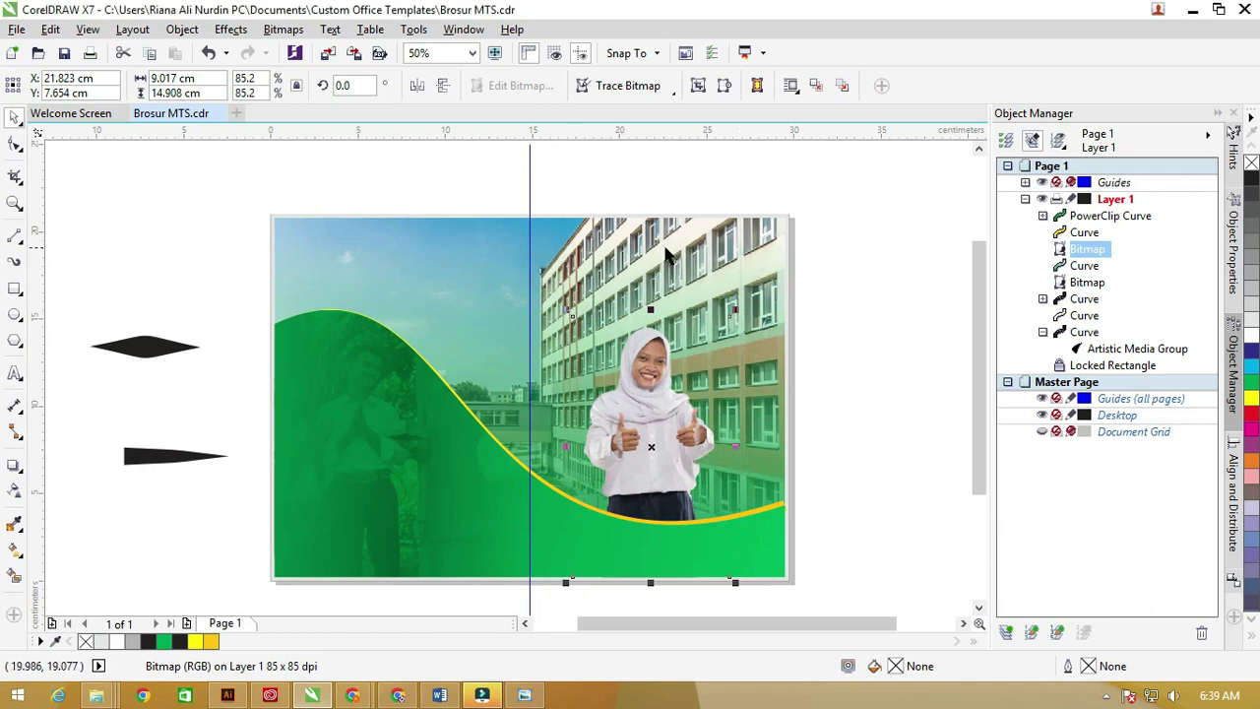
Draw a rectangle about 9.05 by 3.68 cm over the building, above the student's head
click(16, 290)
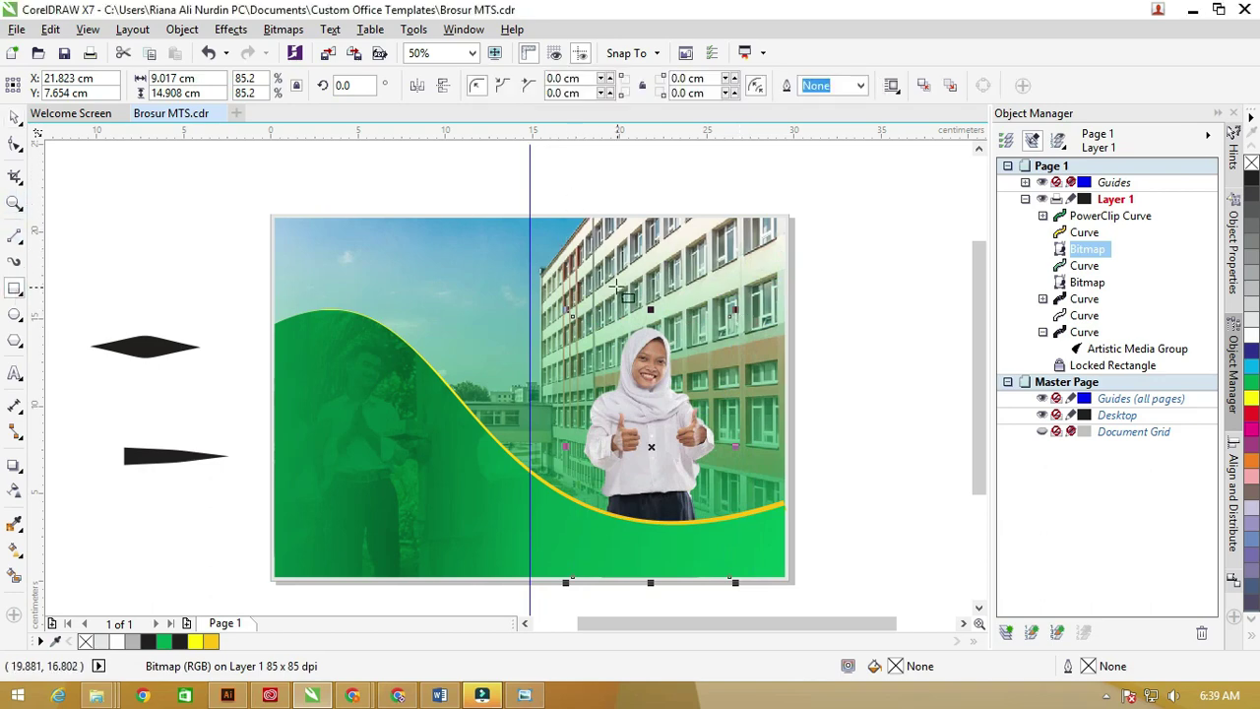
scroll(691, 256, up, 1)
mouse_move(502, 225)
mouse_down()
mouse_move(542, 342)
mouse_move(839, 354)
mouse_move(818, 353)
mouse_up()
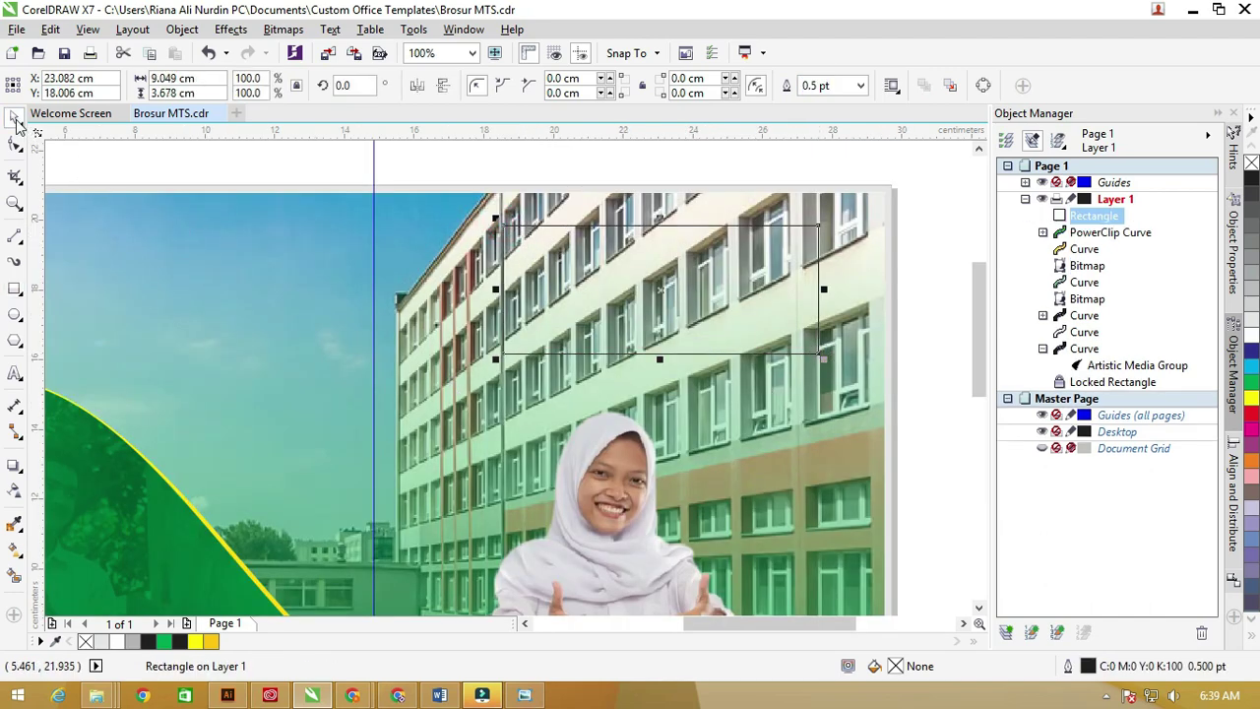
scroll(313, 236, down, 1)
click(242, 479)
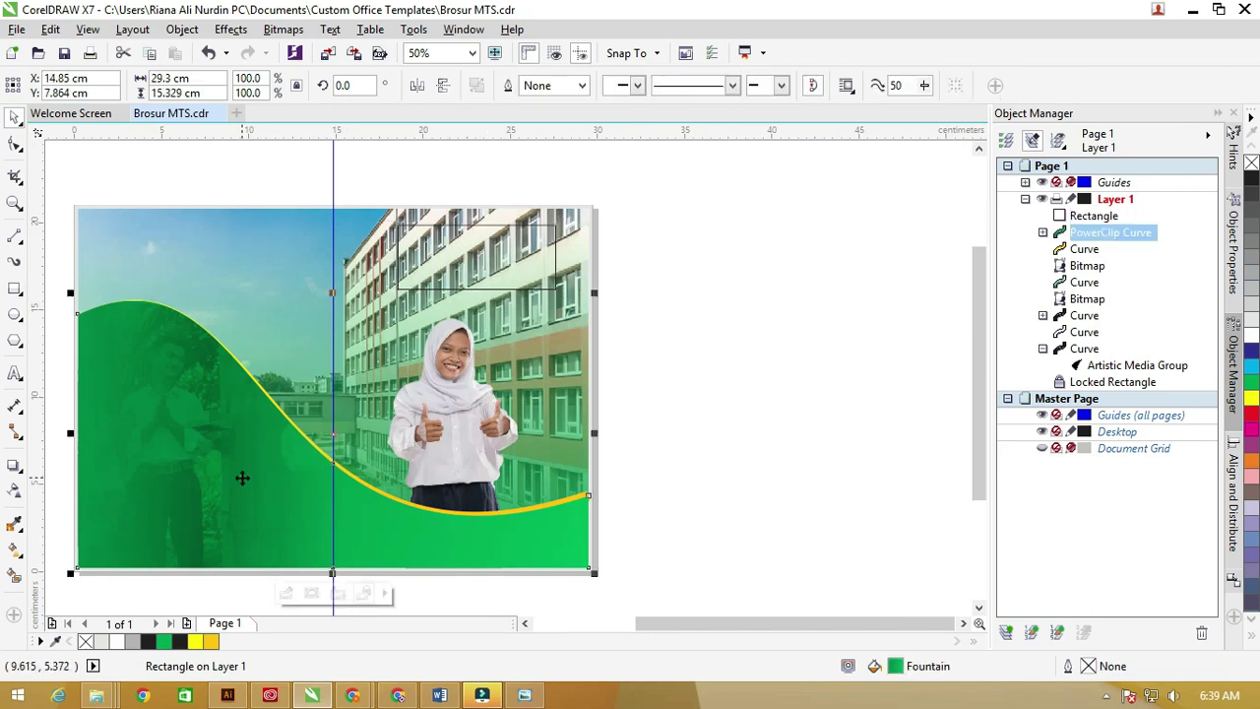
drag(242, 479, 185, 465)
key(ctrl+z)
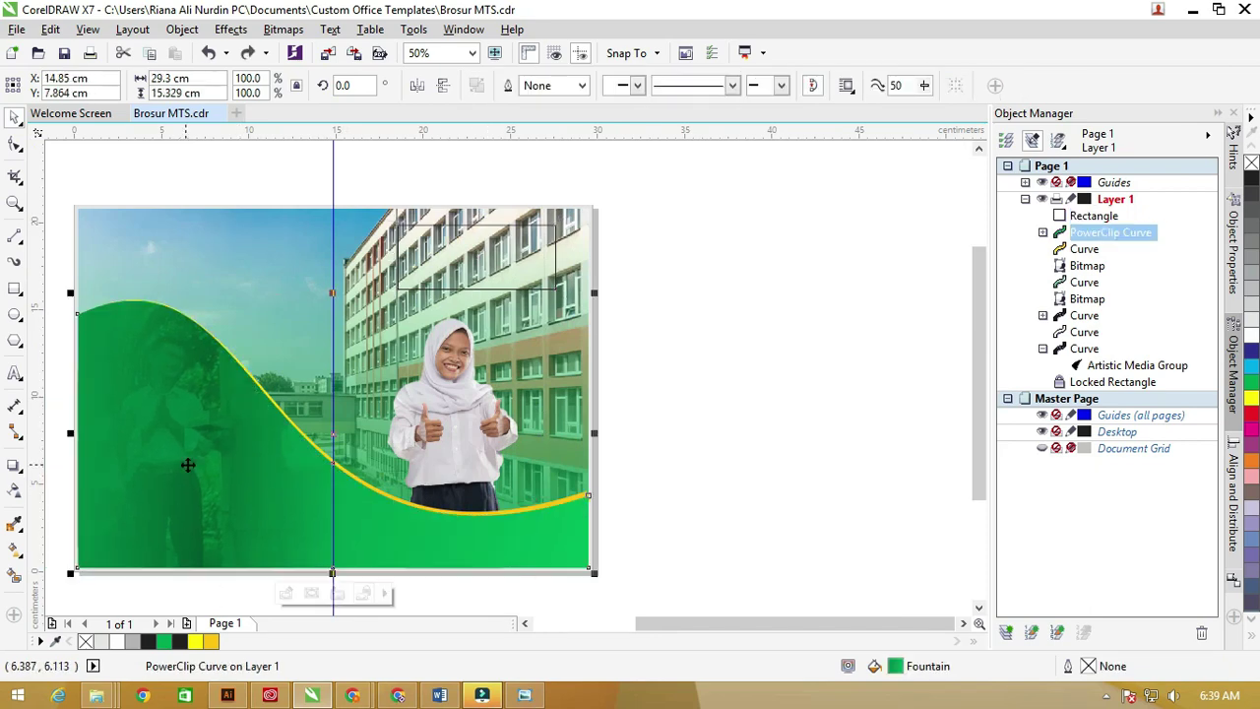
Fill the rectangle above the student with the same green fountain fill as the wave
click(15, 549)
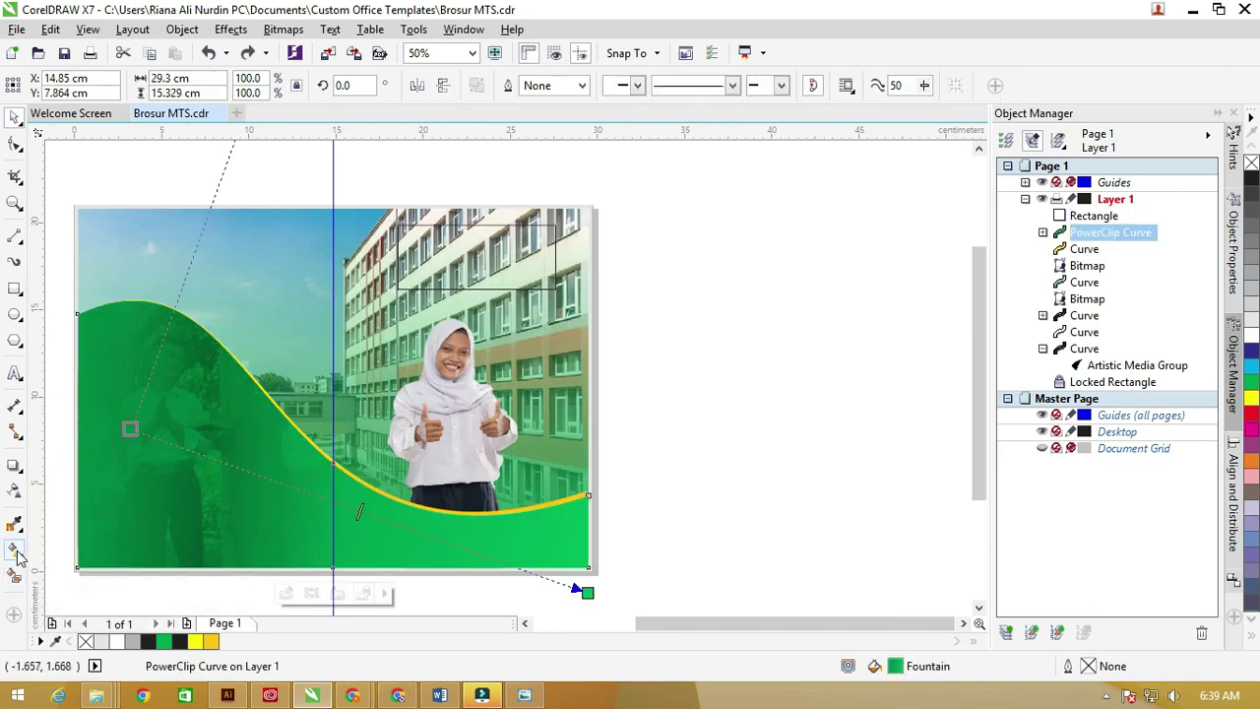
click(465, 229)
click(15, 116)
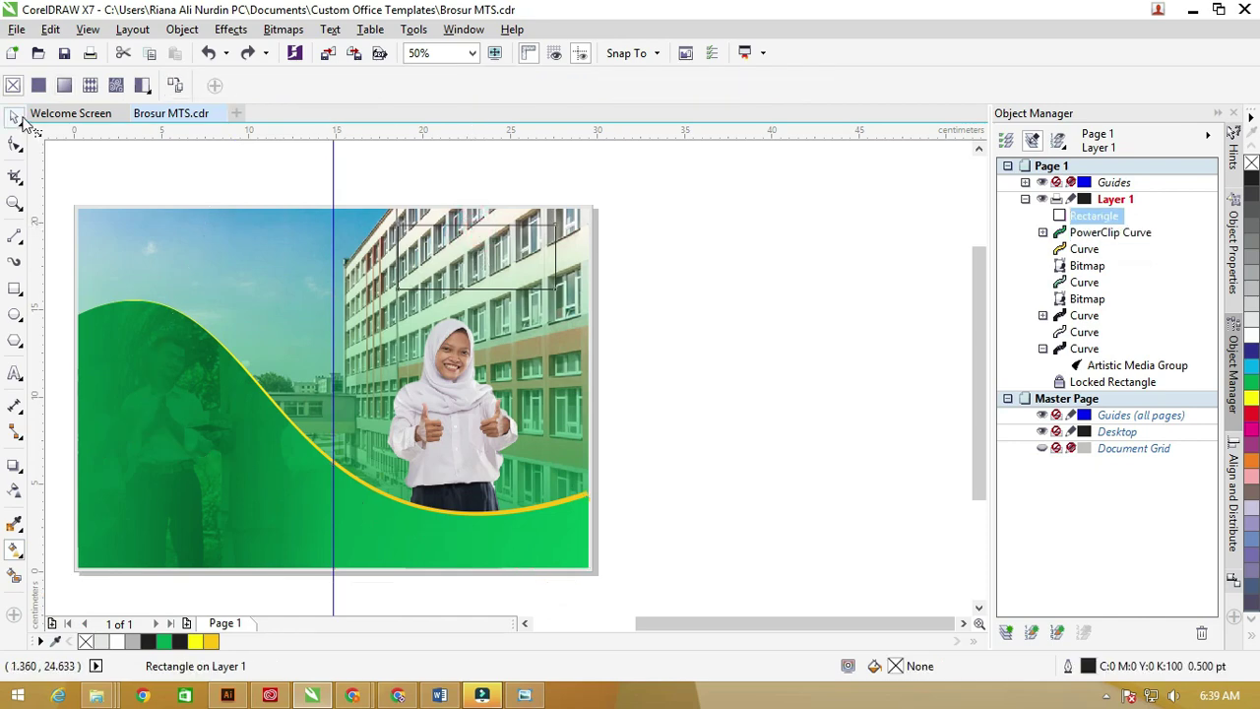
click(231, 157)
click(443, 232)
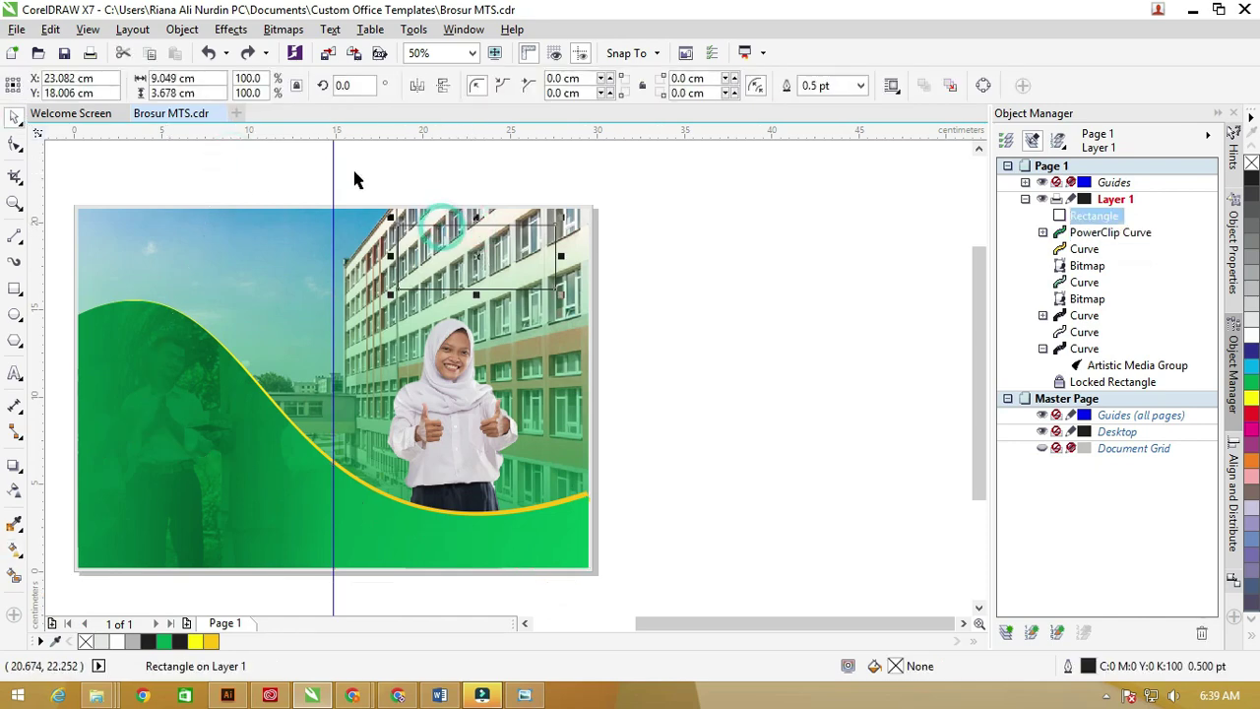
click(15, 550)
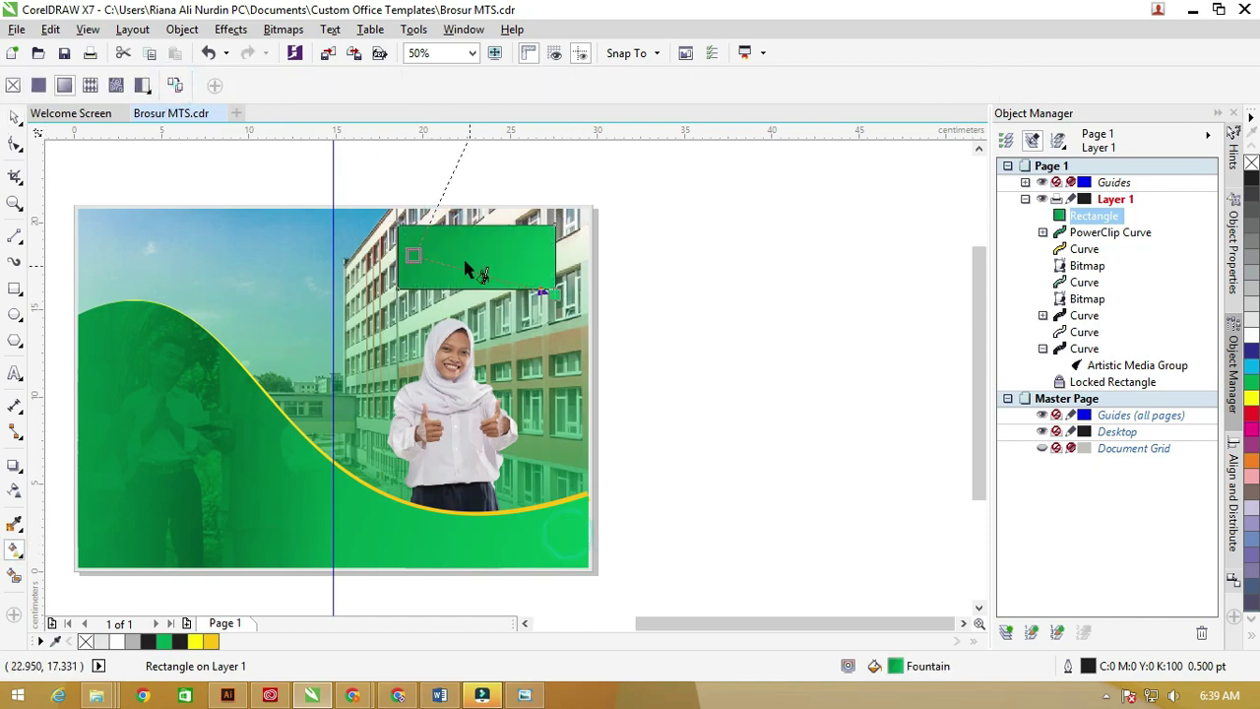
scroll(485, 258, up, 1)
click(14, 117)
scroll(372, 273, down, 1)
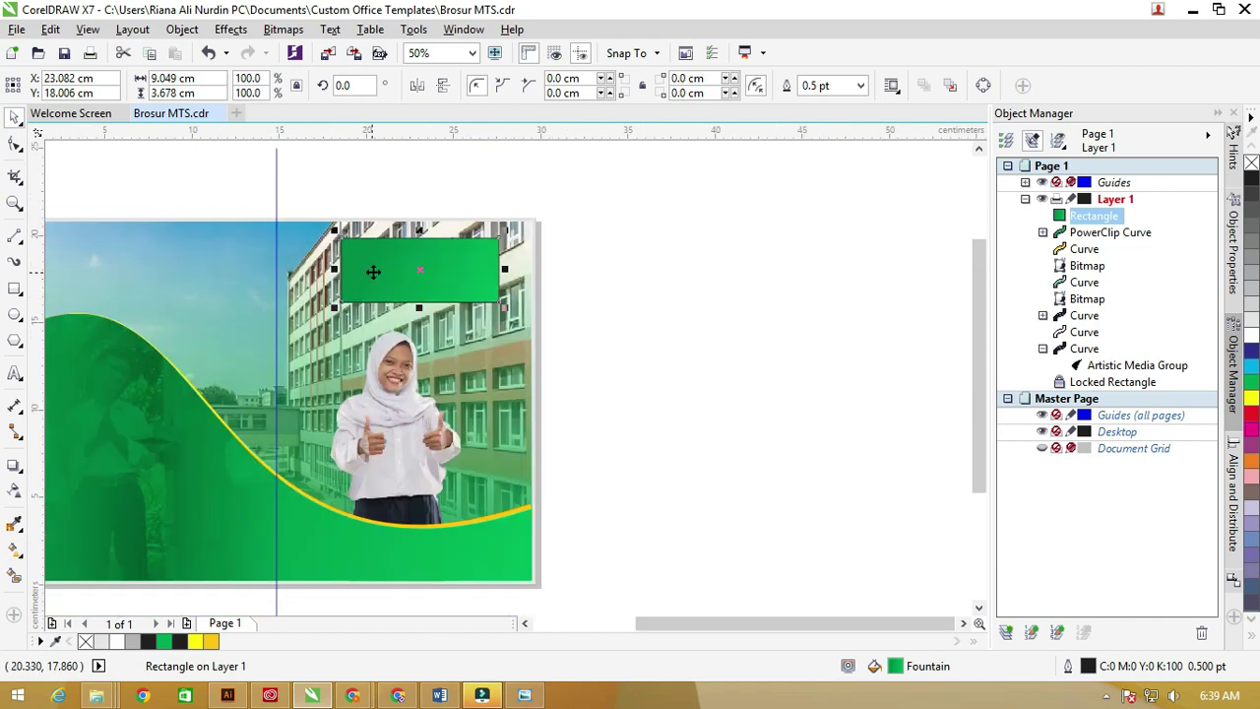
Stretch the green rectangle's left side outward to a width of about 11.3 cm and remove its outline
drag(335, 268, 301, 269)
right_click(1251, 162)
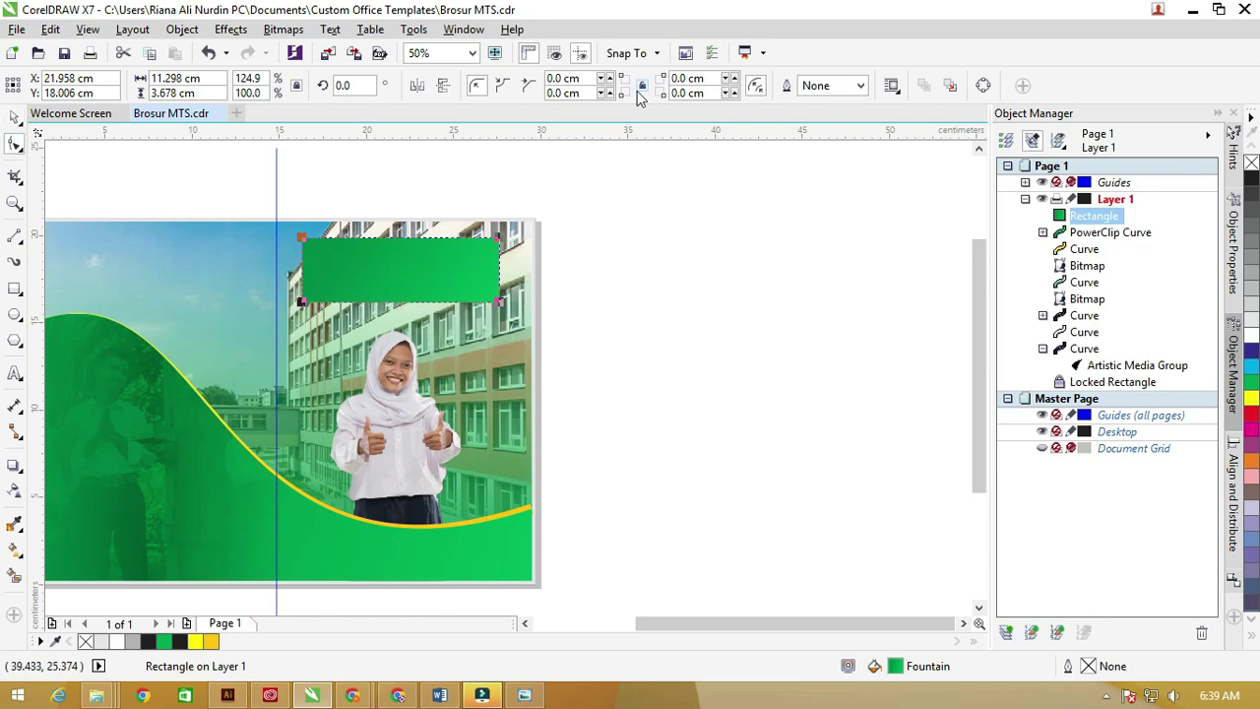
Round only the green rectangle's top-left corner, with a radius of 4.2 cm
click(609, 78)
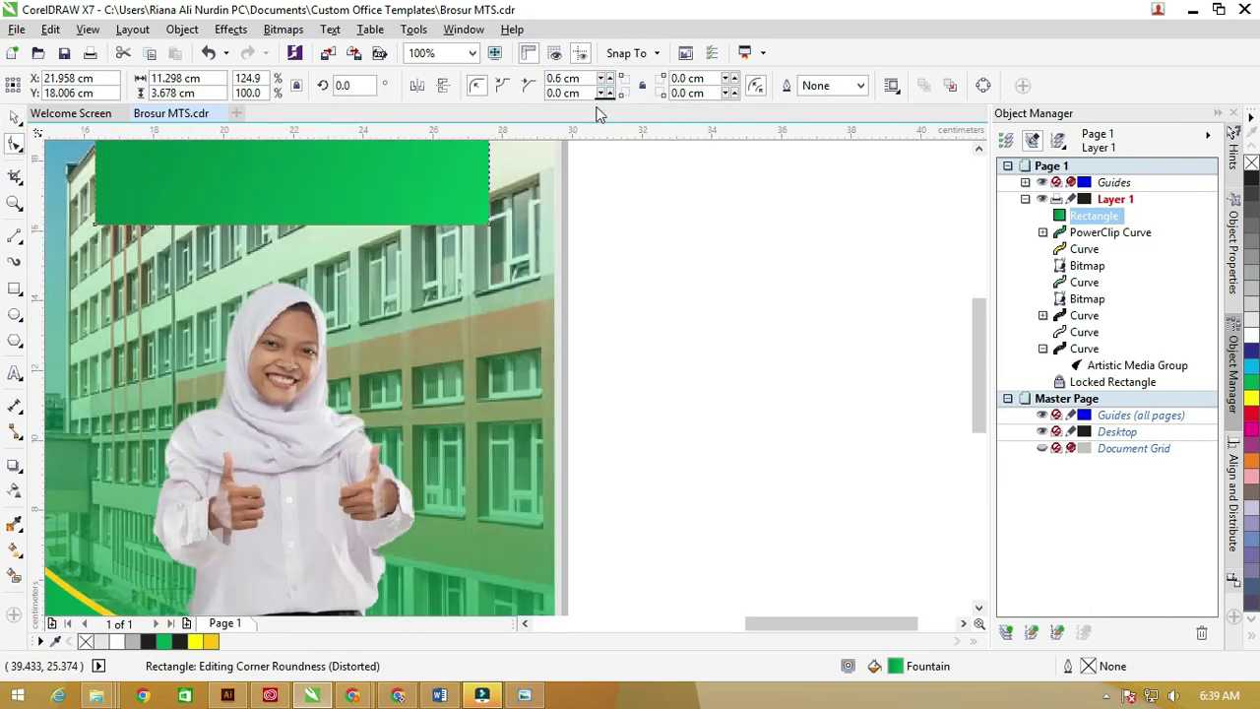
key(F3)
click(611, 79)
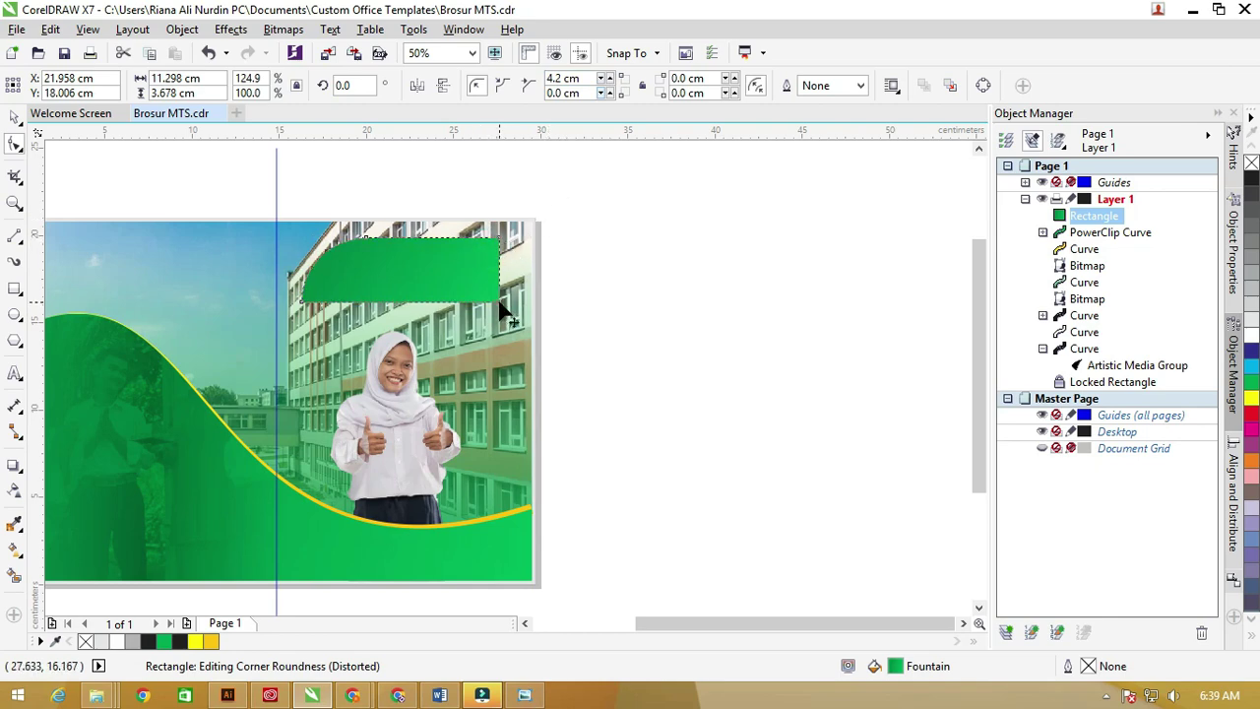
Round the green rectangle's bottom-right corner with a radius of 4.9 cm
click(735, 93)
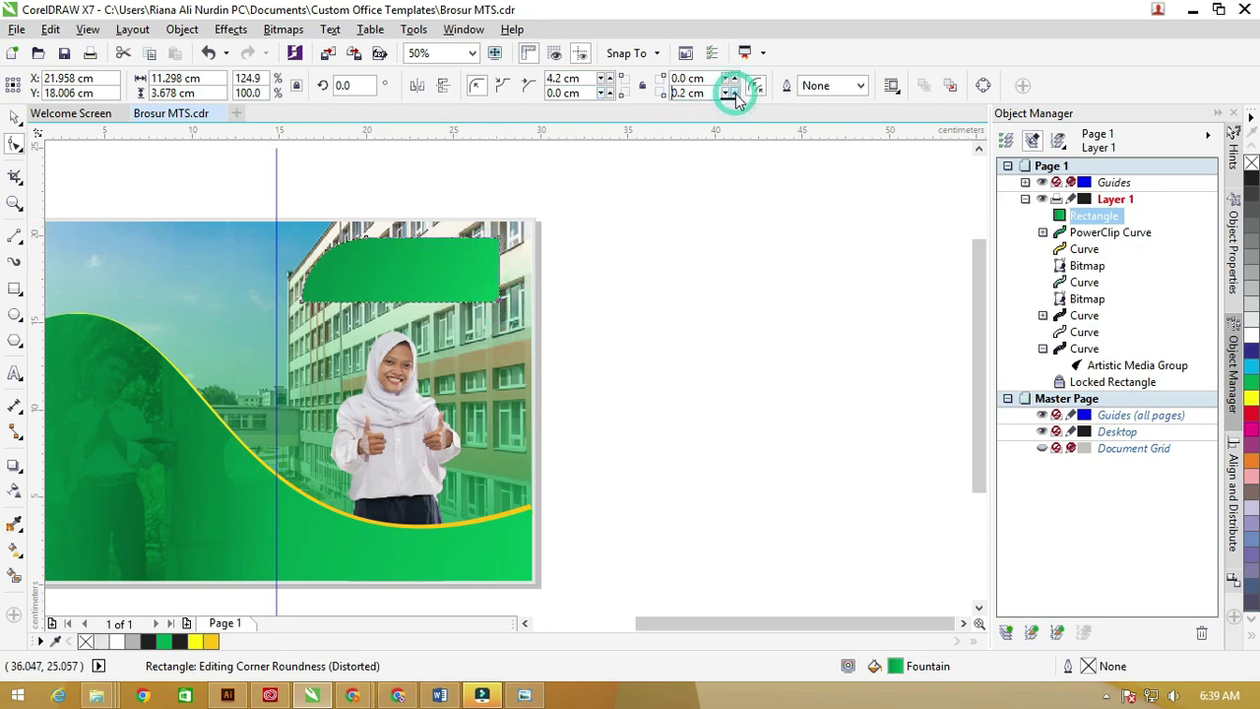
click(735, 93)
click(735, 94)
click(735, 94)
click(735, 93)
click(735, 94)
click(735, 93)
click(736, 93)
click(735, 94)
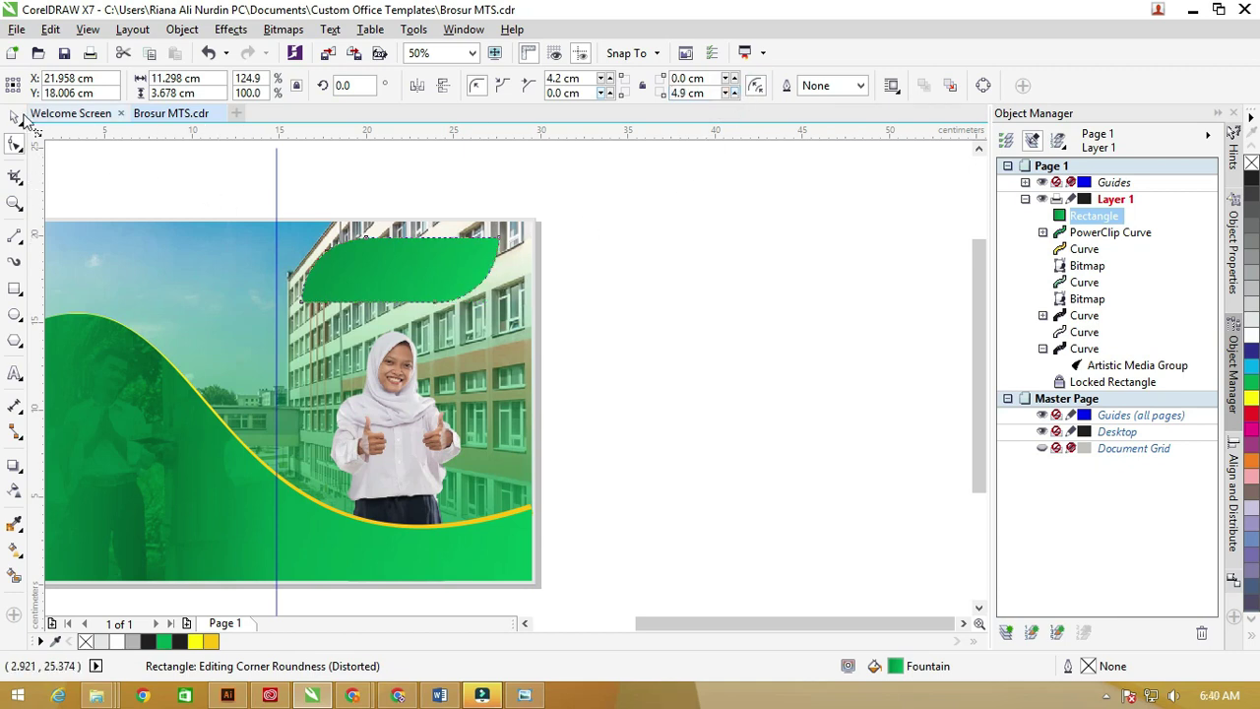
Stretch the green leaf shape's left side outward to a width of about 12.4 cm
click(234, 155)
scroll(258, 238, up, 2)
scroll(441, 309, down, 2)
click(441, 308)
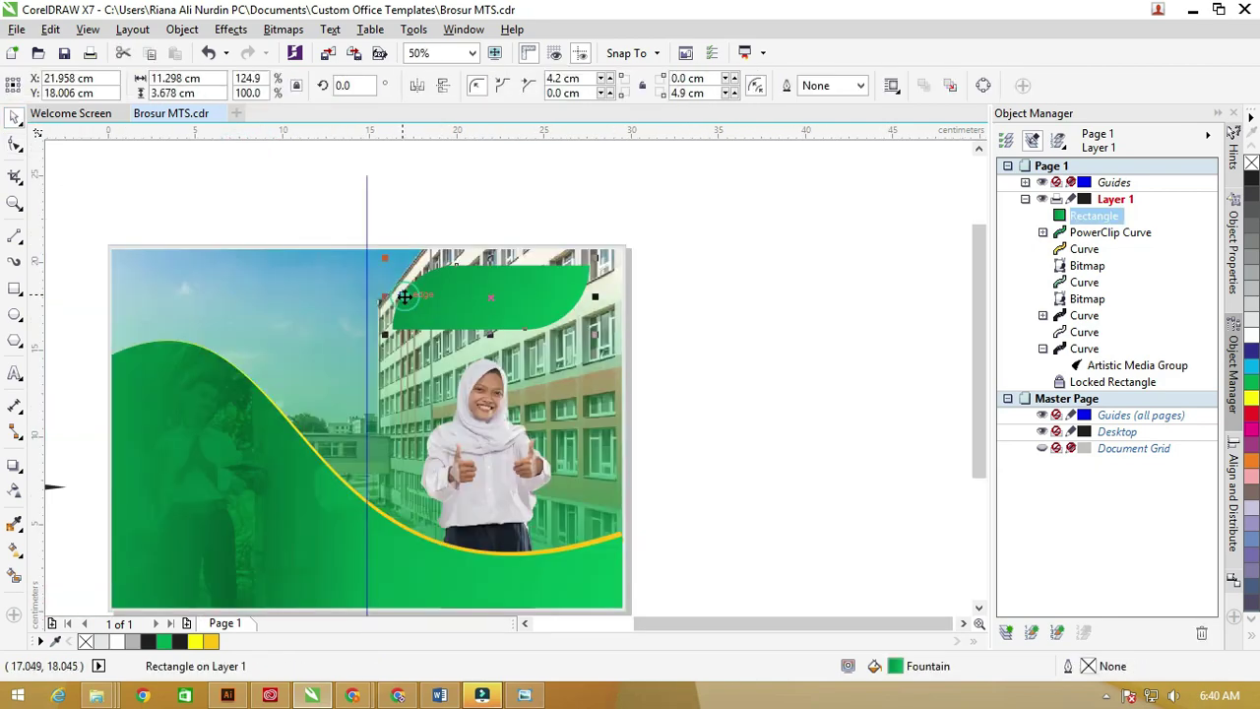
drag(387, 297, 366, 297)
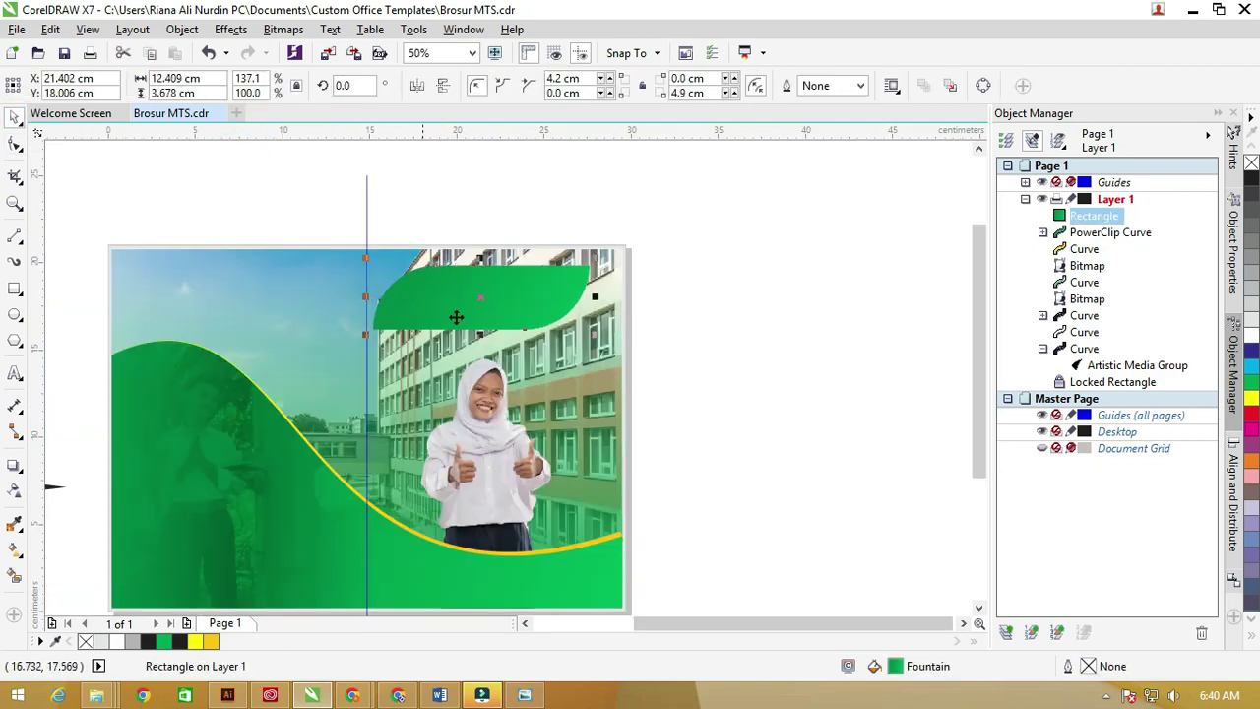
Bring the yellow wave stripe to the front of the layer
click(692, 478)
click(618, 529)
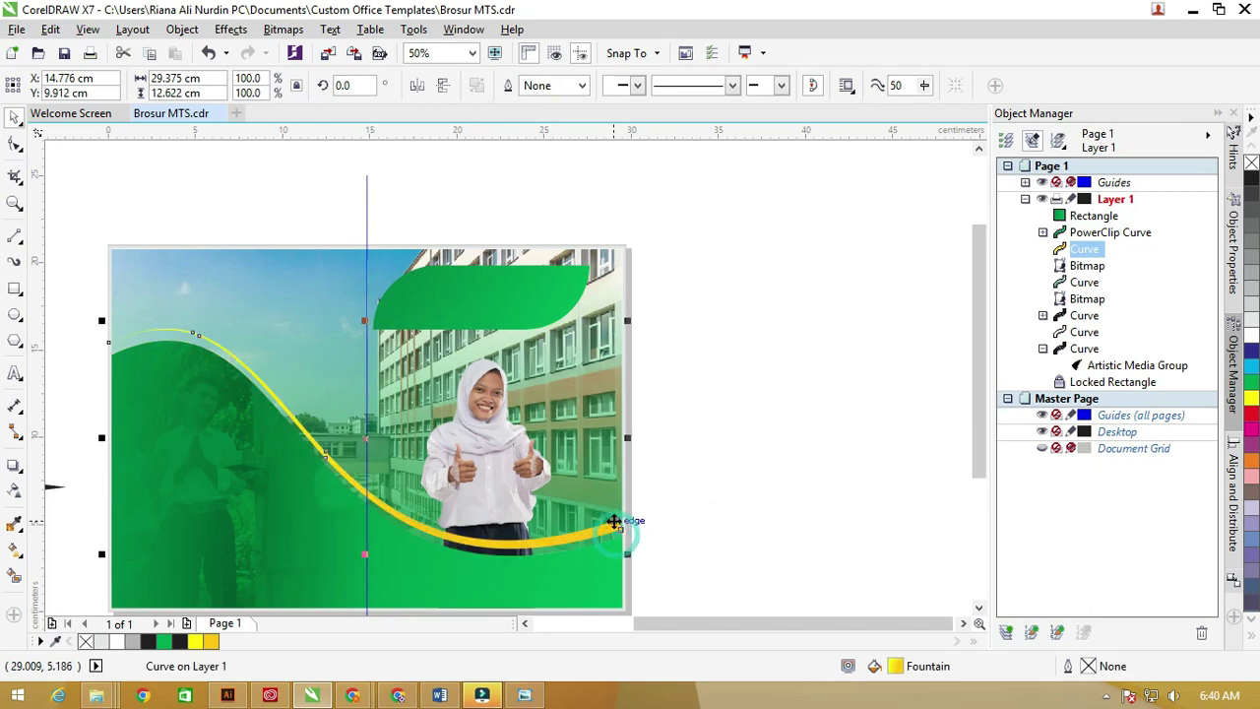
key(shift+Page_Up)
click(669, 416)
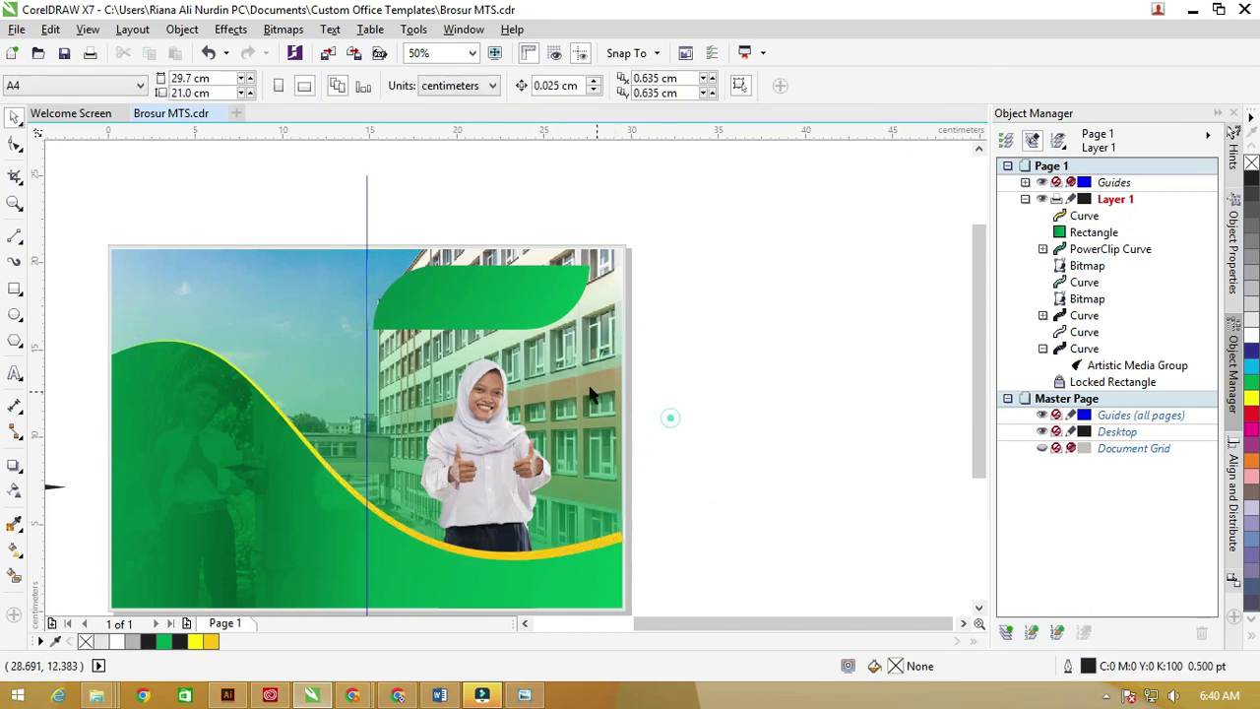
Move the green leaf shape right and slightly down, centring it at about X 22.3 cm, Y 17.9 cm
click(548, 309)
scroll(547, 309, up, 2)
drag(517, 301, 549, 303)
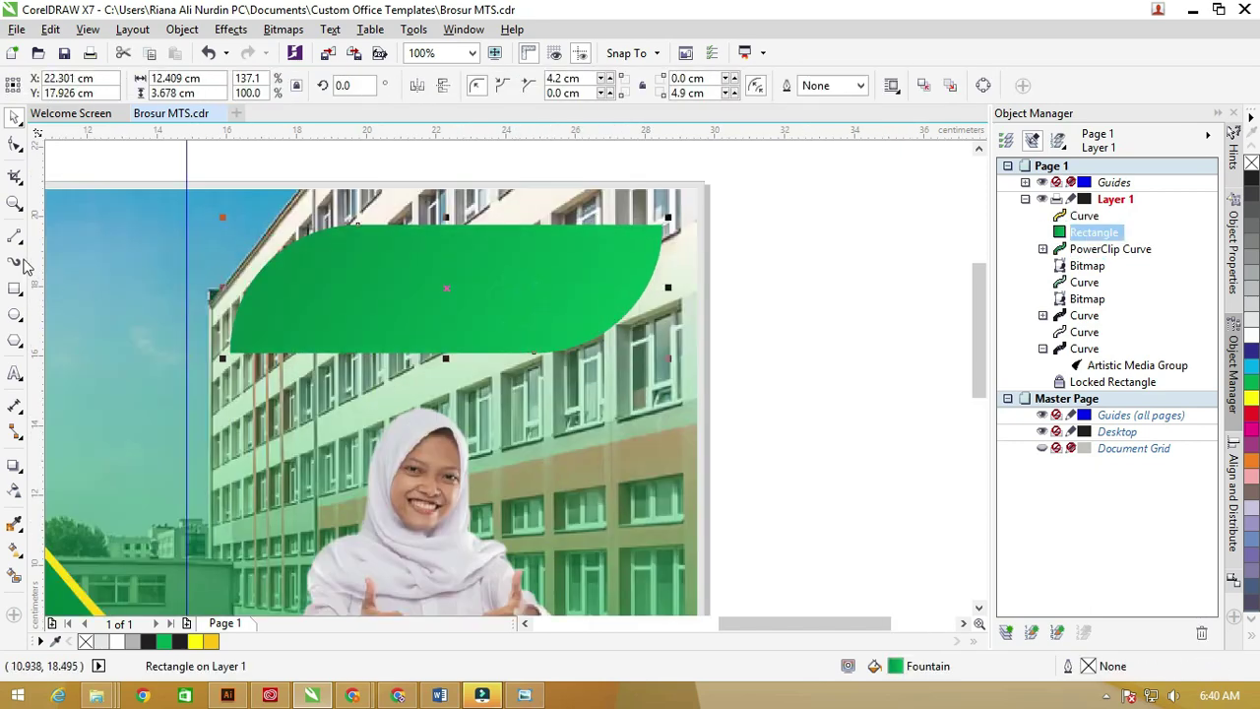
Convert the green leaf shape to curves for node editing
click(15, 144)
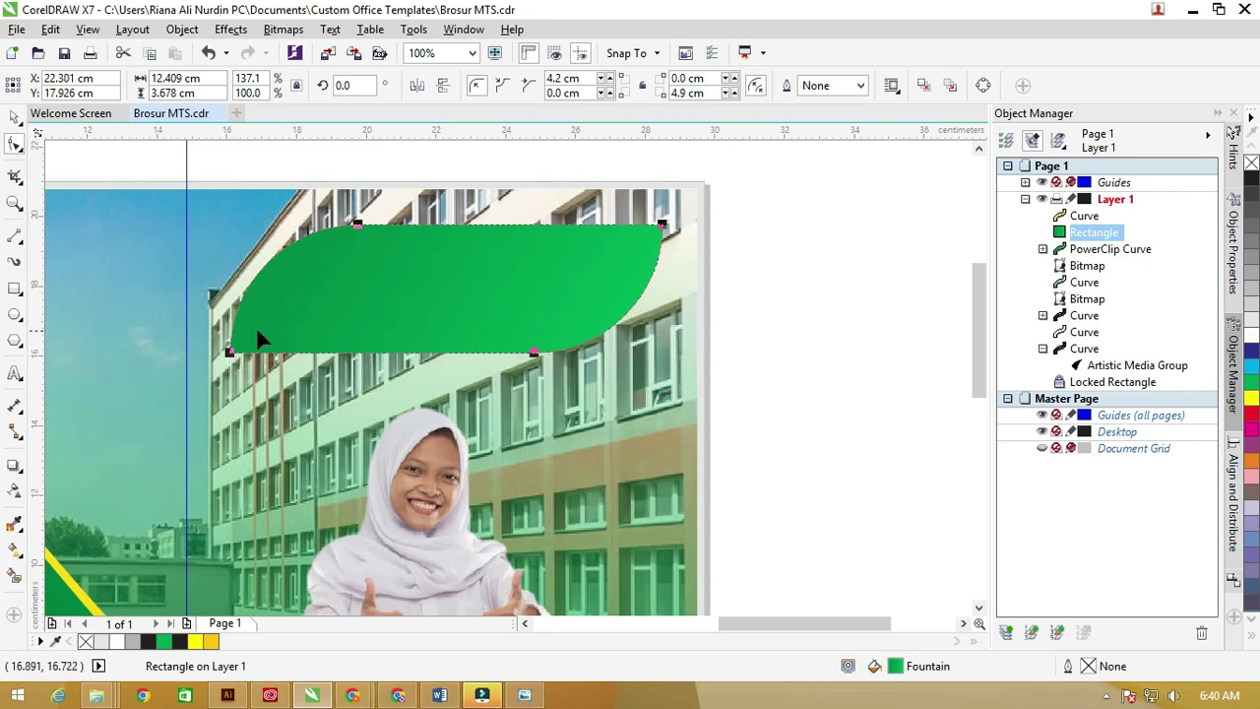
key(ctrl+q)
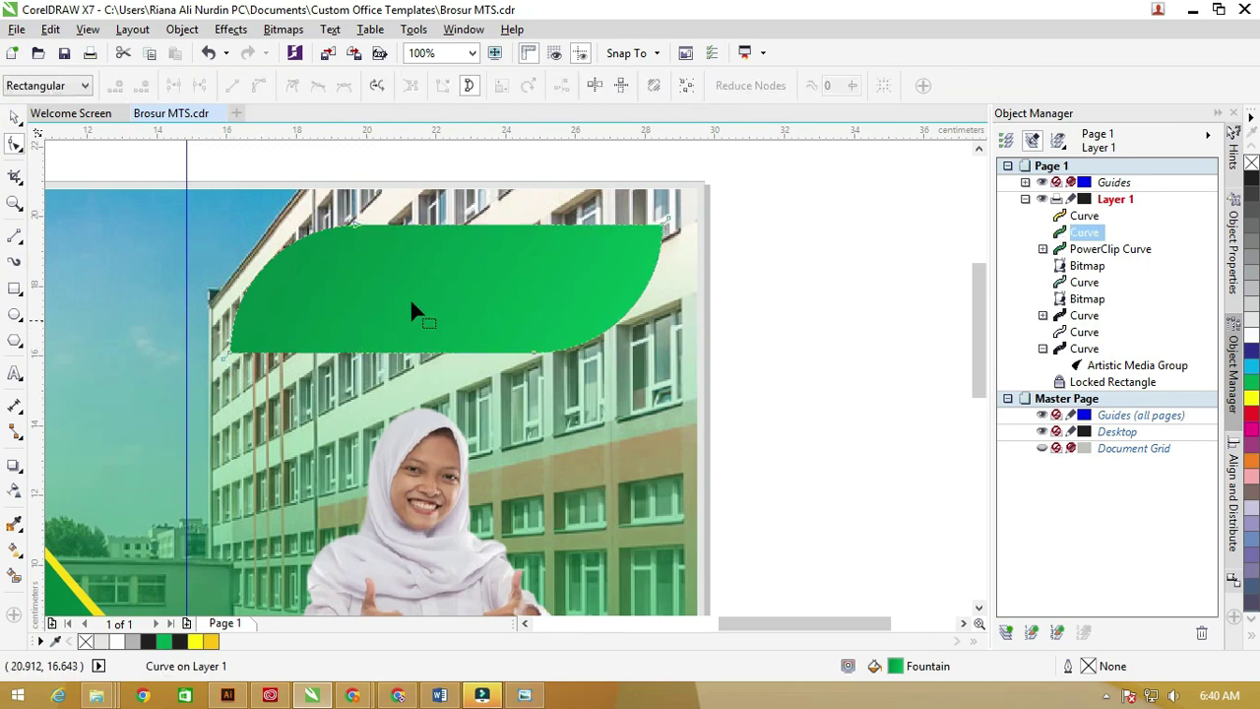
click(232, 357)
click(534, 356)
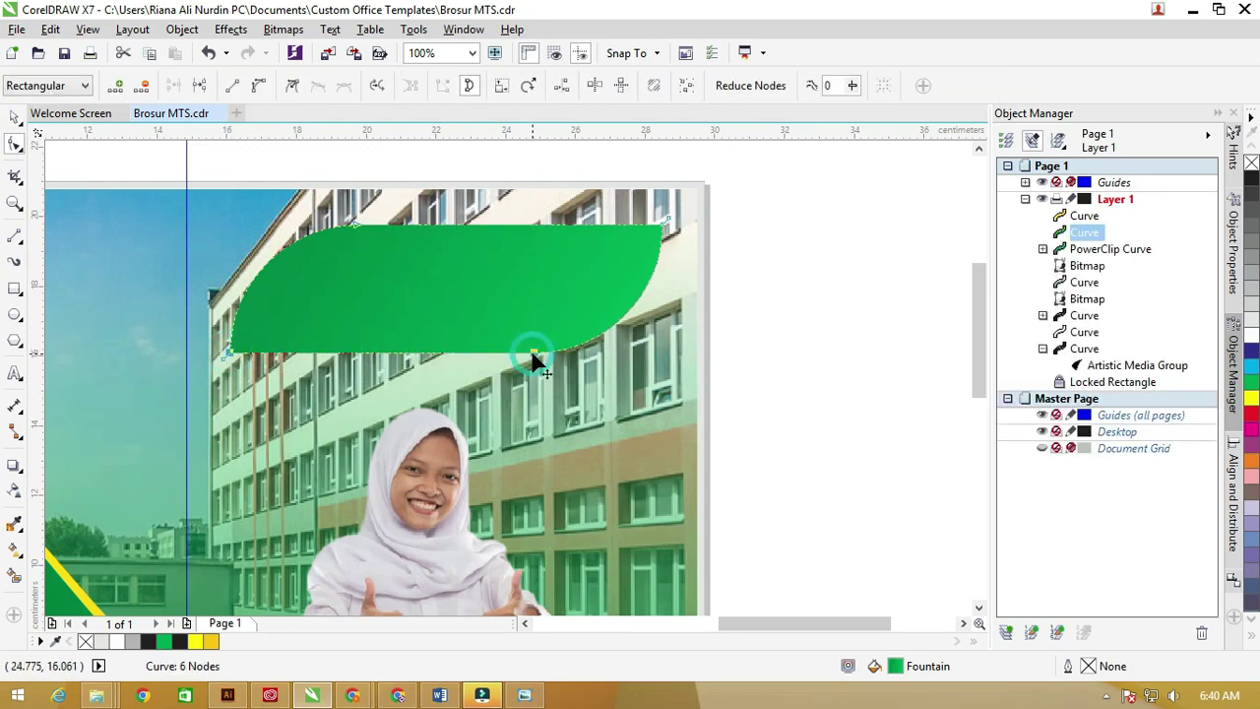
Duplicate the green leaf shape in place and give the copy no fill and a black hairline outline
key(ctrl+c)
key(ctrl+v)
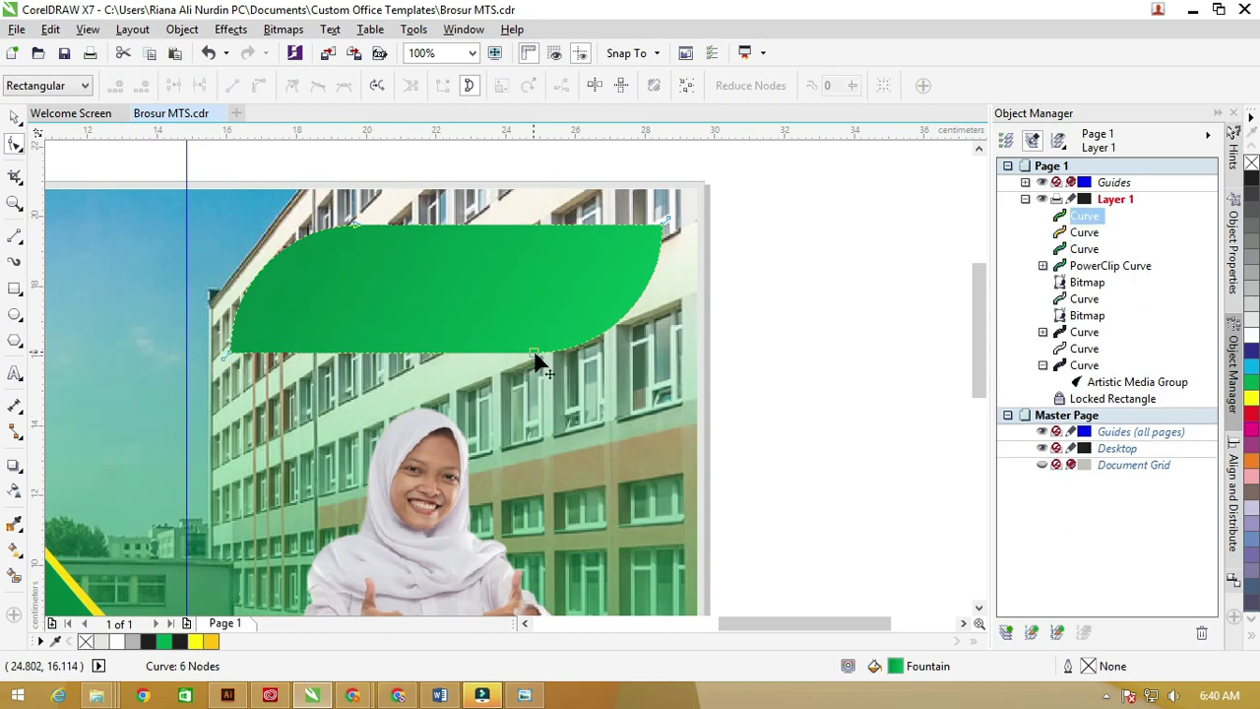
click(15, 118)
drag(489, 335, 703, 325)
key(ctrl+z)
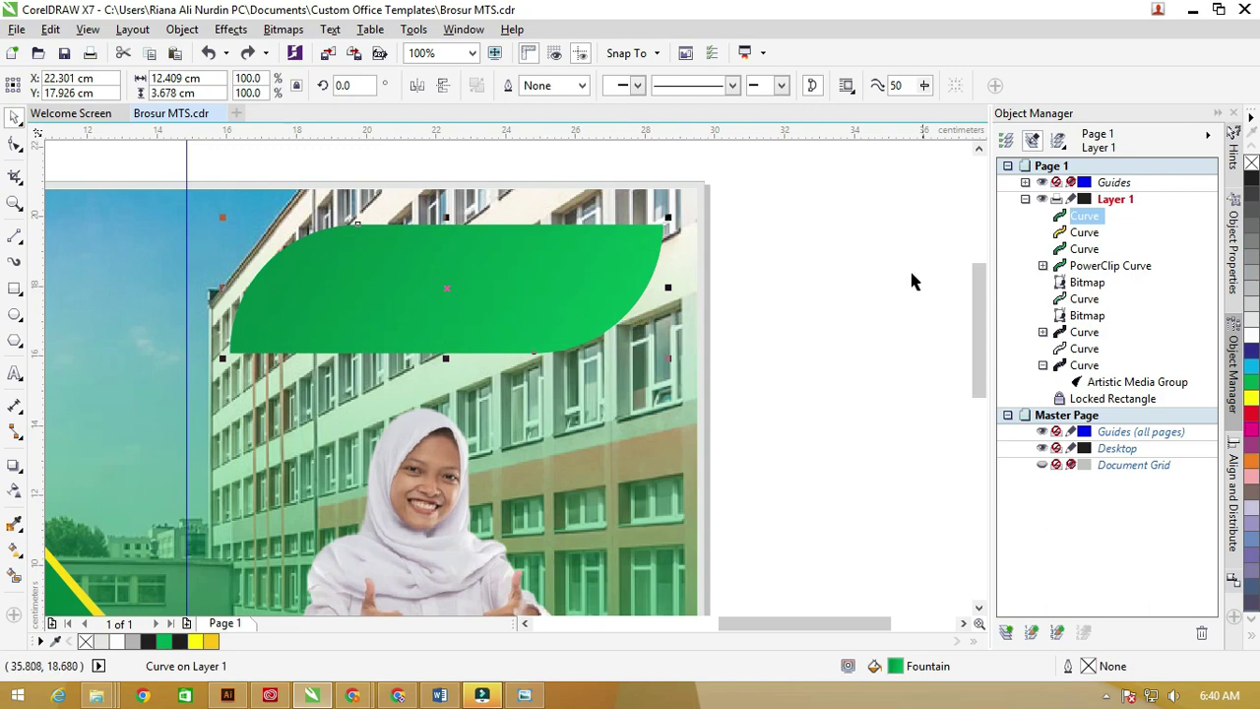
click(1251, 163)
right_click(1251, 179)
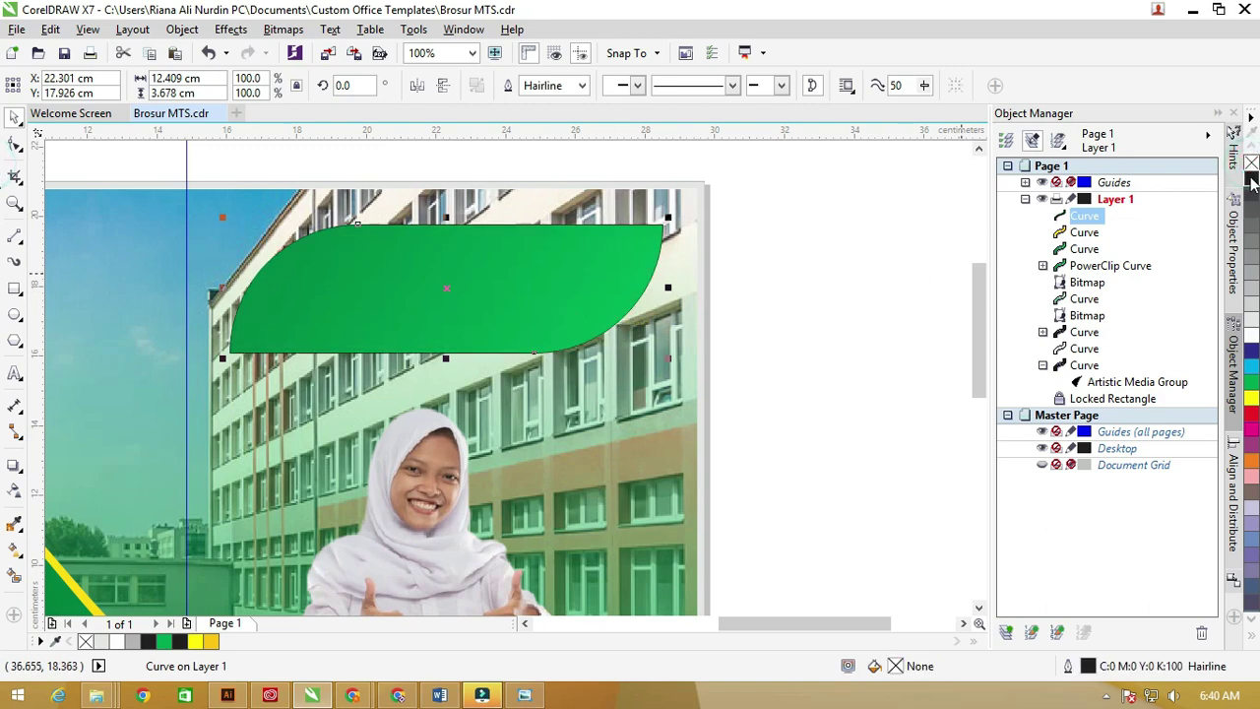
Break the outline copy at its upper-left node and delete that node, keeping only the bottom and right edges
scroll(197, 234, up, 1)
click(15, 145)
click(519, 222)
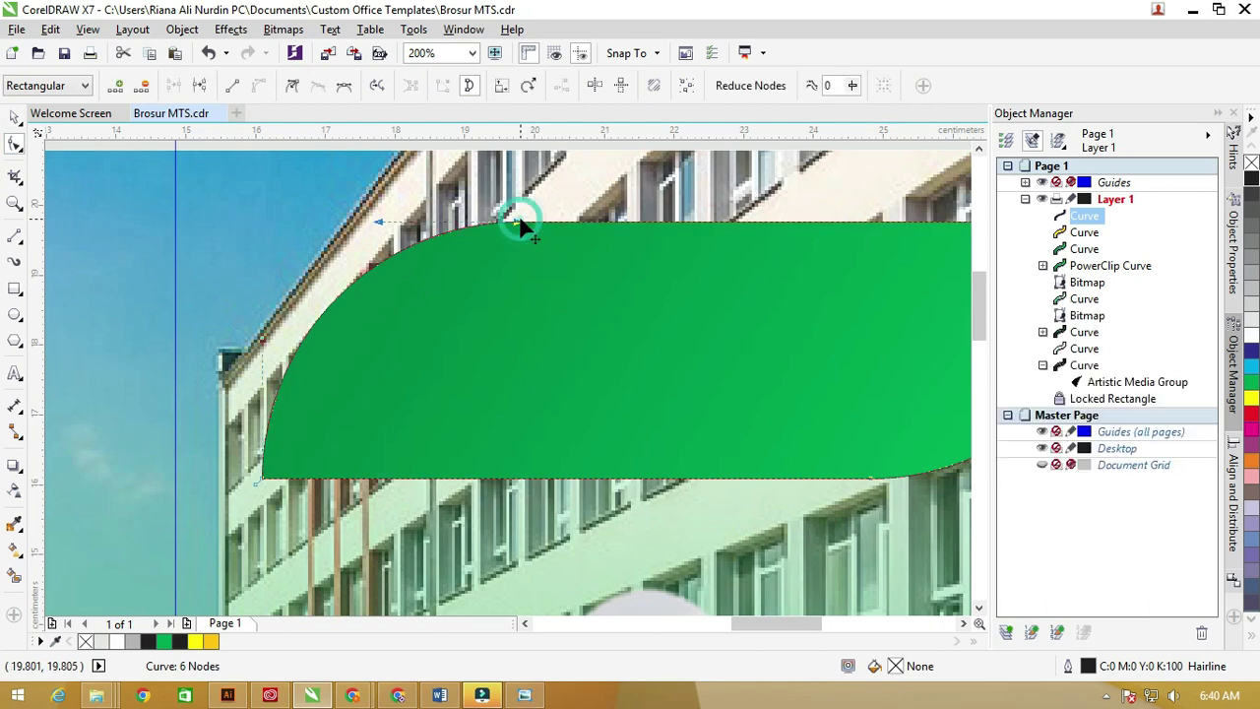
click(513, 222)
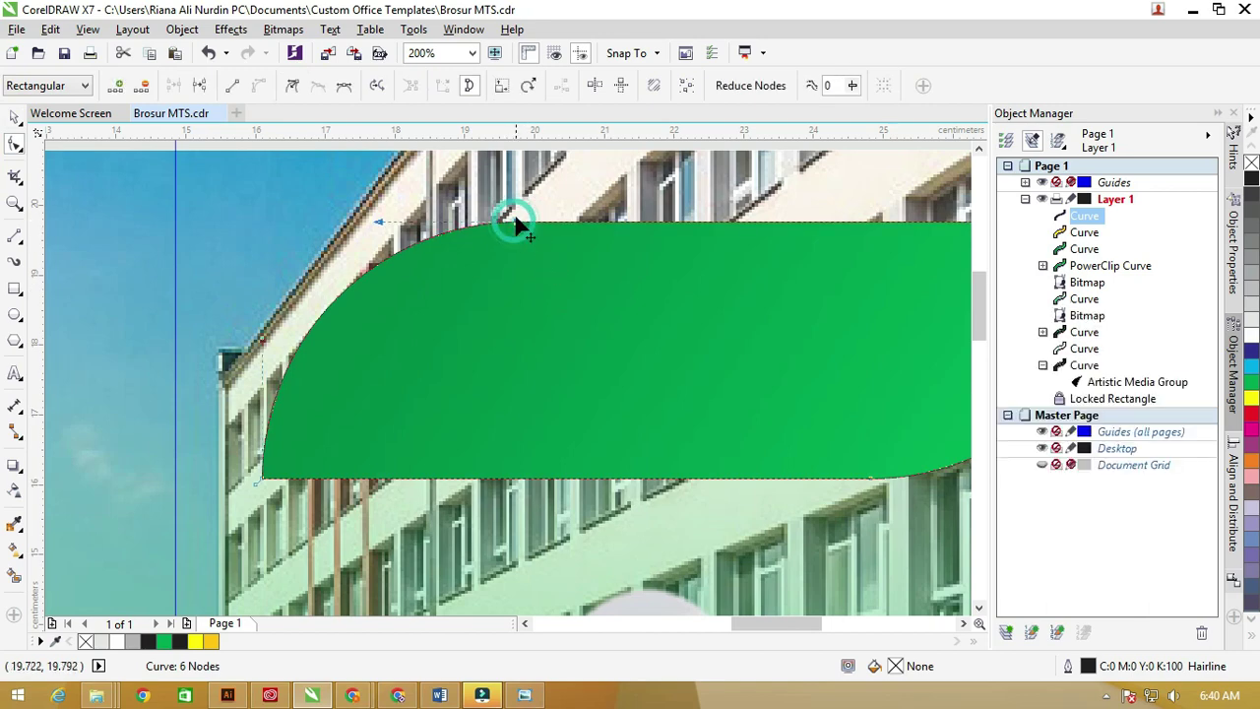
click(202, 88)
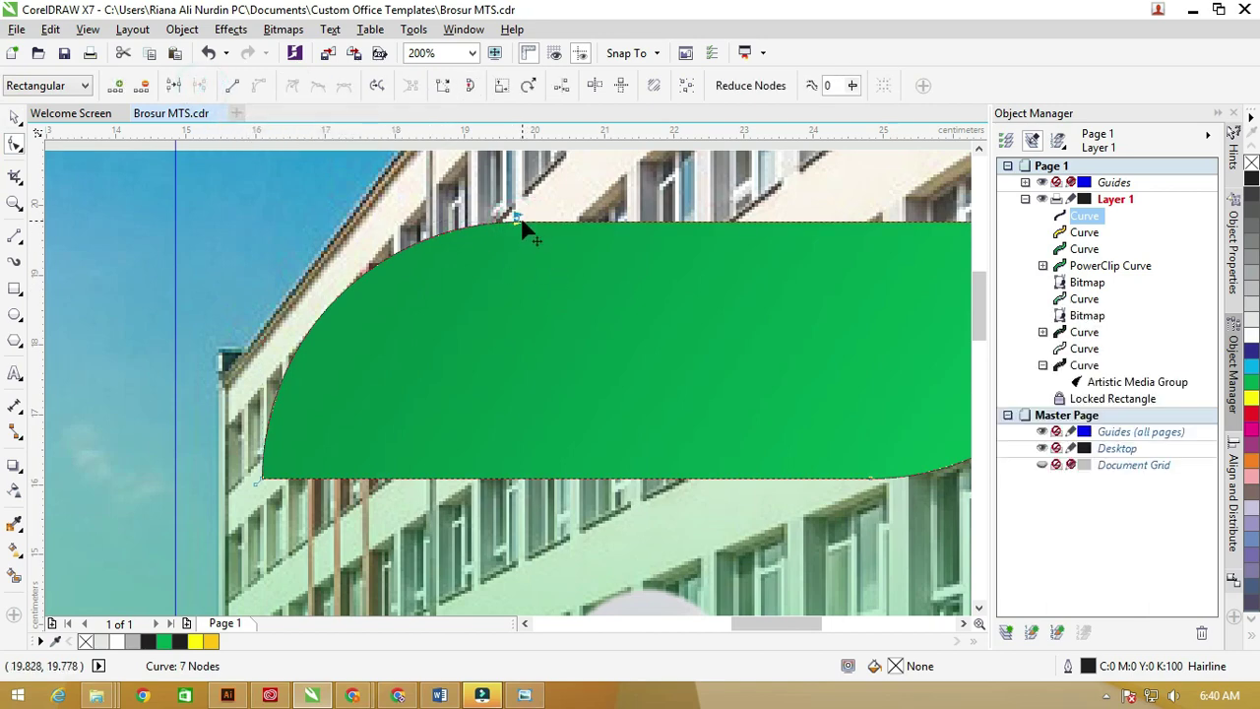
key(Delete)
scroll(360, 366, down, 1)
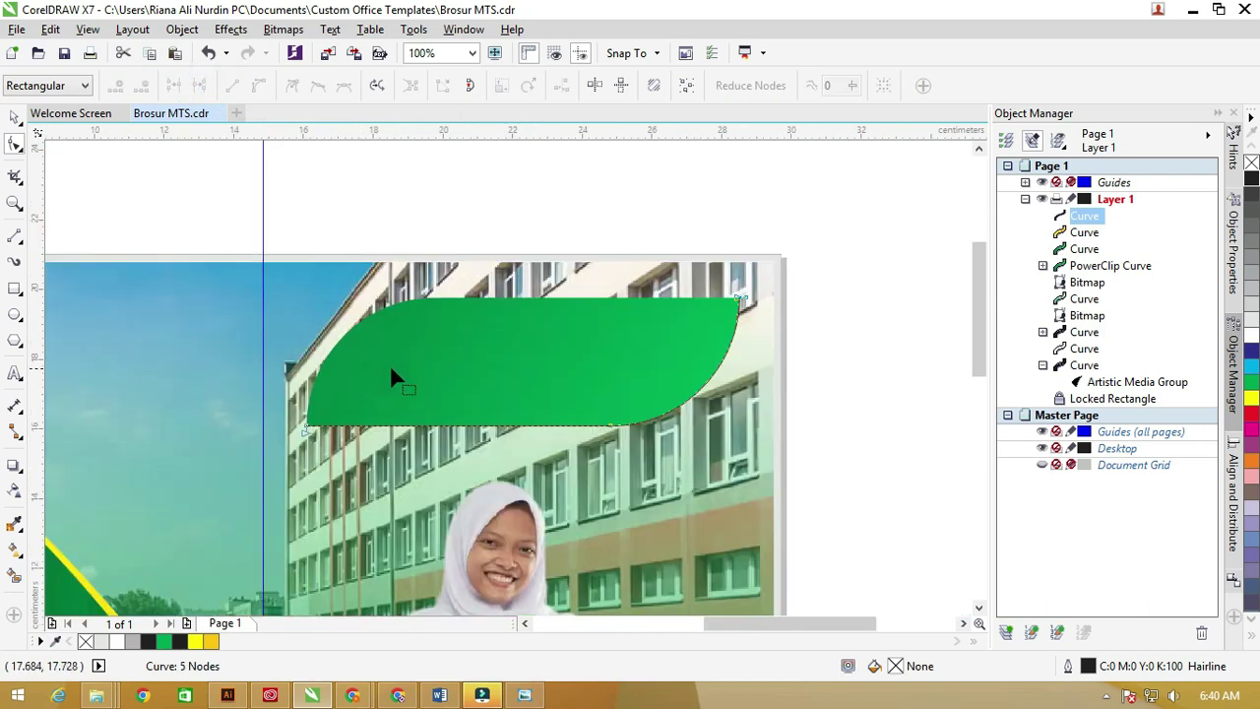
click(16, 120)
click(349, 169)
click(640, 421)
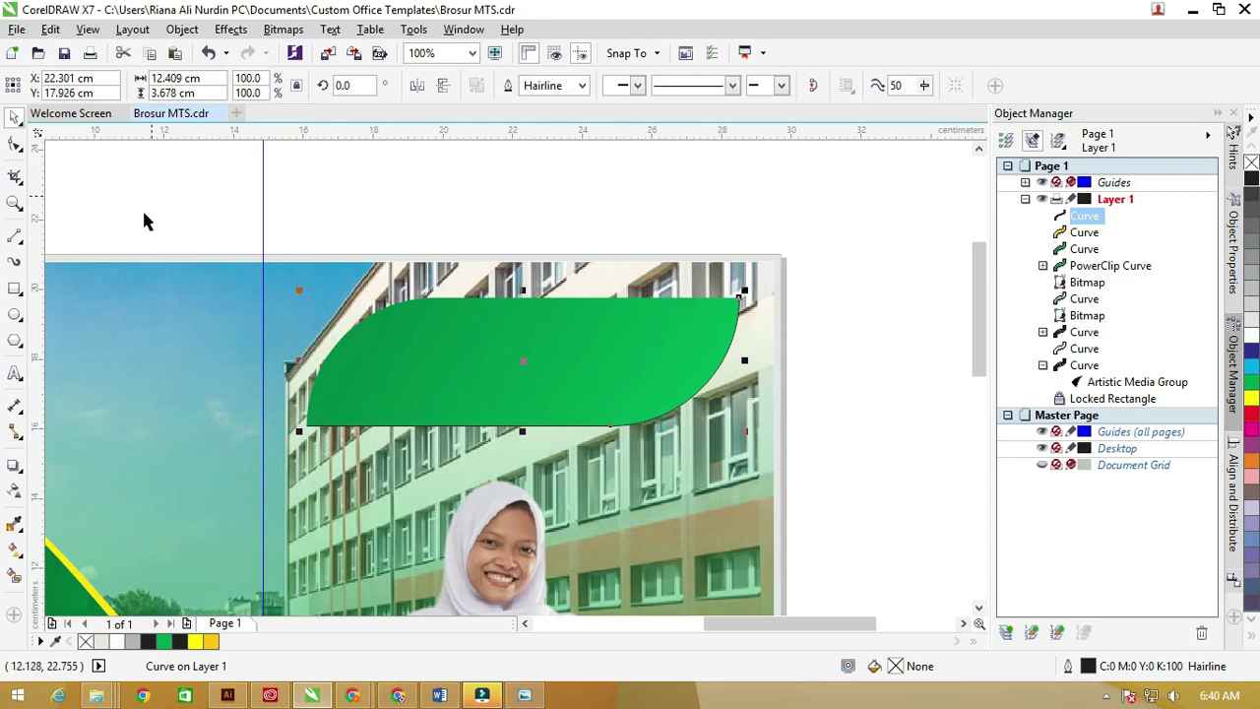
Apply a tapered Artistic Media preset stroke, 0.5 cm wide, to the open outline
click(15, 260)
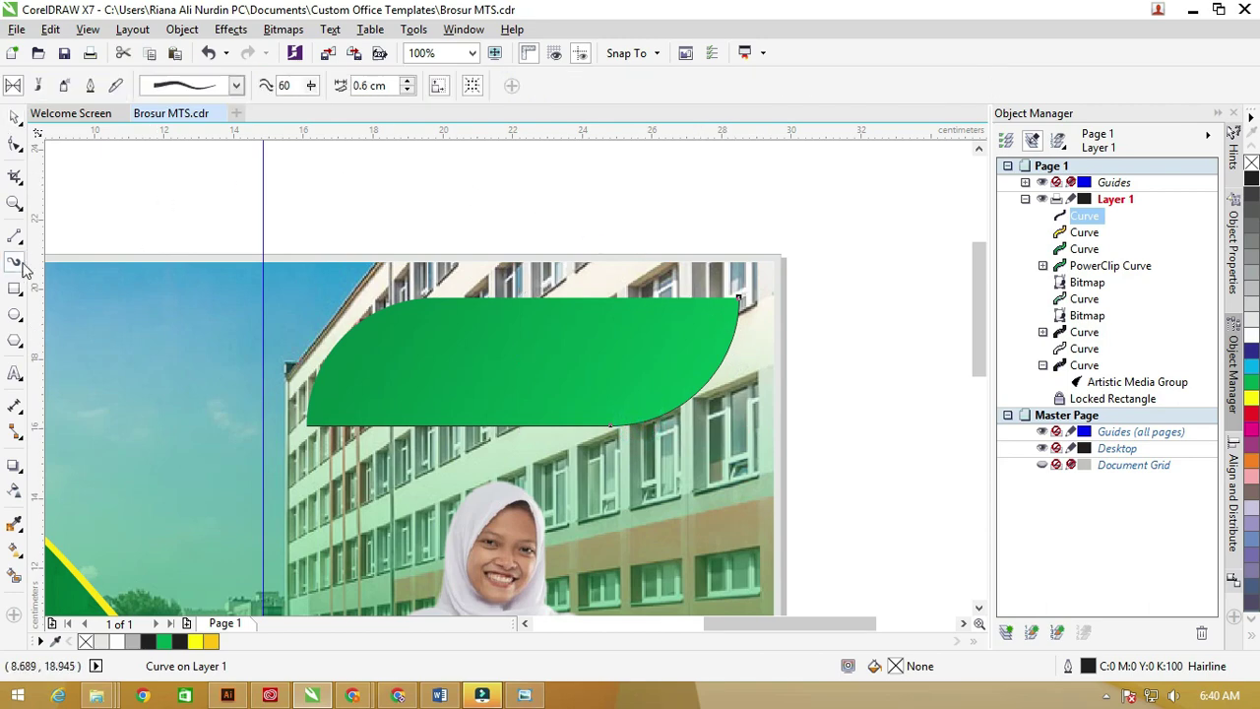
click(235, 86)
click(212, 434)
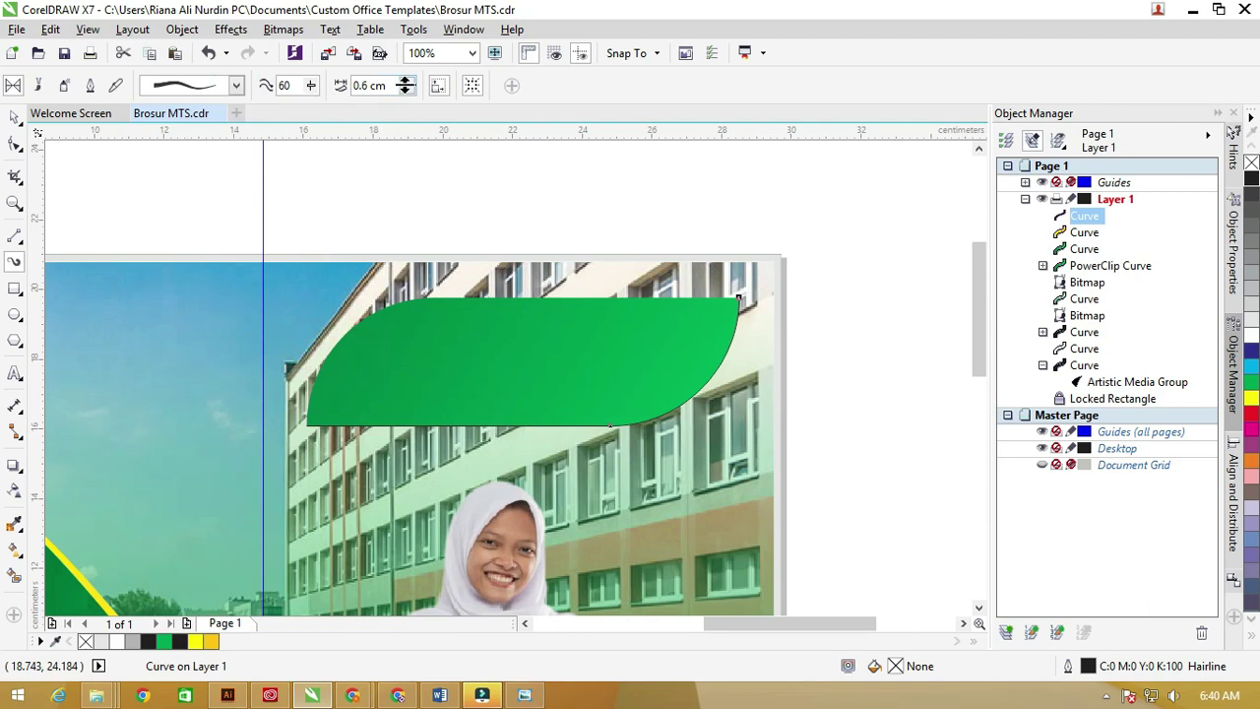
click(405, 81)
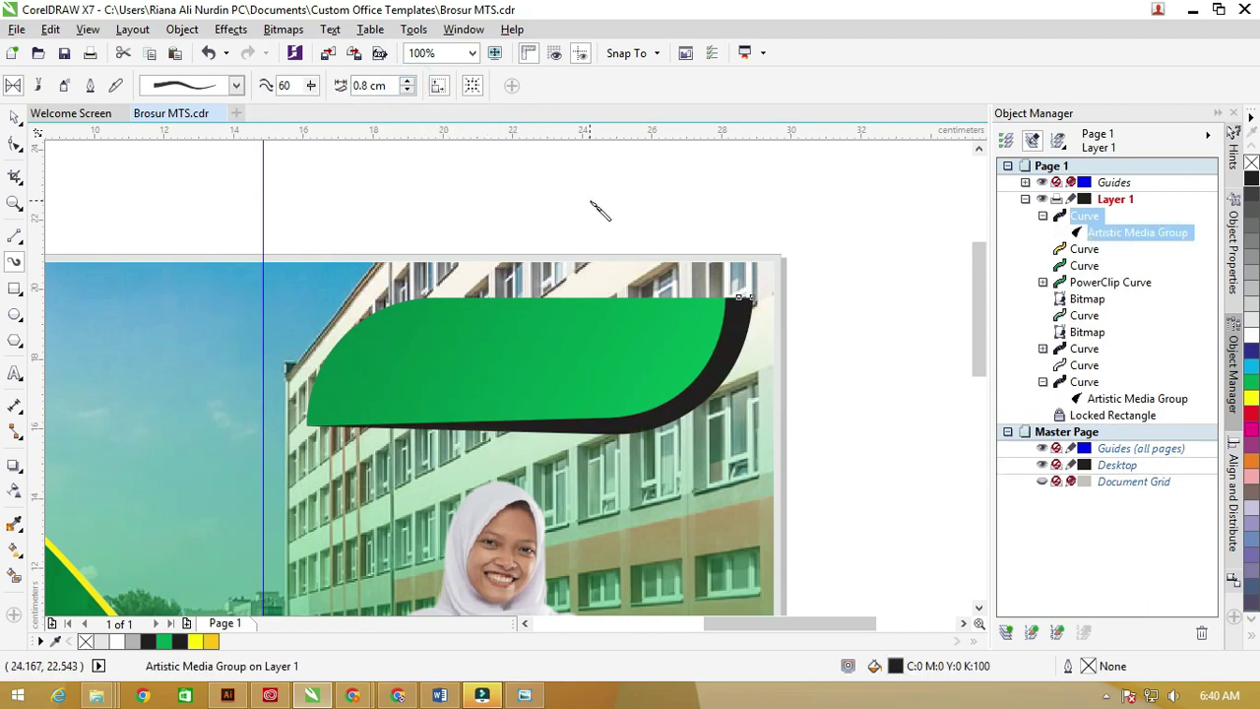
click(406, 90)
click(407, 91)
click(408, 82)
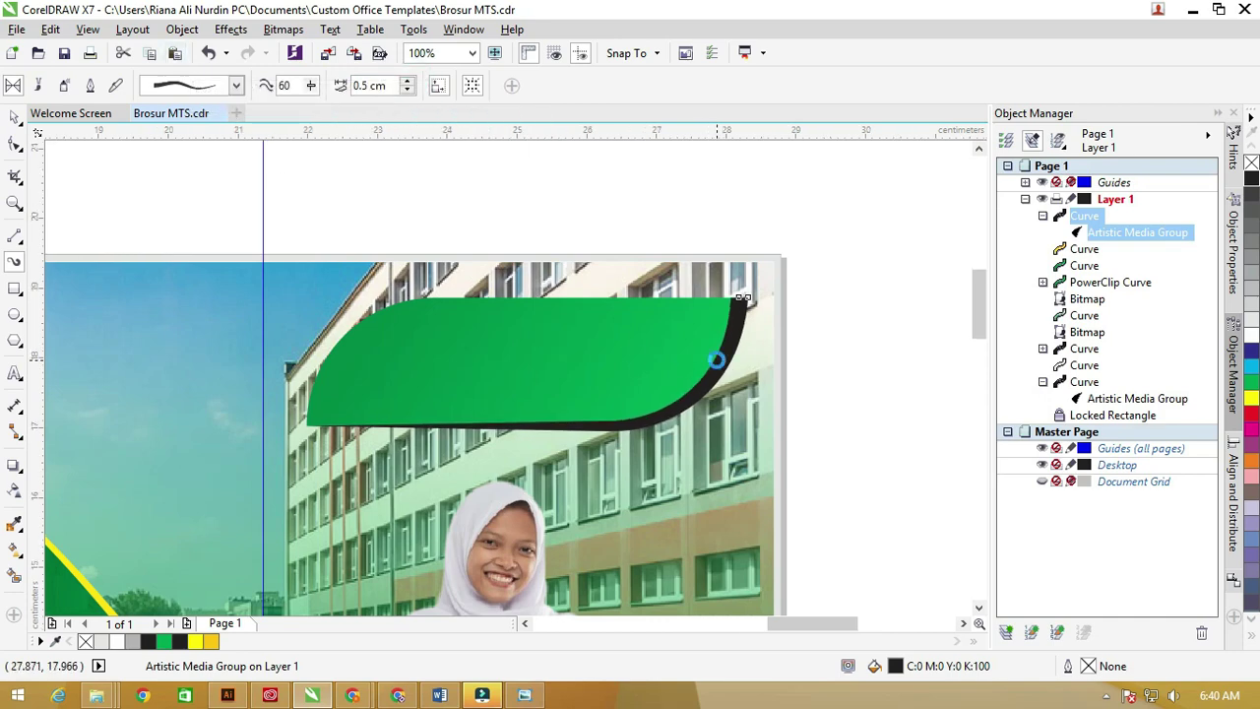
scroll(738, 365, up, 1)
right_click(737, 364)
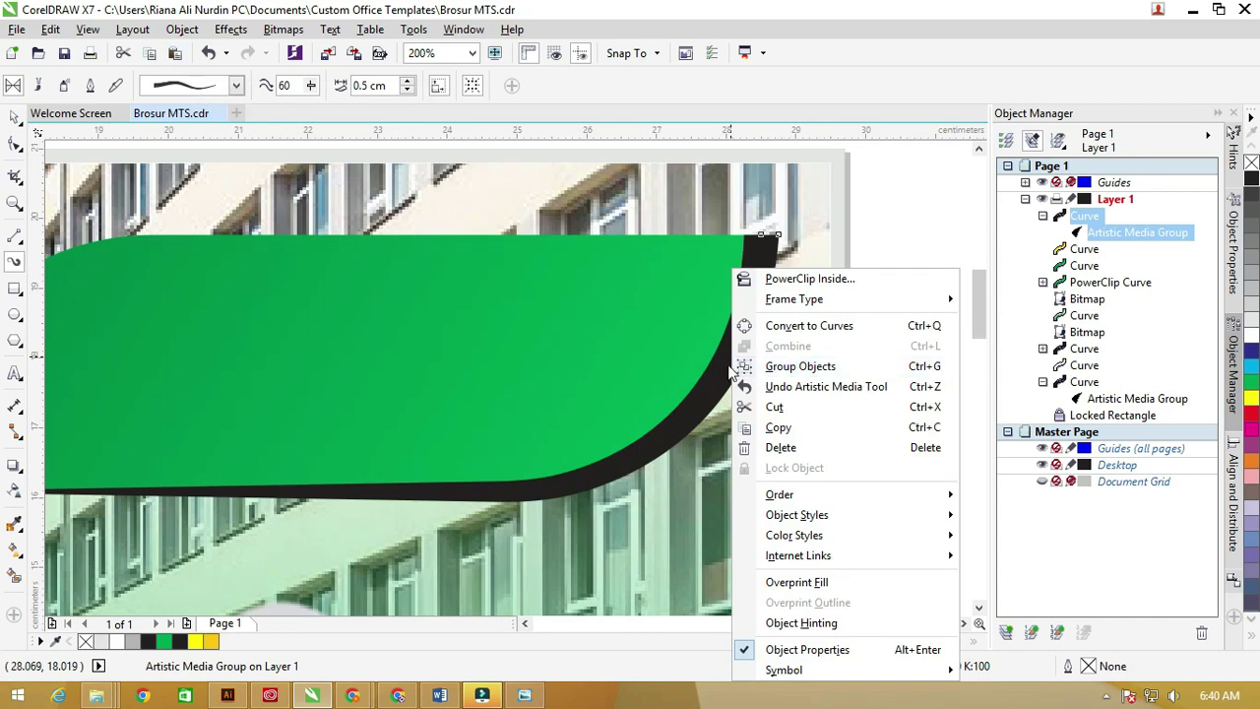
key(Escape)
scroll(726, 364, up, 1)
right_click(729, 372)
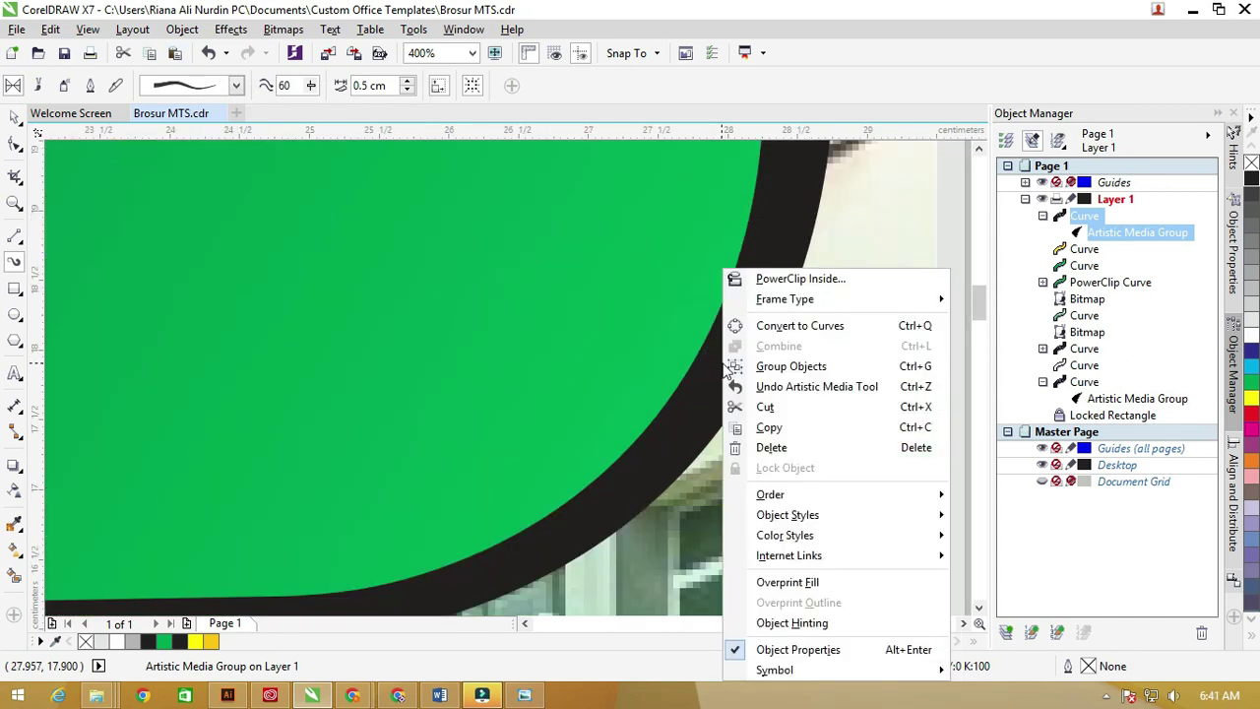
key(Escape)
right_click(674, 429)
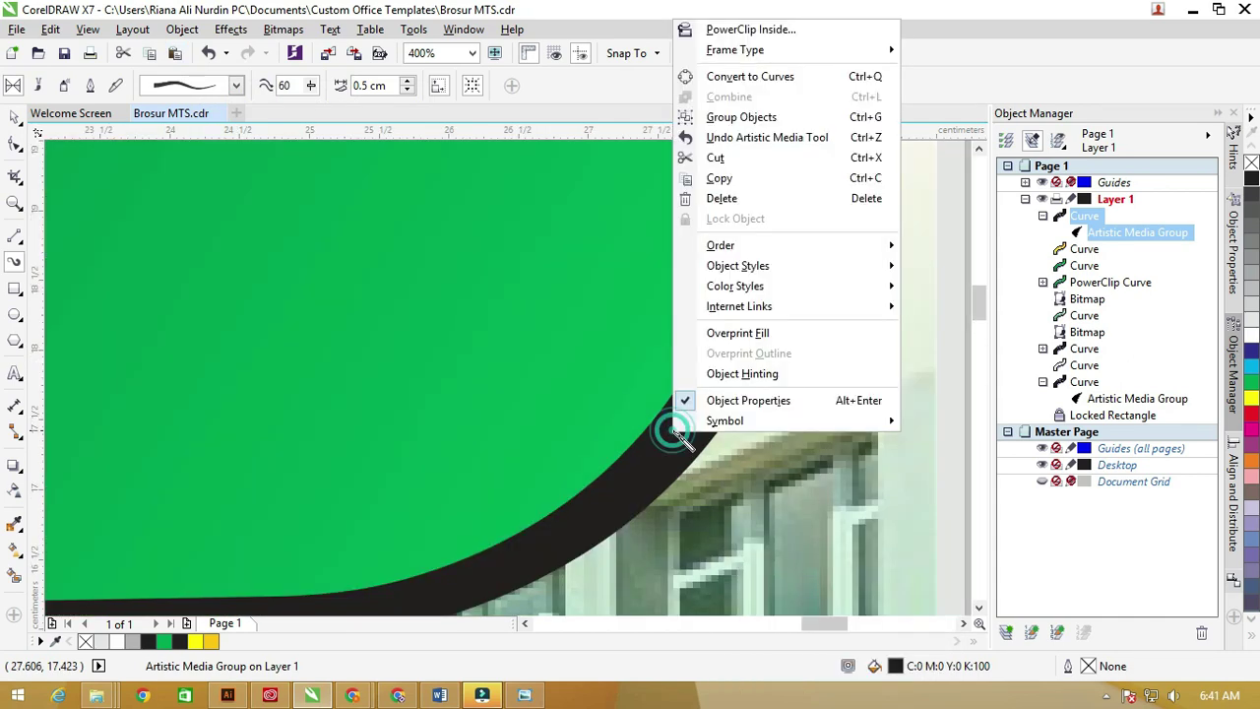
key(Escape)
scroll(657, 387, down, 2)
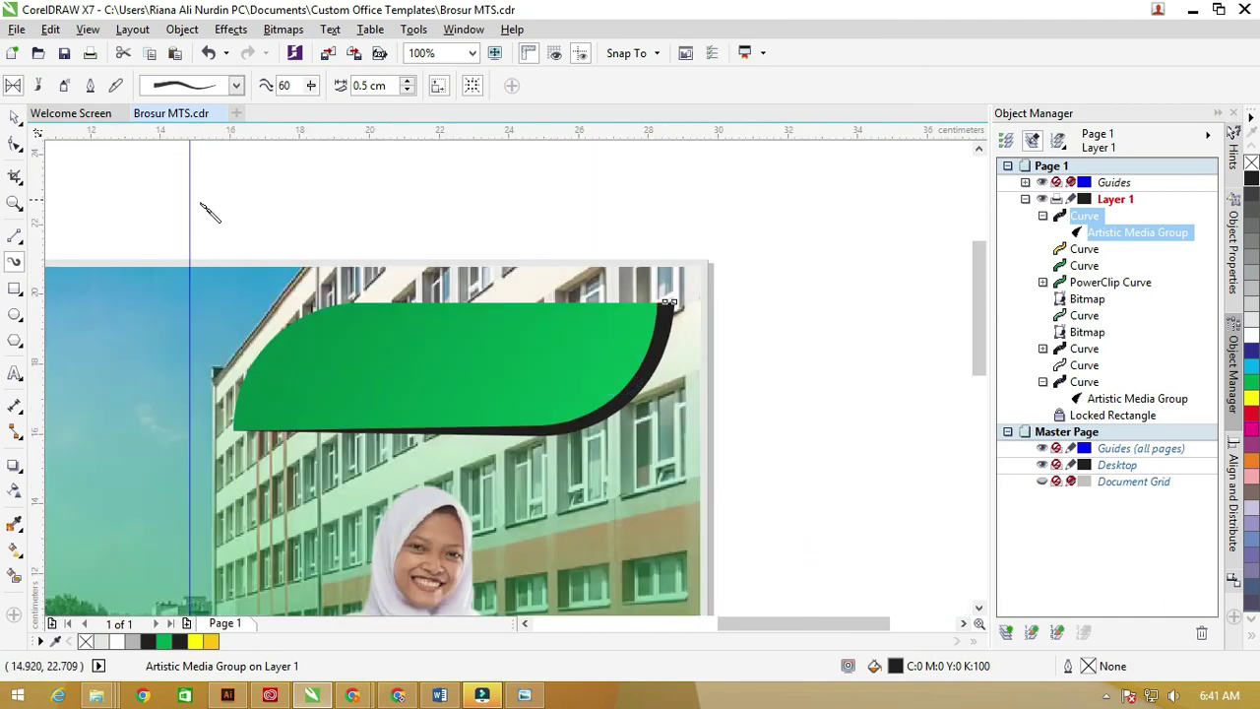
right_click(670, 311)
key(Escape)
Break the leaf shape's artistic media group apart into separate curves
scroll(667, 310, up, 2)
right_click(658, 302)
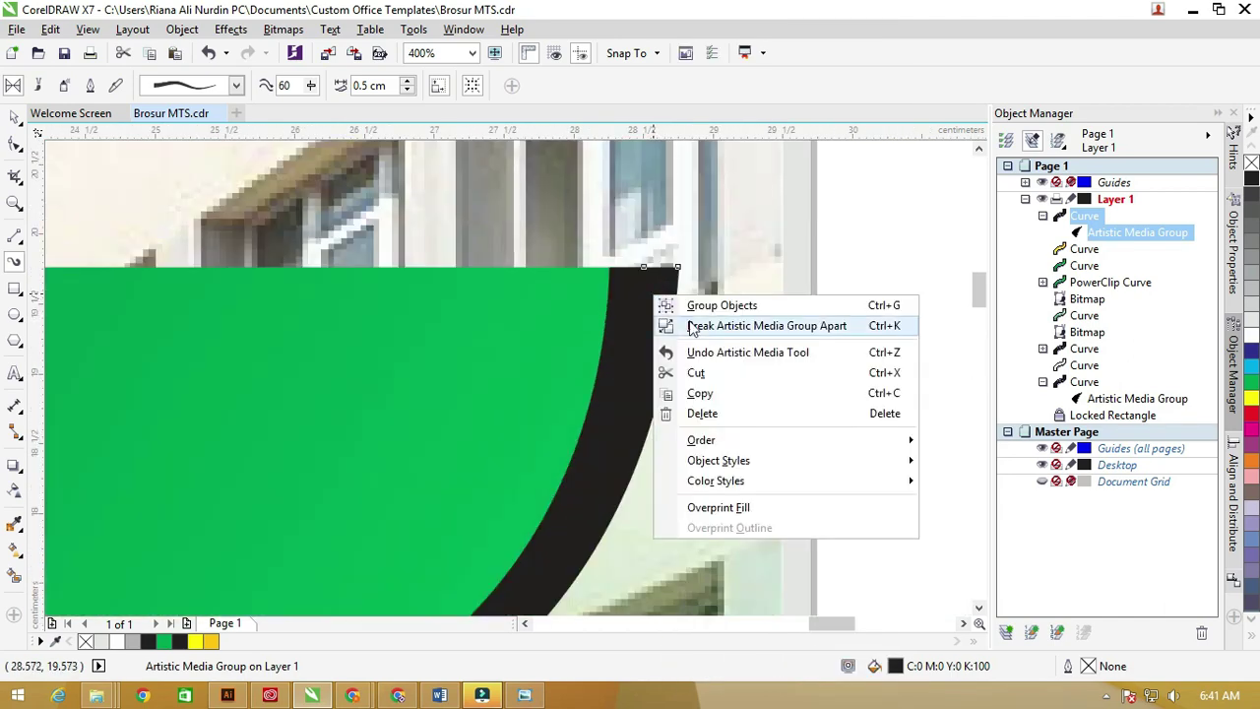
click(687, 326)
scroll(683, 324, down, 1)
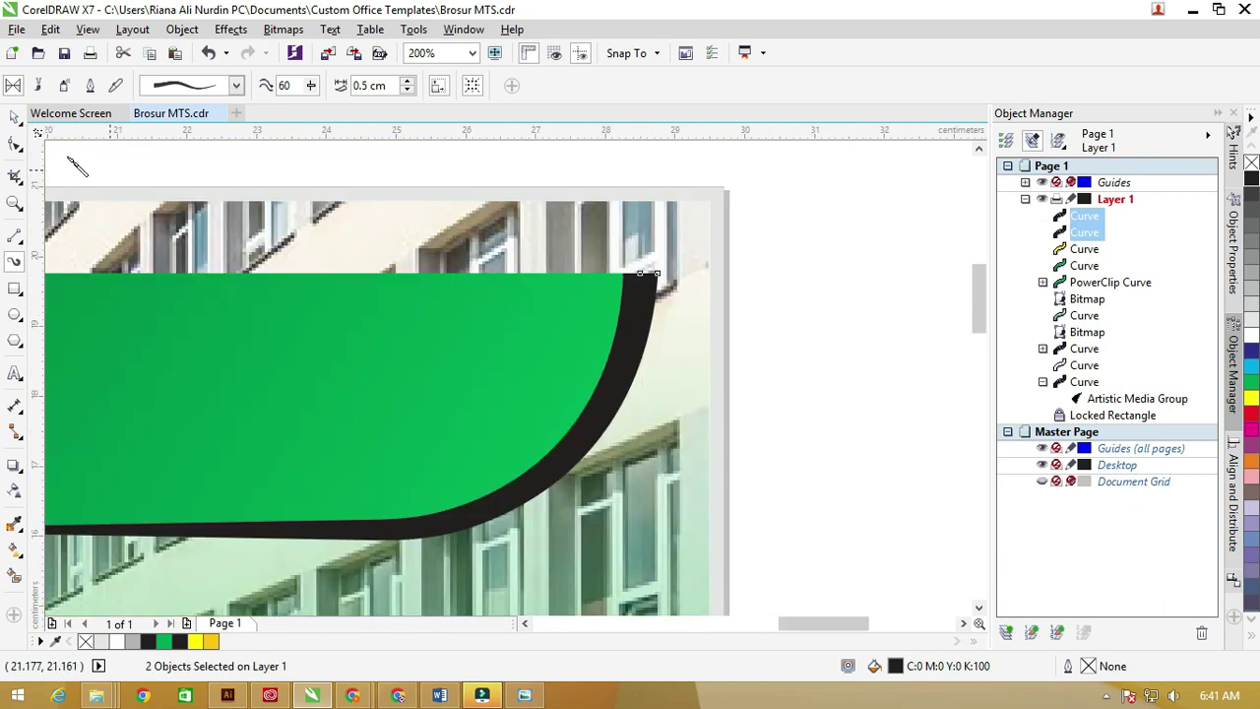
Delete the leftover thin path separated from the black tapered stroke
click(287, 176)
click(619, 352)
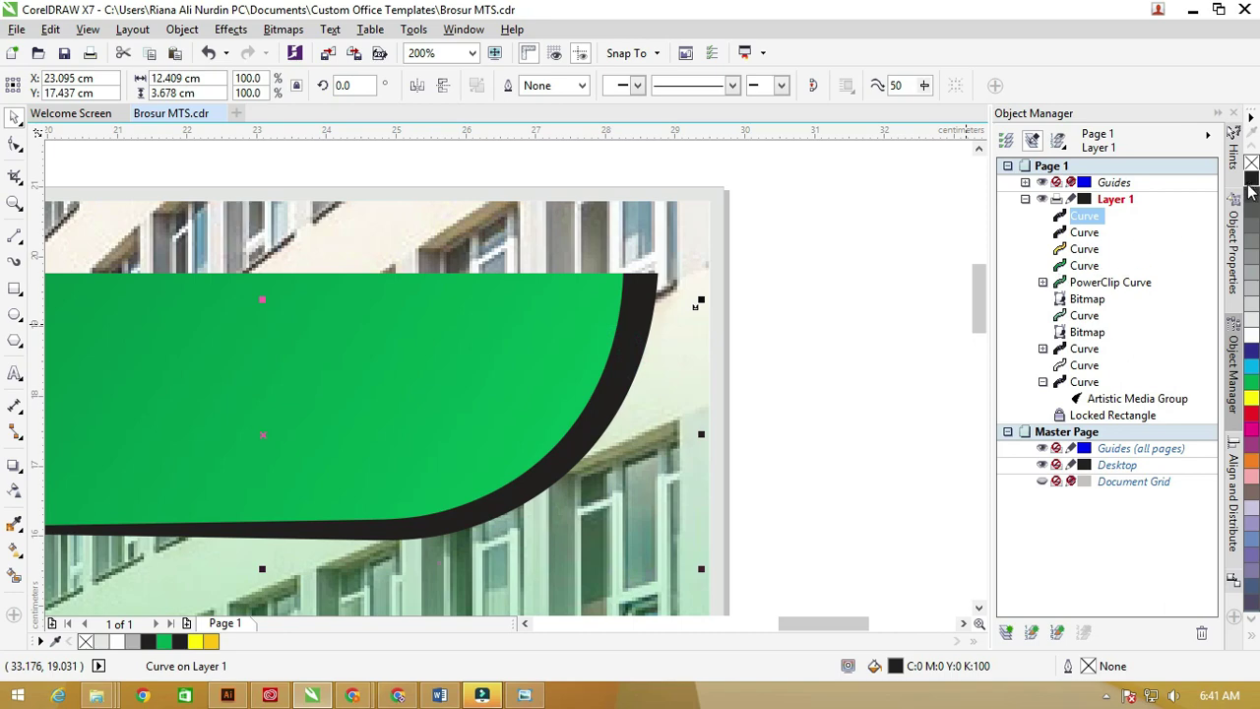
click(871, 252)
click(697, 330)
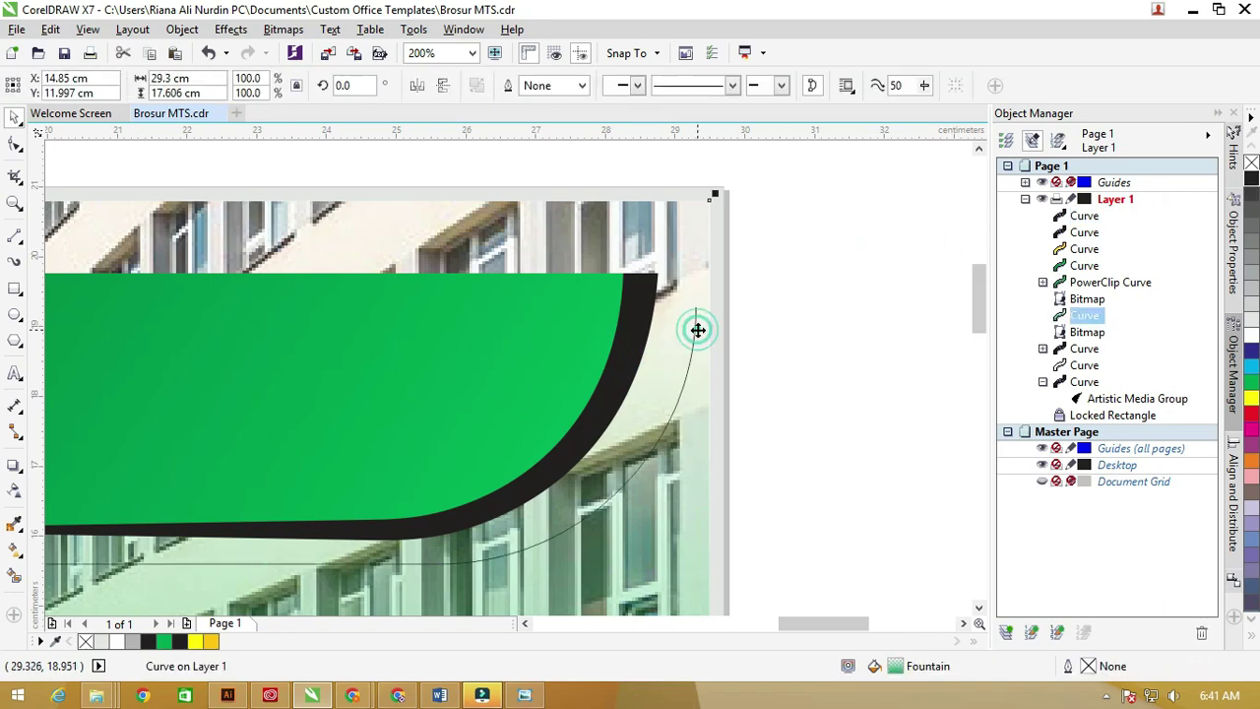
scroll(711, 331, down, 2)
click(705, 346)
click(703, 342)
key(Delete)
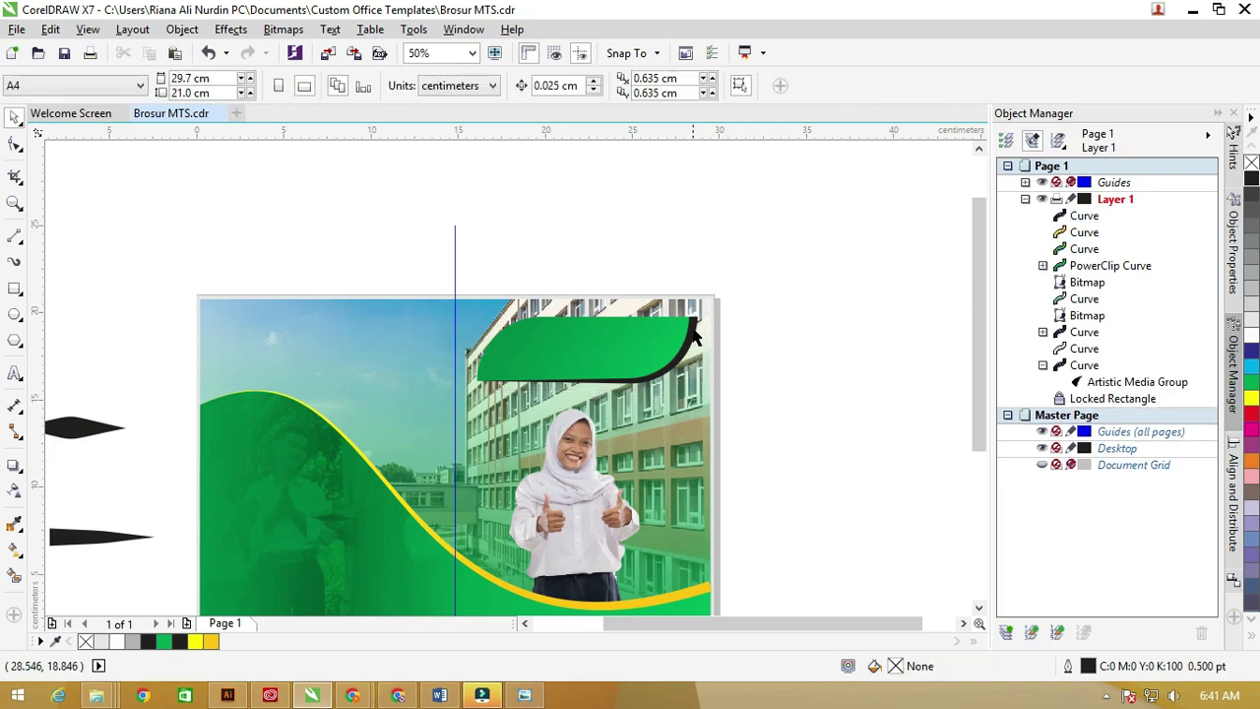
Fill the black tapered stroke along the leaf shape with the wave stripe's yellow fountain fill
click(695, 337)
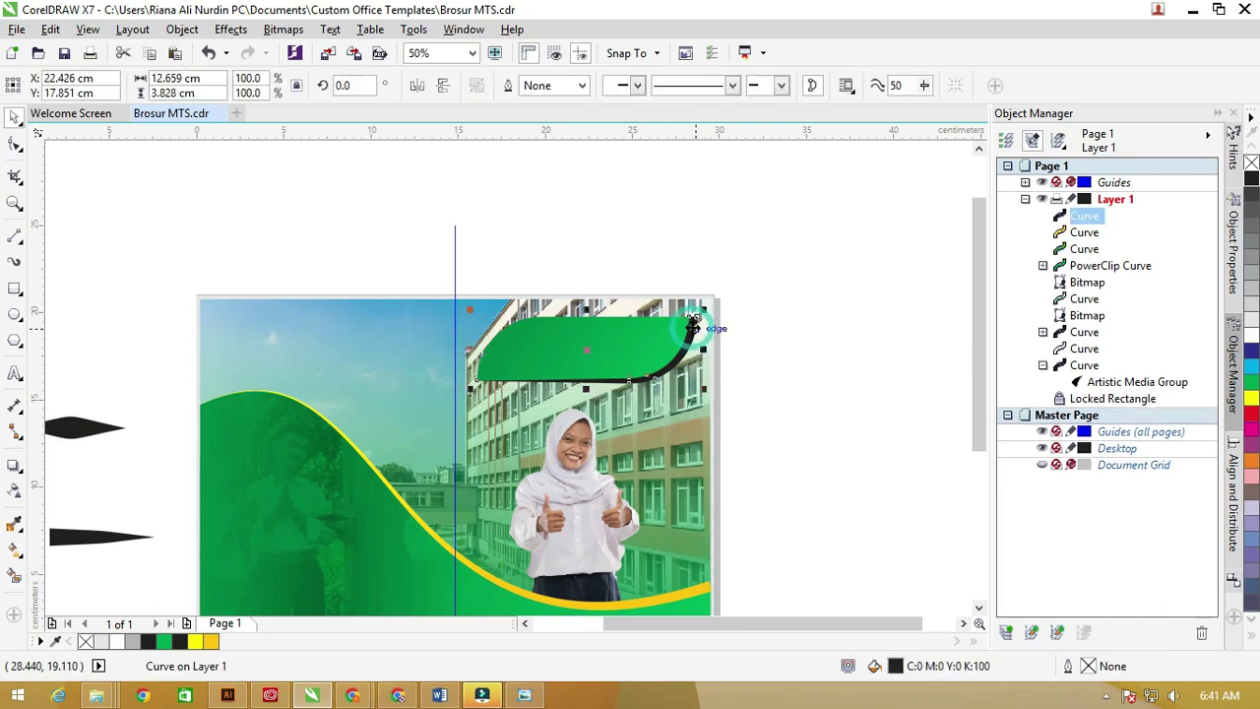
click(16, 552)
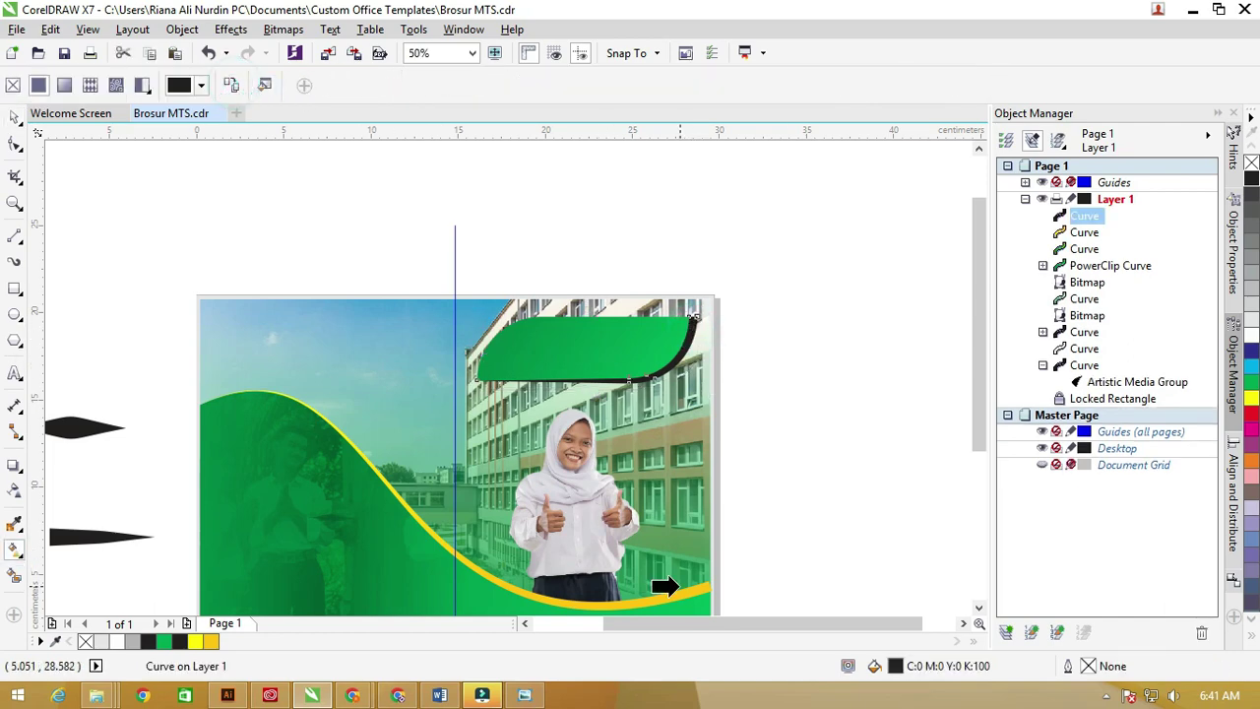
drag(502, 333, 611, 376)
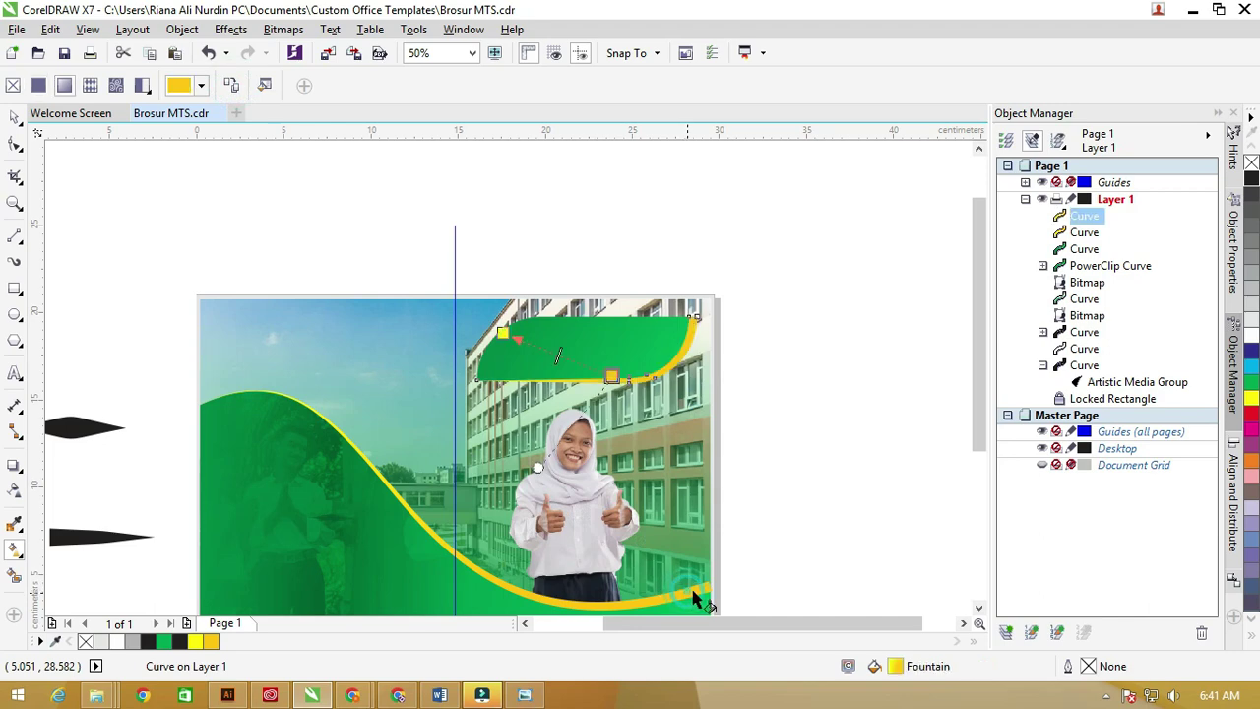
click(15, 118)
click(444, 276)
scroll(548, 352, up, 1)
scroll(545, 326, down, 2)
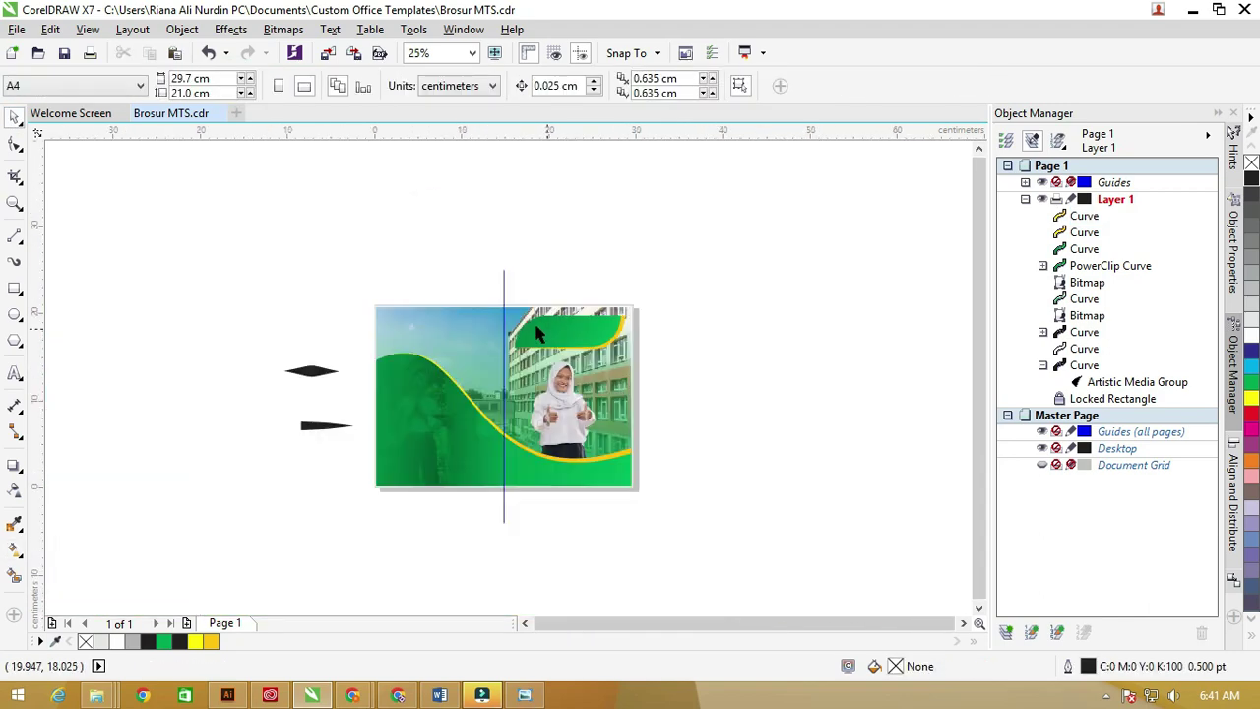
click(515, 248)
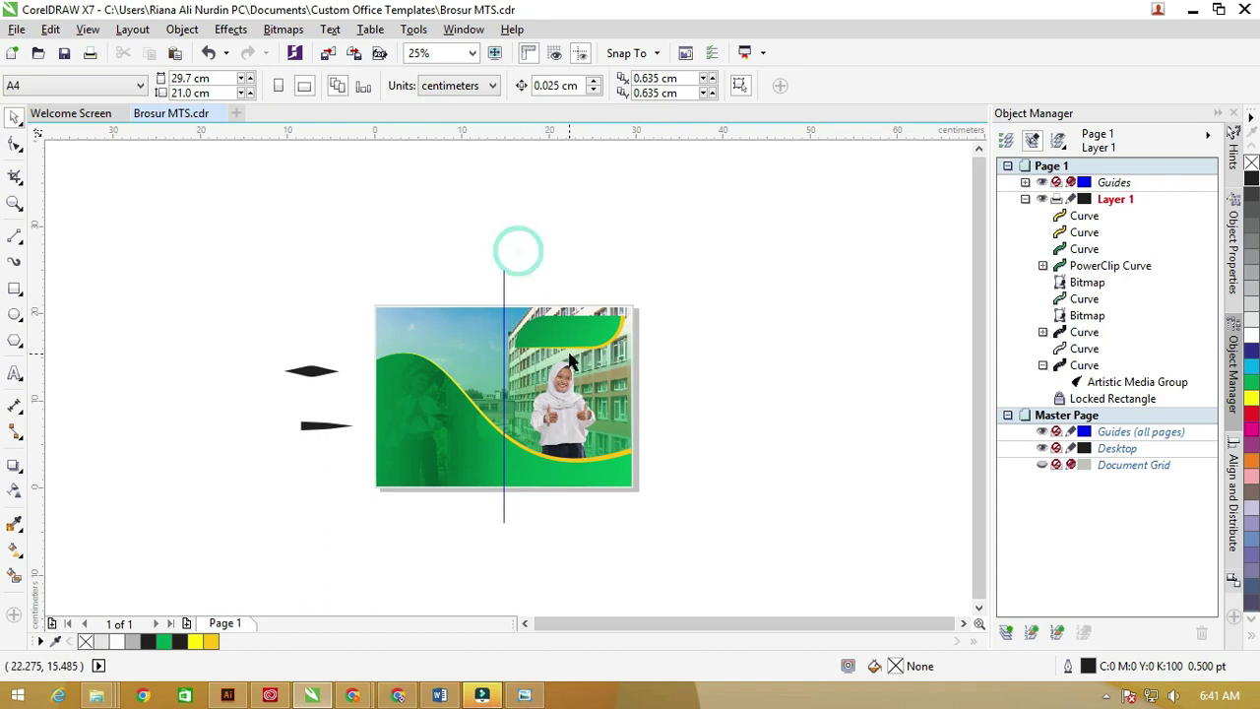
scroll(502, 391, up, 1)
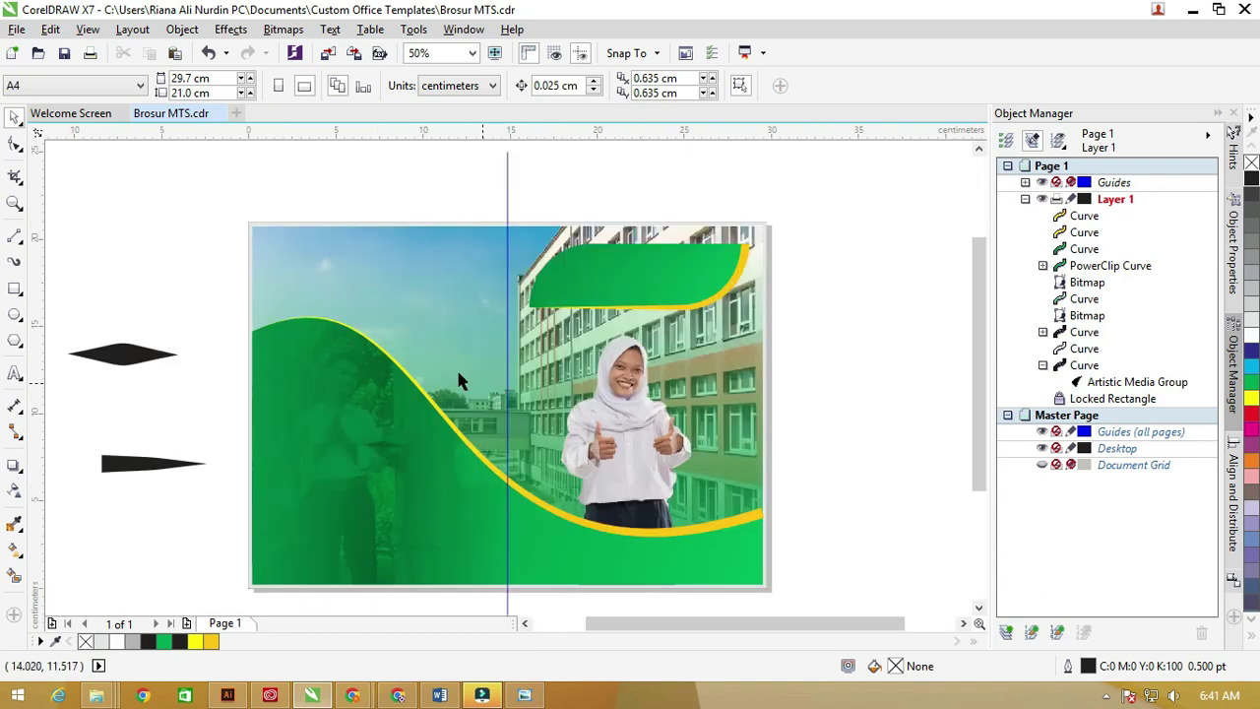
Draw a circle about 3.33 cm in diameter over the page's upper-left corner
click(17, 320)
drag(202, 175, 283, 274)
key(space)
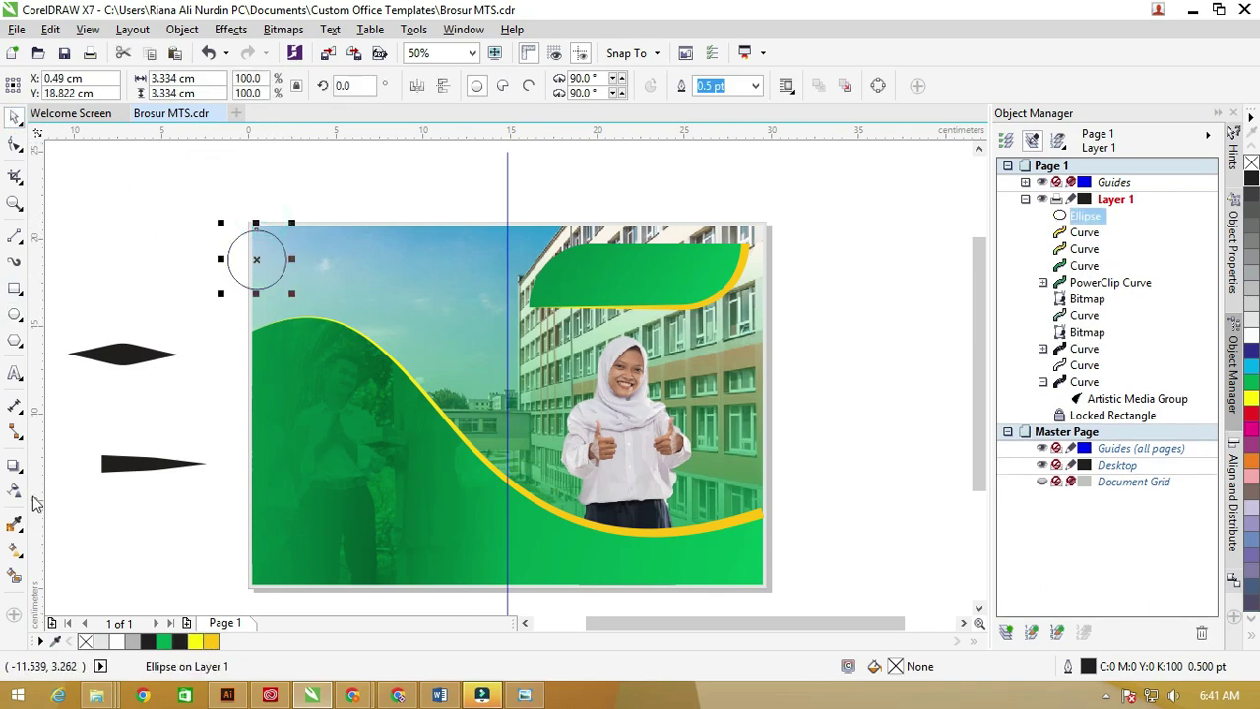
Fill the circle with the wave stripe's yellow fountain fill and remove its outline
click(14, 552)
click(179, 86)
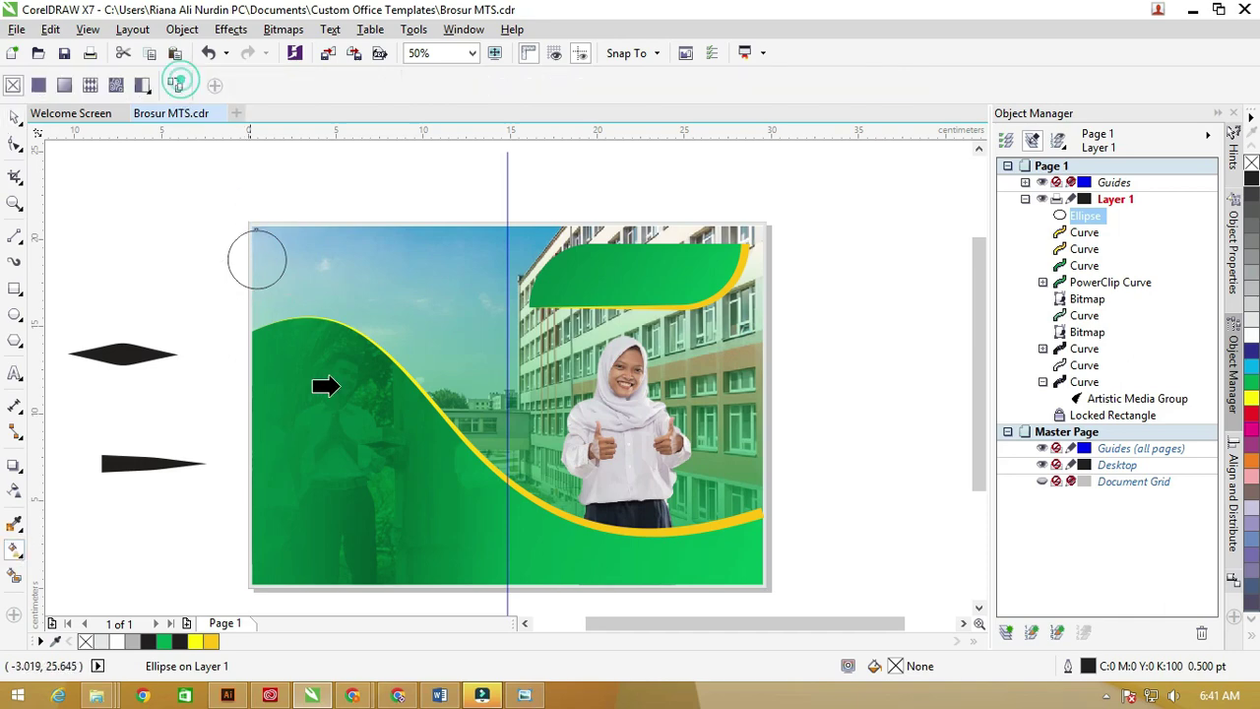
click(712, 527)
scroll(241, 258, up, 2)
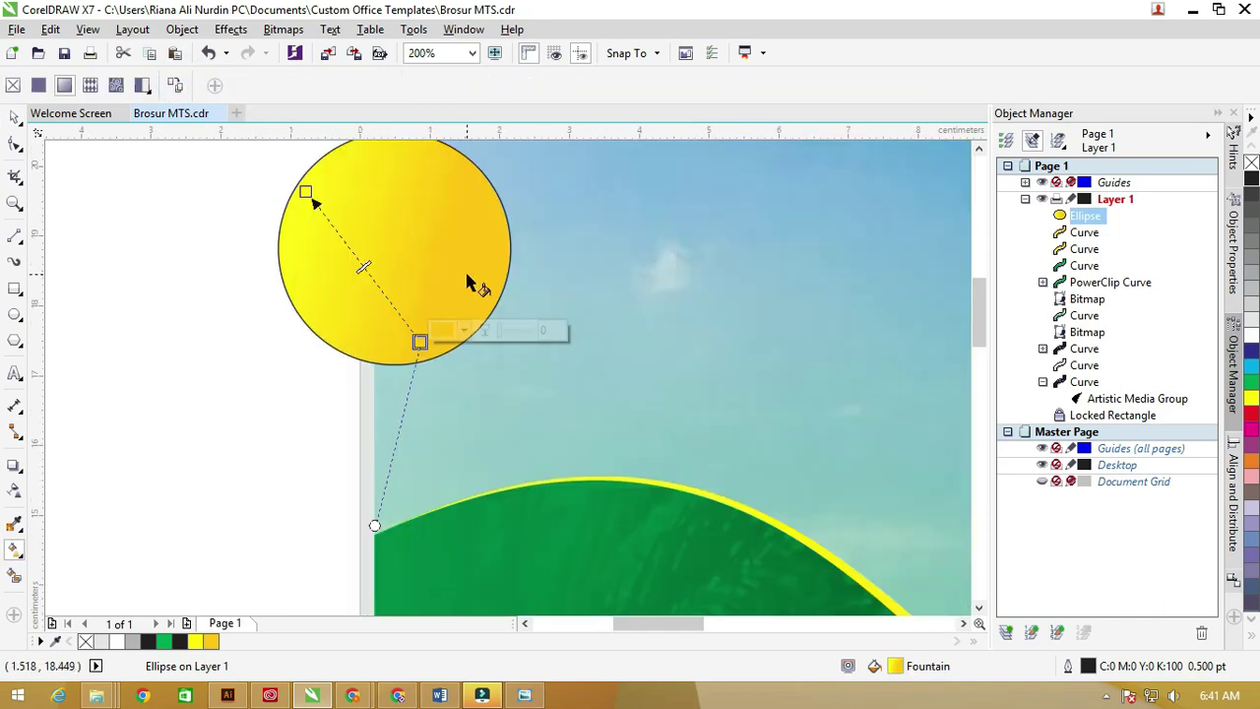
right_click(1250, 163)
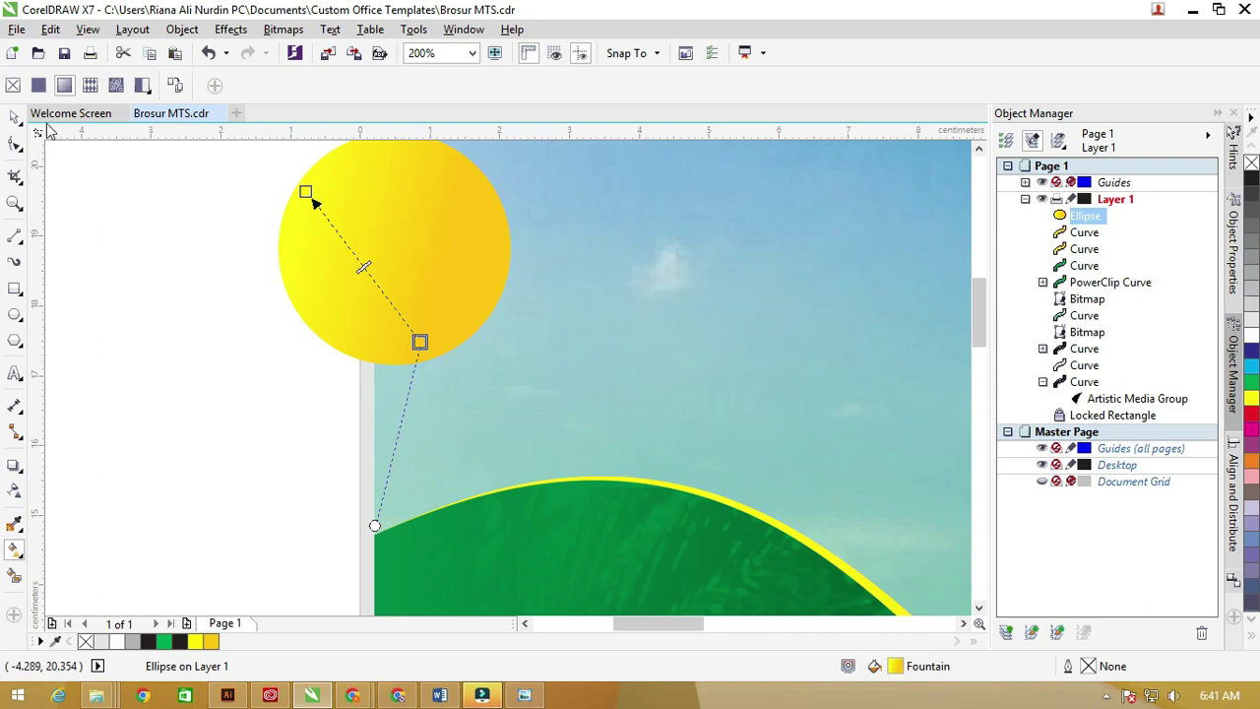
Make a slightly smaller concentric copy of the yellow circle and fill it white, leaving a thin yellow rim
click(15, 116)
click(132, 191)
click(388, 235)
scroll(398, 241, down, 1)
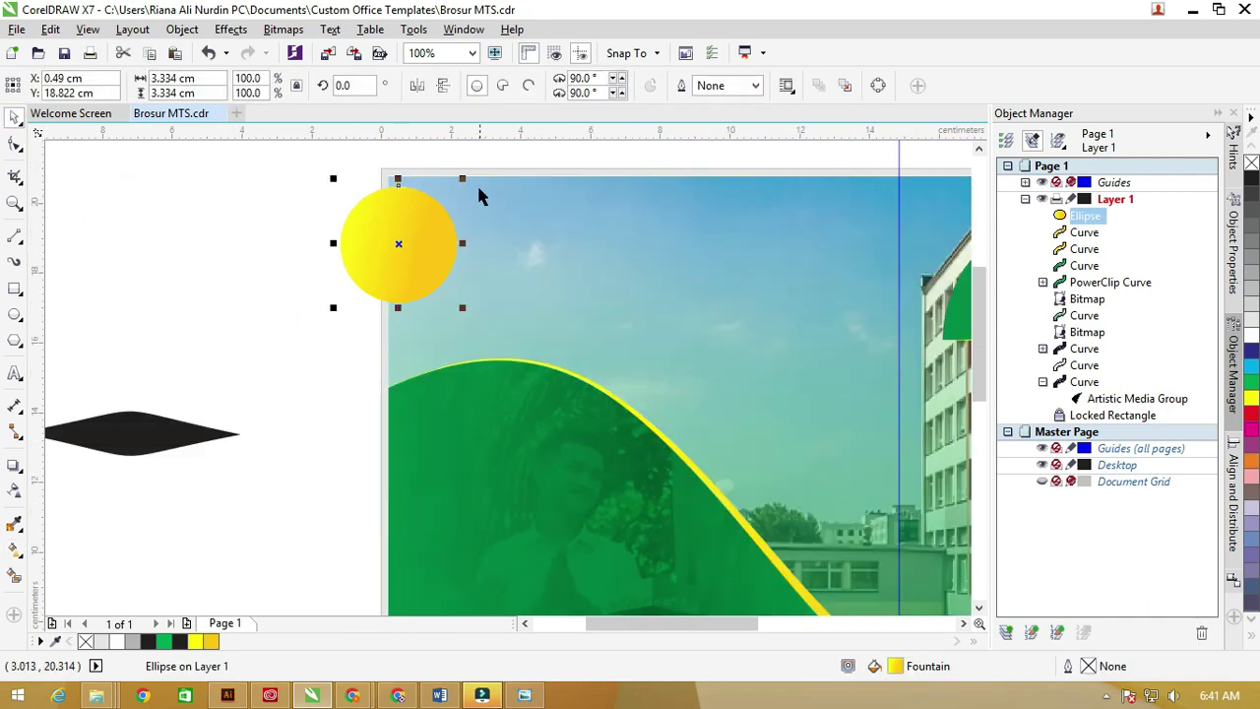
scroll(458, 180, up, 1)
drag(458, 180, 448, 183)
right_click(448, 183)
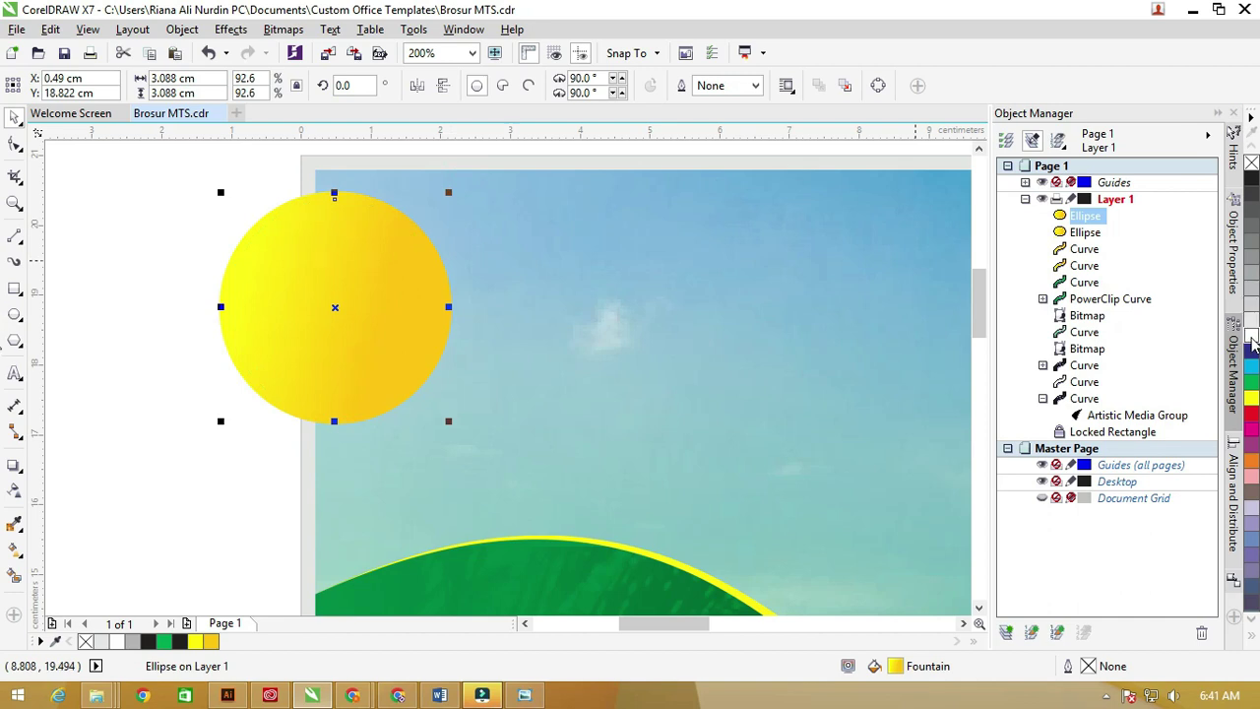
click(1252, 340)
scroll(360, 226, up, 1)
scroll(489, 207, down, 1)
drag(511, 180, 516, 173)
Group the white and yellow circles and place the group on the wave's yellow stripe, left of the centre guide
drag(263, 189, 547, 392)
scroll(344, 248, down, 2)
key(ctrl+g)
click(550, 394)
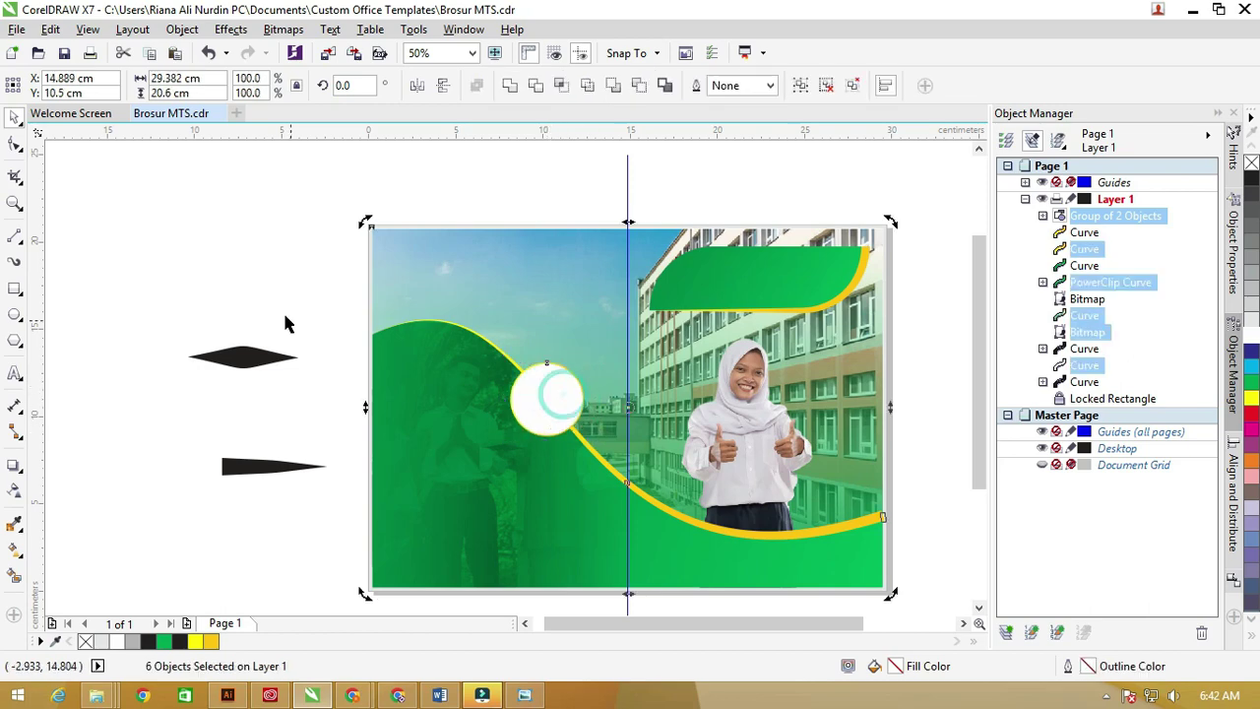
click(280, 311)
Add two progressively smaller, overlapping copies of the white circle group running down the yellow stripe
drag(558, 396, 606, 448)
right_click(599, 429)
right_click(615, 448)
shift+click(583, 415)
shift+click(561, 385)
shift+click(603, 461)
shift+click(604, 461)
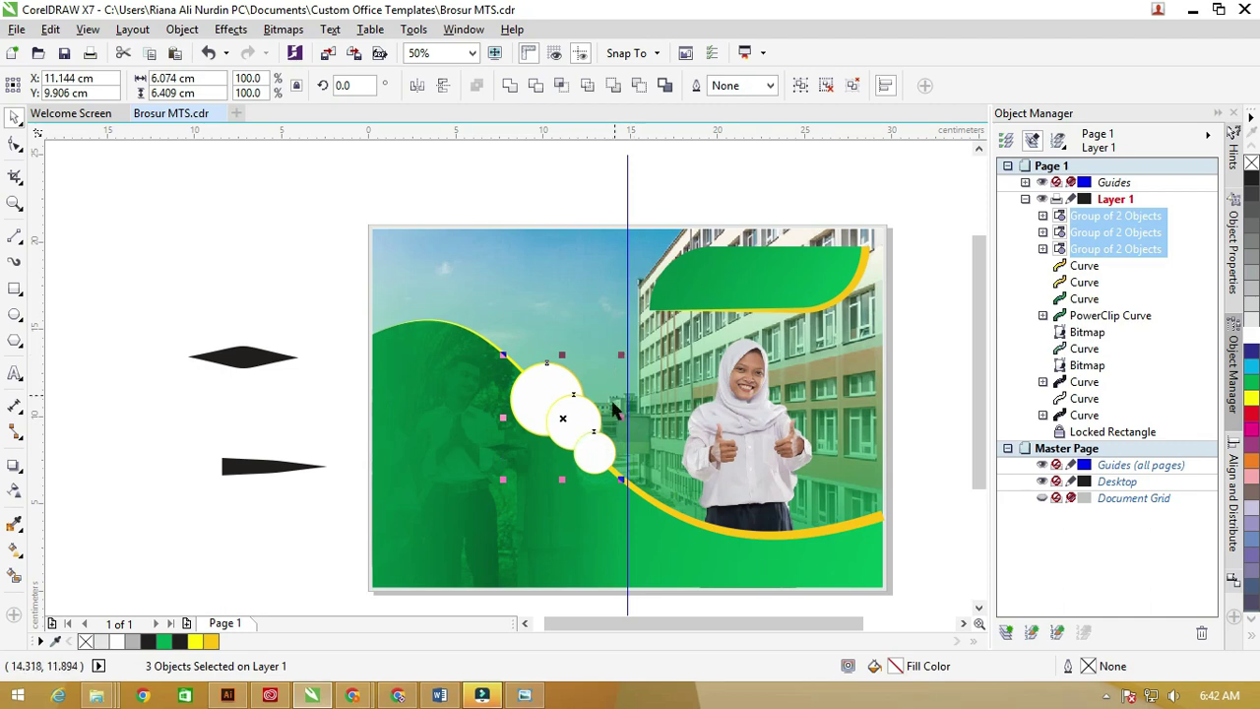
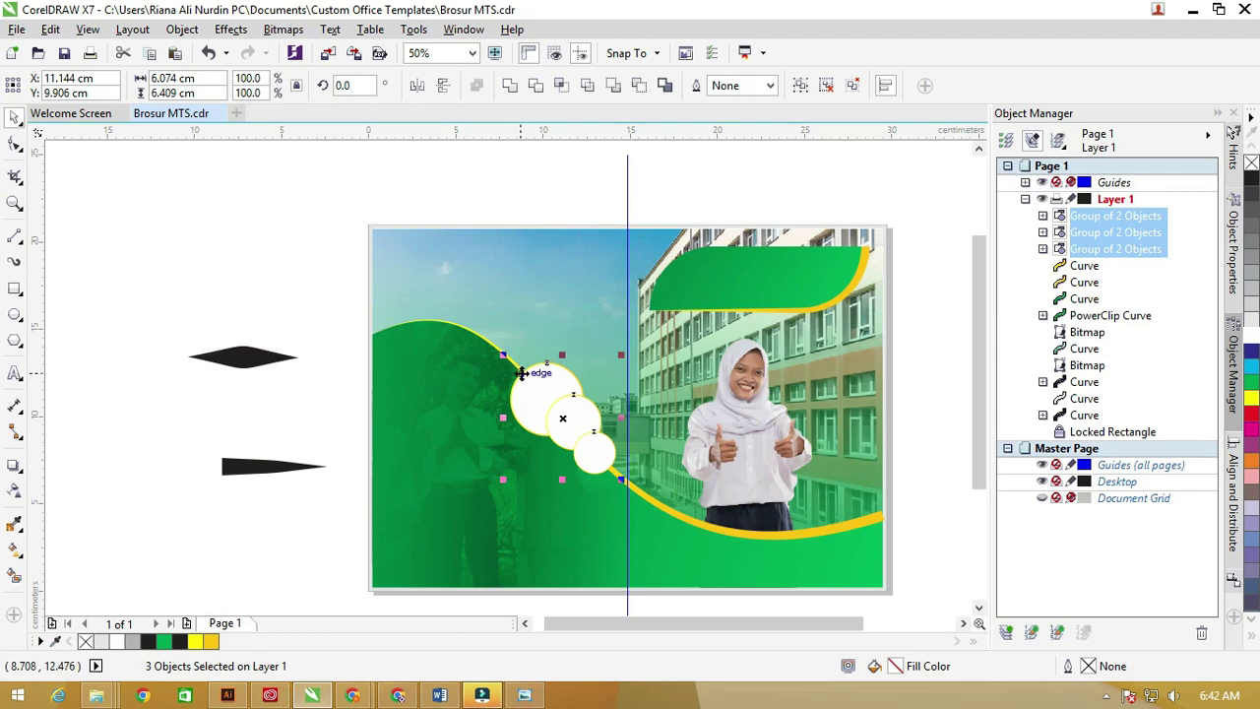
click(476, 536)
Copy the green leaf-shaped panel to the bottom of the left half and apply the yellow fountain fill from the panel's edge stroke
click(760, 268)
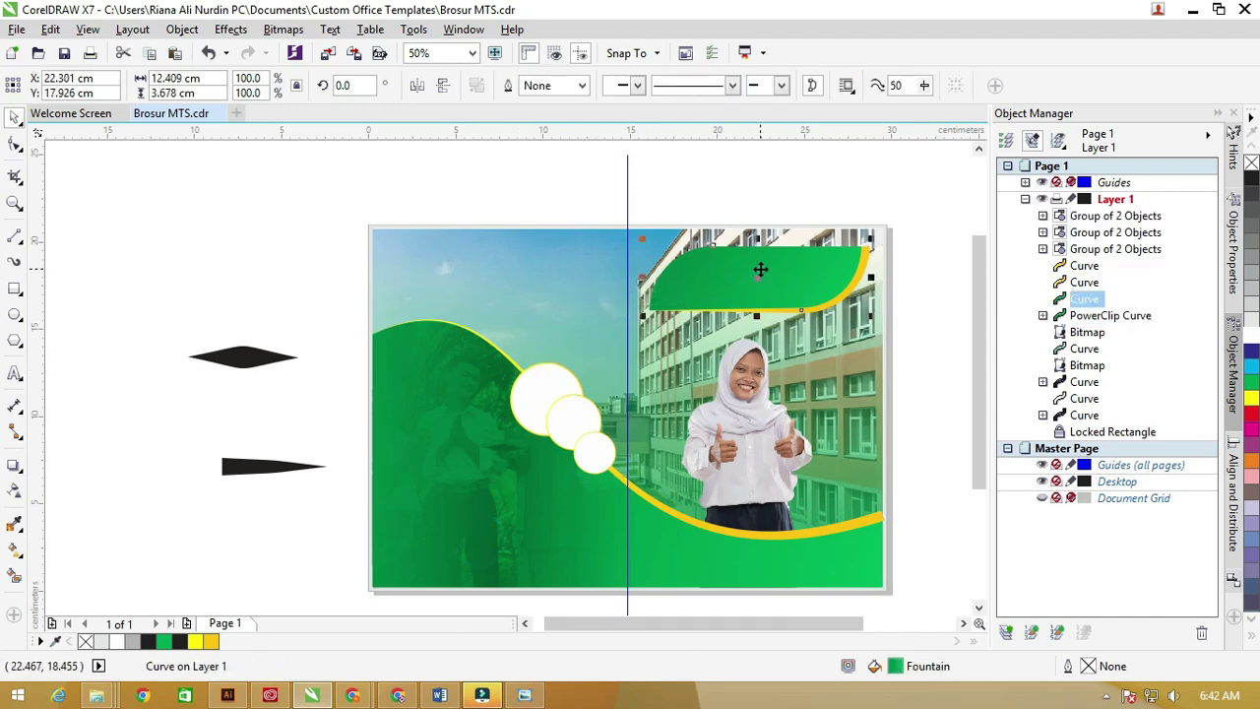
drag(766, 271, 526, 533)
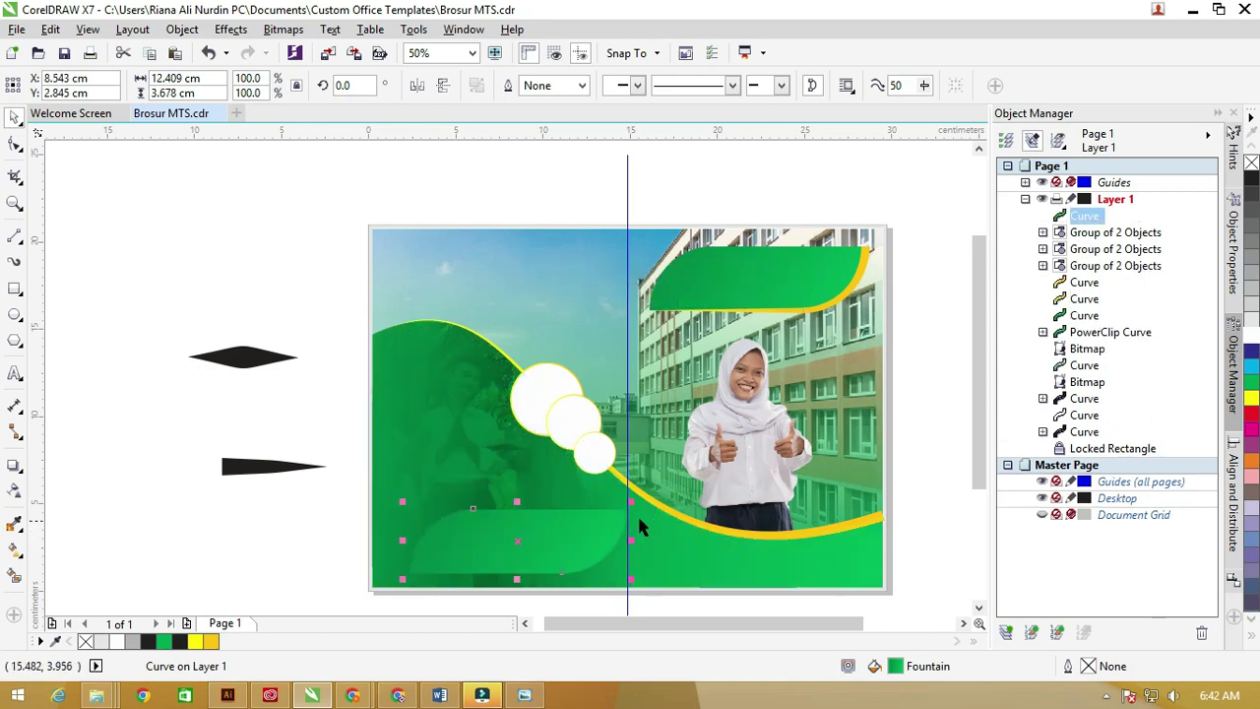
click(15, 549)
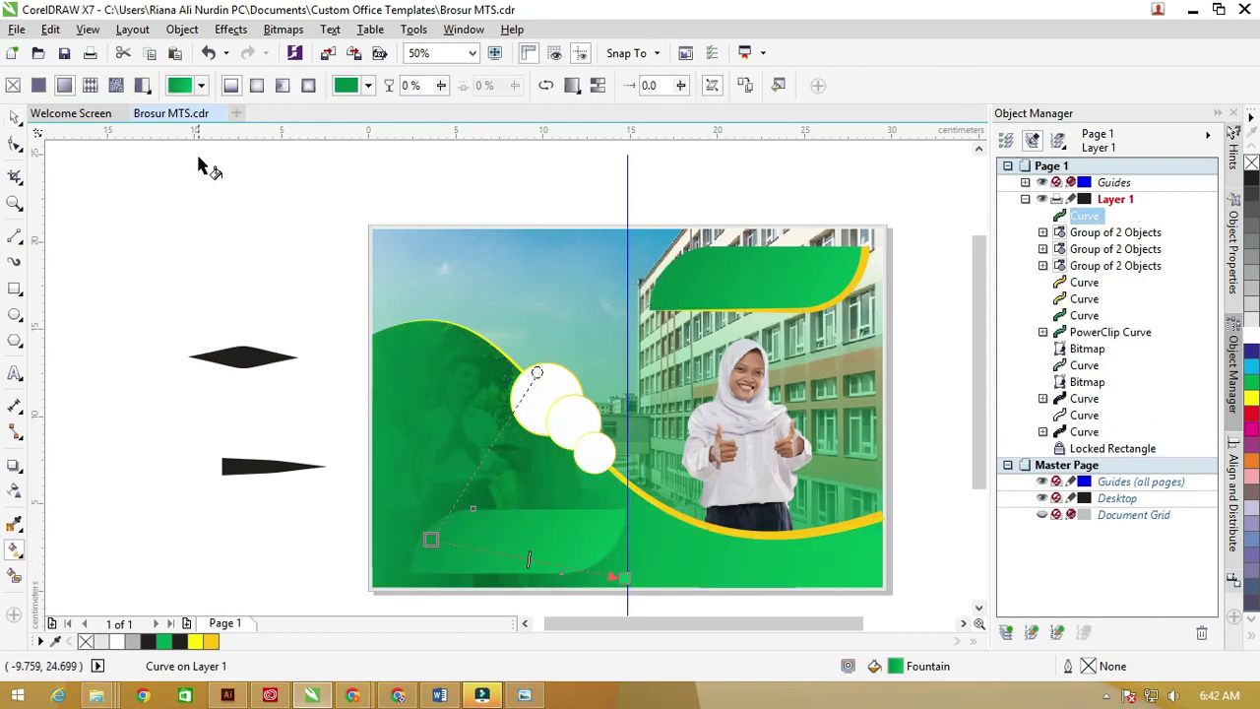
click(750, 86)
click(866, 259)
click(410, 568)
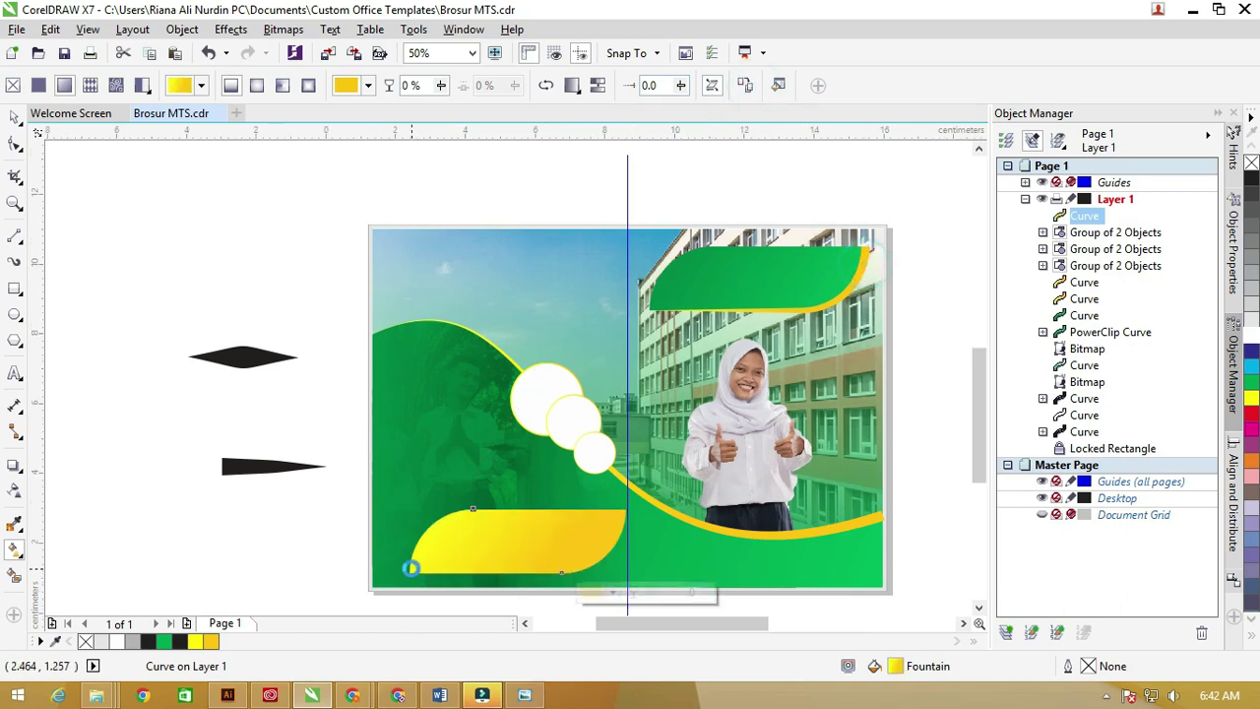
Scale the yellow leaf shape down to about 4.51 by 1.34 cm
scroll(410, 568, up, 2)
click(15, 118)
drag(844, 591, 523, 502)
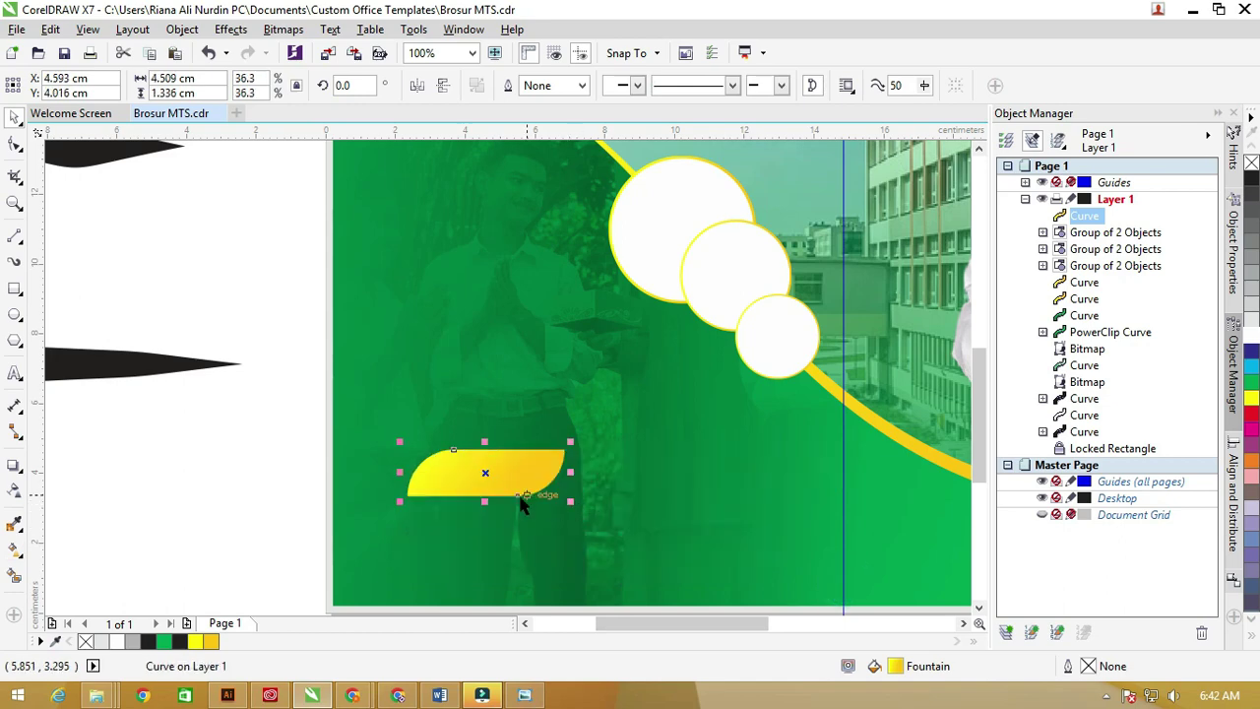
right_click(490, 470)
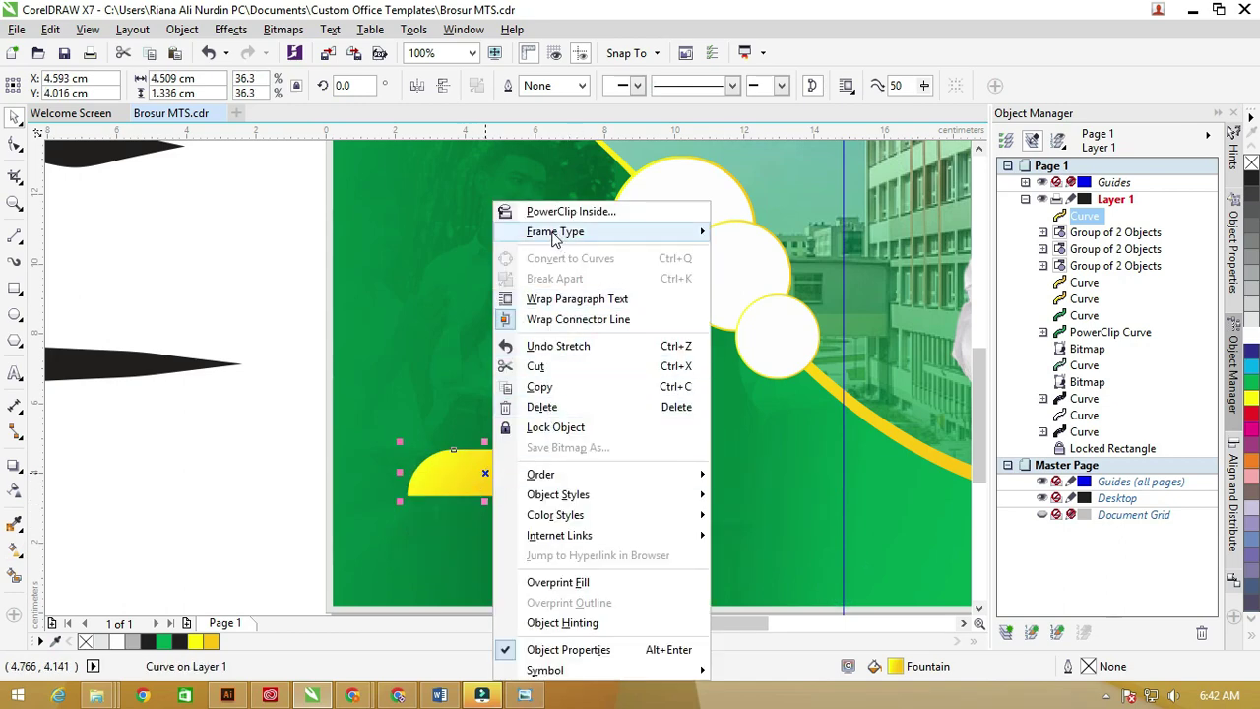
Lengthen the yellow leaf shape to about 9.88 cm by moving its right-end nodes outward
click(15, 145)
scroll(291, 399, down, 1)
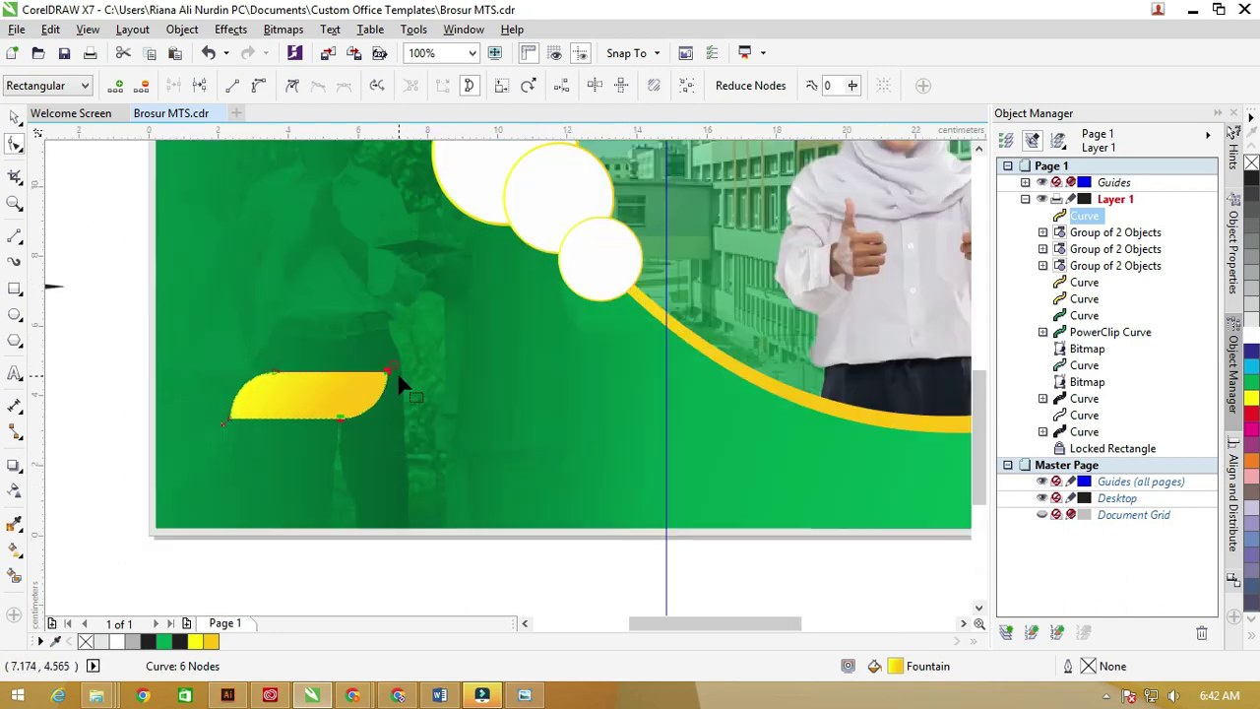
scroll(403, 376, up, 1)
drag(392, 374, 575, 369)
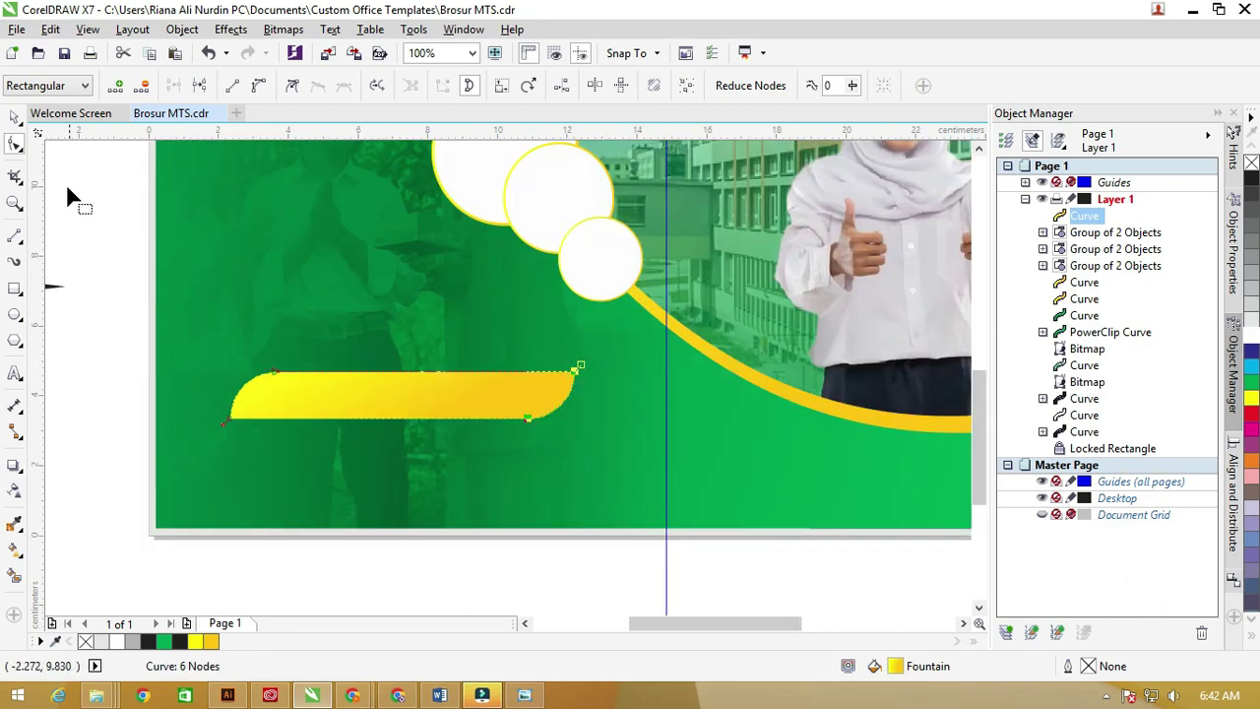
click(13, 118)
Draw a rectangle about 9.68 by 3.15 cm directly below the yellow bar, filled white without an outline
click(14, 290)
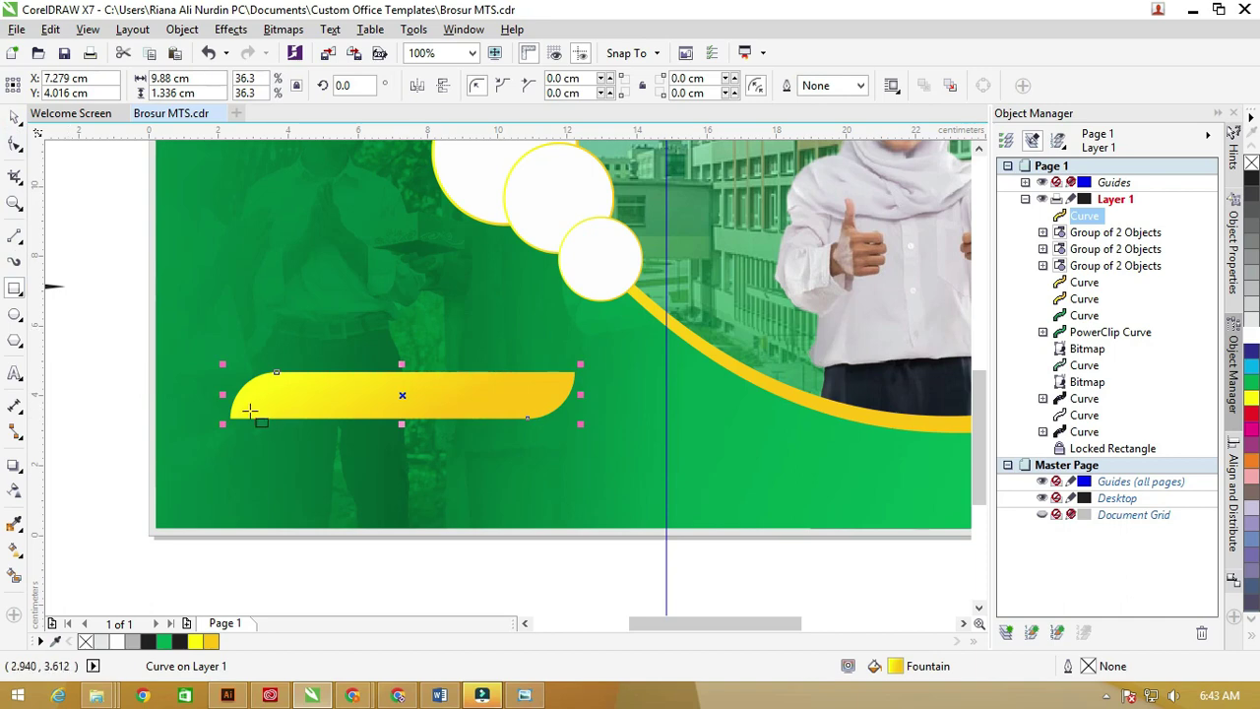
mouse_move(232, 417)
mouse_down()
mouse_move(493, 529)
mouse_move(568, 530)
mouse_up()
click(1253, 335)
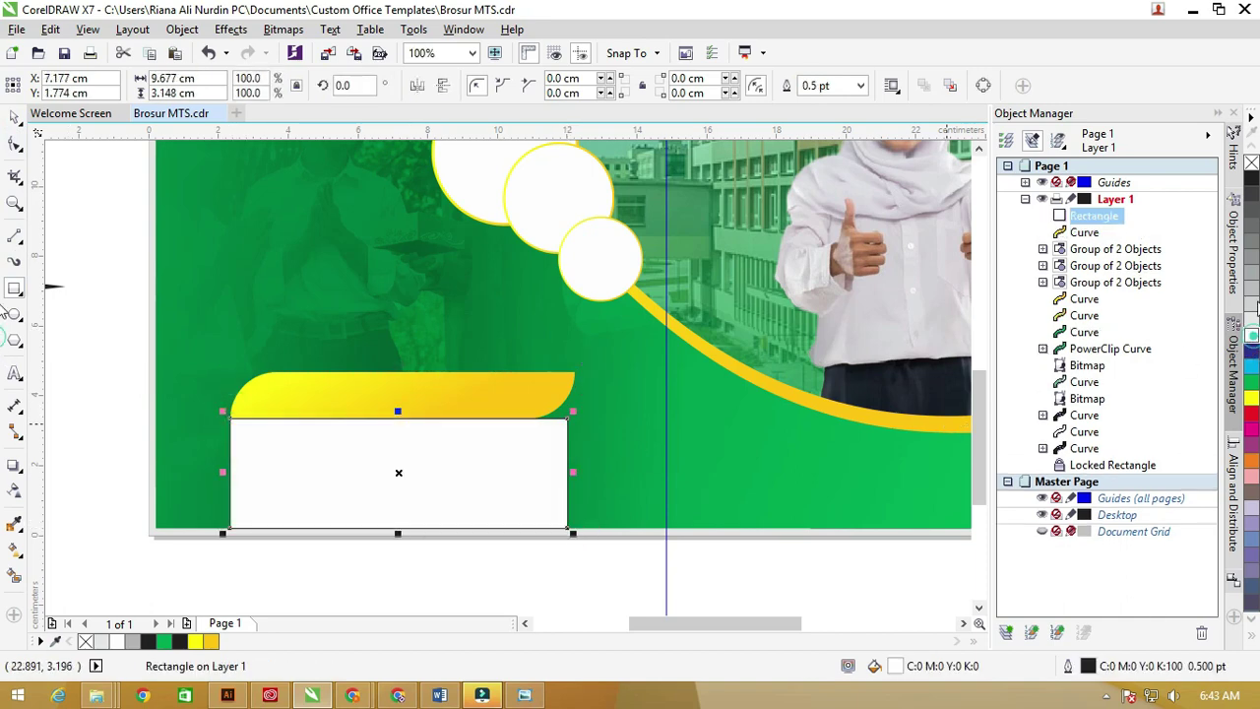
right_click(1251, 163)
Convert the white rectangle to curves, add a node on its top edge, and raise its top-right corner over the yellow bar's curved end
click(17, 145)
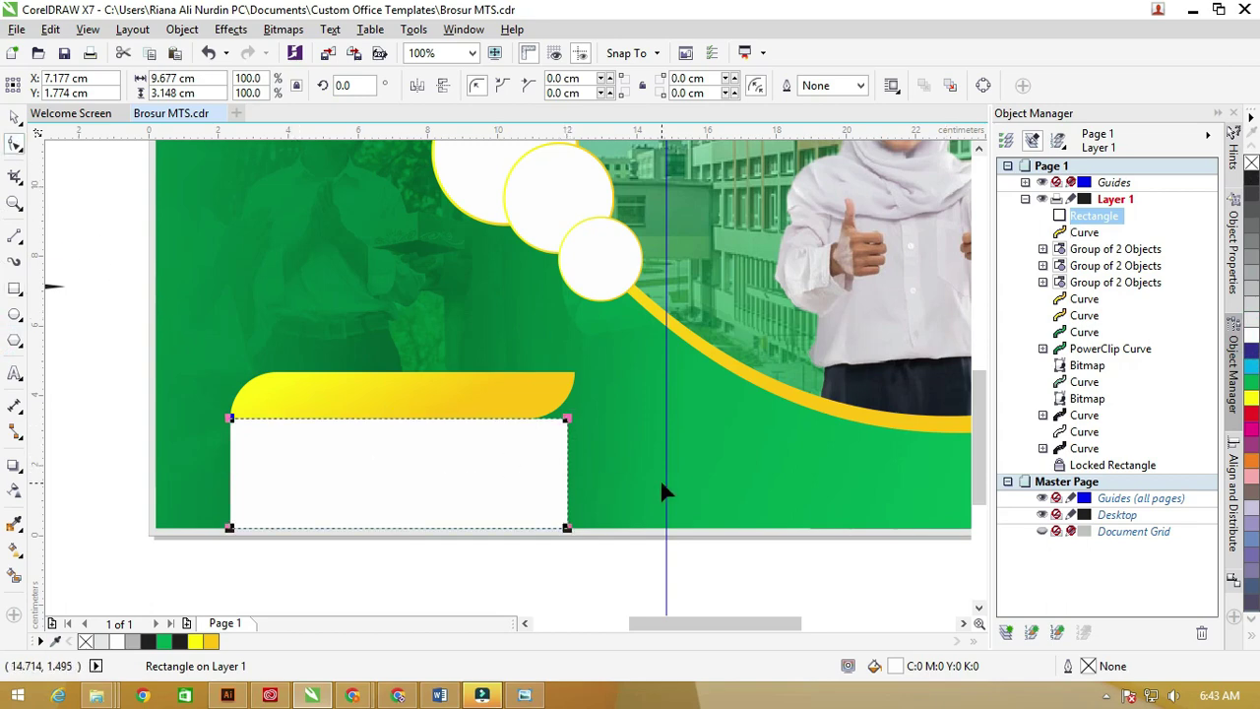
key(ctrl+q)
scroll(606, 468, up, 1)
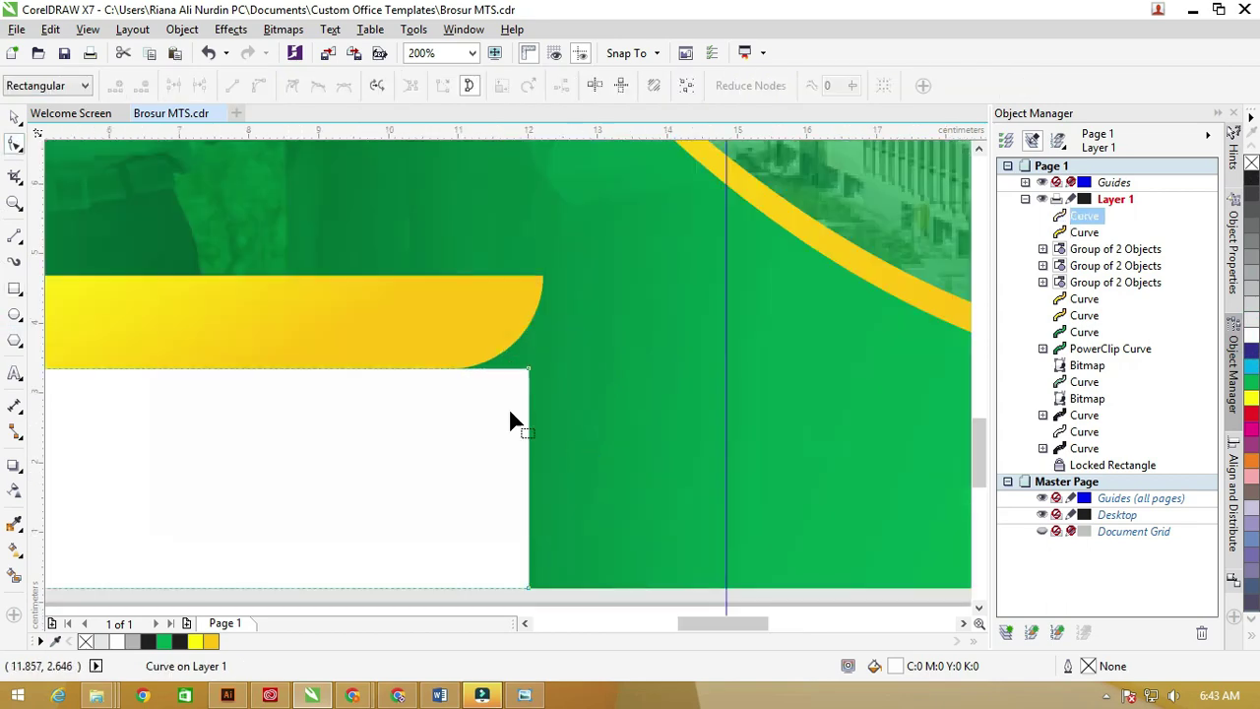
double_click(456, 367)
drag(530, 371, 533, 288)
scroll(541, 300, down, 1)
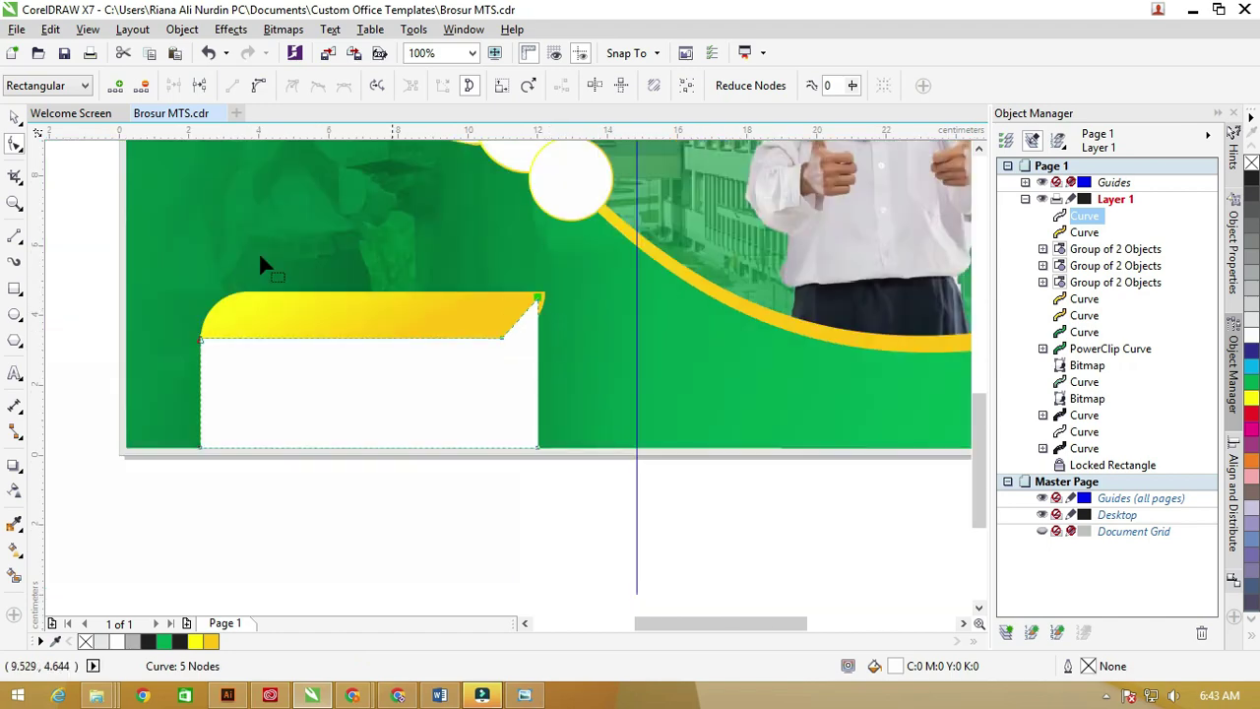
Bring the yellow bar in front of the white panel
click(14, 116)
click(295, 305)
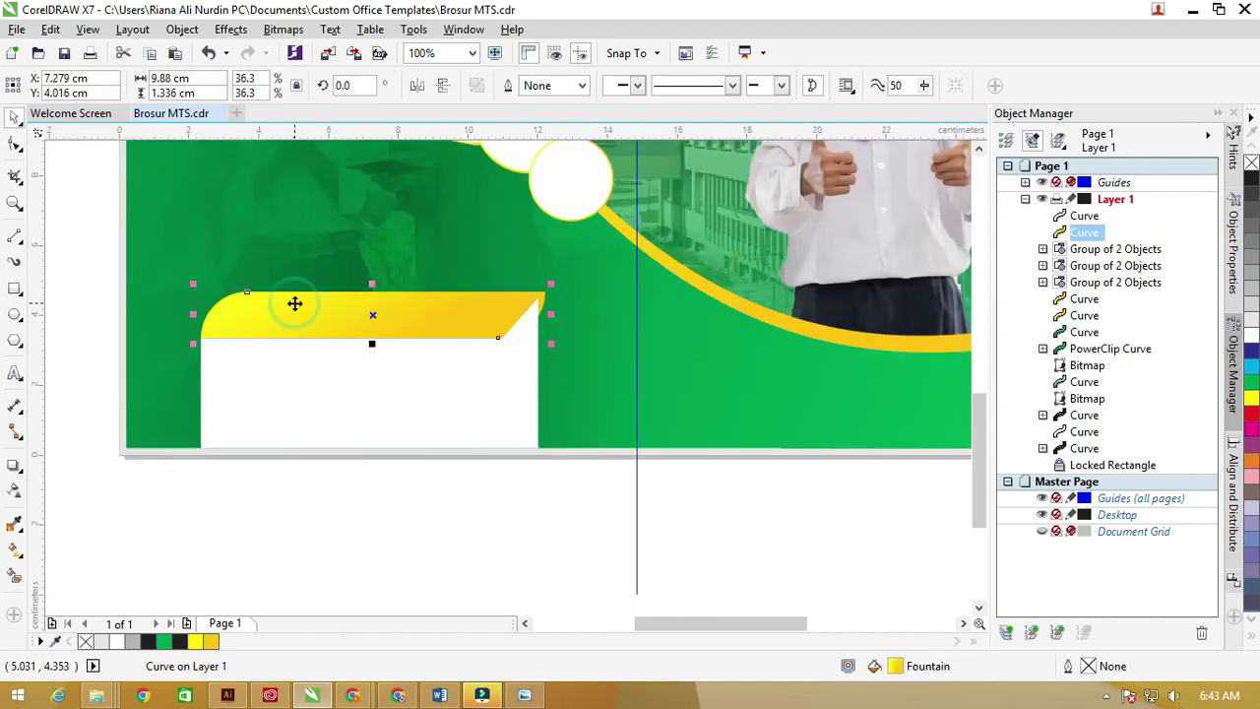
shift+click(352, 370)
scroll(278, 302, up, 2)
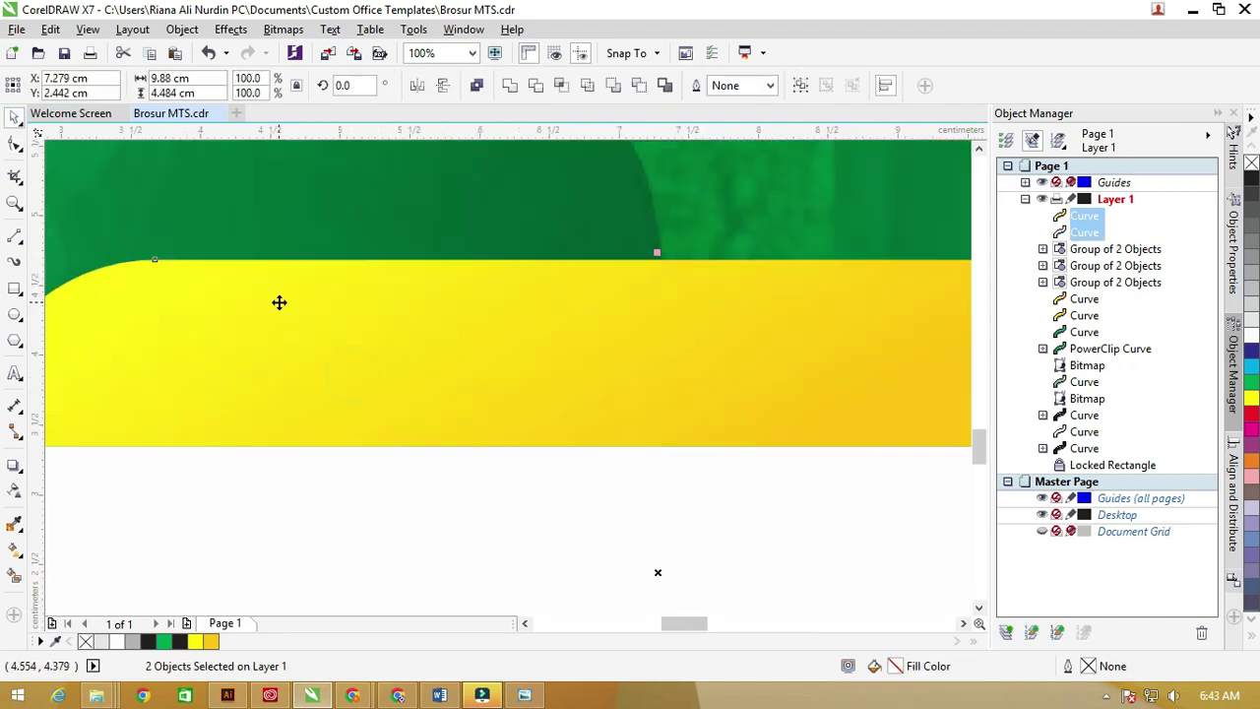
scroll(285, 308, down, 2)
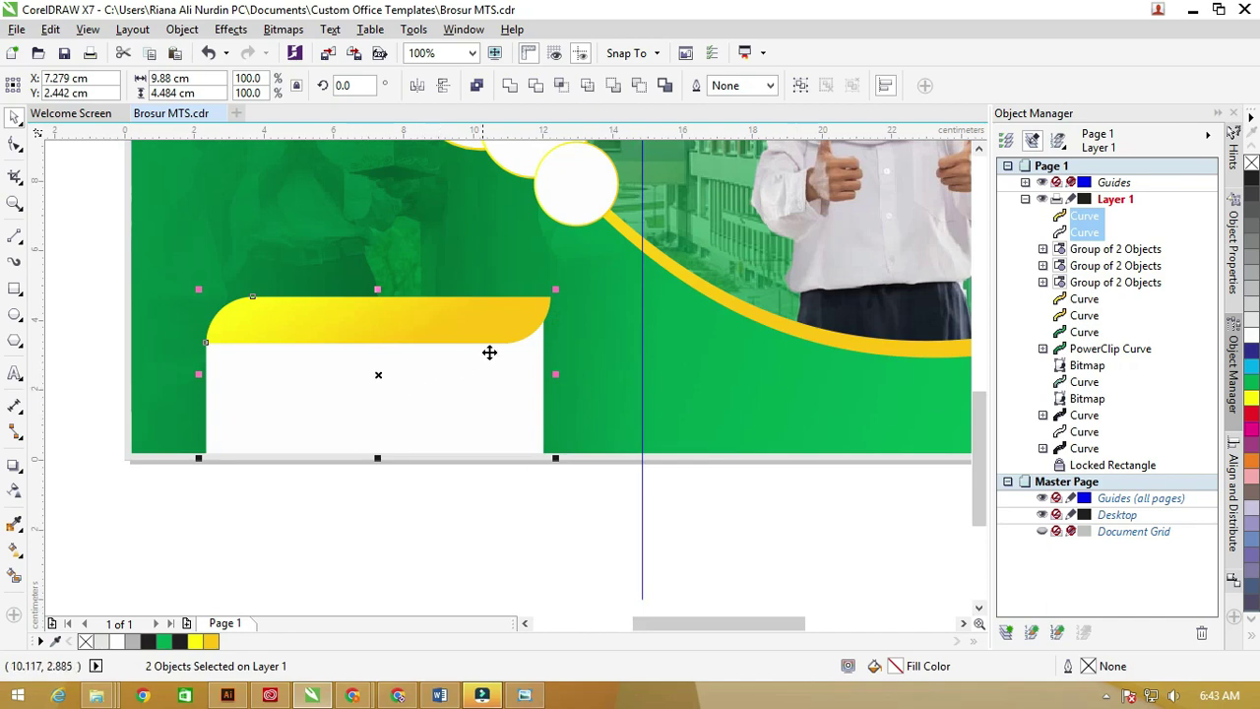
Group the yellow bar with the white panel and scale the group to about 5.52 by 2.5 cm
key(ctrl+g)
drag(556, 292, 480, 321)
drag(410, 380, 392, 388)
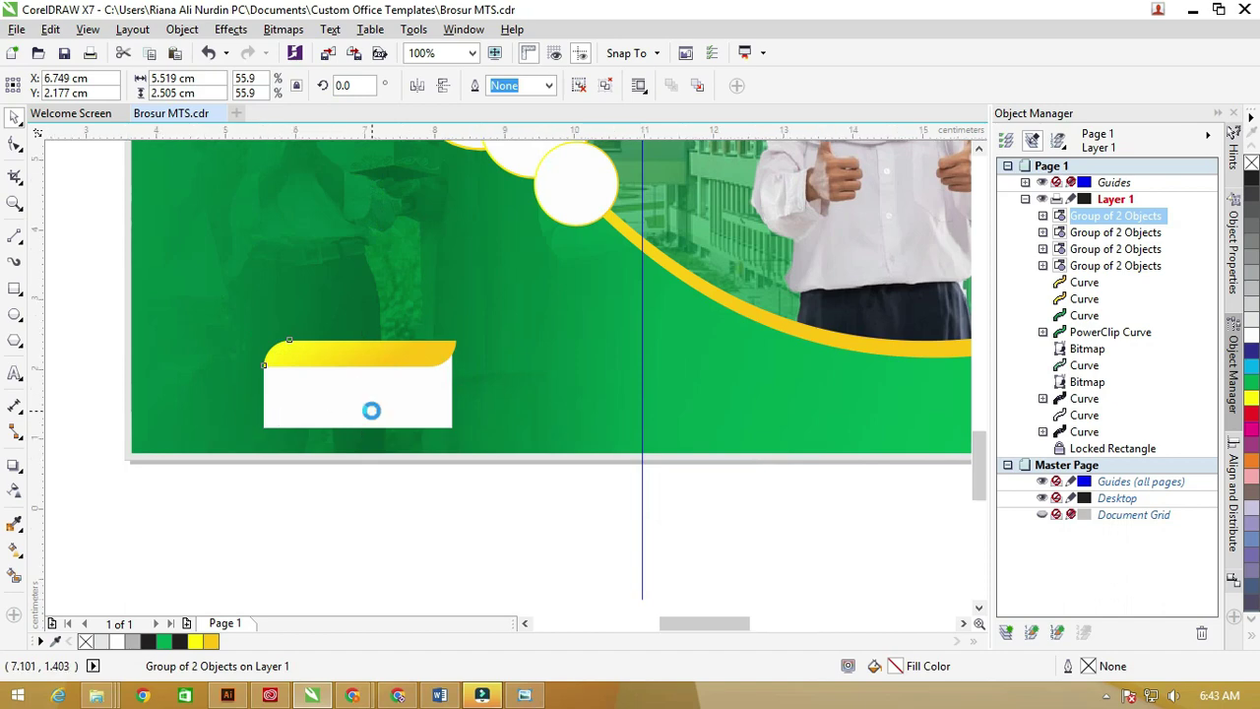
Ungroup the yellow bar and the white panel
scroll(372, 411, up, 1)
scroll(520, 428, up, 1)
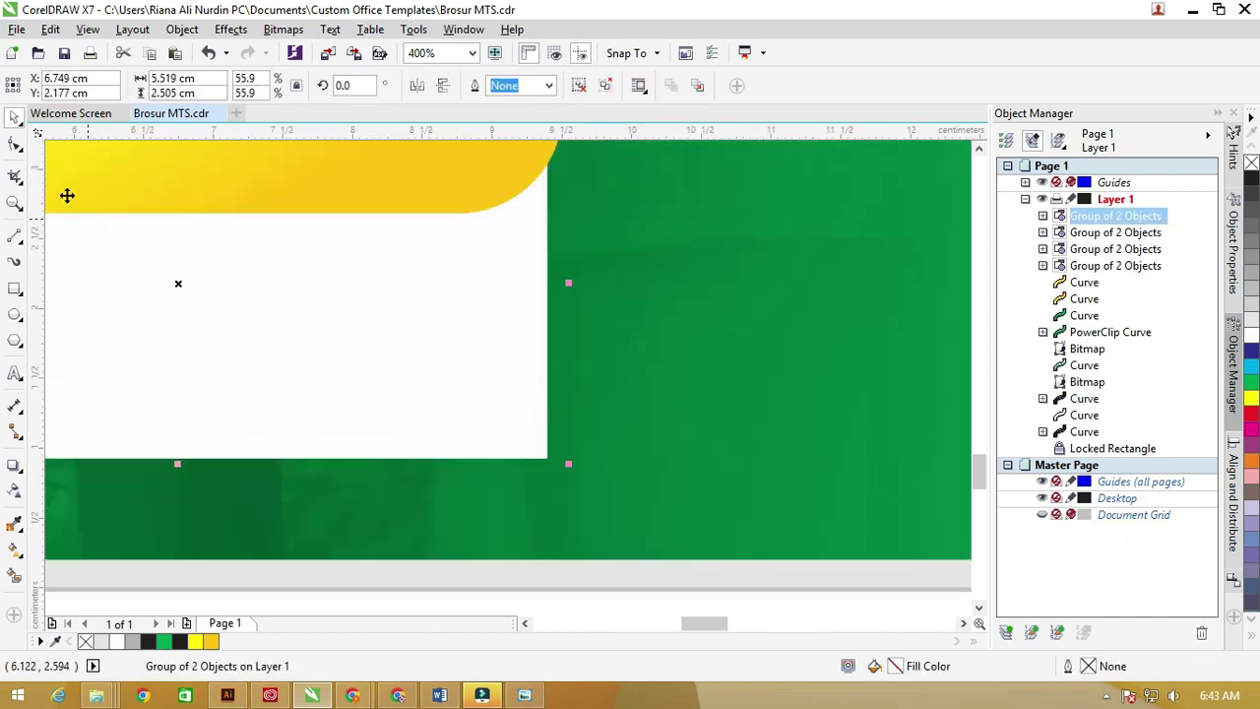
click(16, 144)
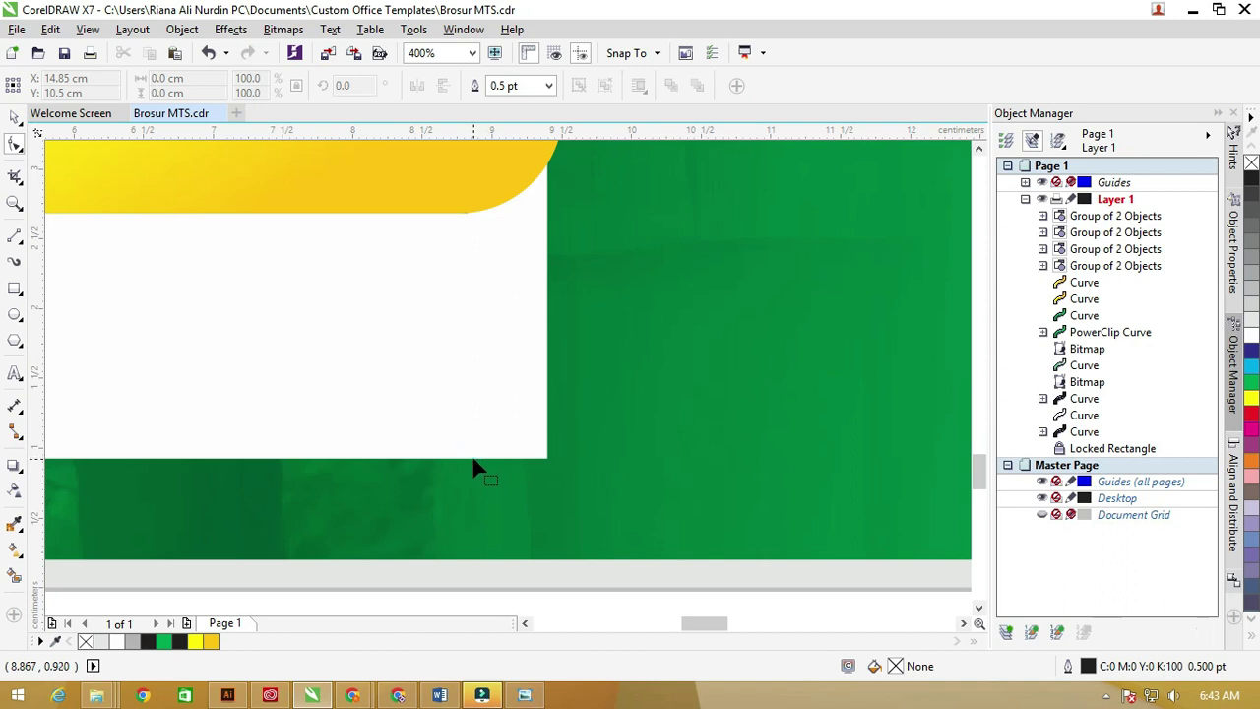
scroll(472, 461, down, 1)
key(space)
click(436, 407)
right_click(436, 410)
key(Escape)
key(ctrl+u)
Add a node on each side of the white panel's lower-right corner and delete the corner node
click(478, 450)
scroll(475, 448, up, 1)
click(15, 144)
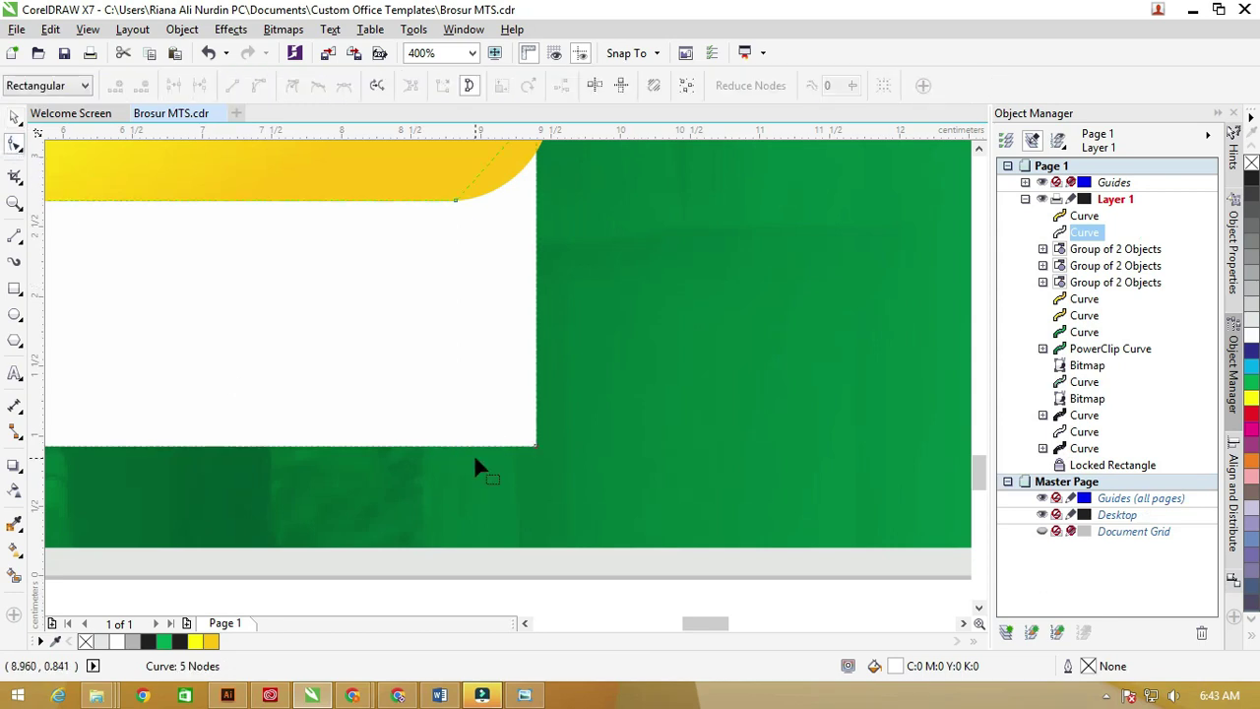
double_click(446, 445)
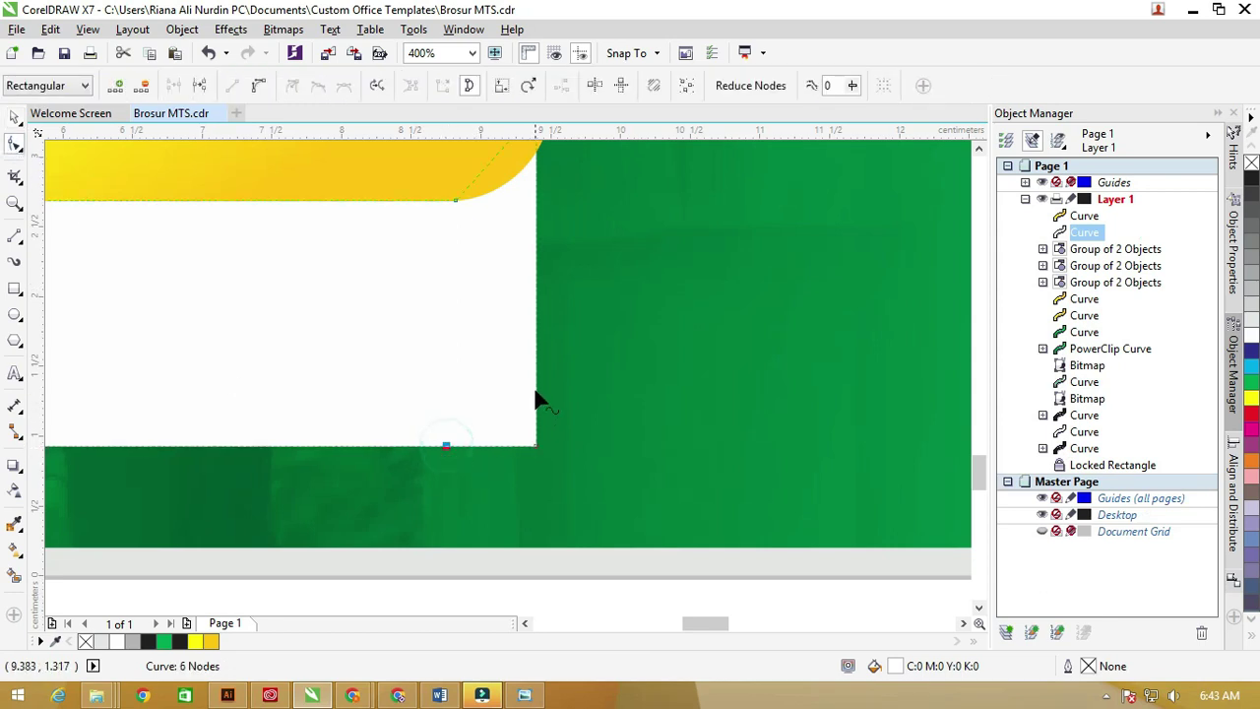
double_click(534, 391)
double_click(533, 445)
Convert the white panel's diagonal corner segment to a curve and shape it into a smooth rounded corner
click(499, 410)
click(256, 86)
drag(504, 415, 483, 445)
scroll(480, 455, up, 2)
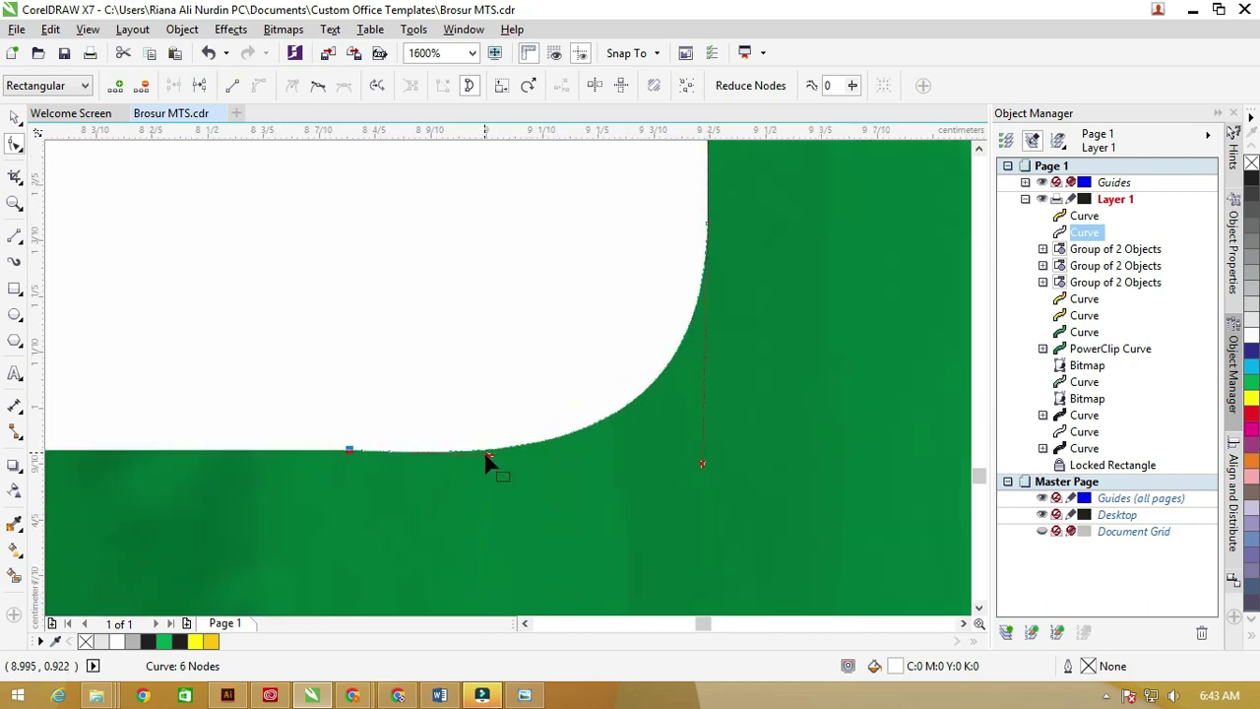
click(478, 450)
click(347, 449)
click(487, 450)
drag(702, 462, 705, 431)
scroll(752, 446, down, 4)
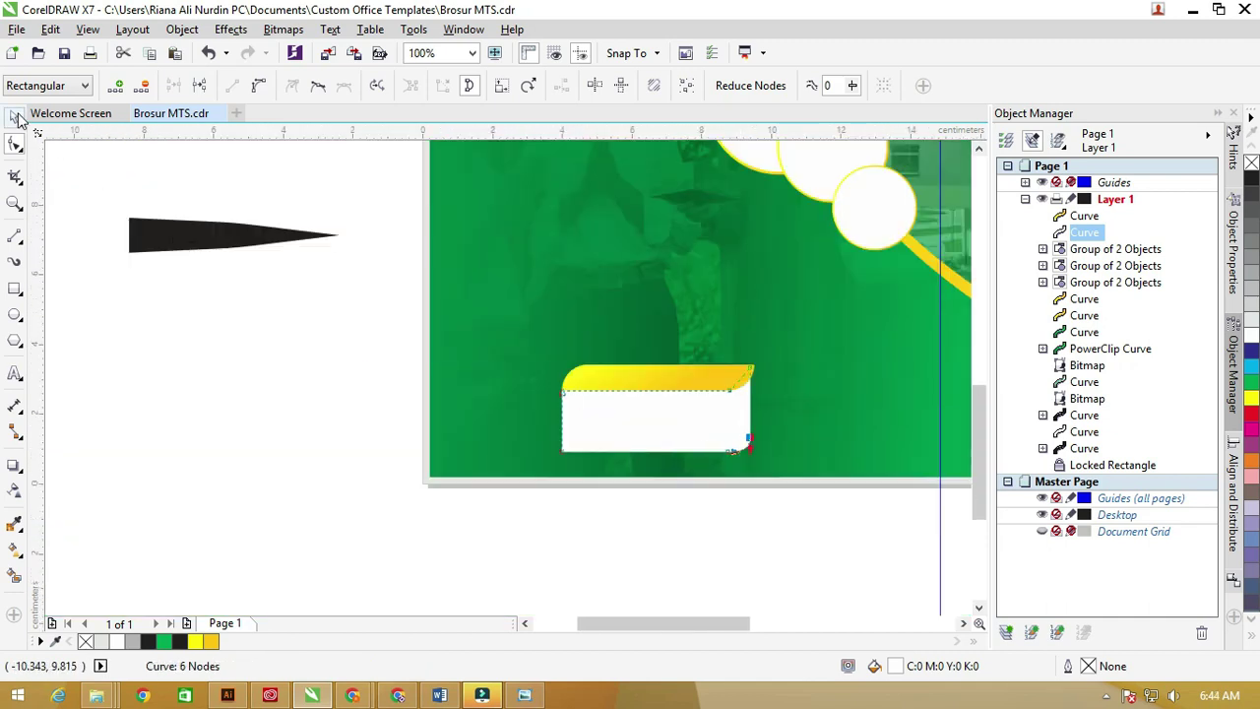
click(14, 116)
click(232, 371)
Place a copy of the small yellow bar on the upper part of the green wave in the left half
scroll(314, 363, down, 1)
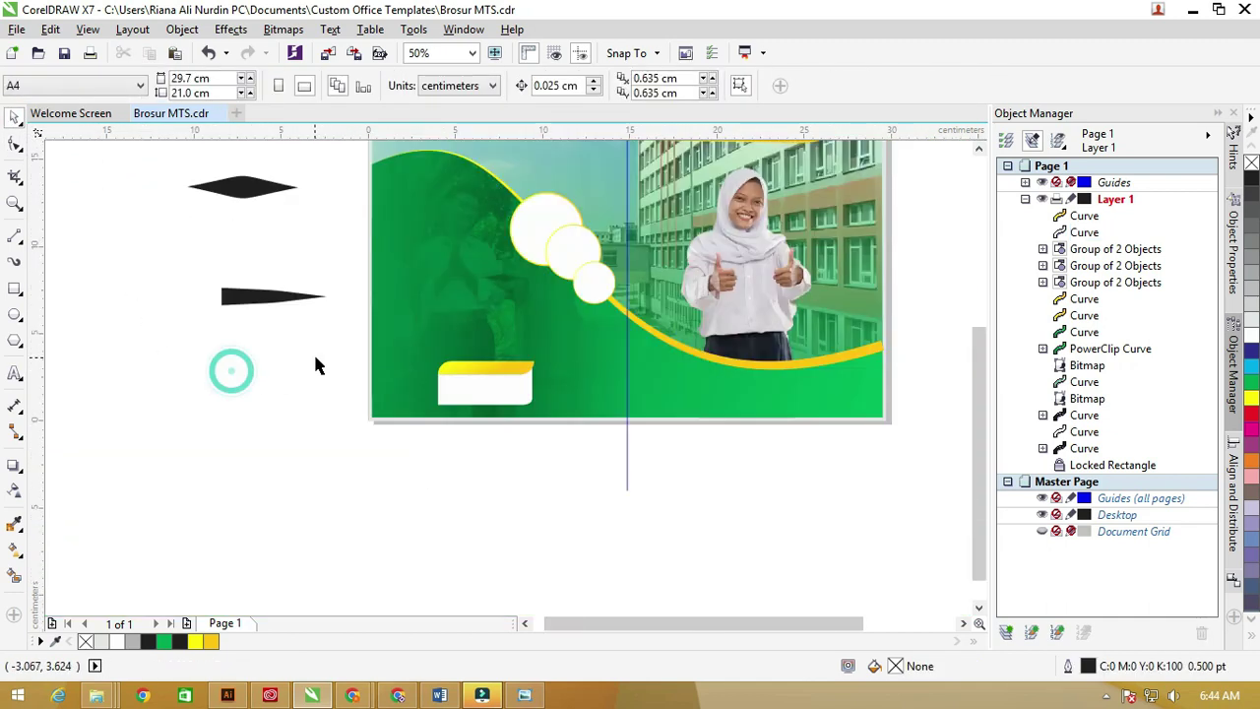
drag(338, 338, 593, 423)
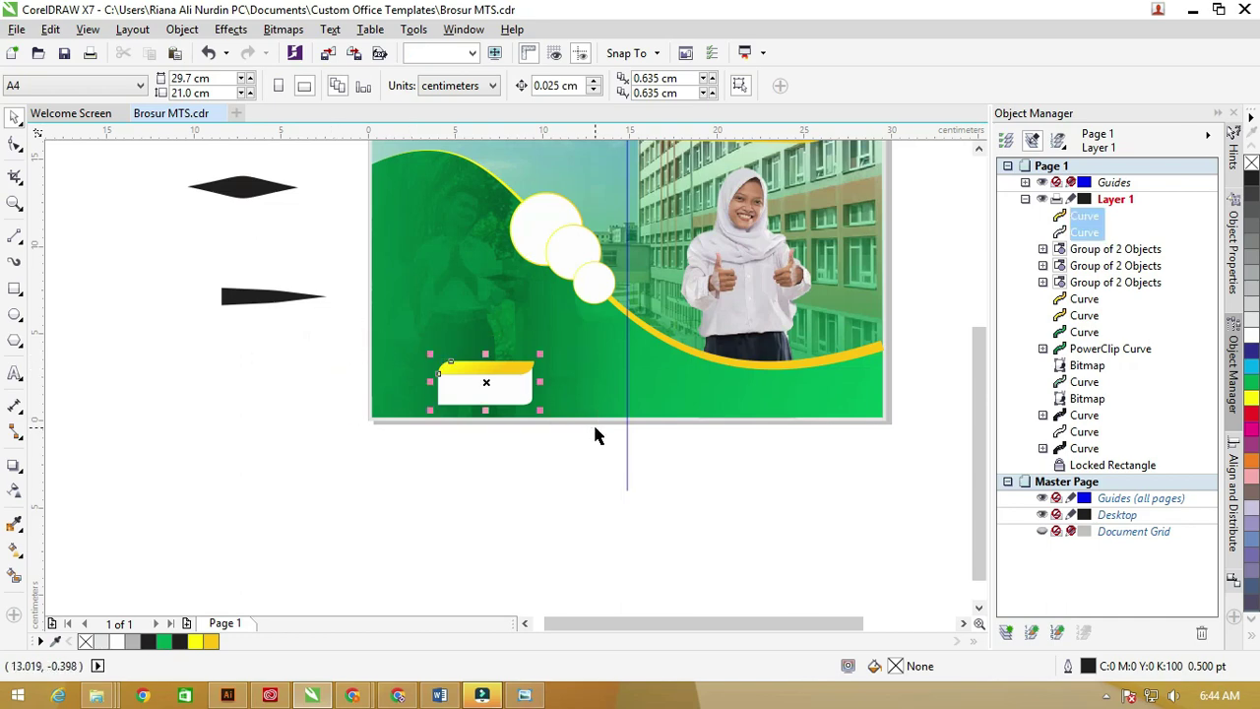
click(528, 447)
click(468, 369)
drag(478, 362, 427, 188)
scroll(423, 186, up, 5)
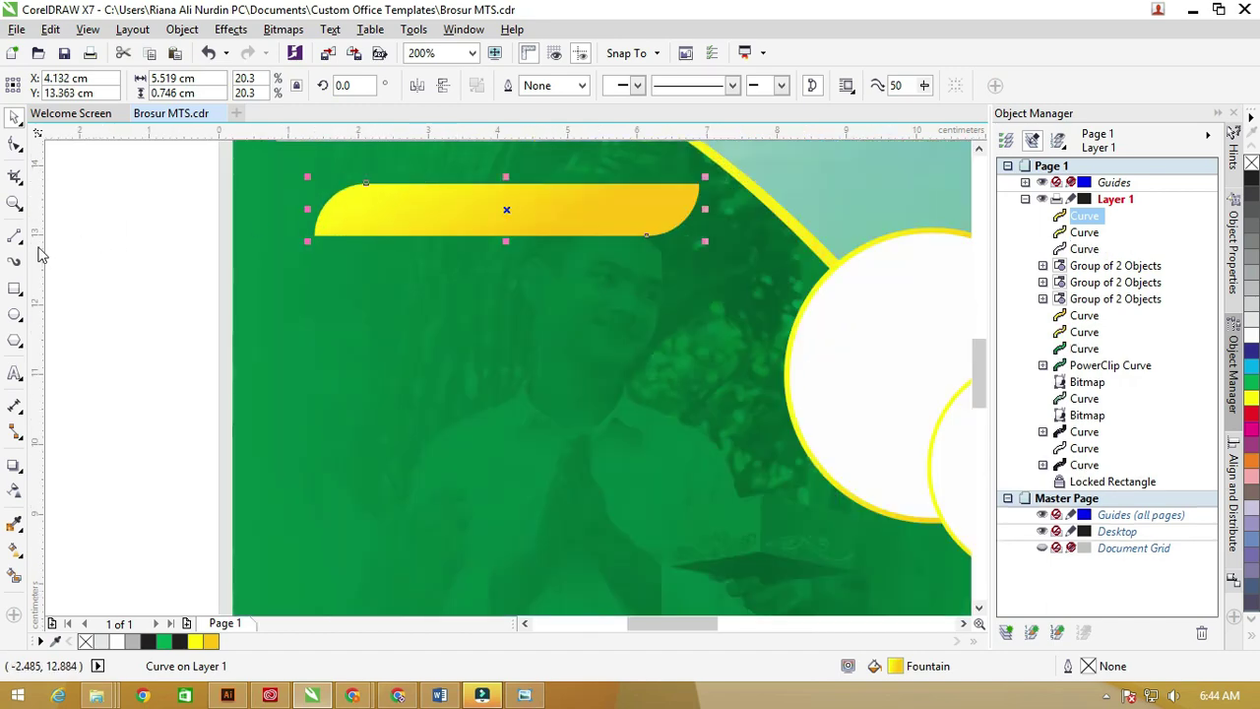
Add the artistic text "Alur Pendaftaran" over the yellow bar on the upper part of the green wave
click(16, 373)
click(375, 212)
text(A)
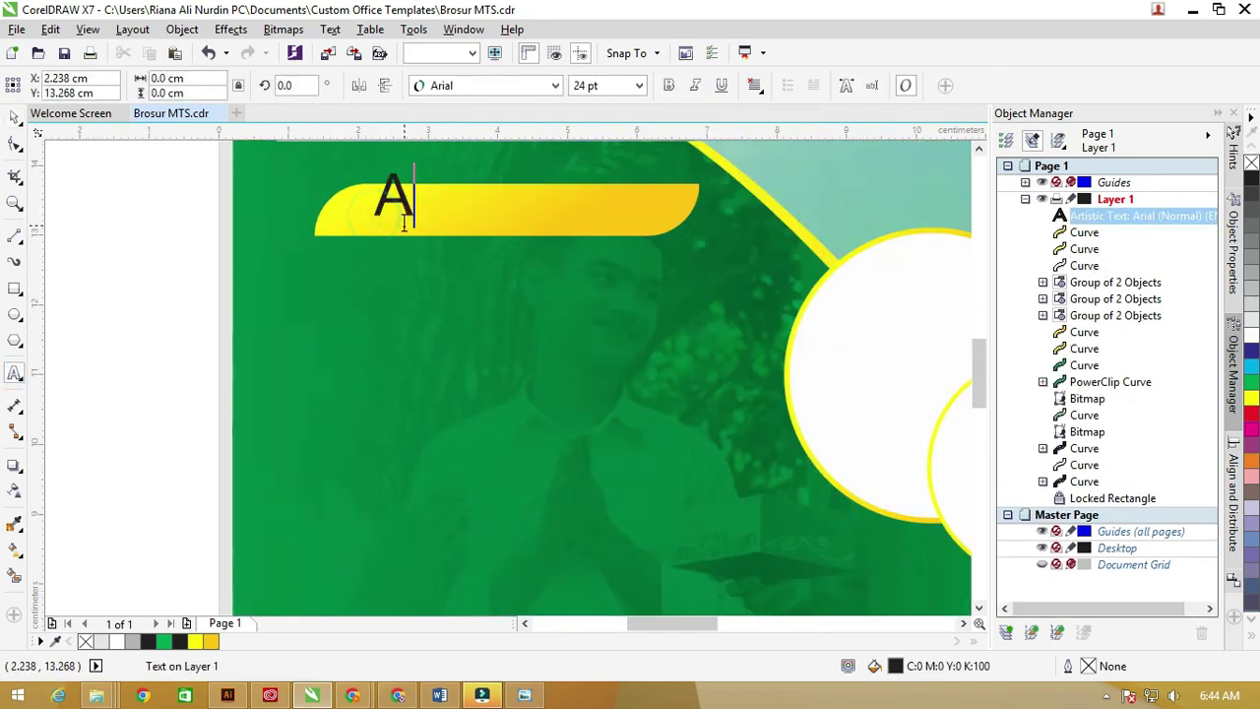
text(lur Pend)
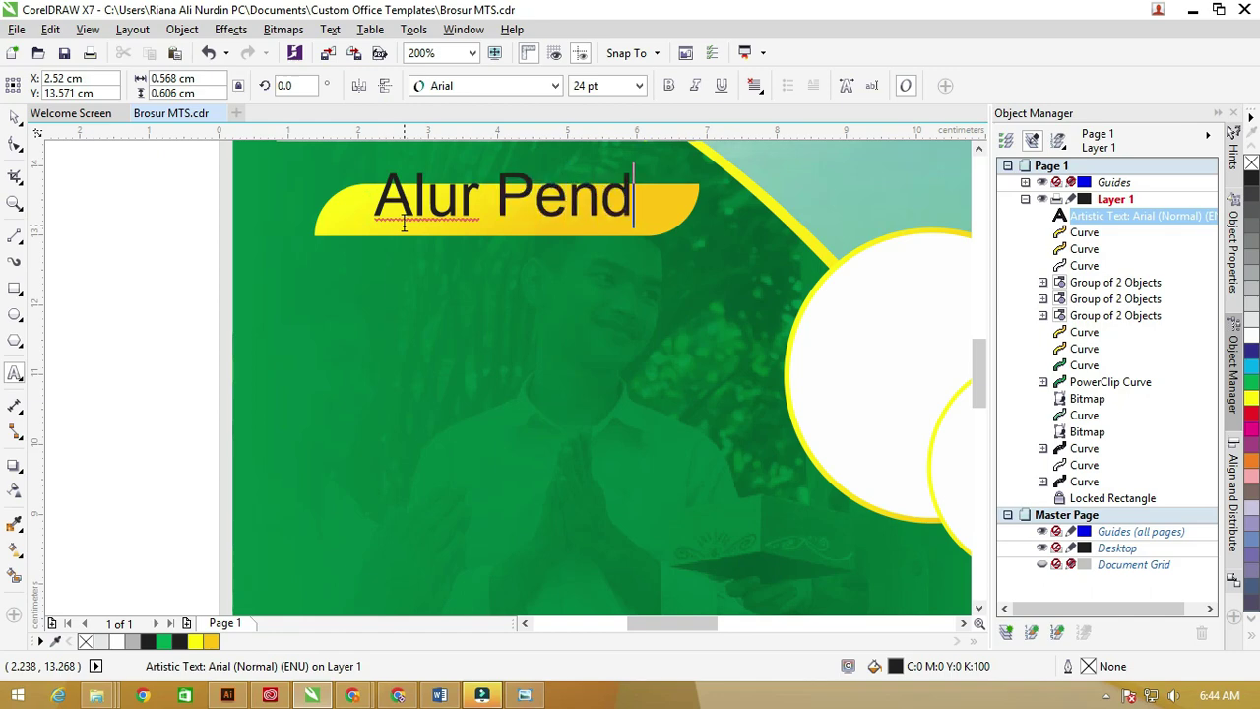
text(aftaranm)
key(BackSpace)
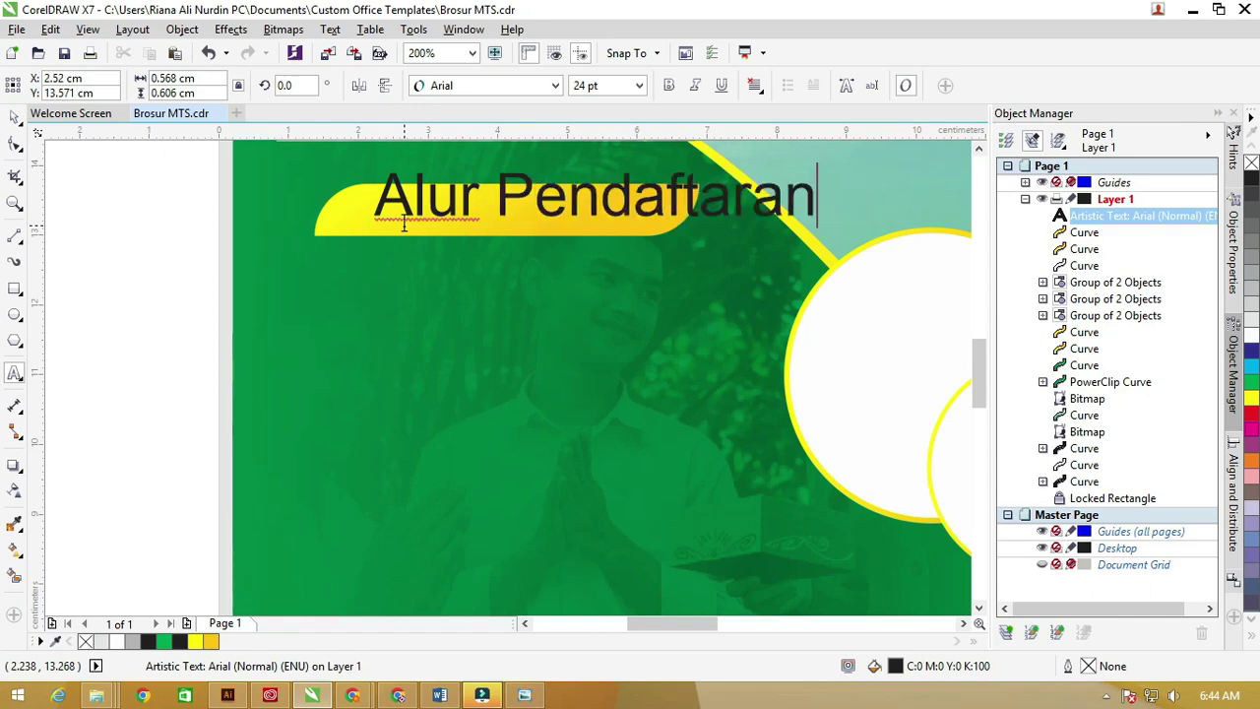
Set the "Alur Pendaftaran" text in the Sansita font and scale it to about 12.3 pt to fit inside the yellow bar
key(ctrl+a)
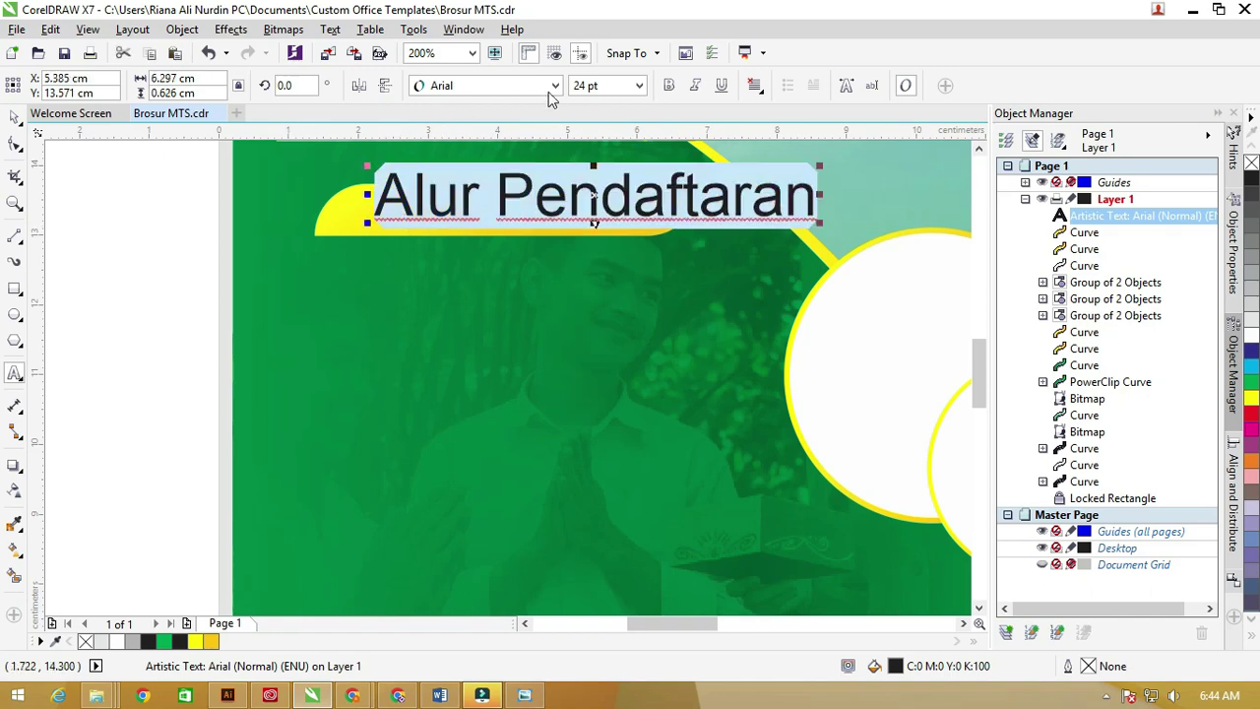
click(556, 86)
click(519, 85)
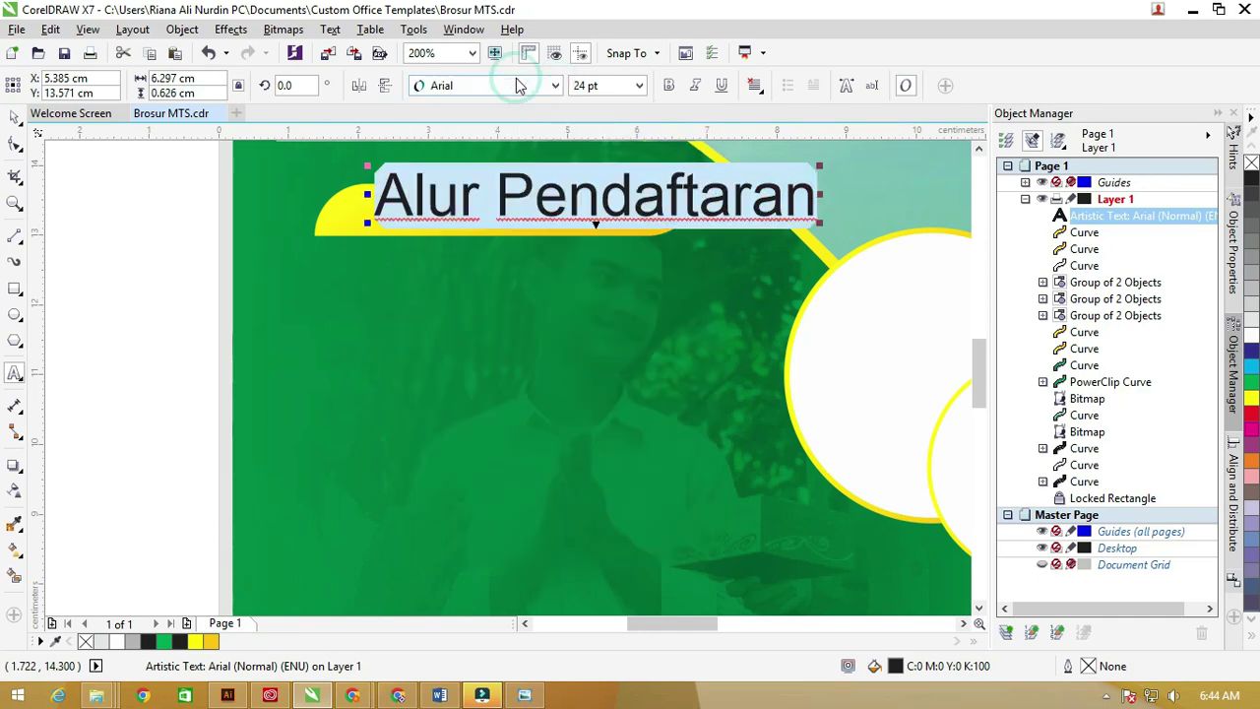
text(Sakkal Majalla)
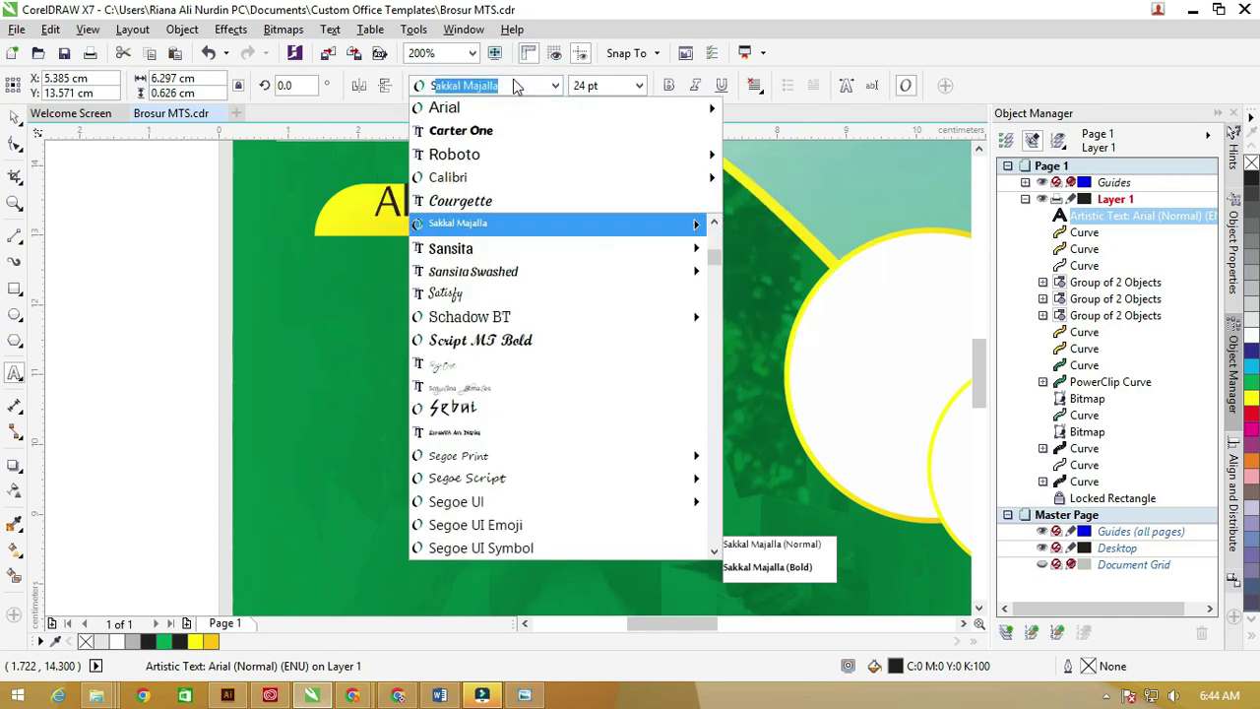
click(492, 249)
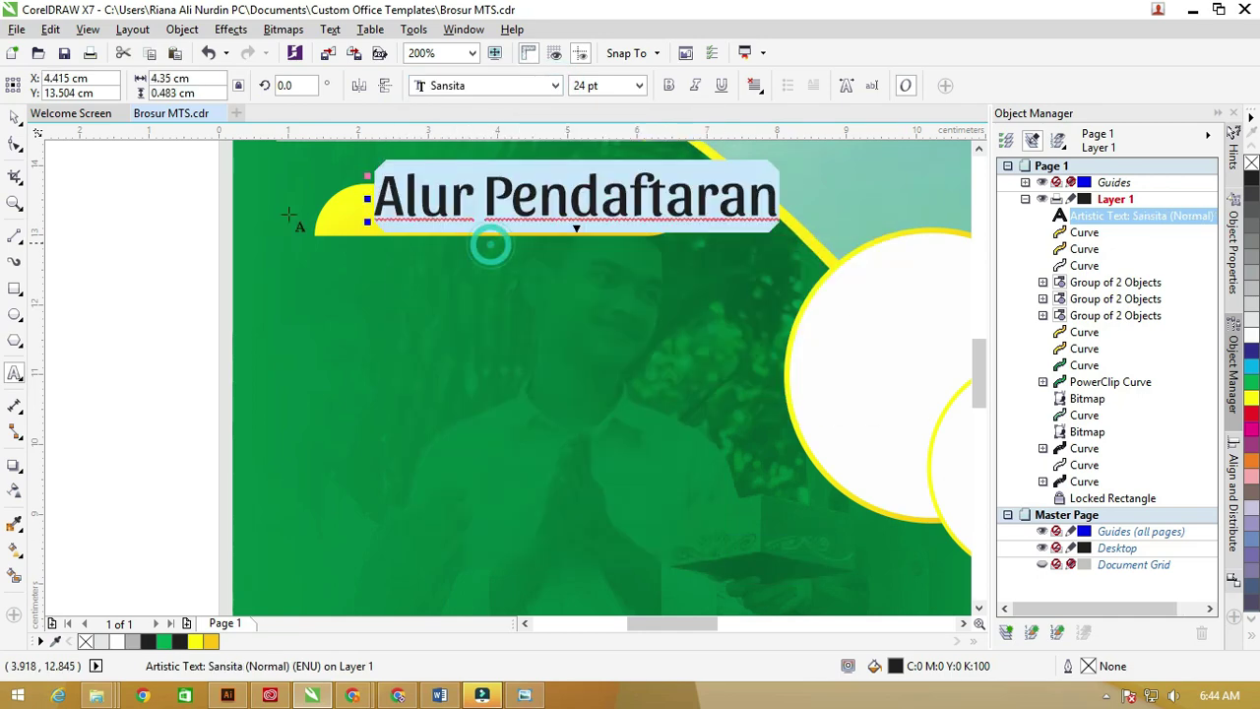
click(15, 118)
drag(784, 171, 630, 190)
scroll(495, 195, down, 1)
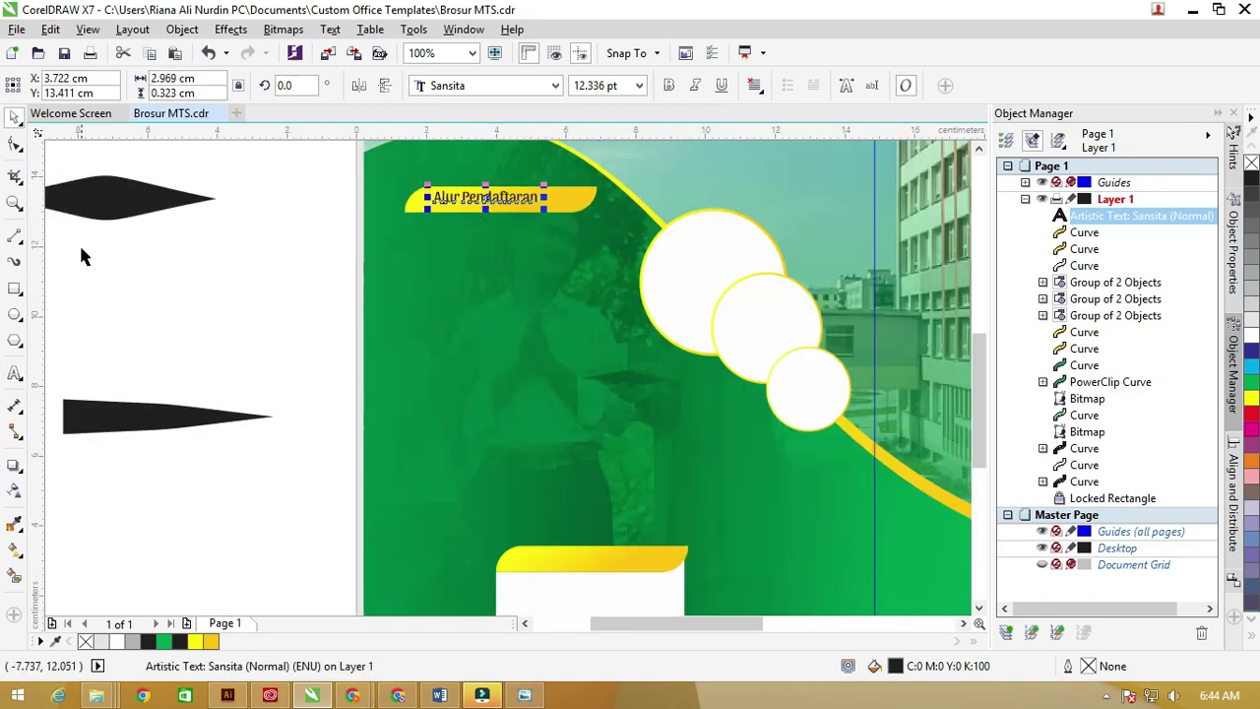
Draw a rectangle about 5.56 by 2.78 cm beneath the yellow bar, with a 1.5 pt outline, and line it up under the bar
click(16, 289)
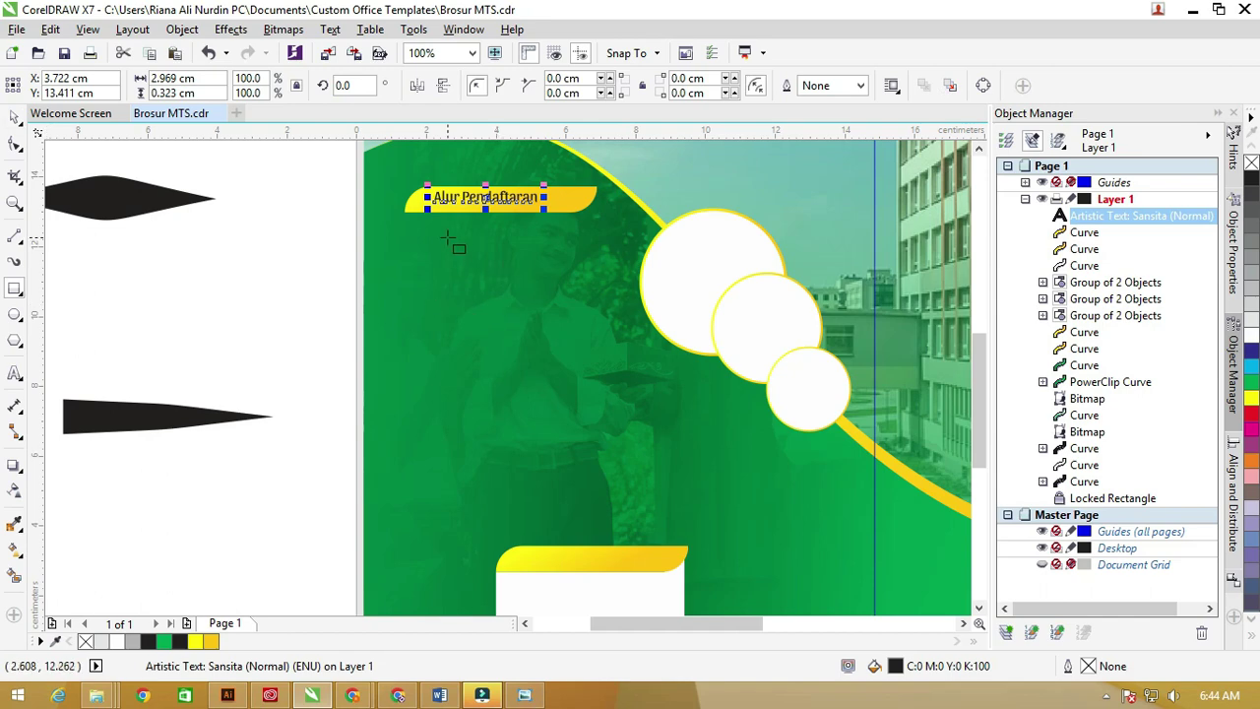
drag(409, 231, 602, 326)
click(15, 116)
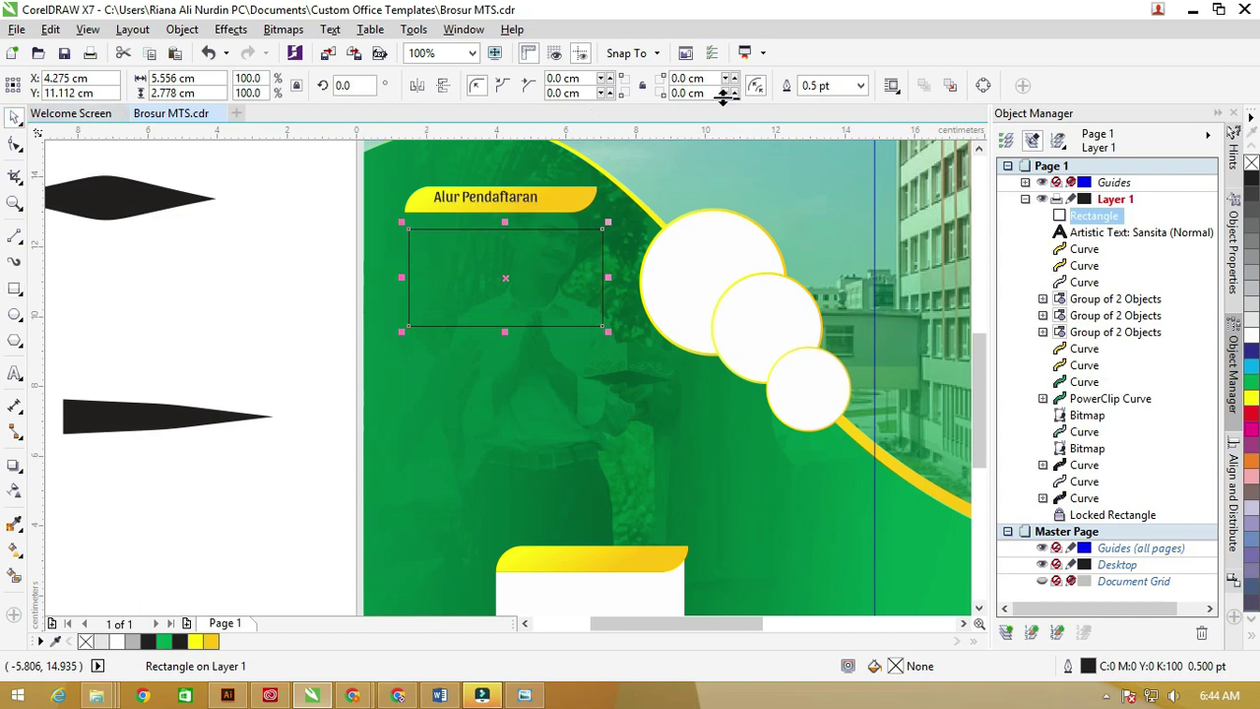
click(858, 89)
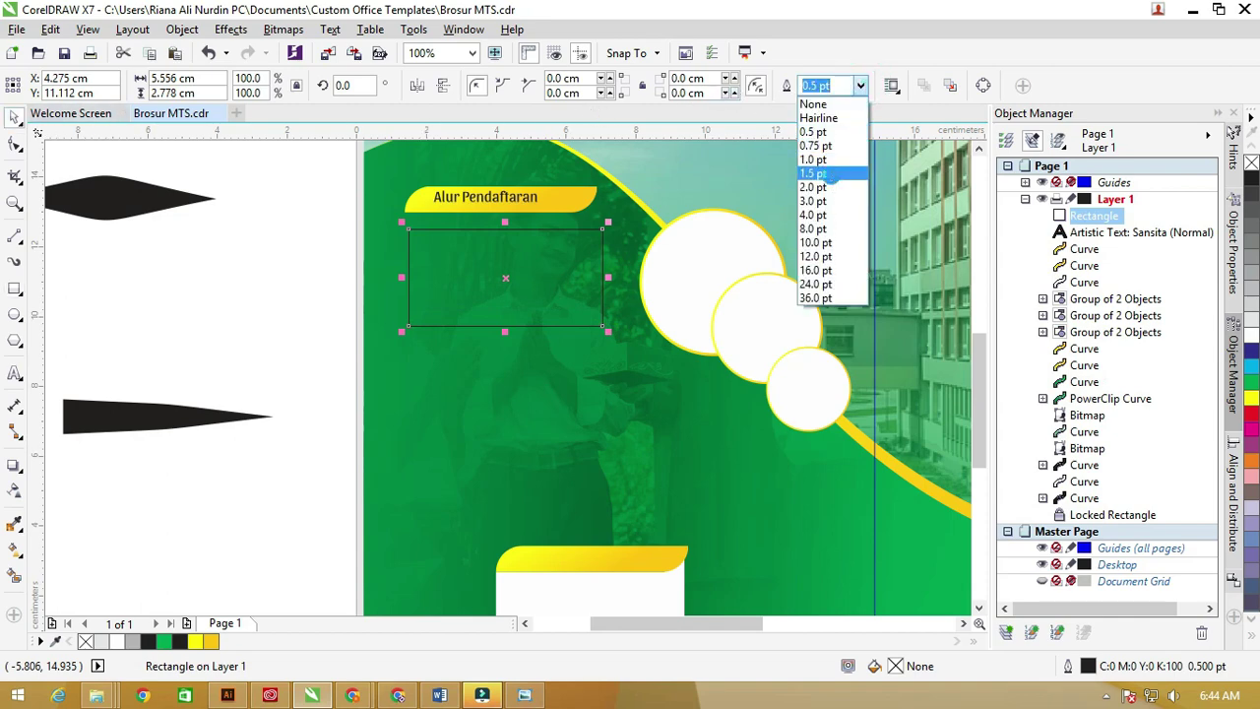
click(829, 169)
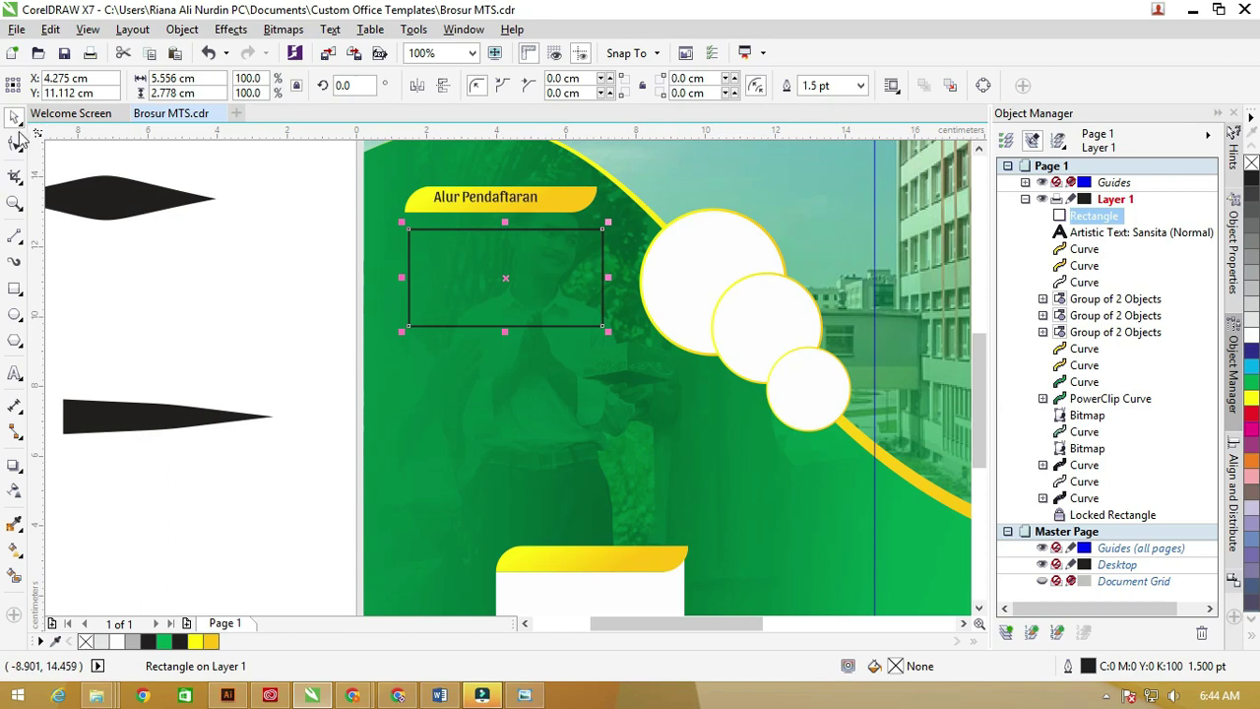
click(214, 240)
drag(413, 240, 400, 234)
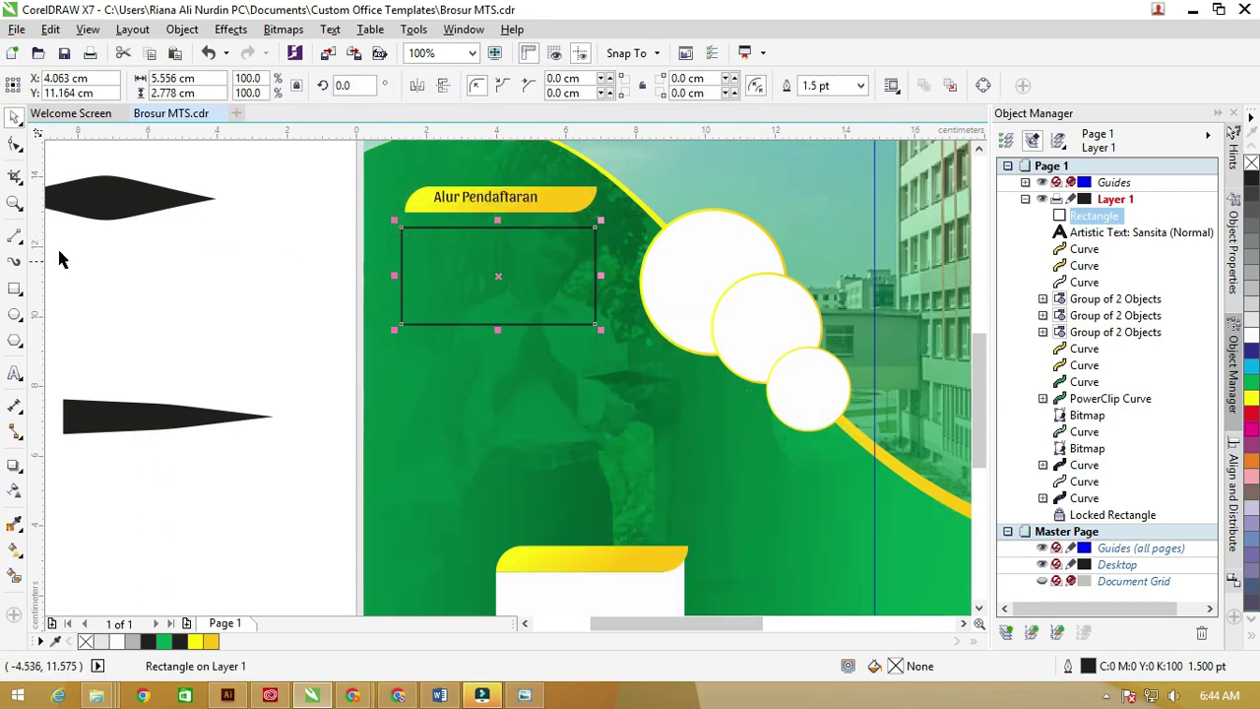
Draw a vertical line about 4.8 cm long across the rectangle and centre it horizontally on the rectangle
click(15, 236)
mouse_move(504, 198)
mouse_down()
mouse_move(512, 365)
mouse_move(494, 366)
mouse_up()
click(15, 116)
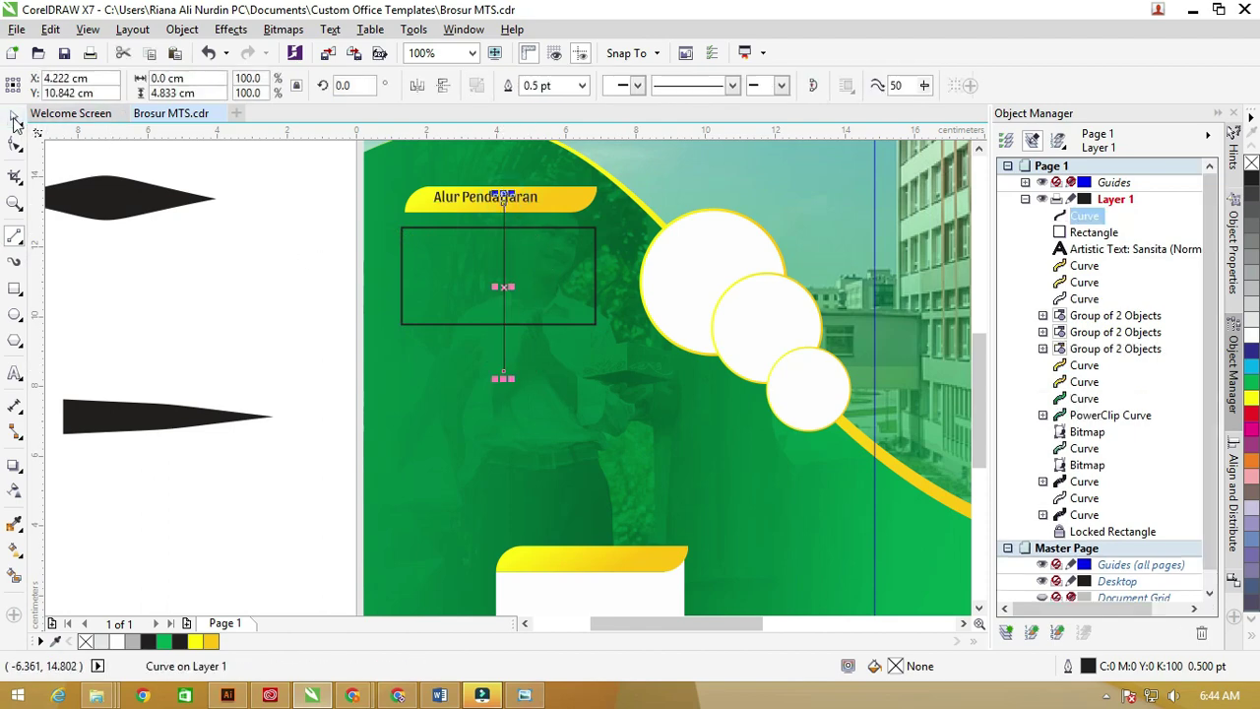
shift+click(596, 244)
key(c)
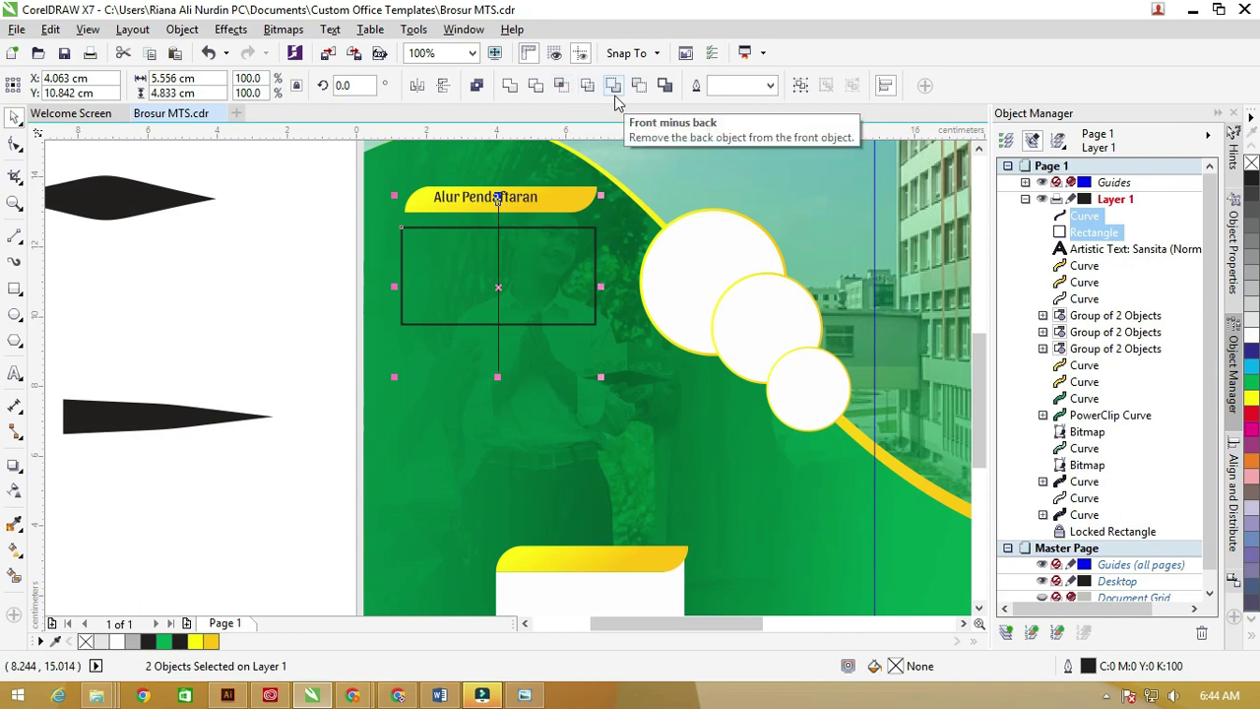
Trim the rectangle with the vertical line and break the result apart into two separate halves
click(541, 89)
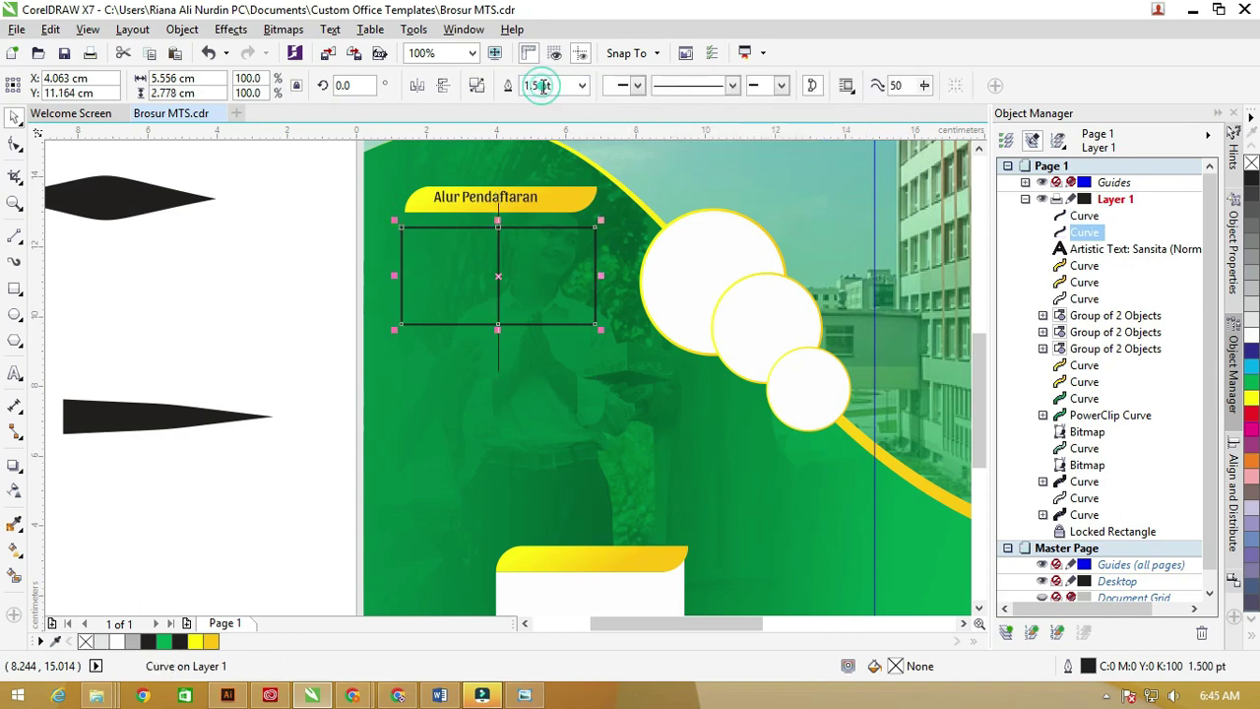
scroll(520, 251, up, 1)
drag(491, 209, 493, 243)
right_click(494, 243)
click(580, 285)
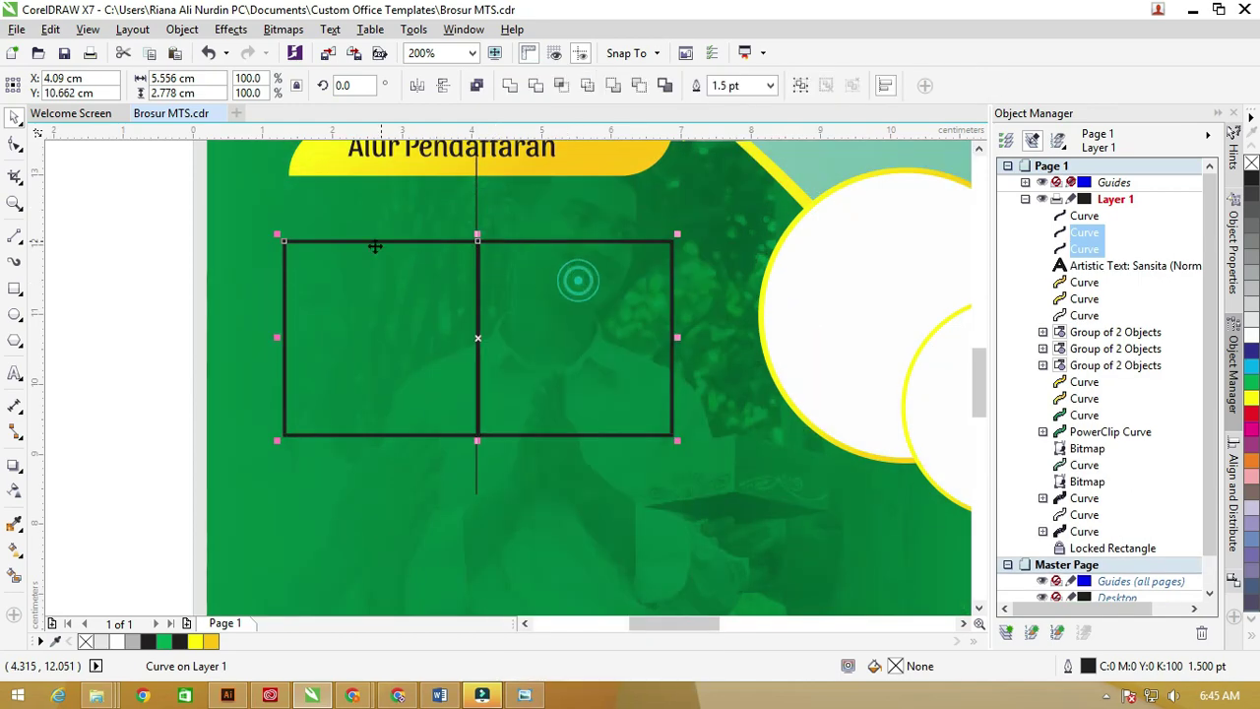
Try moving the rectangle's left half slightly aside, and undo the move
click(142, 168)
click(489, 281)
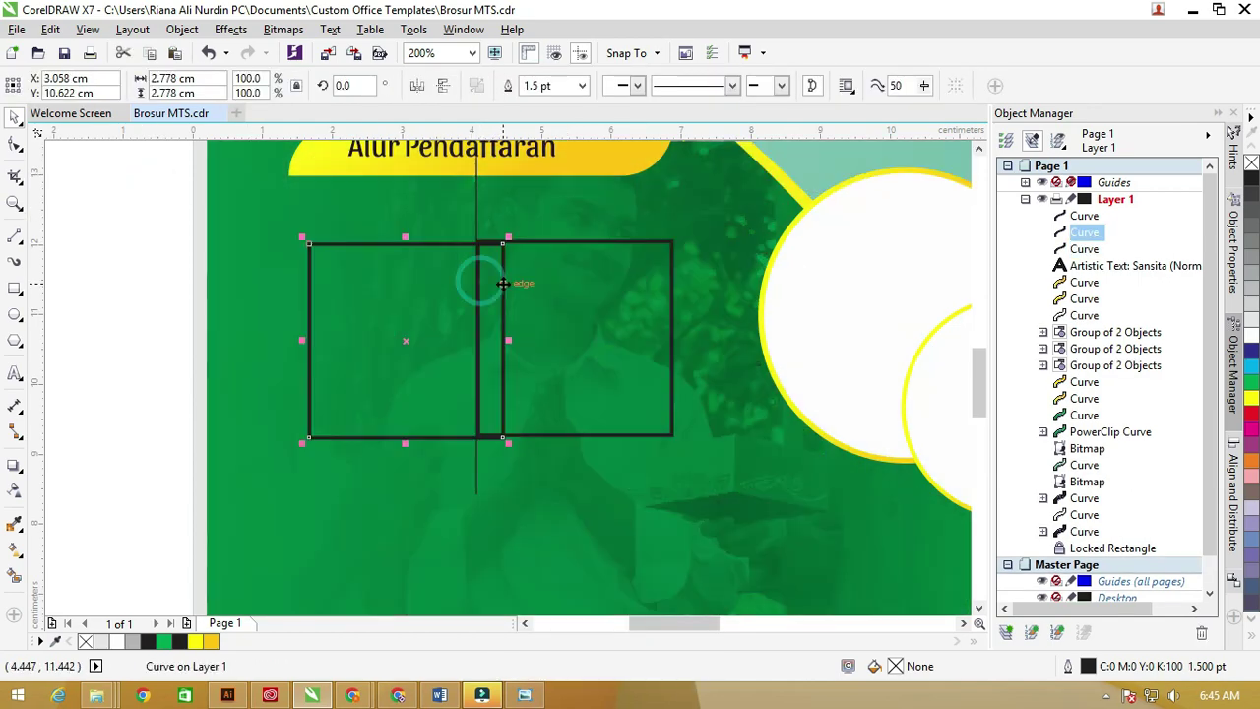
click(505, 255)
key(F10)
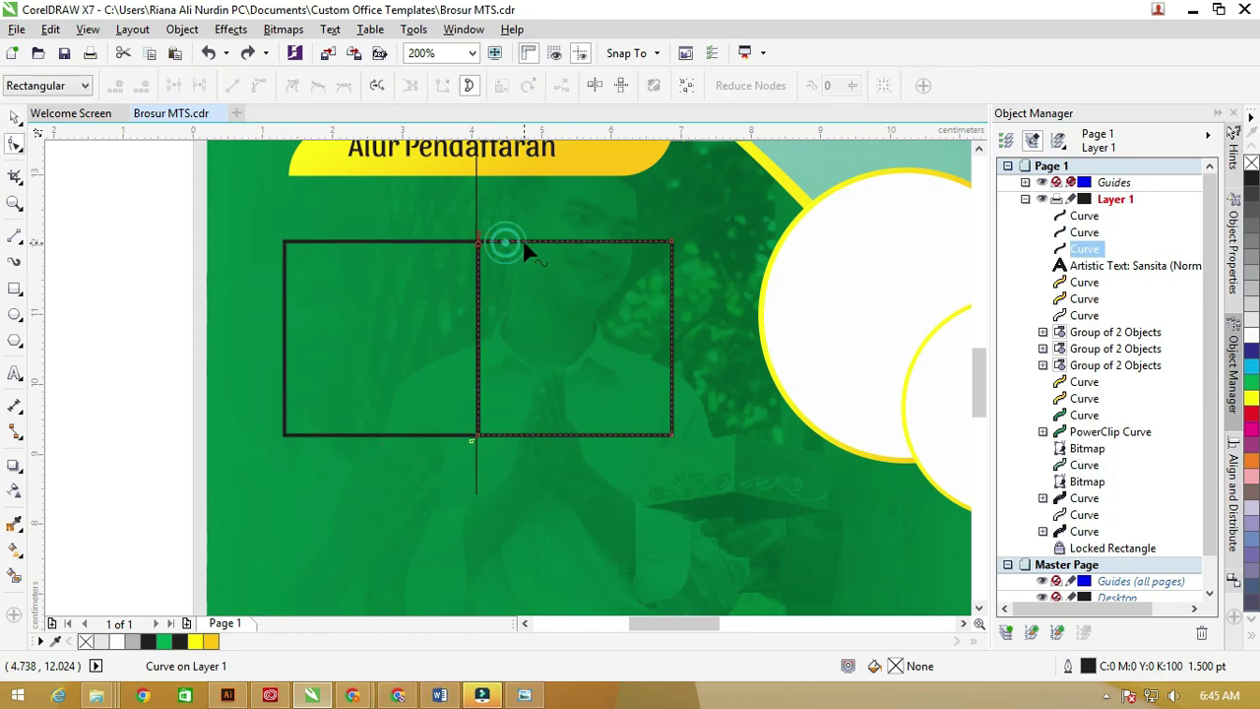
Break the right half's outline at its upper inner corner and delete its inner vertical segment
click(15, 118)
click(500, 256)
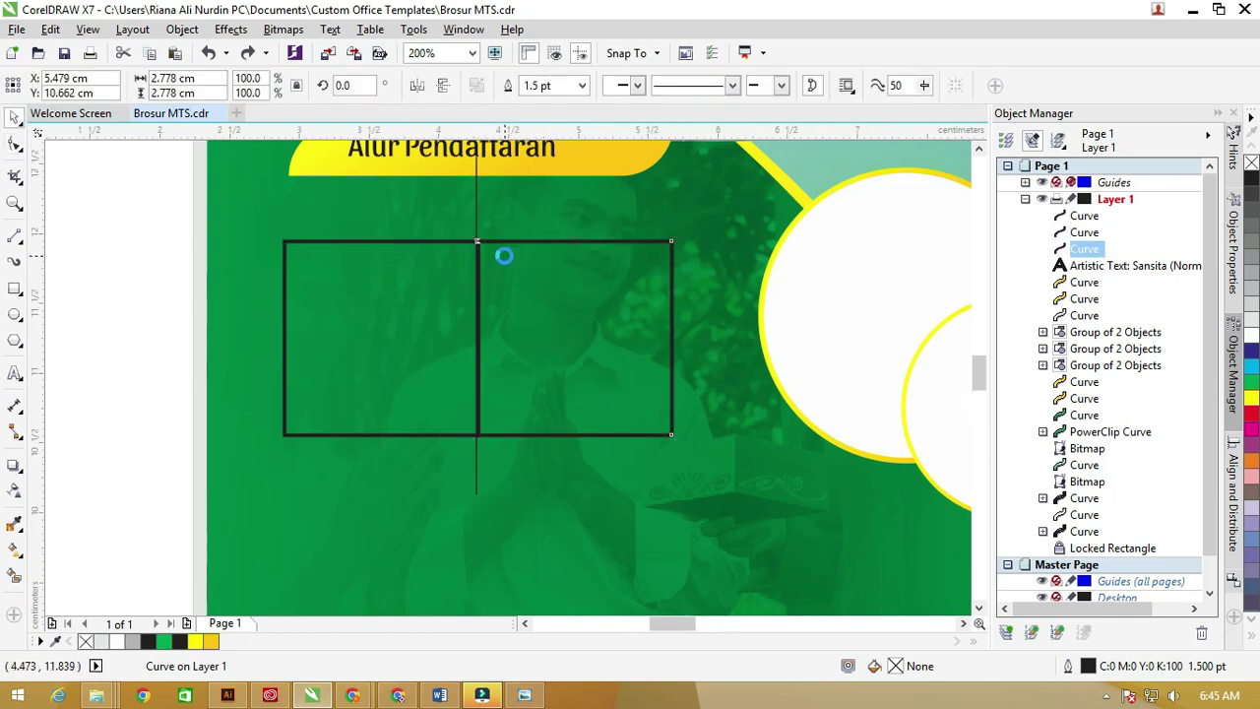
scroll(500, 256, up, 1)
click(489, 240)
click(17, 143)
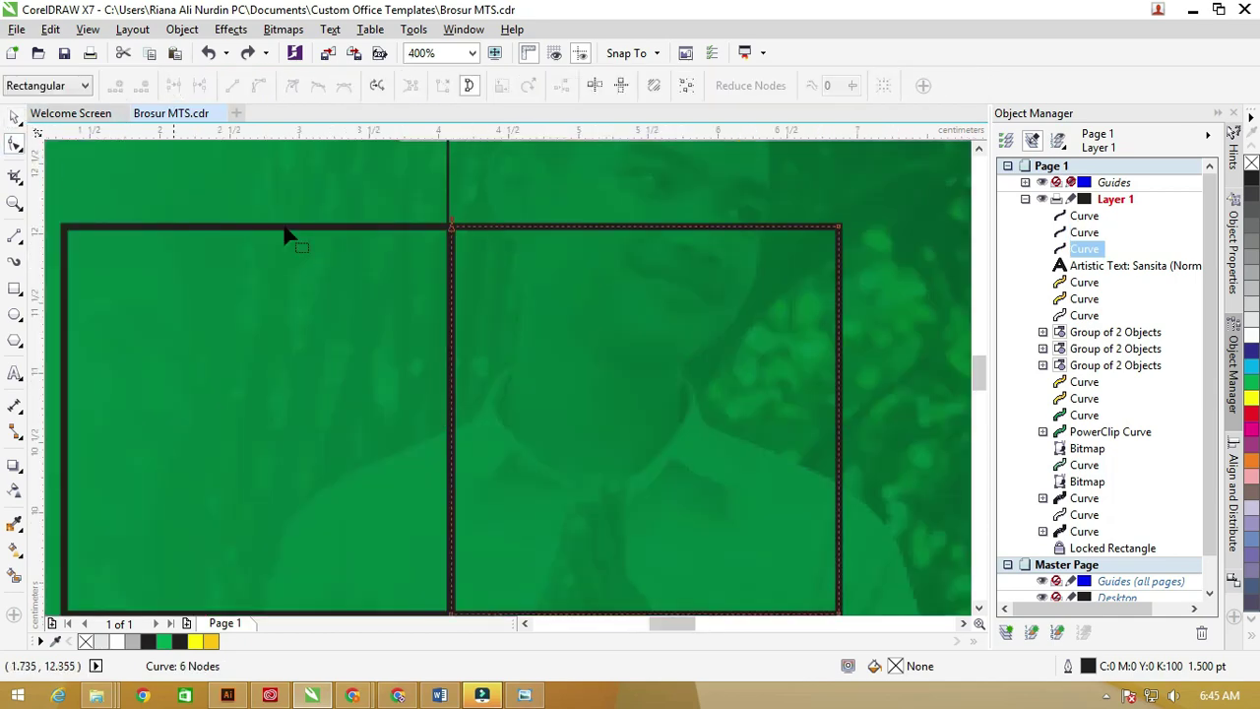
click(452, 229)
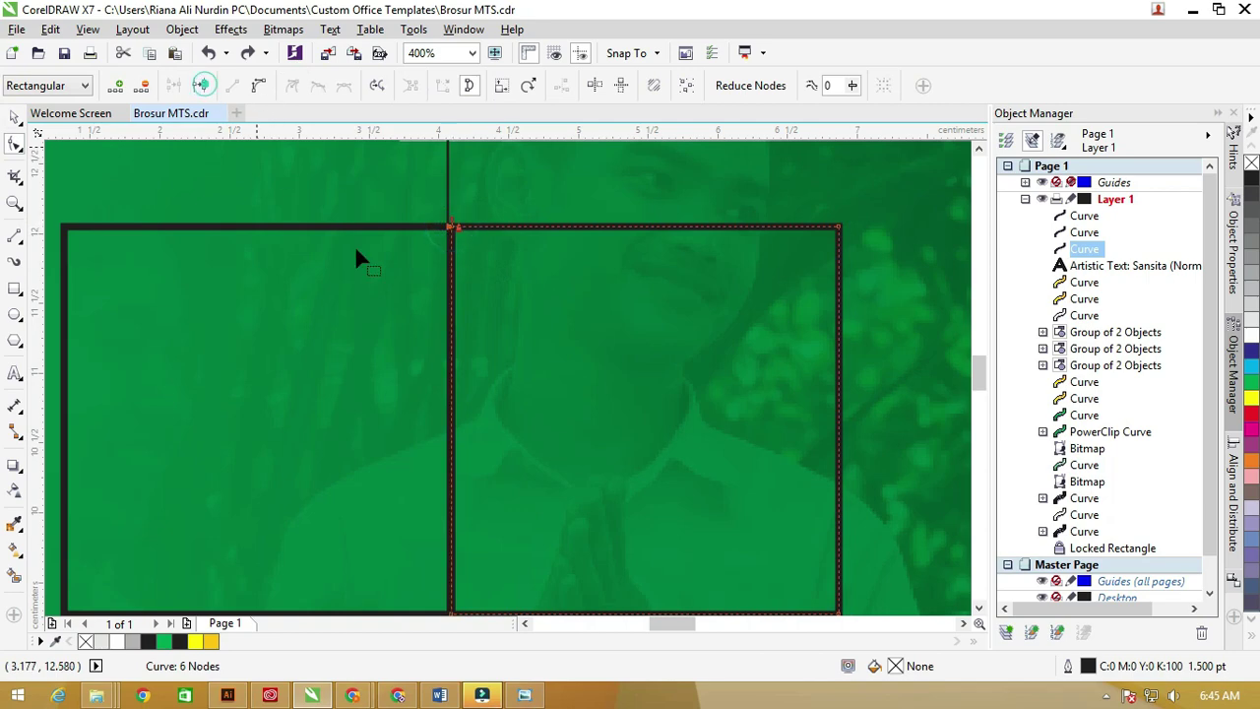
click(451, 331)
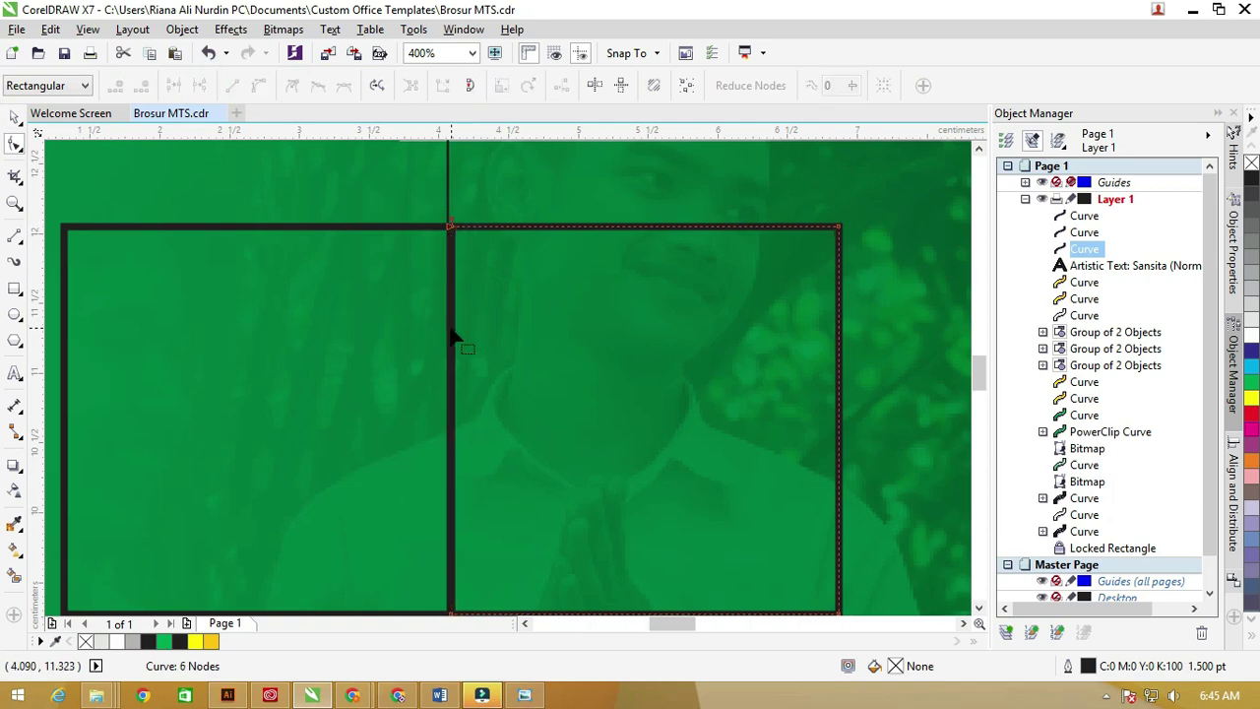
Break the left half's outline at its upper inner corner and remove its inner vertical edge
click(375, 228)
click(450, 228)
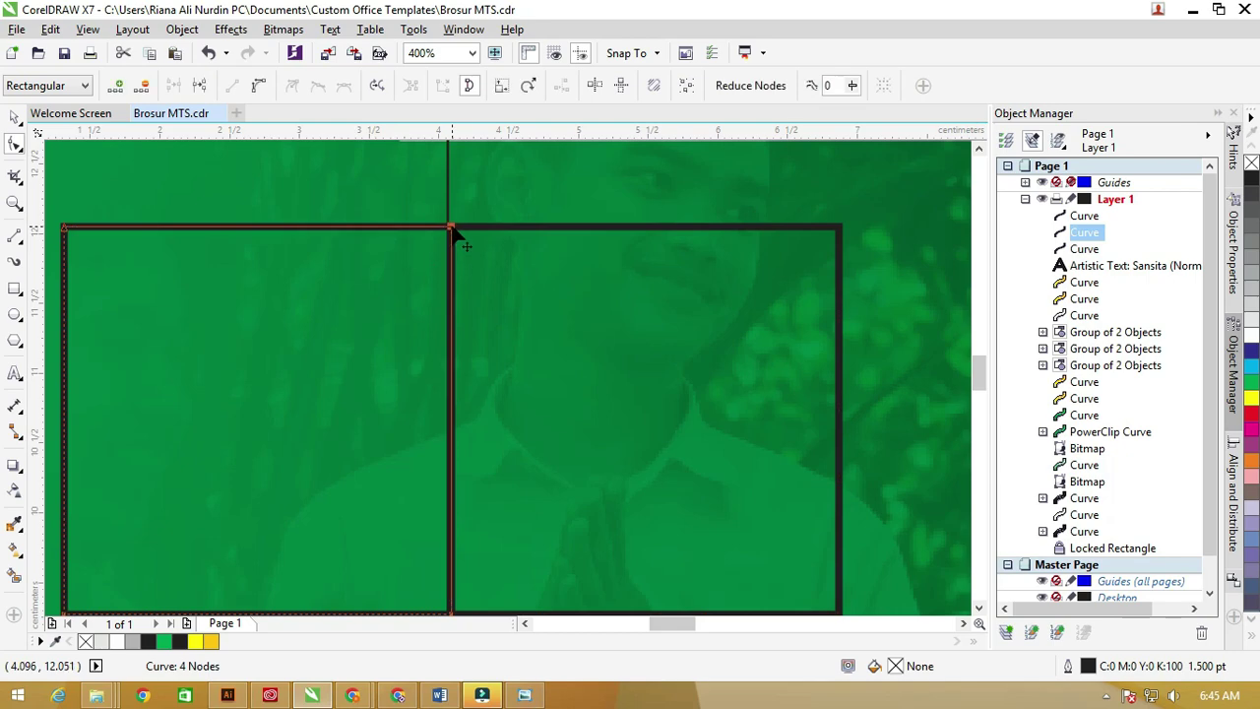
click(201, 86)
click(452, 362)
scroll(451, 356, down, 4)
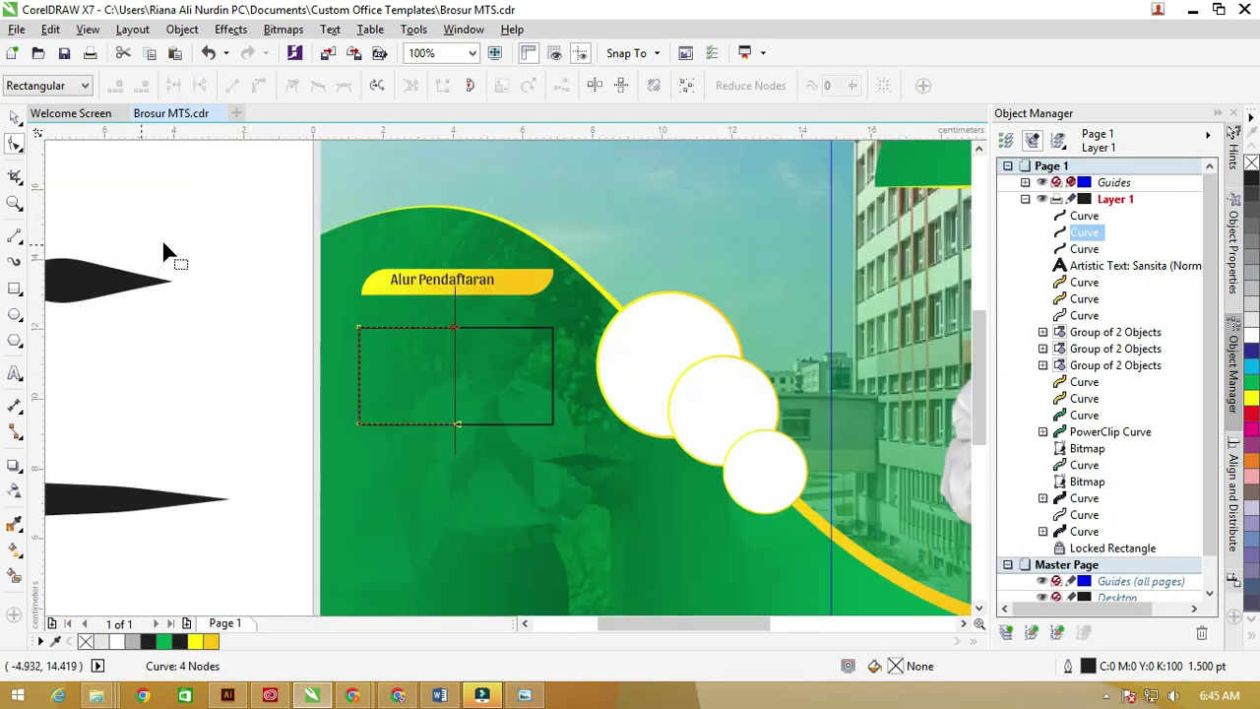
Move the open left half straight down so its upper edge continues from the right half's lower edge
click(15, 116)
click(211, 290)
click(422, 327)
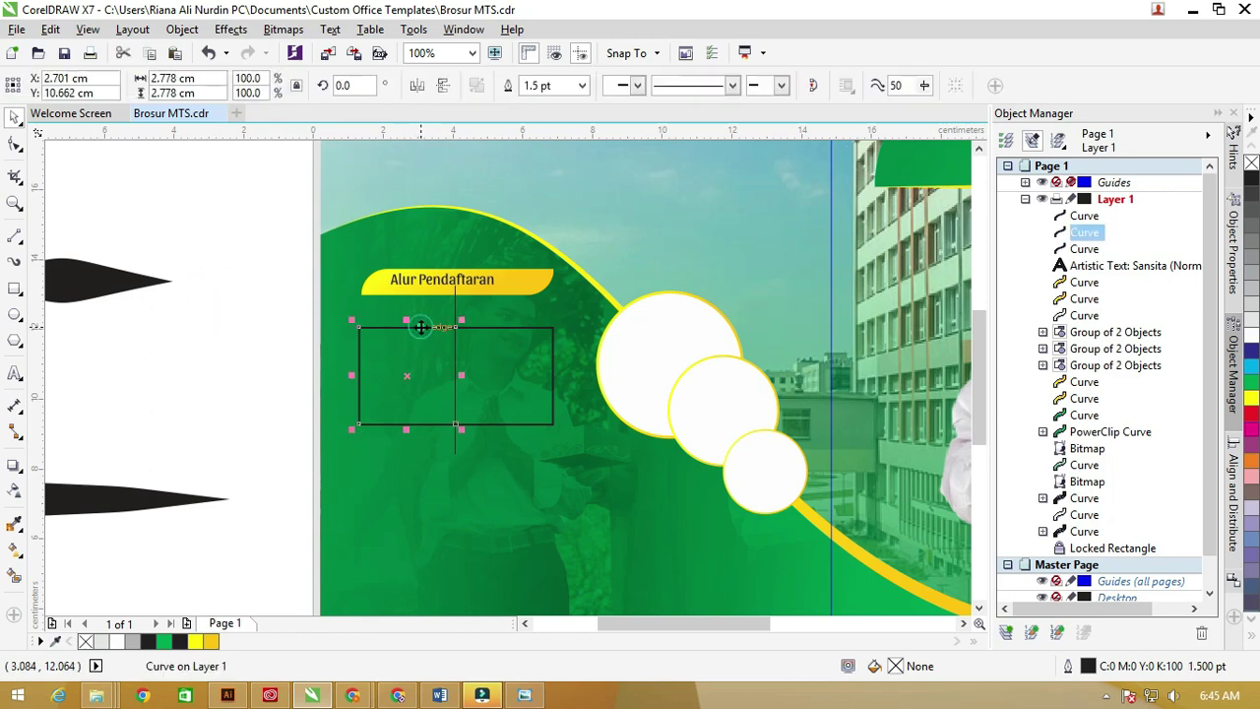
drag(422, 327, 427, 426)
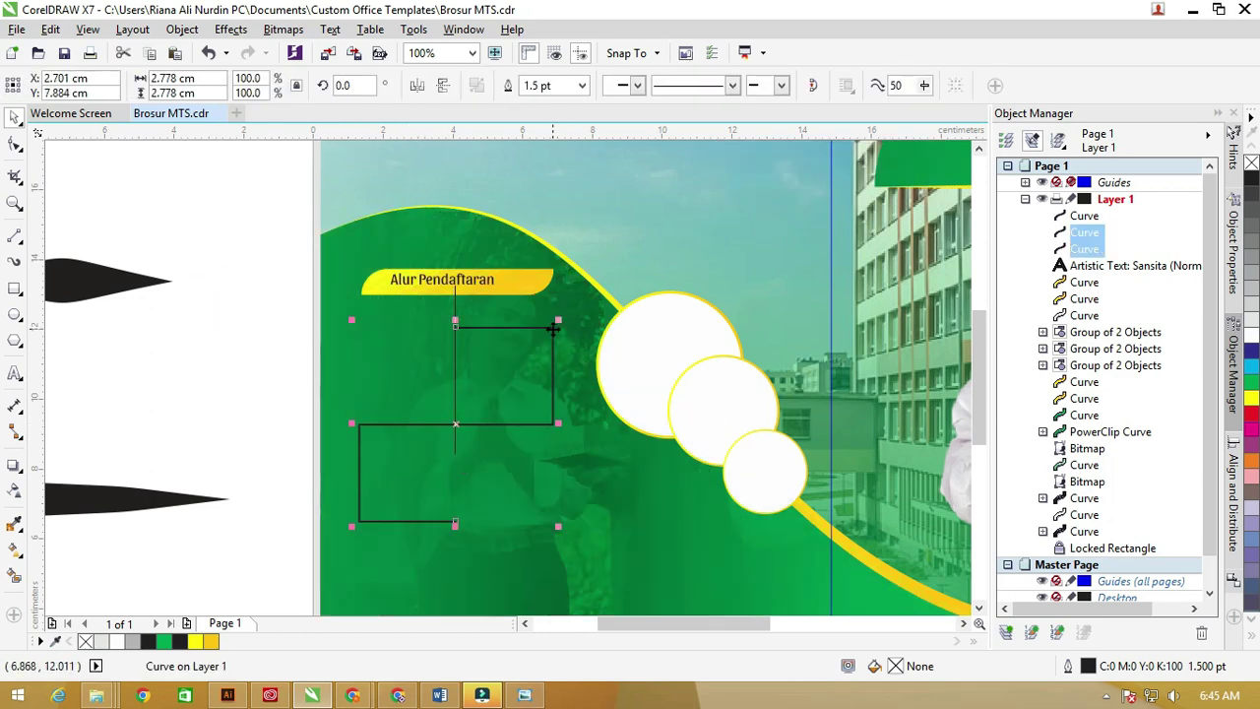
Colour both open path outlines golden yellow (C0 M24 Y100 K0) and delete the vertical dividing line
shift+click(552, 334)
right_click(210, 641)
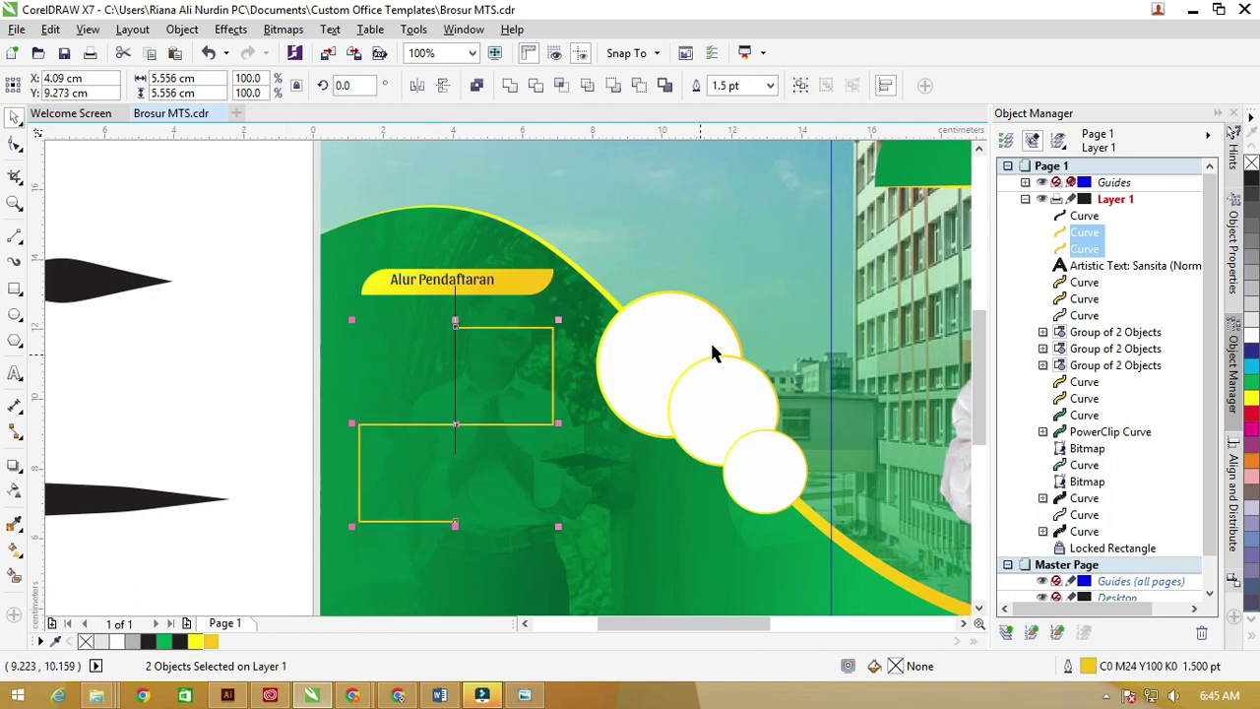
scroll(450, 303, up, 2)
click(382, 251)
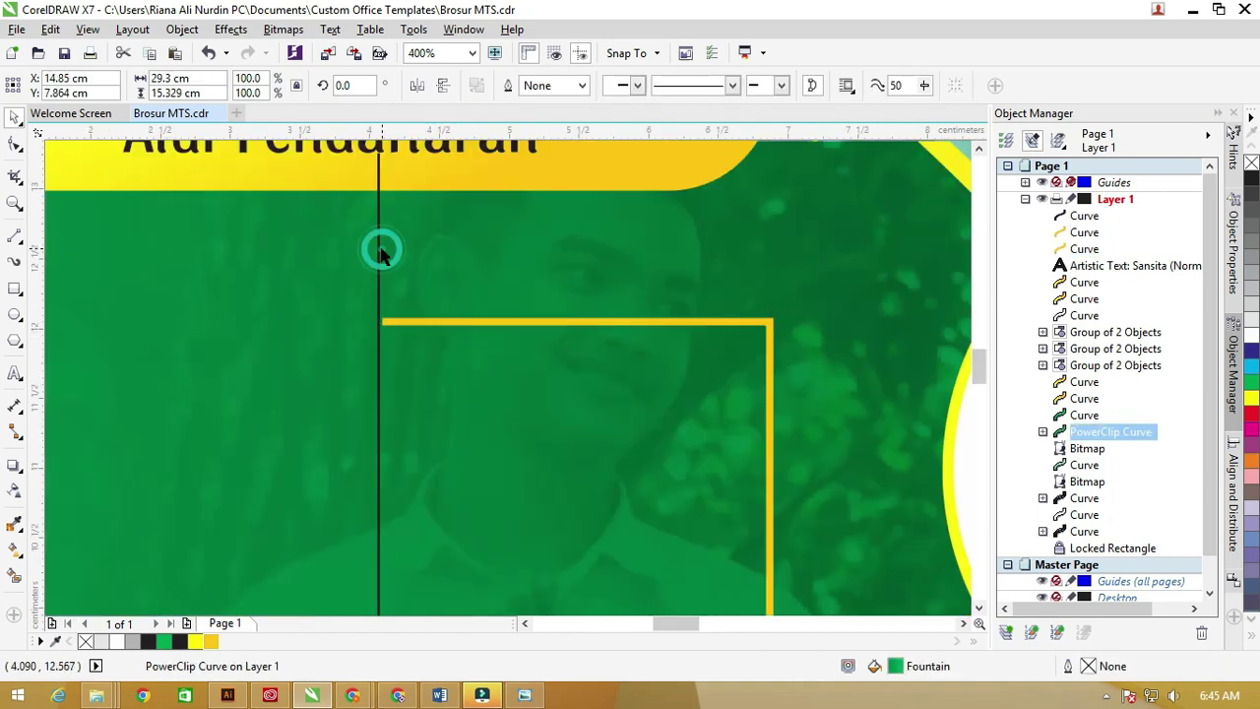
click(380, 251)
key(Delete)
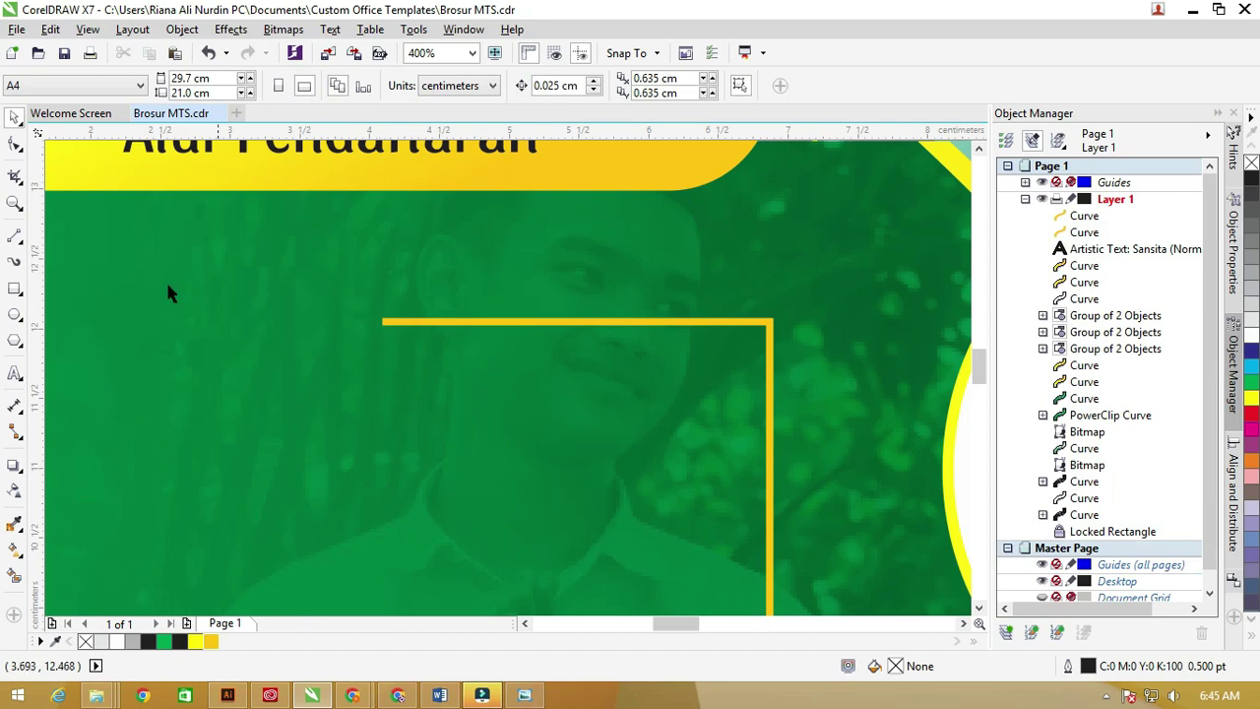
Draw a circle about 0.36 cm wide centred on the path's upper end, filled golden yellow (C0 M24 Y100 K0) without outline
click(19, 317)
drag(383, 321, 408, 345)
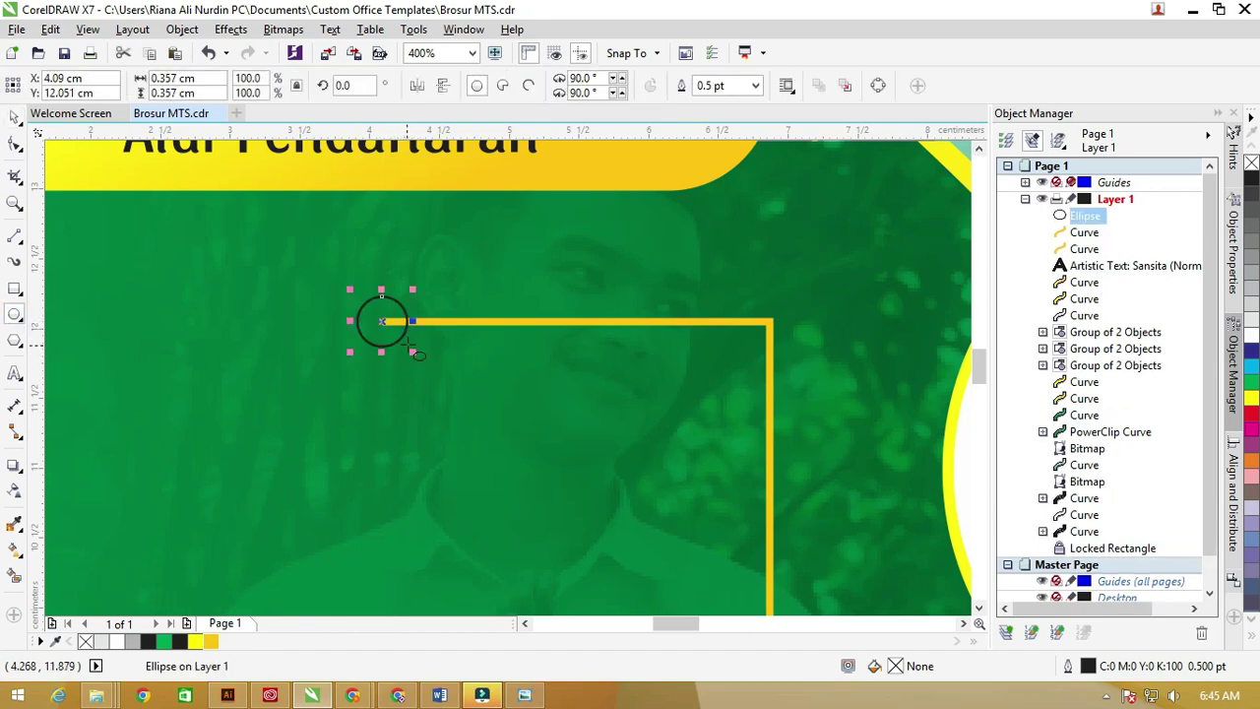
click(210, 641)
right_click(1251, 162)
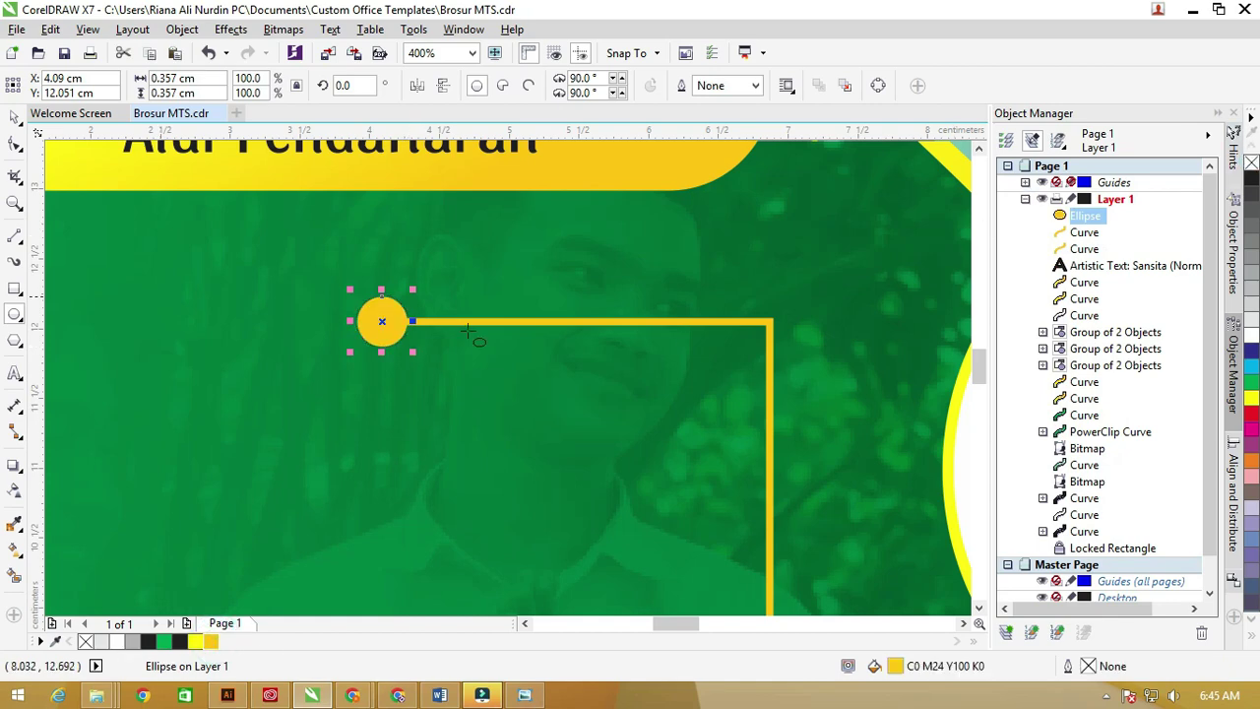
Place a copy of the small golden circle on the lower end of the yellow path
scroll(468, 329, down, 2)
click(14, 118)
scroll(417, 330, down, 2)
drag(418, 330, 417, 522)
right_click(418, 521)
scroll(417, 522, up, 4)
scroll(418, 522, down, 4)
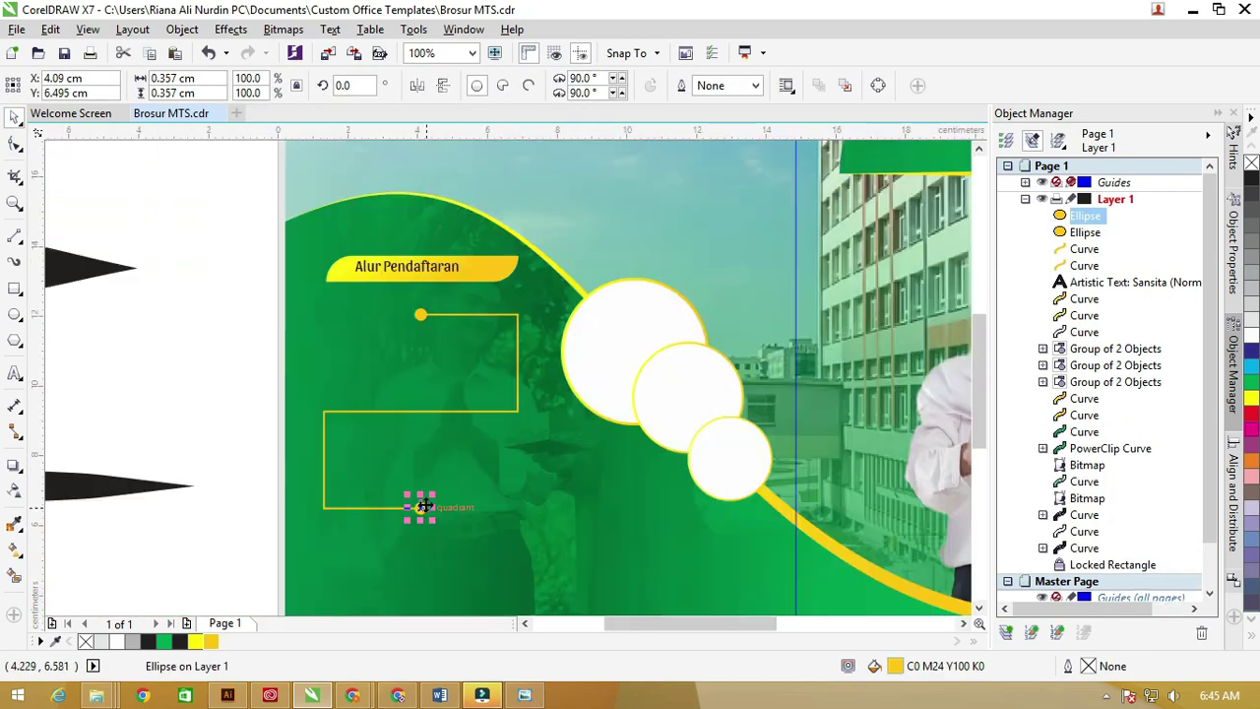
scroll(424, 506, down, 2)
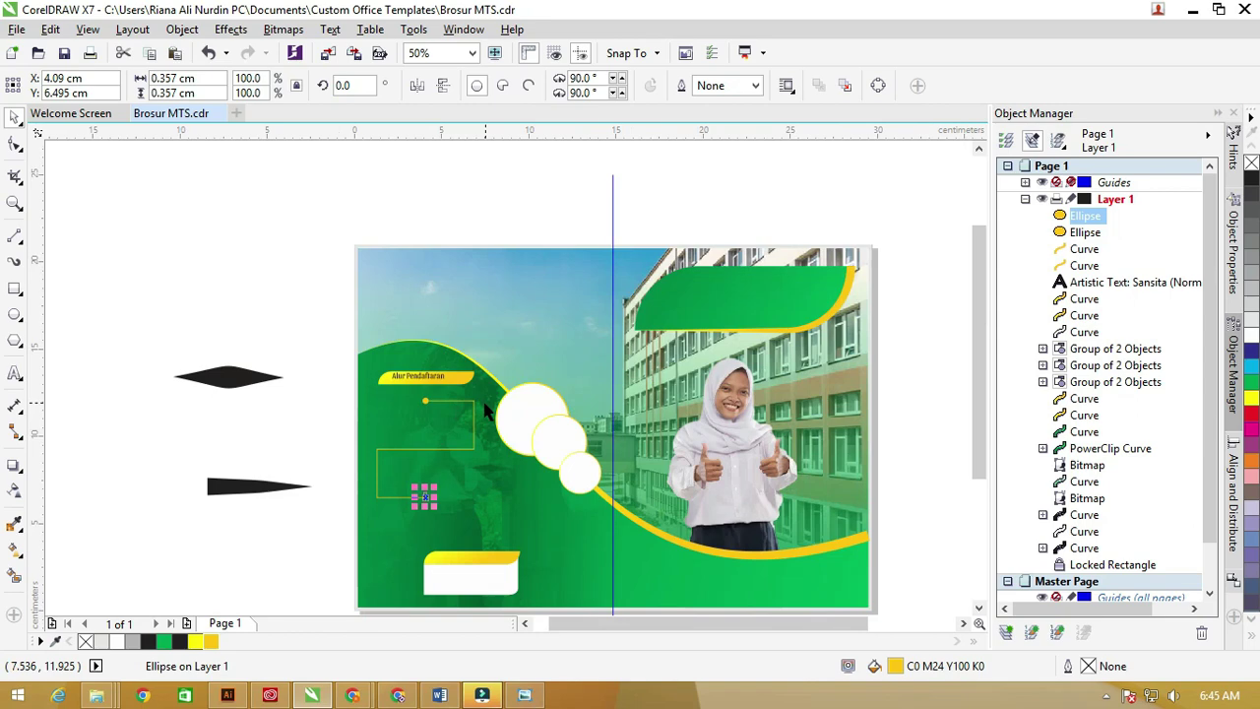
scroll(371, 372, up, 2)
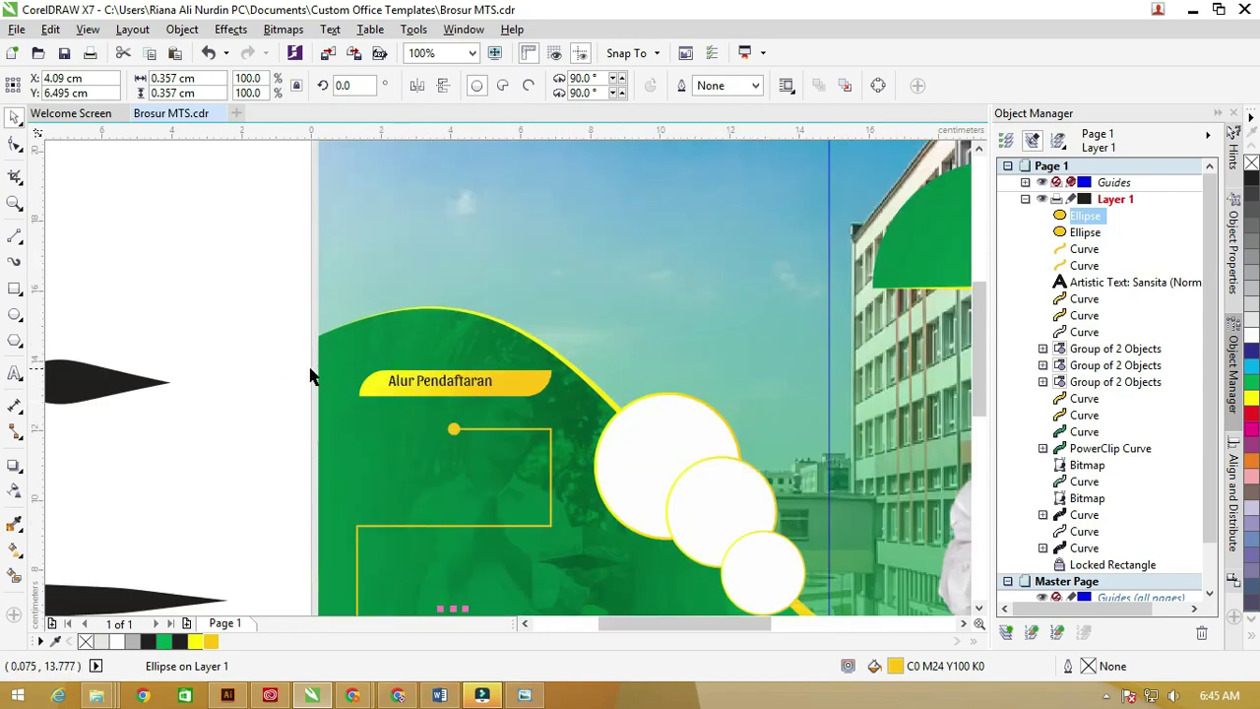
Place a copy of the "Alur Pendaftaran" banner, text and yellow bar together, straight below the flow path
click(464, 386)
shift+click(512, 392)
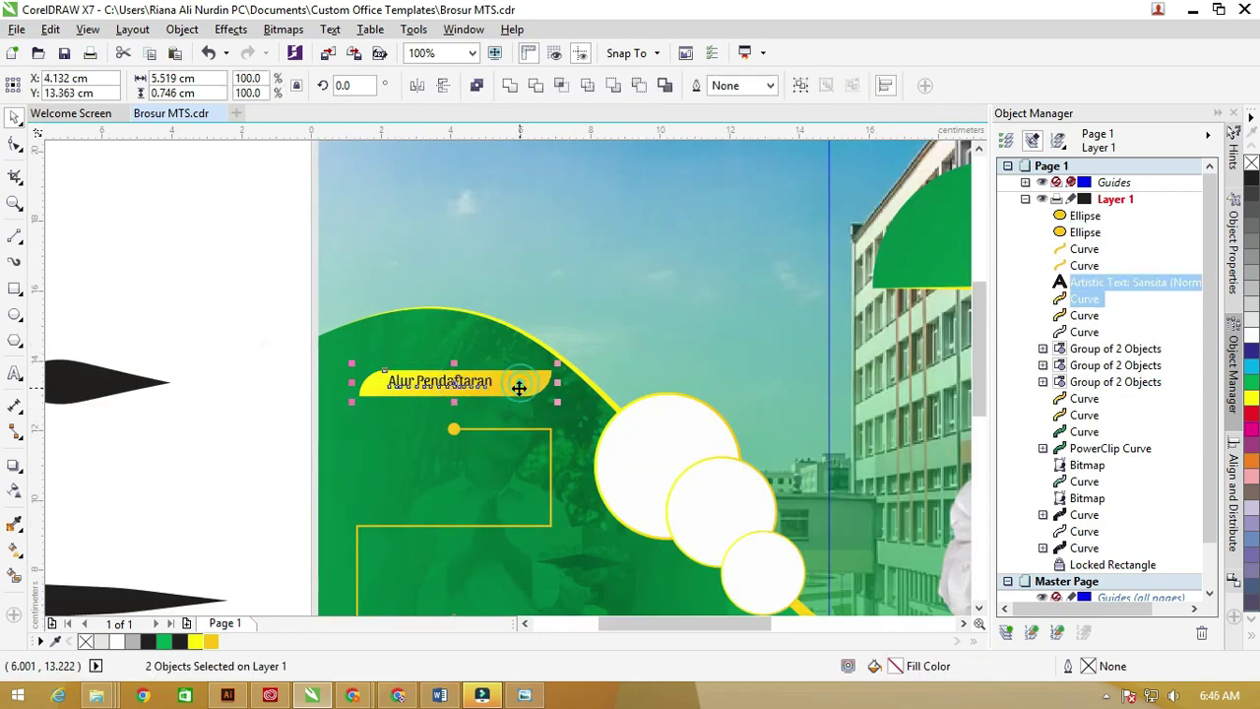
scroll(496, 380, down, 2)
drag(502, 381, 503, 520)
scroll(463, 517, up, 2)
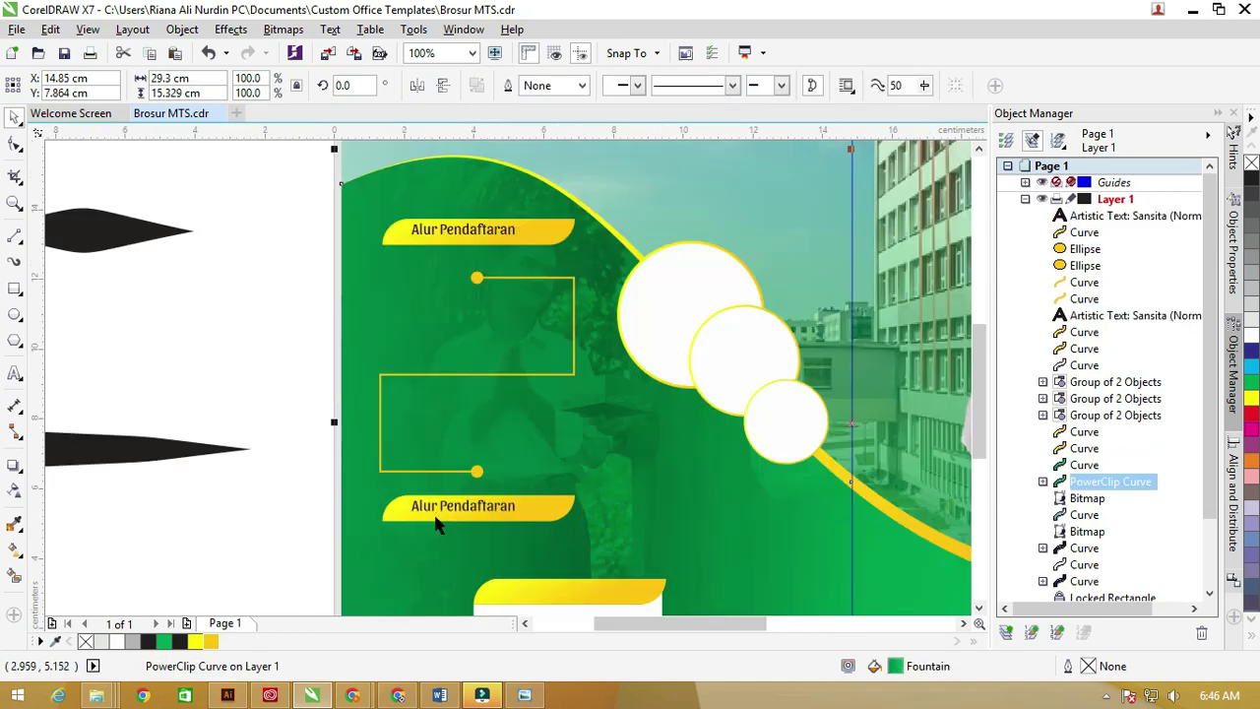
Change the text of the copied banner below the flow path to "Program Unggulan"
click(451, 517)
double_click(425, 507)
key(ctrl+a)
text(Pr)
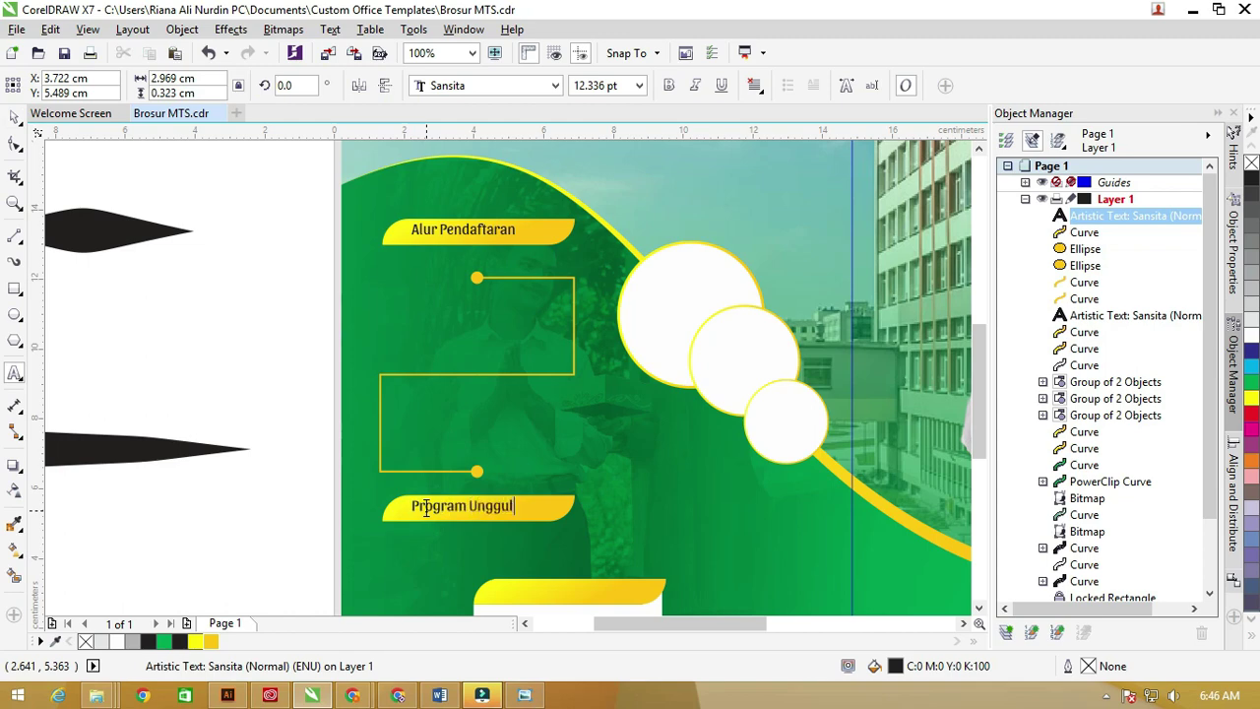
click(16, 121)
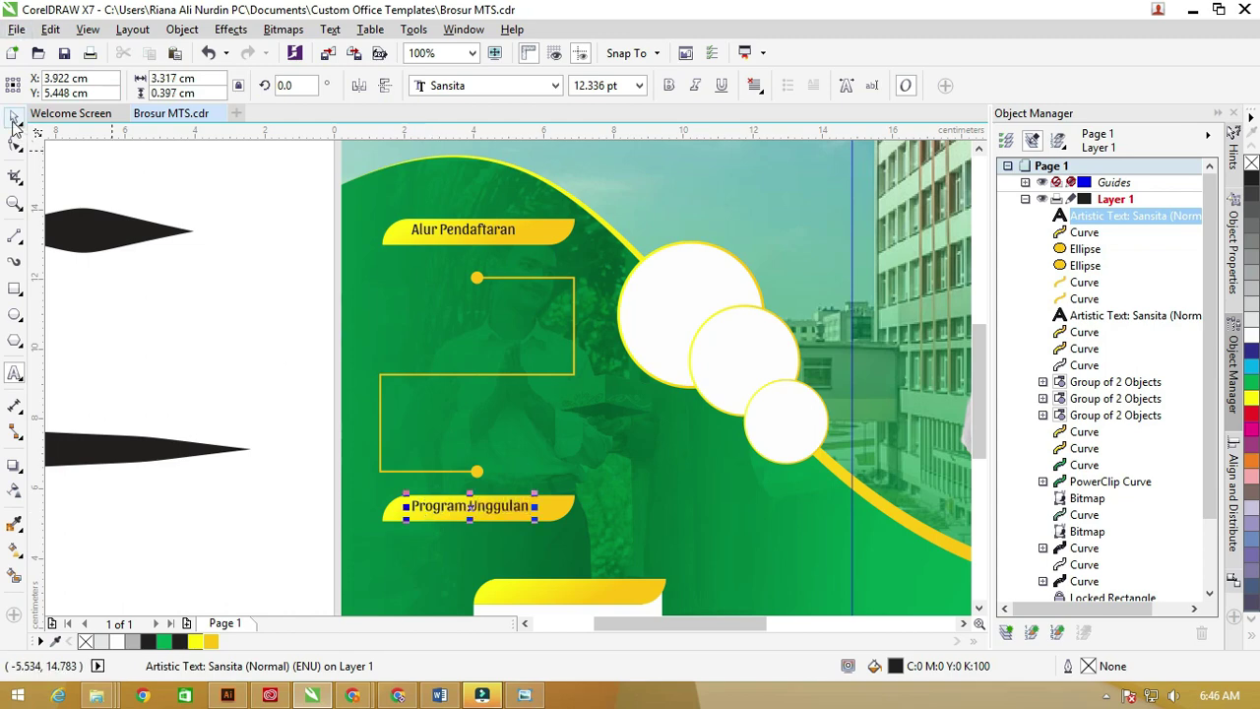
Group the two golden path outlines and their two small end circles
scroll(461, 301, down, 2)
click(382, 296)
drag(389, 298, 492, 320)
key(ctrl+g)
Move the "Program Unggulan" text and bar straight up, closer to the flow path, and group them
drag(531, 430, 370, 415)
key(ctrl+z)
click(371, 416)
click(497, 408)
drag(497, 408, 500, 385)
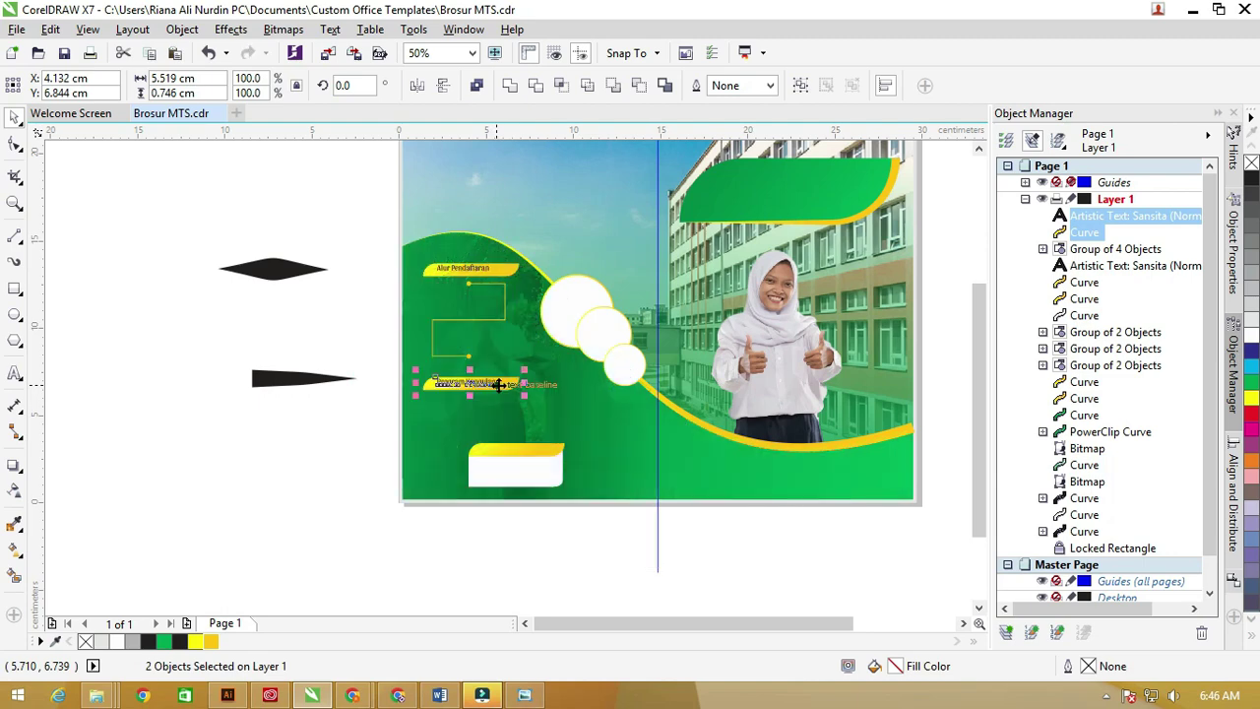
key(ctrl+g)
Draw a square about 2.7 cm wide near the brochure's lower-left corner, filled white without outline
scroll(475, 347, down, 1)
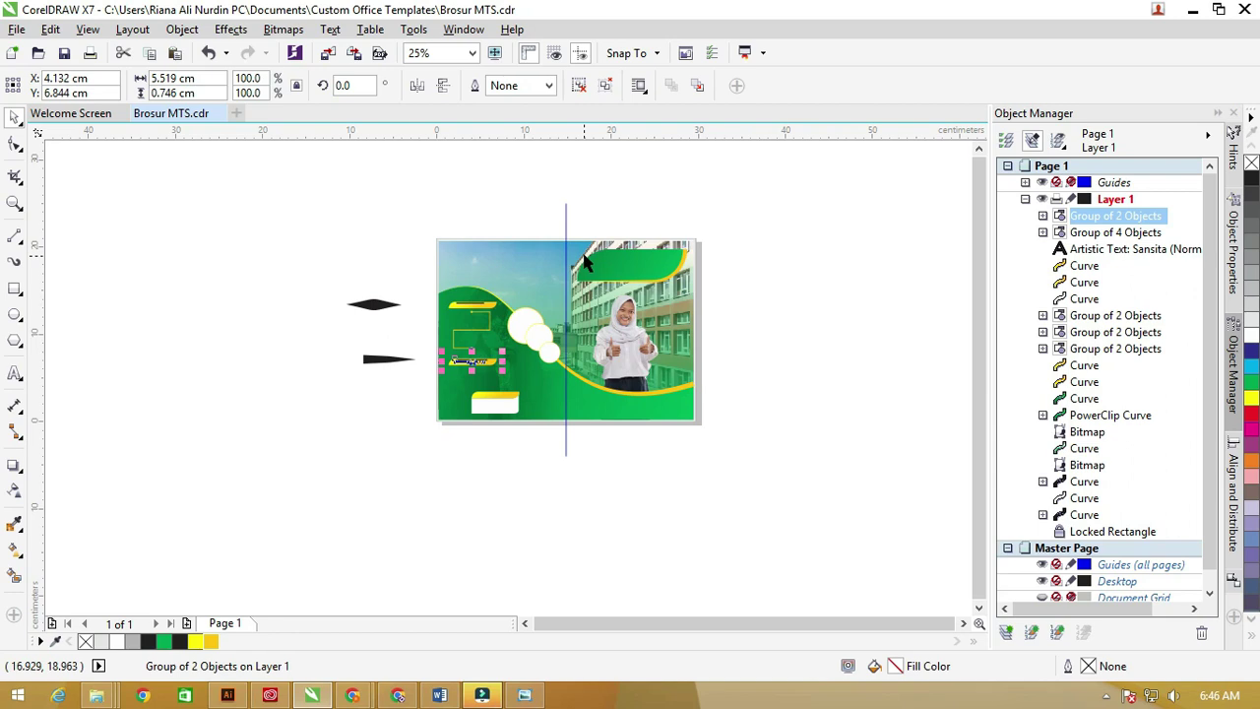
scroll(551, 330, up, 1)
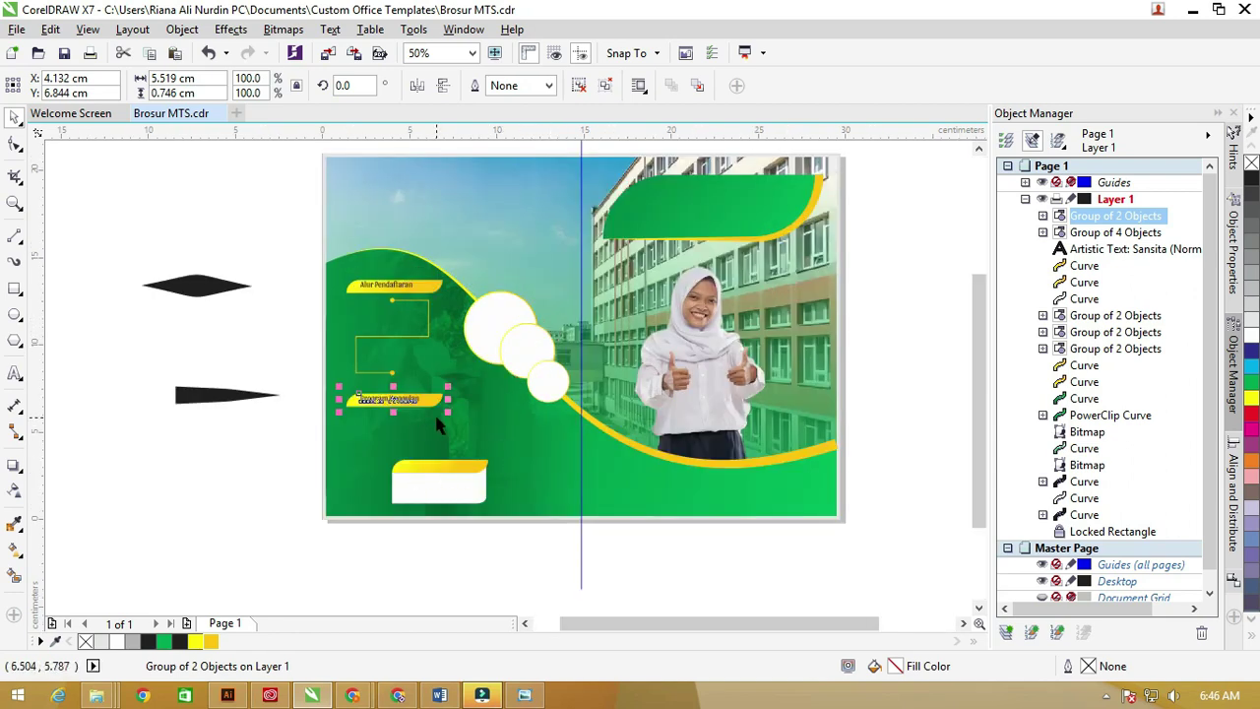
key(F6)
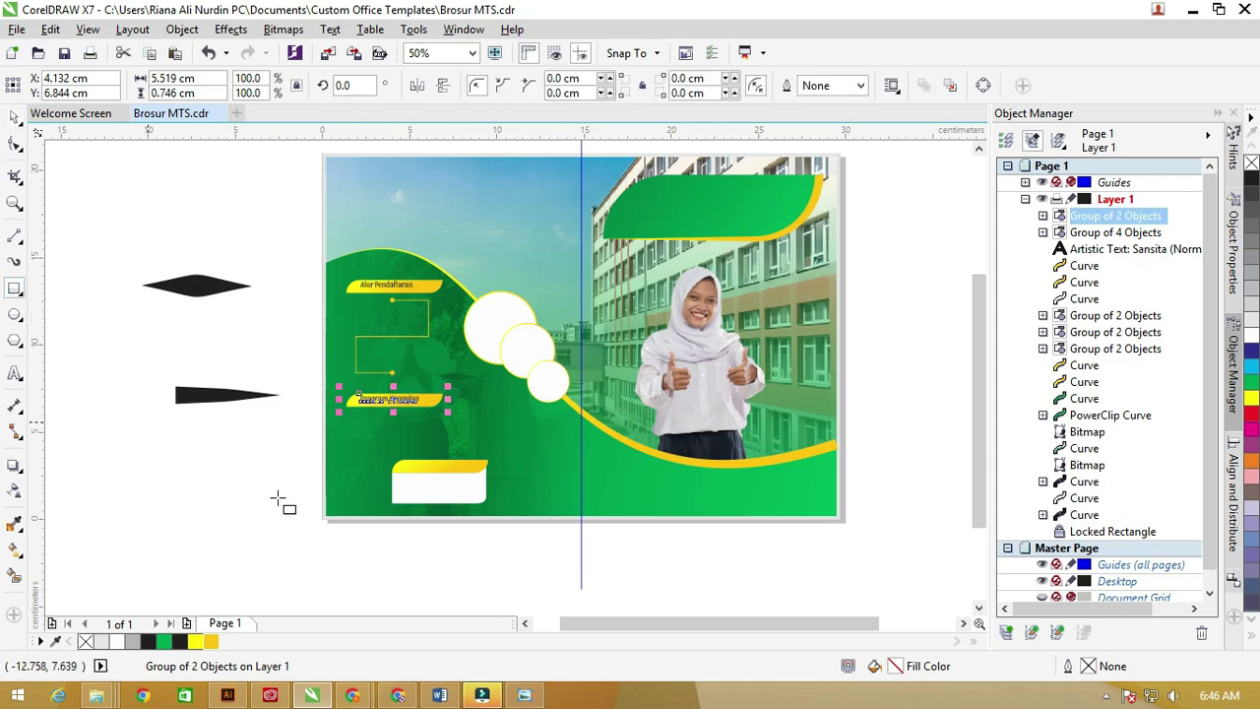
scroll(455, 548, up, 1)
mouse_move(240, 395)
mouse_down()
mouse_move(309, 451)
mouse_move(291, 449)
mouse_up()
click(1250, 338)
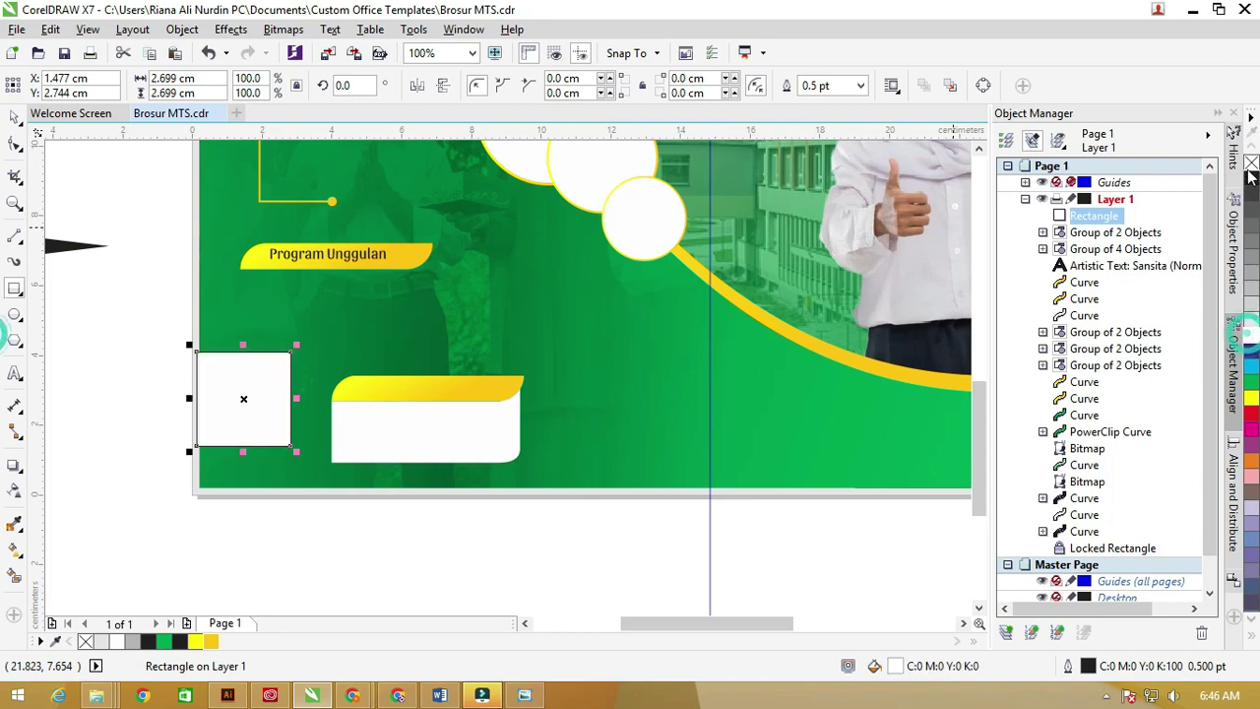
right_click(1251, 162)
Shrink the white square to about 2.3 cm wide and place it just left of the white info box
drag(259, 409, 284, 429)
drag(315, 372, 312, 370)
mouse_move(270, 410)
mouse_down()
mouse_move(292, 411)
mouse_move(280, 412)
mouse_up()
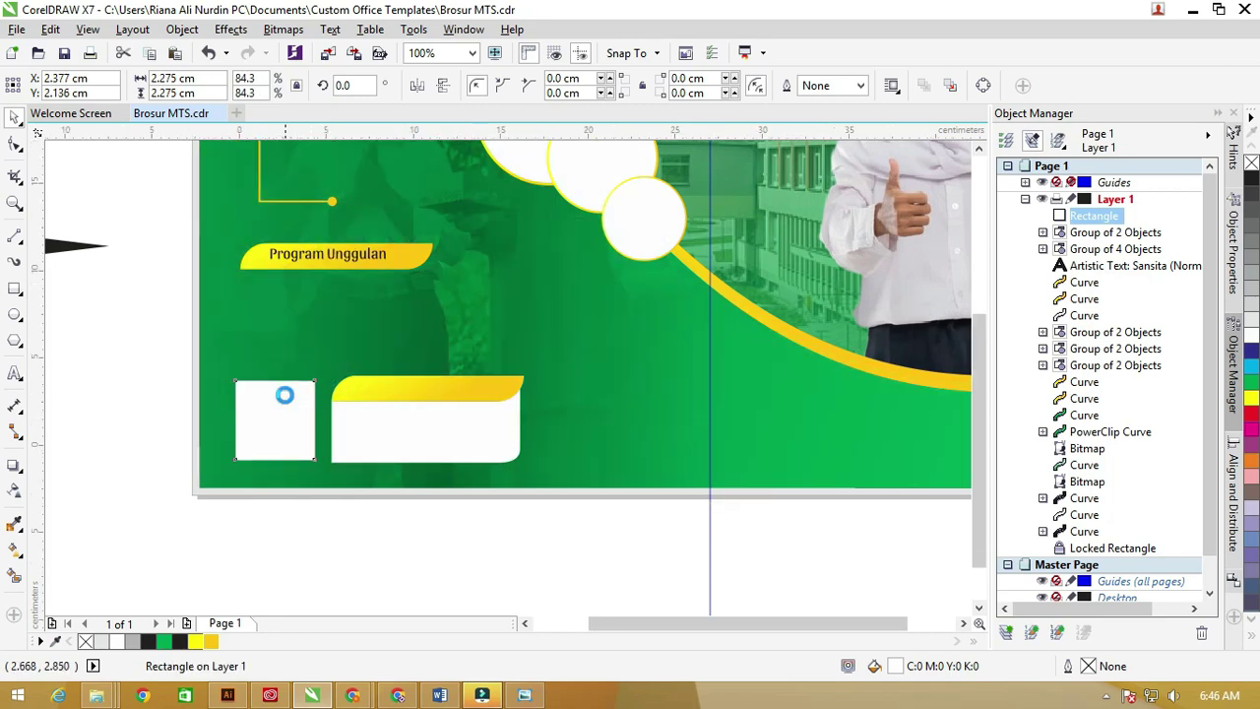
scroll(284, 395, down, 2)
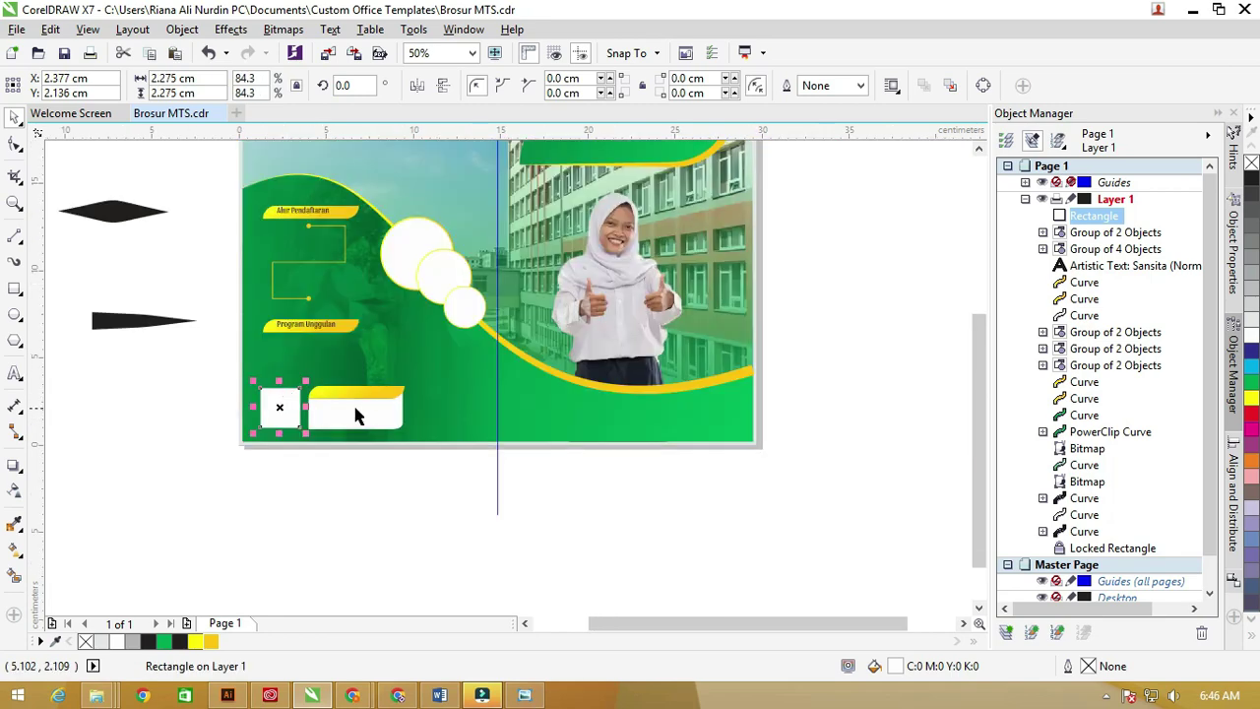
Copy the "Program Unggulan" banner onto the green area below the student, ungroup the copy and delete its yellow bar
click(295, 209)
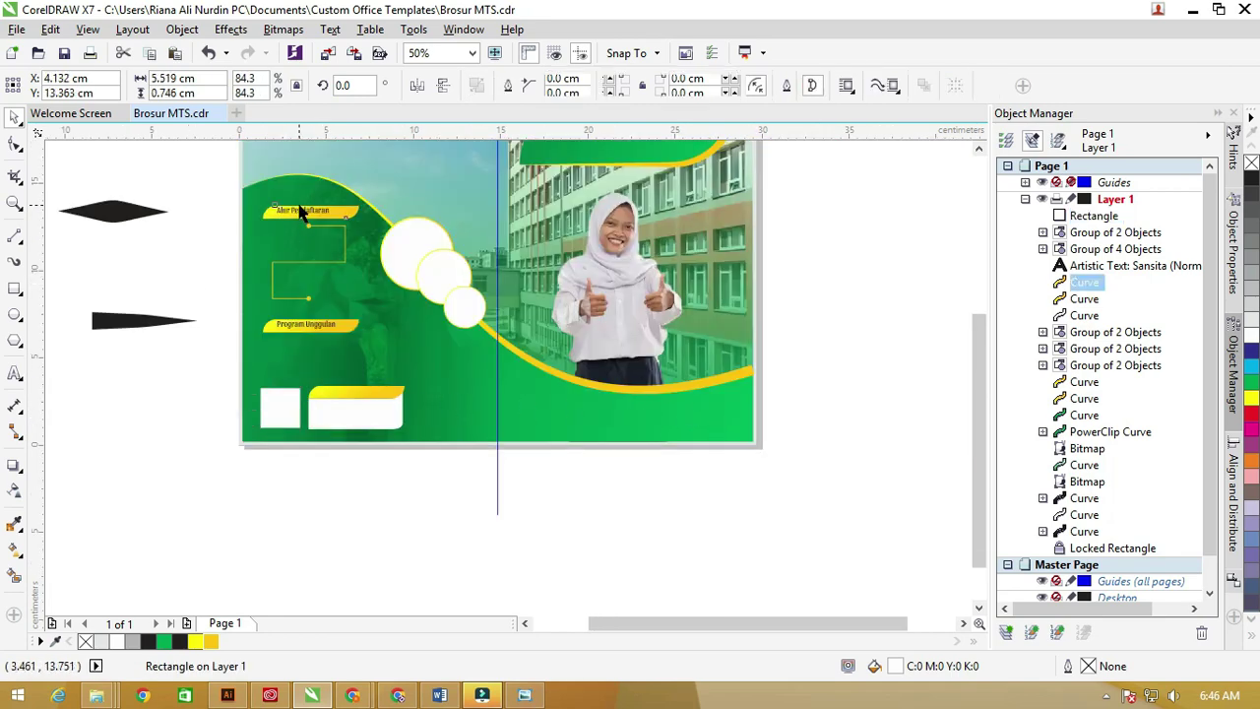
click(304, 327)
drag(305, 327, 610, 405)
right_click(610, 416)
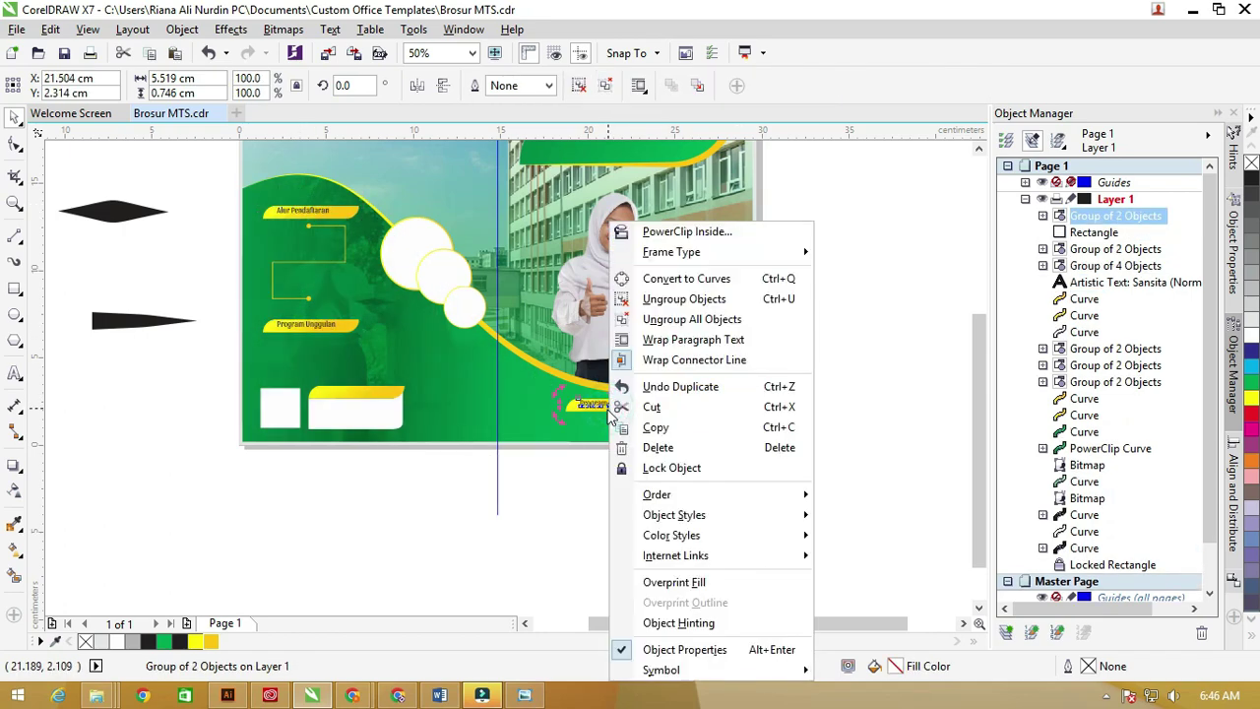
click(692, 319)
scroll(610, 398, up, 2)
click(667, 400)
key(Delete)
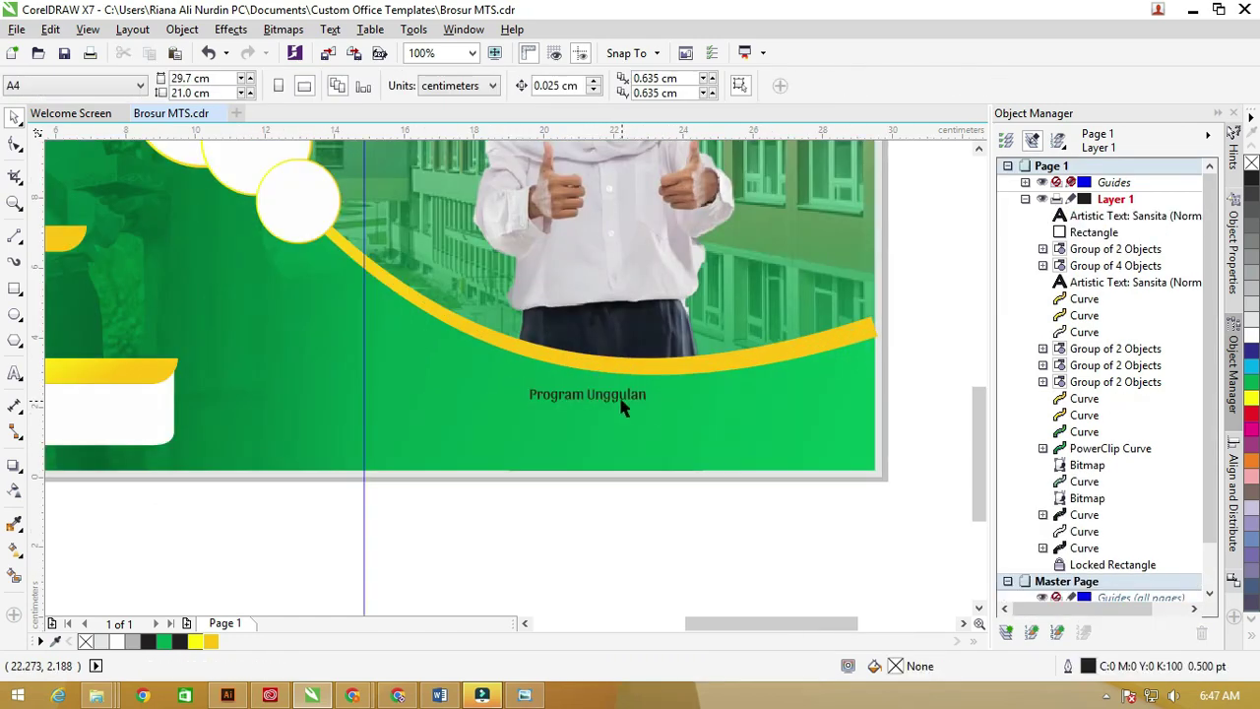
Change the copied text below the student to "PPDB" and enlarge it to about 42 pt
double_click(621, 394)
click(621, 391)
key(ctrl+a)
text(PP)
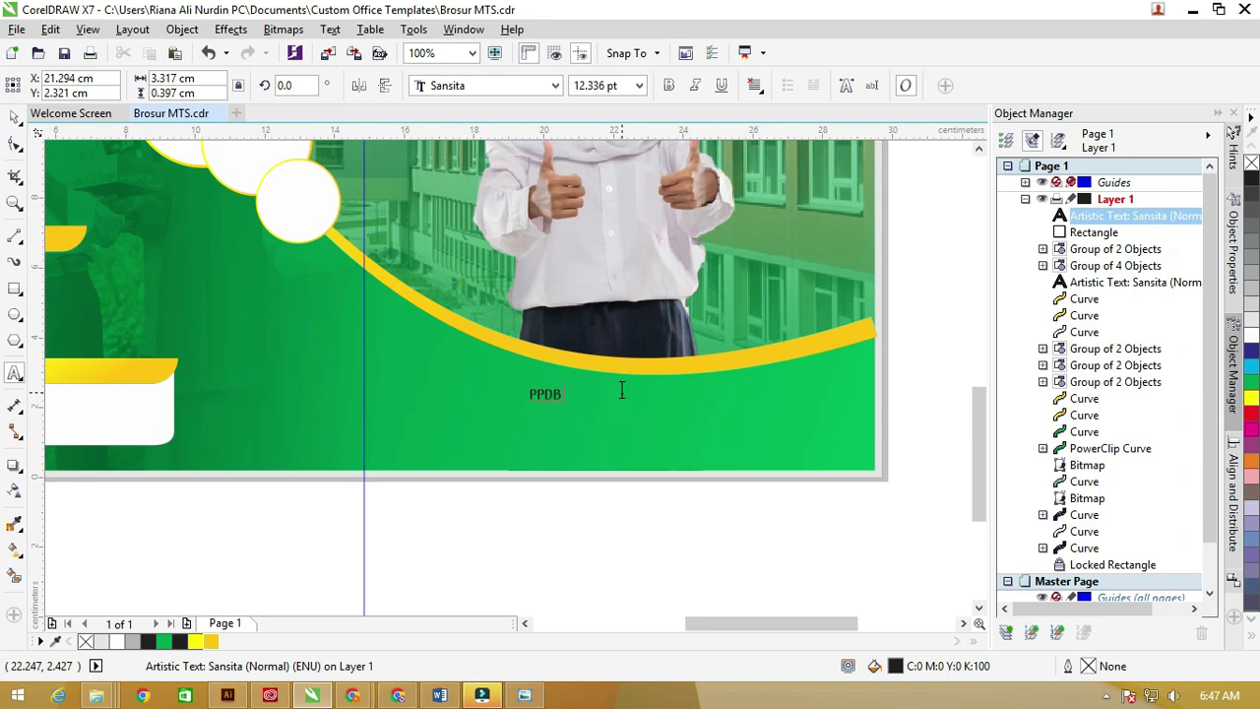
click(544, 395)
click(15, 116)
Place a copy of the "PPDB" text to its right and change the copy's wording to "TAHUN PELAJARAN"
drag(568, 387, 719, 397)
double_click(701, 393)
text(TAHUN PELAJARAN)
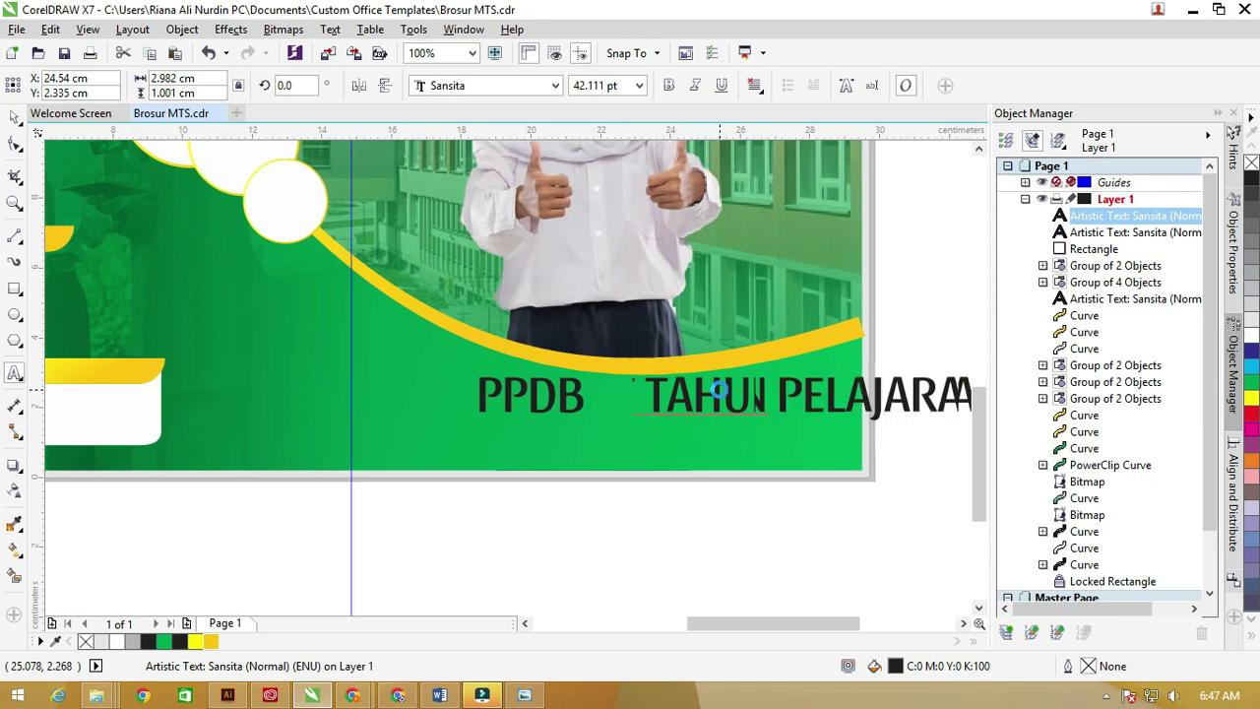
click(14, 119)
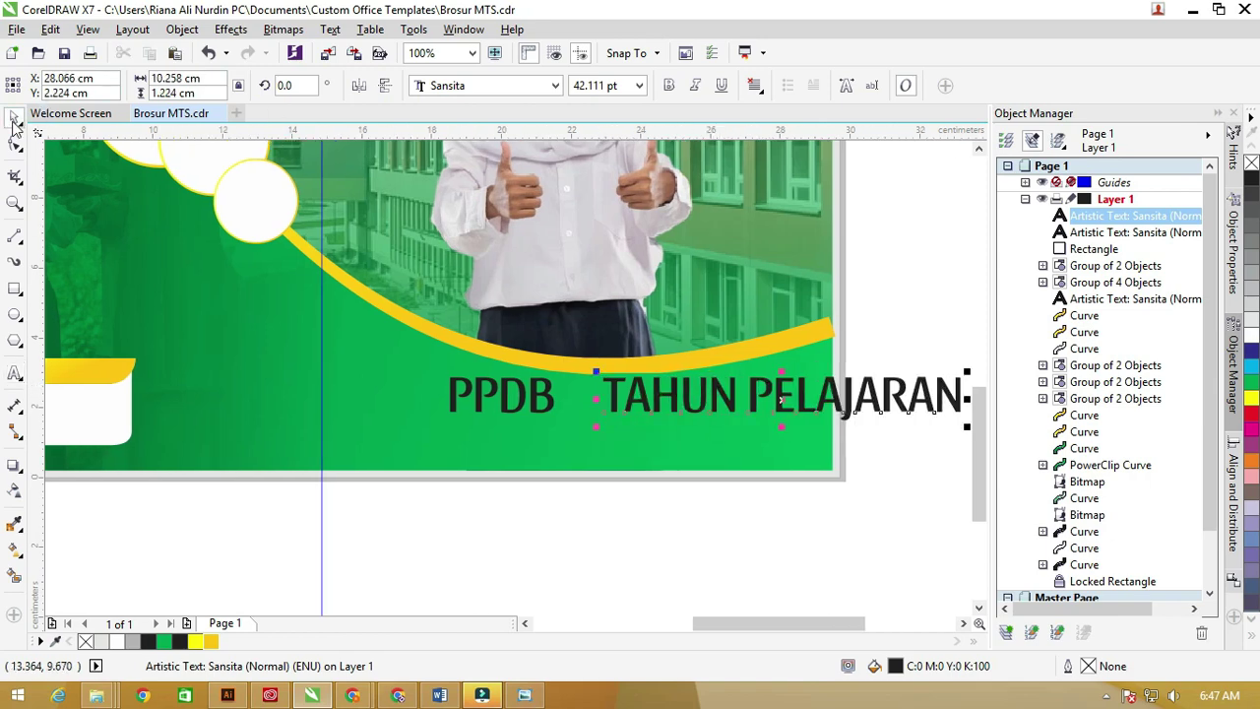
Place a copy of "TAHUN PELAJARAN" directly beneath it and change the copy's wording to "2022-2023"
click(729, 405)
click(750, 411)
drag(750, 412, 750, 441)
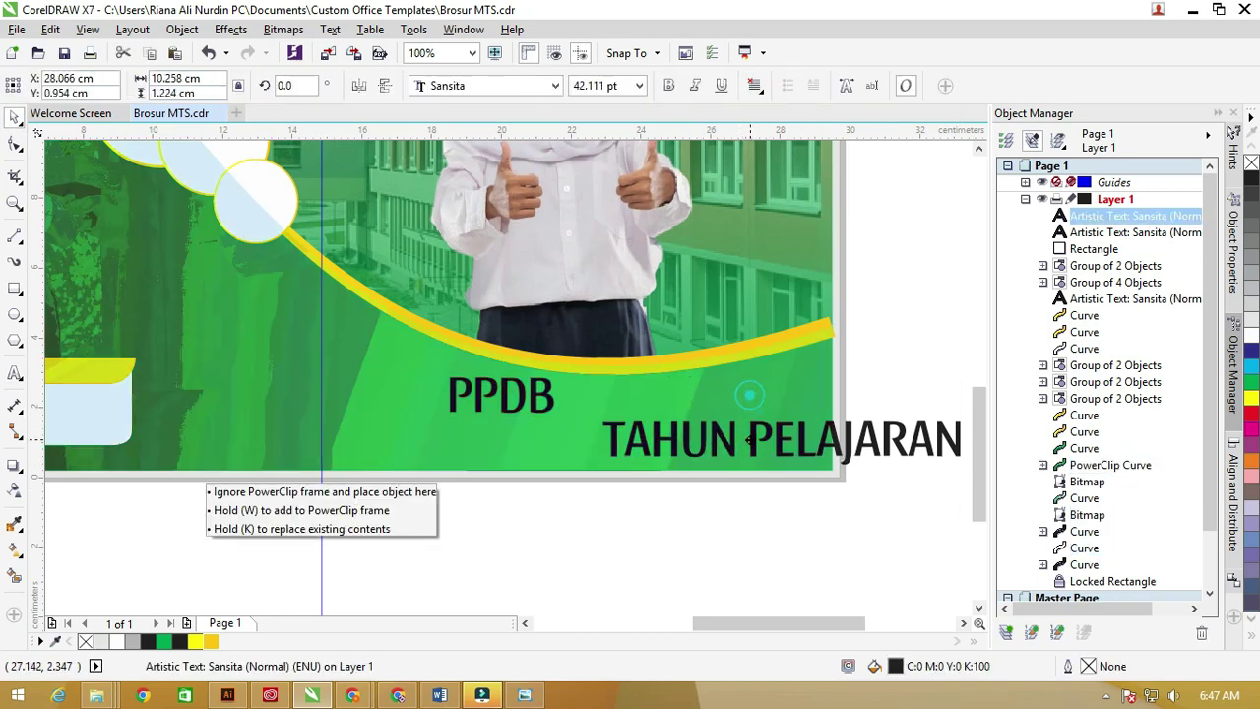
right_click(750, 442)
triple_click(754, 442)
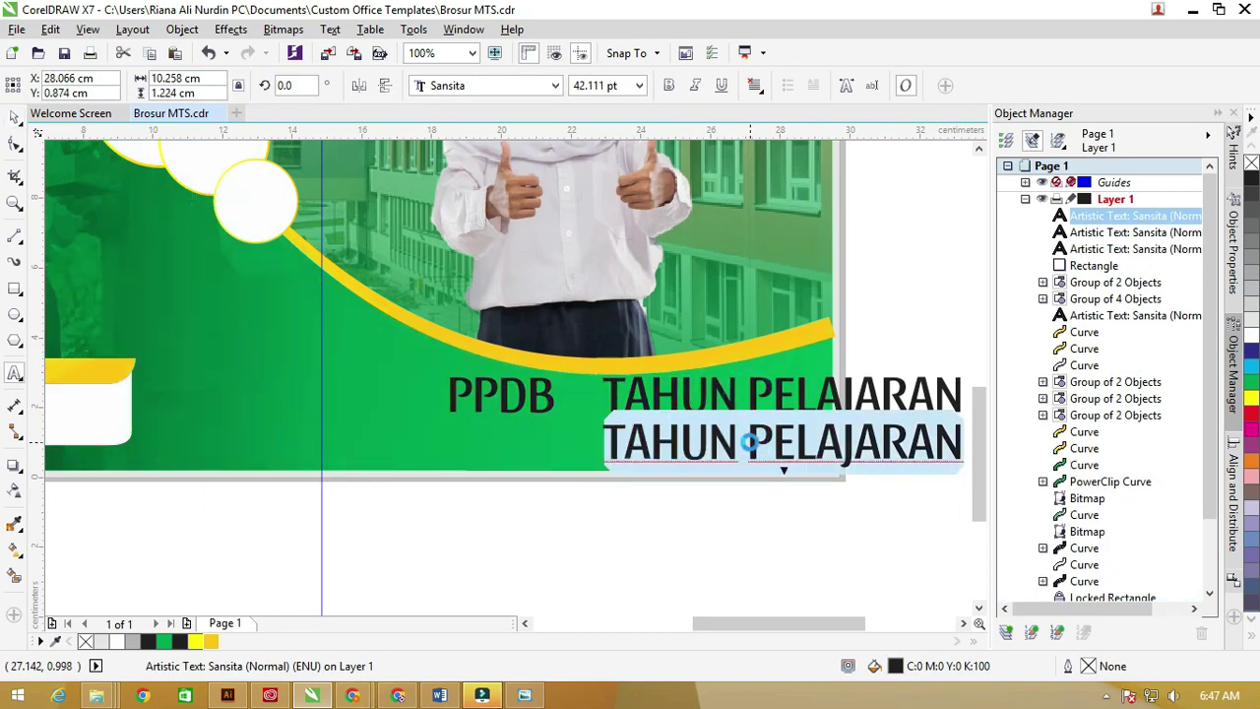
text(2022-2023)
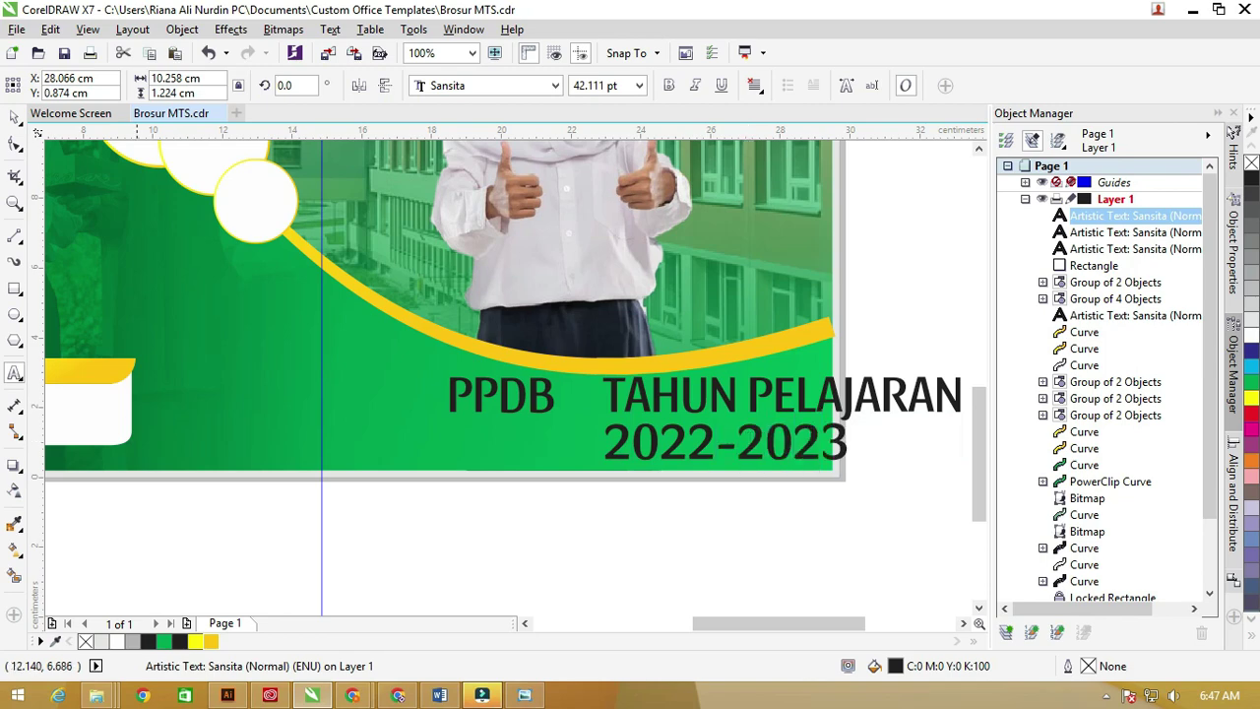
Shrink "TAHUN PELAJARAN" to about 29 pt to match the year's width and enlarge "PPDB" to about 87 pt beside both lines
click(913, 403)
click(948, 387)
drag(965, 373, 851, 391)
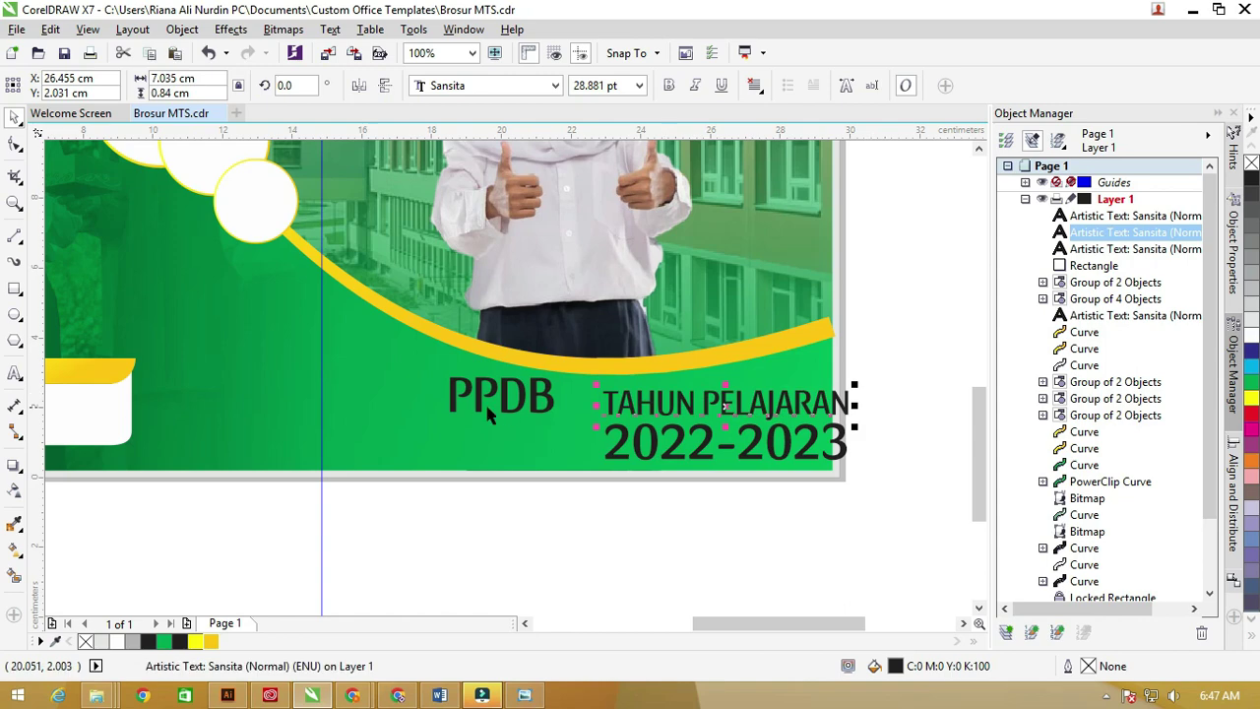
click(519, 414)
drag(522, 418, 566, 431)
drag(490, 430, 322, 473)
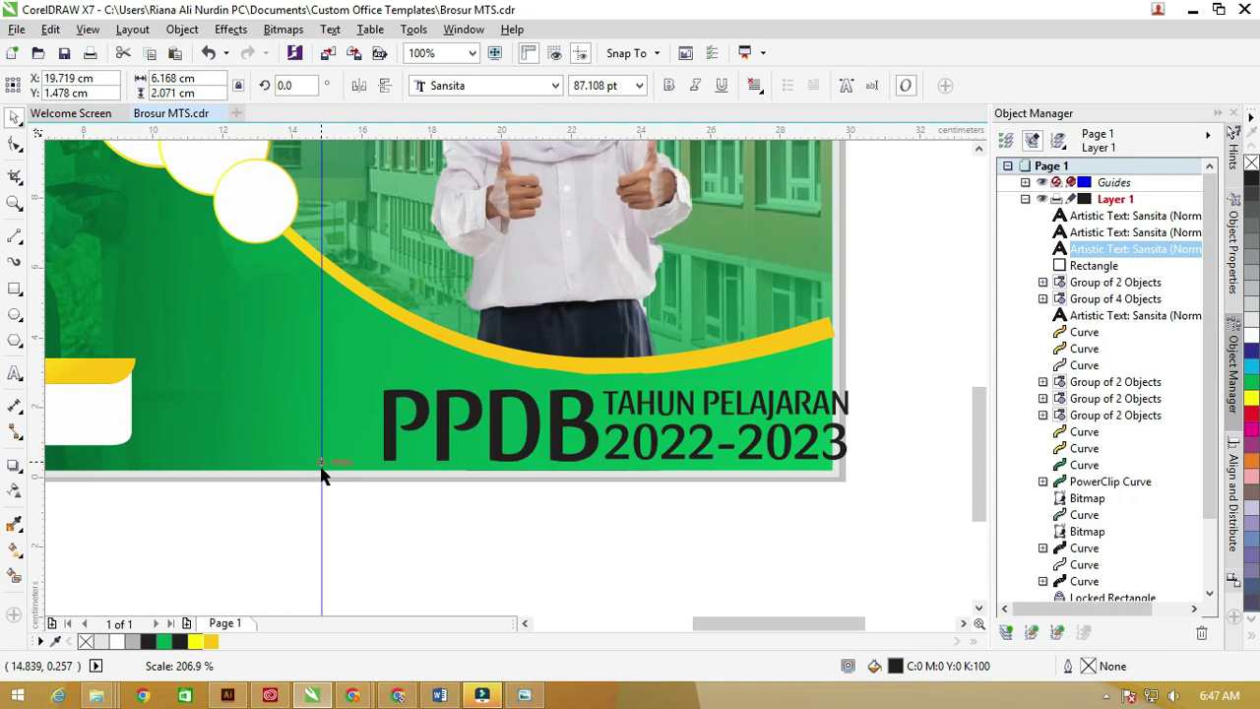
Group the "PPDB", "TAHUN PELAJARAN" and "2022-2023" texts and skew the group slightly to the right
shift+click(666, 403)
click(881, 497)
drag(905, 503, 350, 369)
key(ctrl+g)
click(498, 397)
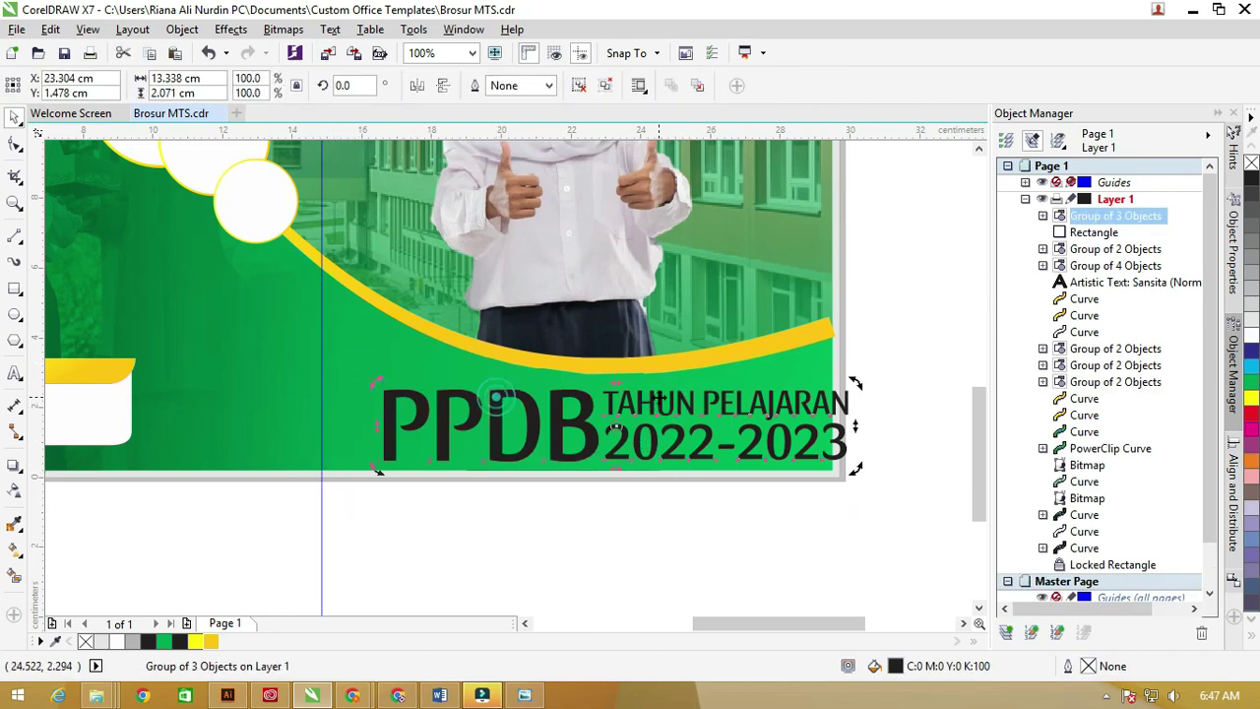
drag(612, 387, 623, 387)
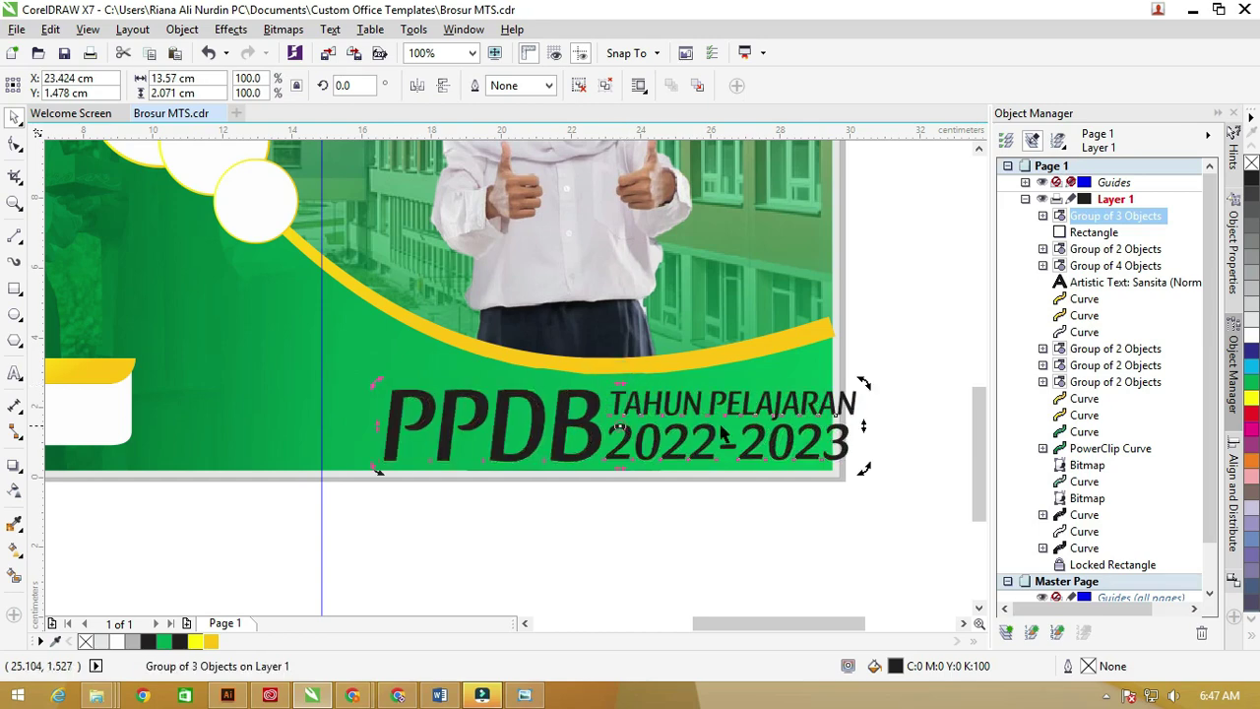
Scale the slanted text group to about 11.4 cm wide, move it up against the golden wave and ungroup it
drag(864, 386, 787, 393)
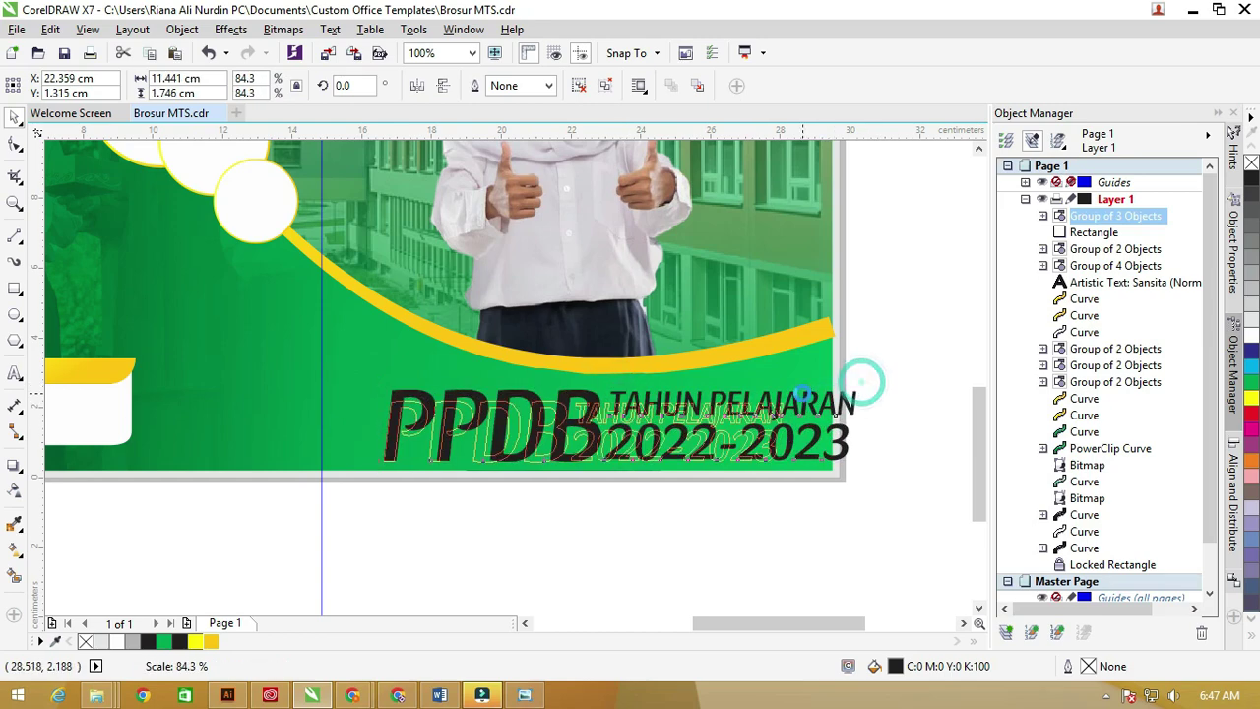
drag(724, 420, 724, 372)
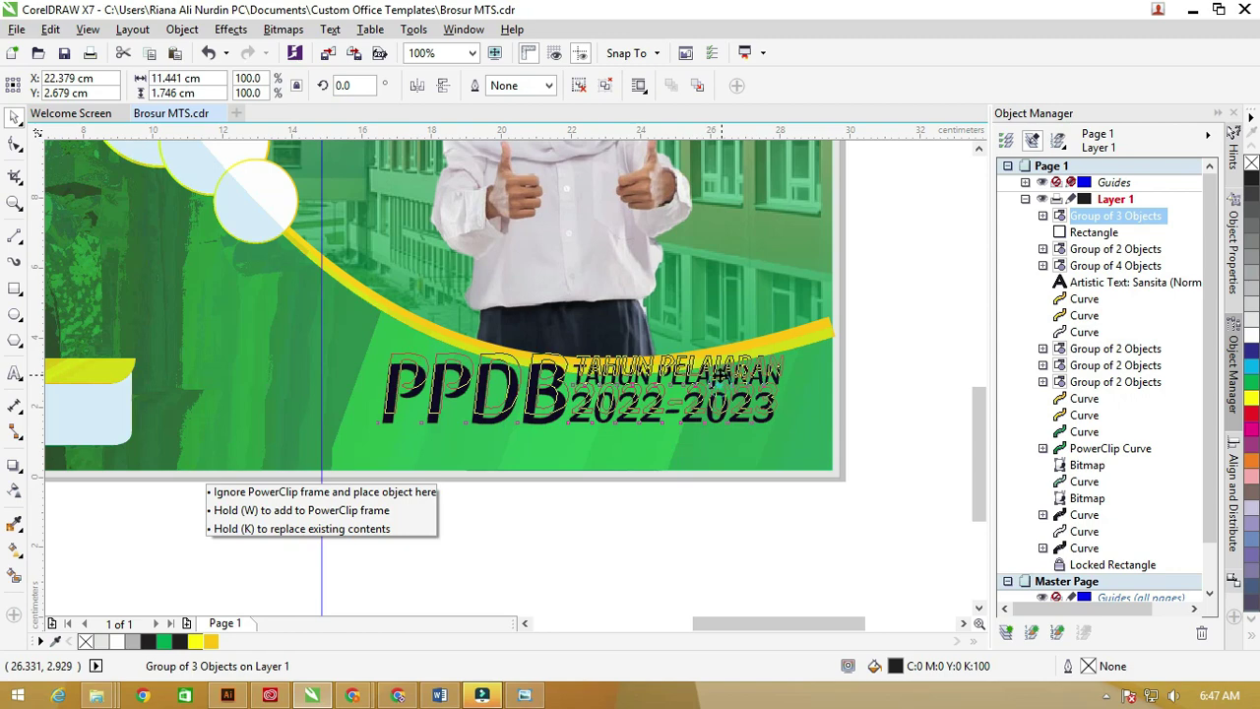
right_click(722, 372)
click(795, 298)
click(908, 349)
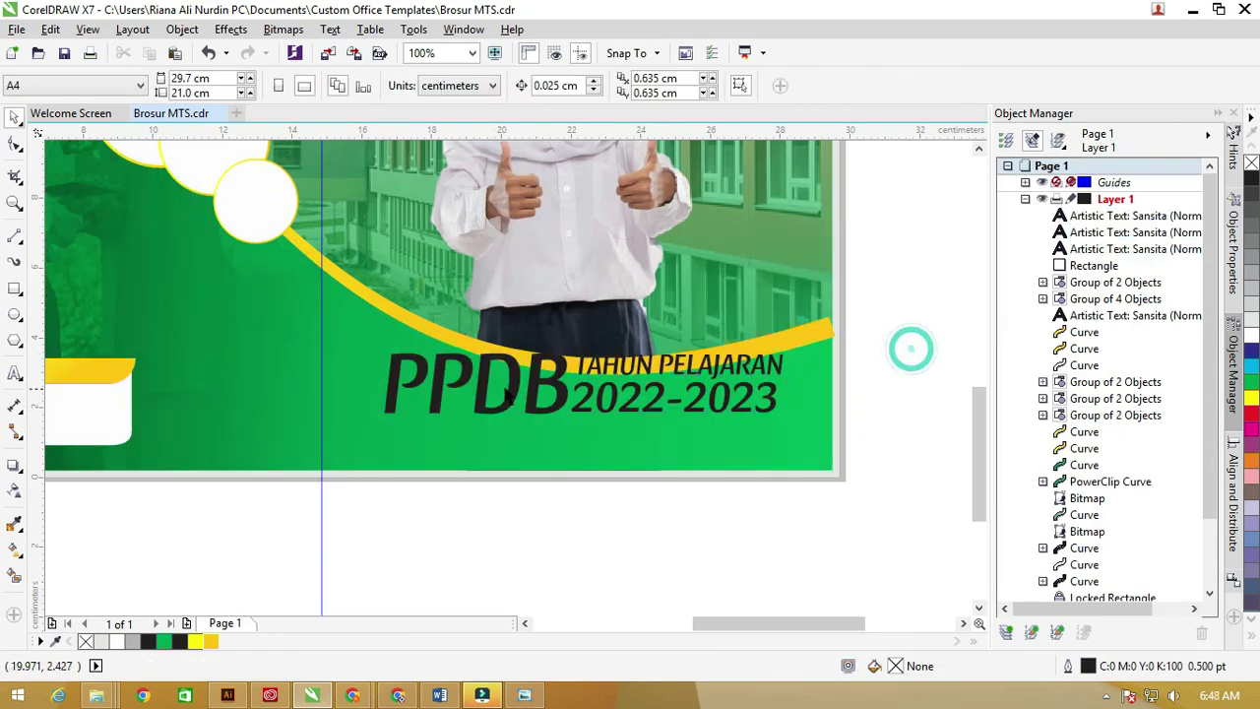
Copy the yellow-to-gold gradient fill of the wave's band onto the "PPDB" text
click(507, 384)
scroll(507, 384, up, 2)
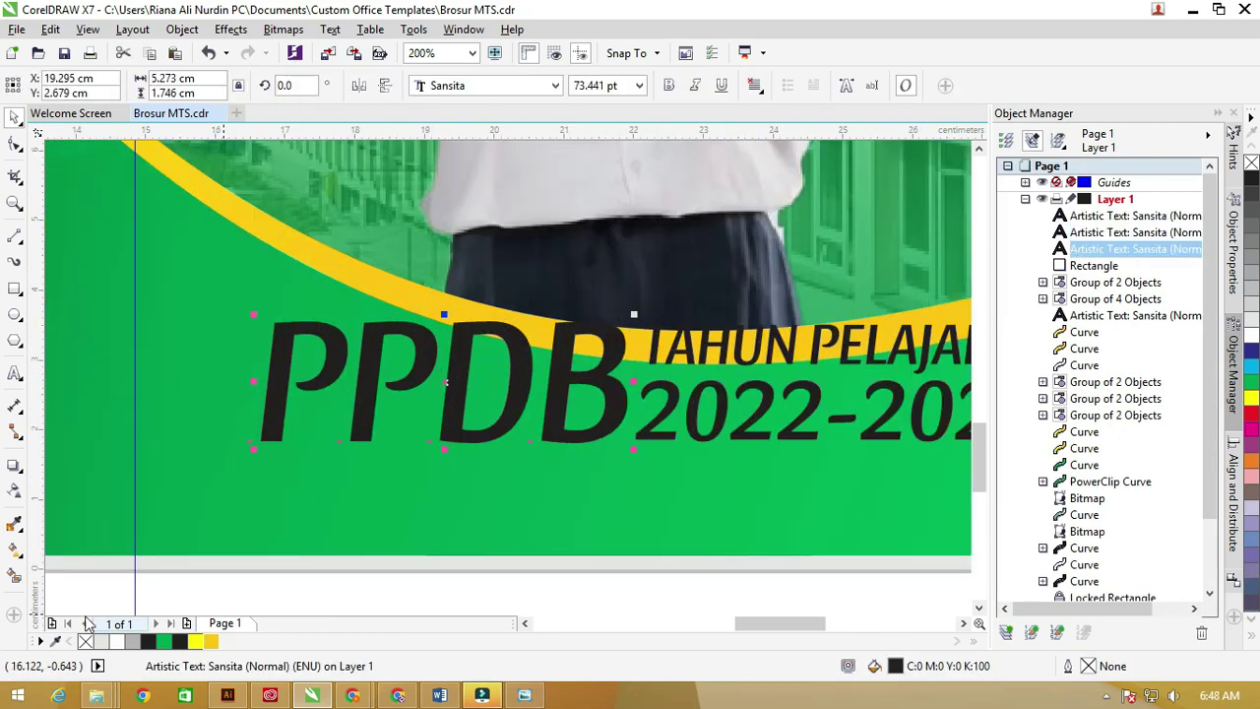
click(14, 547)
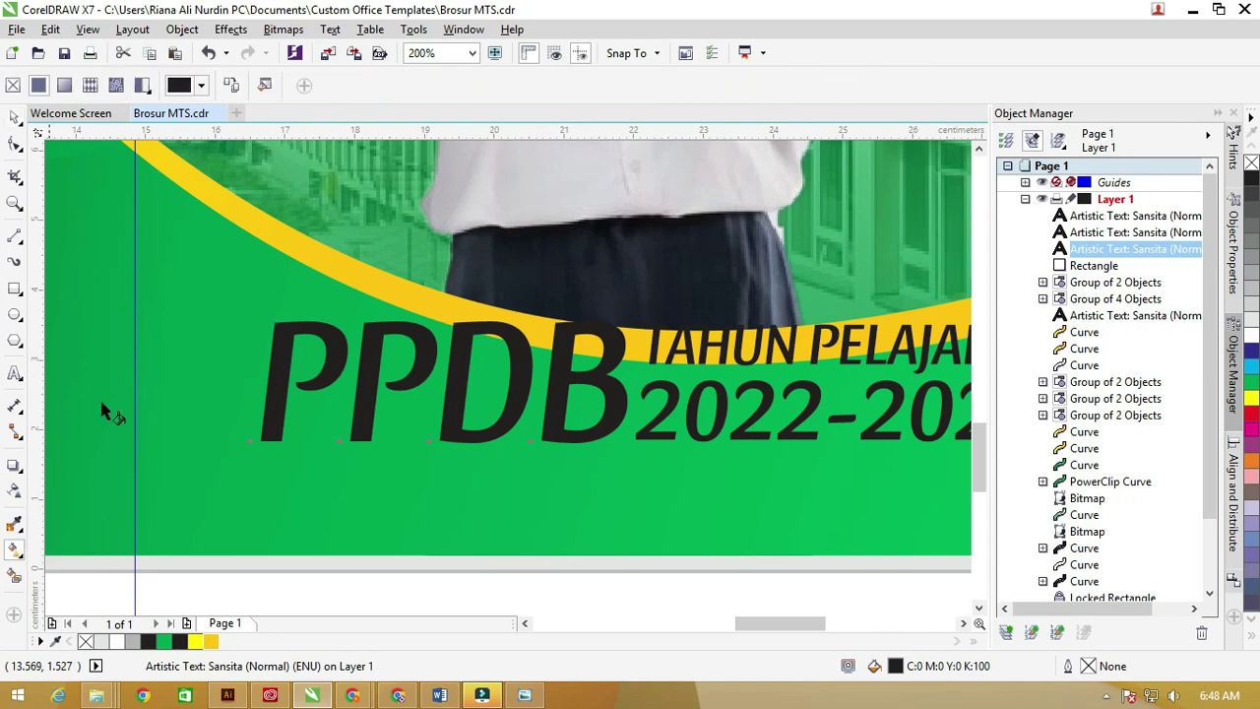
click(234, 87)
click(241, 211)
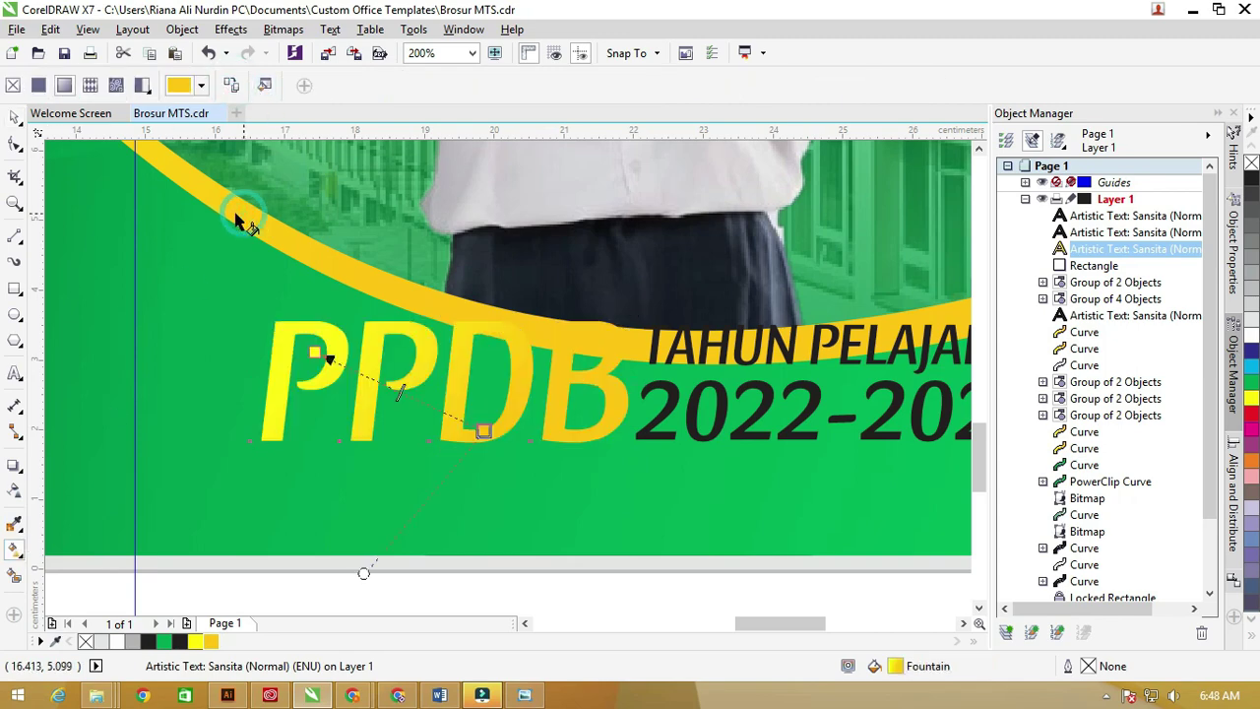
click(14, 116)
Duplicate the "PPDB" text with a slight offset, fill the duplicate white and place it behind the gradient text
scroll(365, 357, up, 2)
drag(399, 338, 397, 344)
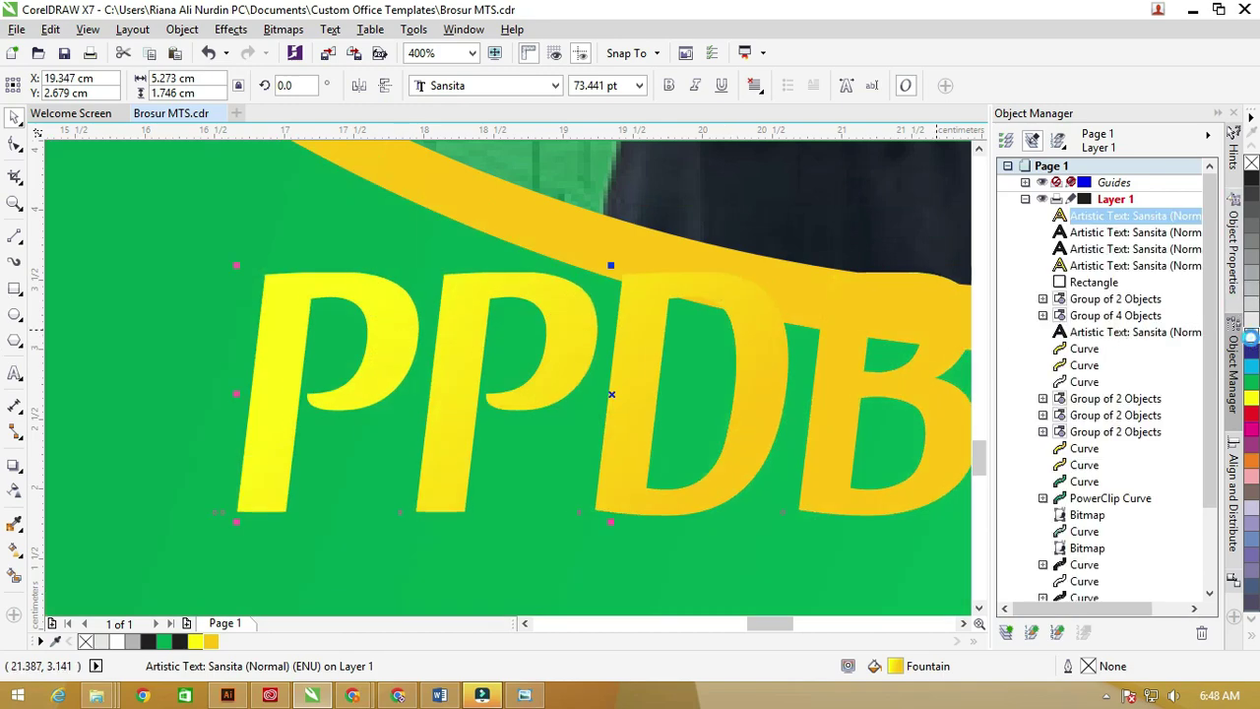
click(1251, 321)
drag(1192, 284, 1194, 287)
scroll(842, 315, down, 2)
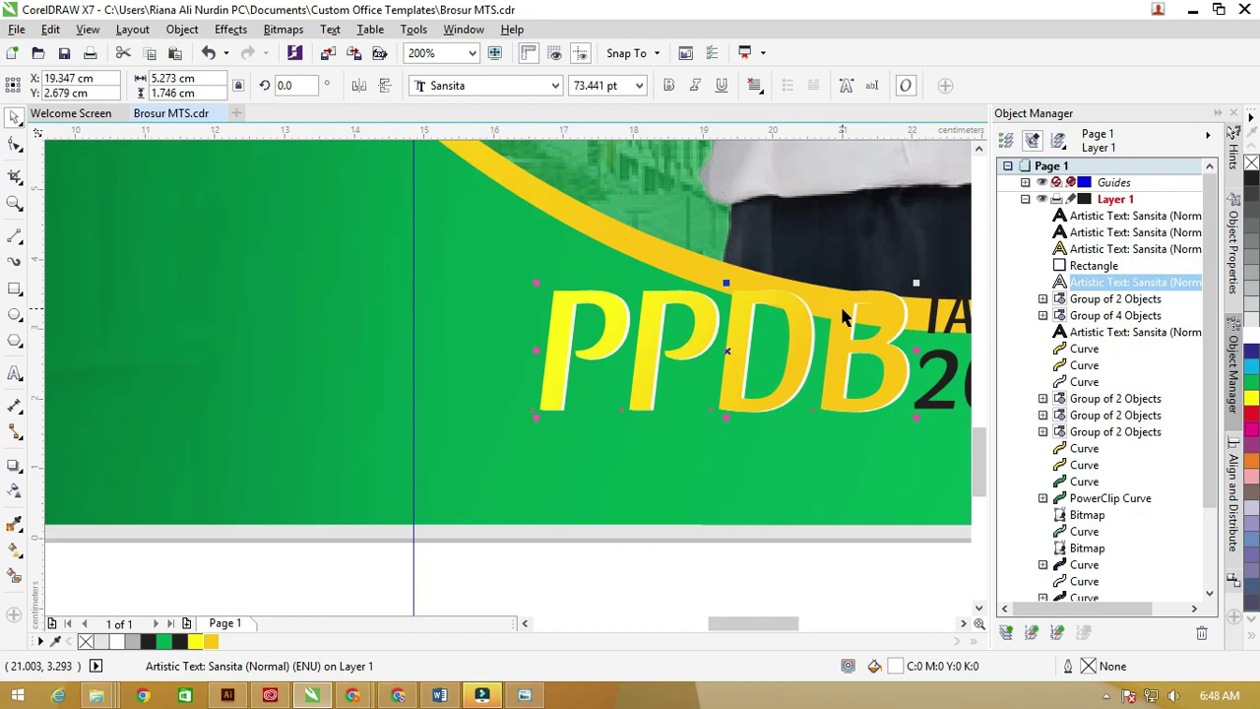
scroll(1014, 369, down, 1)
scroll(708, 296, down, 2)
key(z)
scroll(482, 351, up, 2)
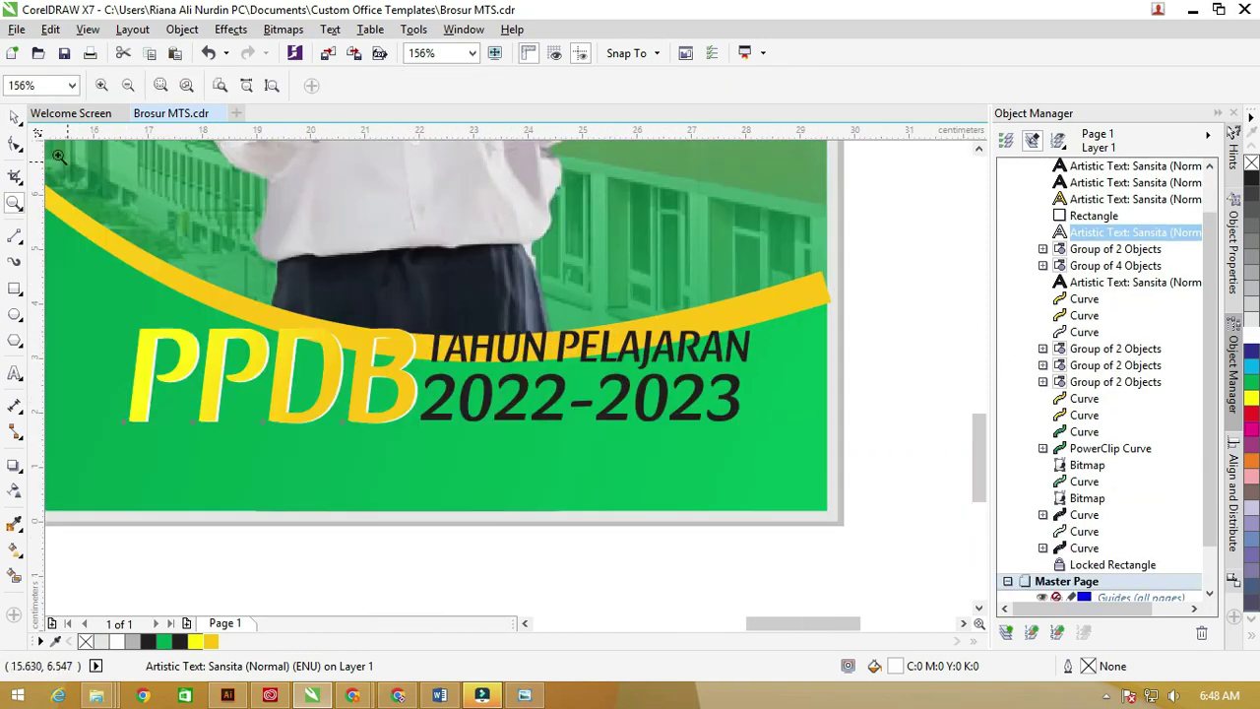
click(15, 116)
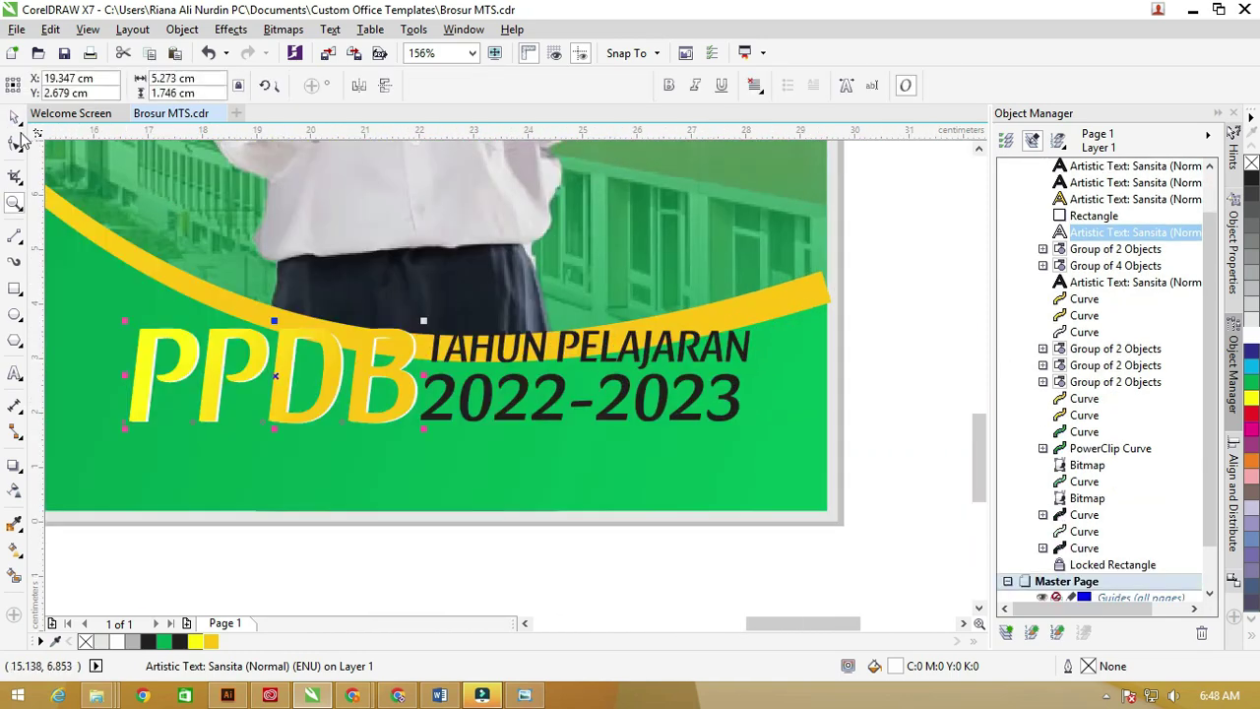
click(869, 358)
click(733, 392)
shift+click(737, 396)
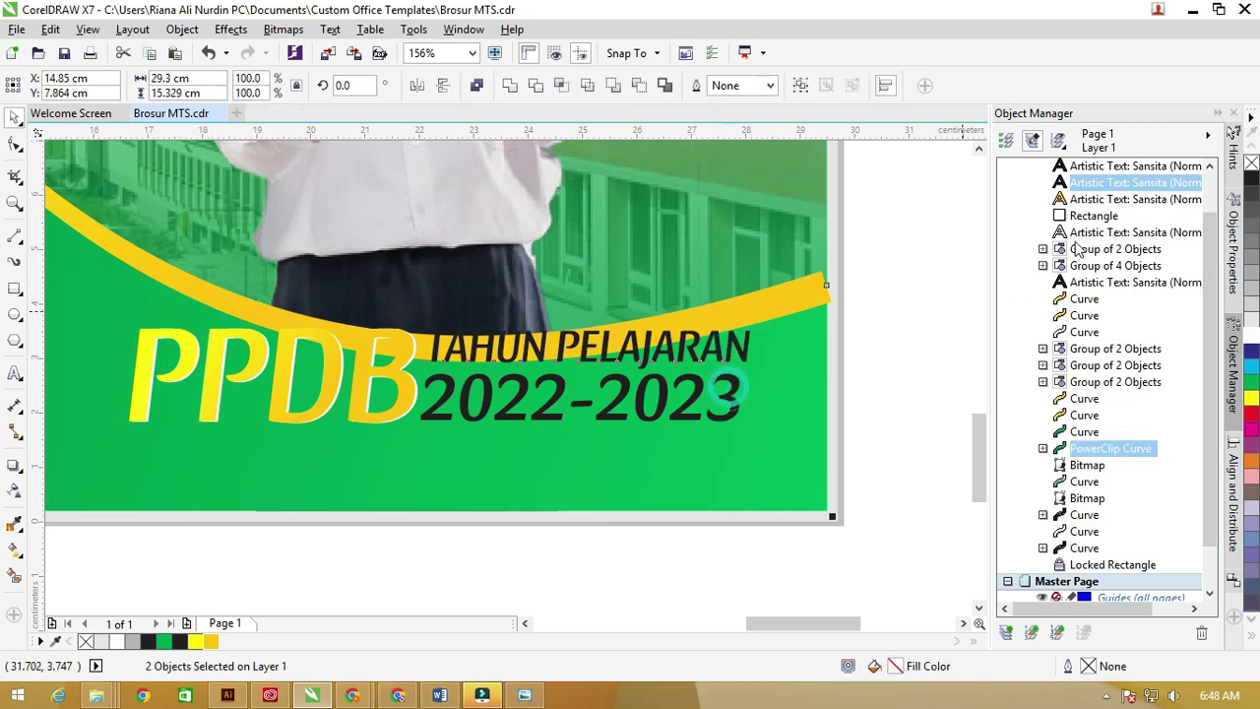
click(1251, 338)
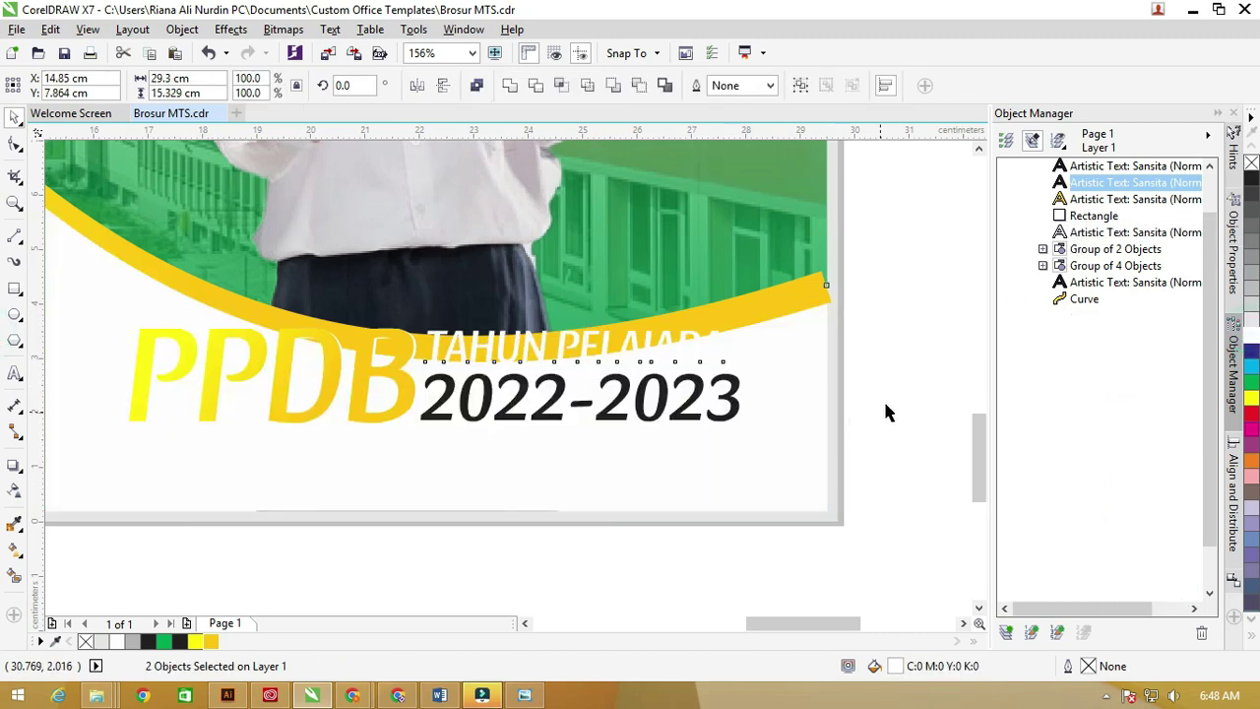
key(ctrl+z)
Fill the "TAHUN PELAJARAN" and "2022-2023" texts white and group them with the two "PPDB" texts
click(892, 394)
click(730, 386)
shift+click(724, 346)
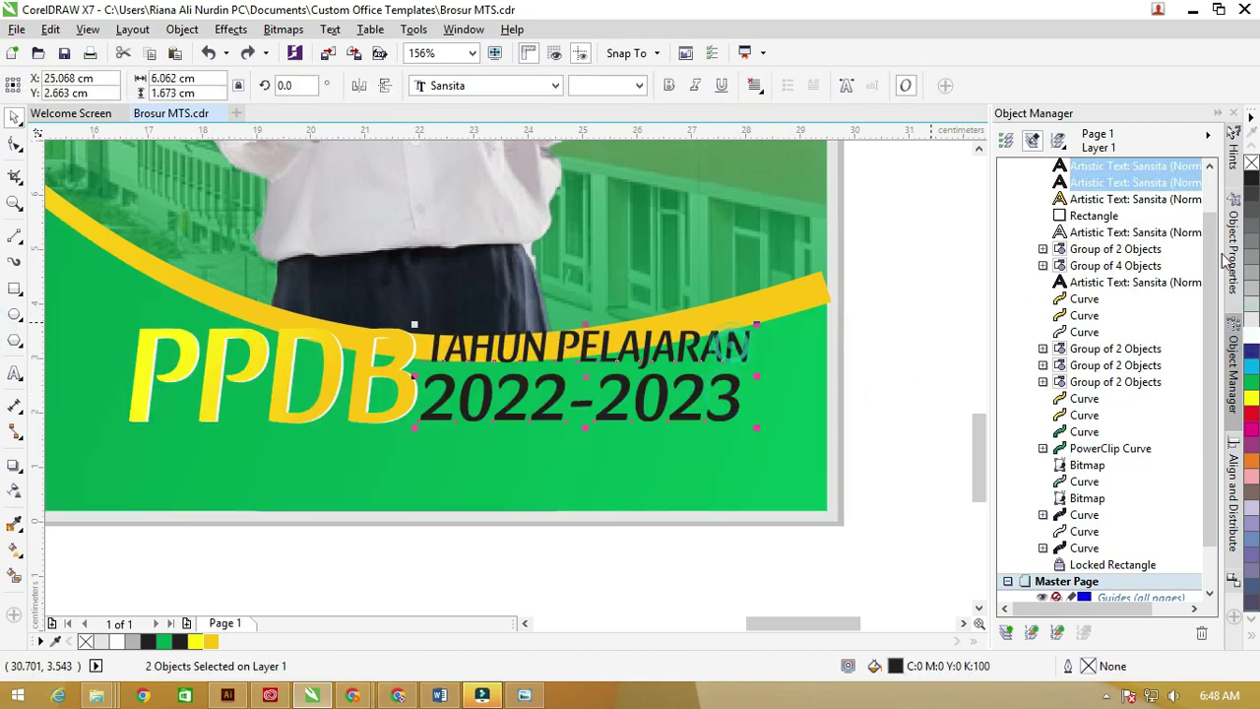
click(858, 389)
drag(894, 526, 102, 296)
key(ctrl+g)
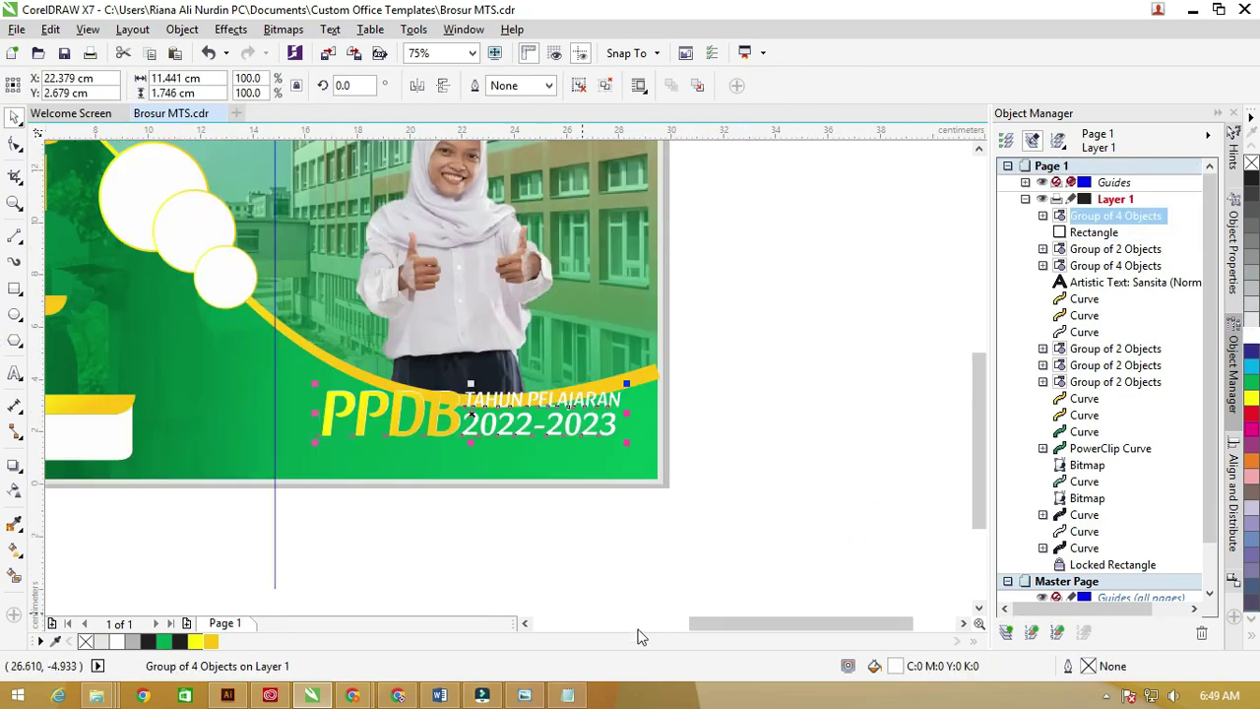
Apply a Small Glow drop shadow to the grouped PPDB title and set the shadow colour to black
scroll(482, 460, down, 3)
click(754, 465)
click(571, 426)
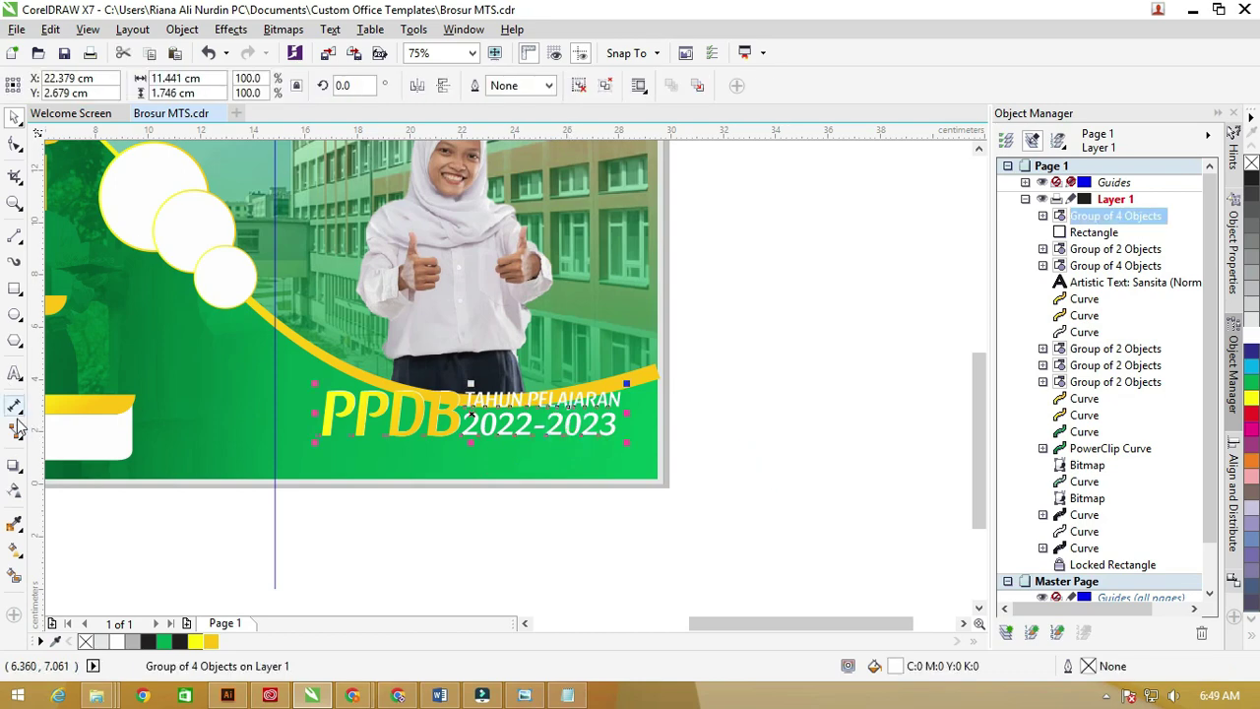
click(18, 471)
click(92, 473)
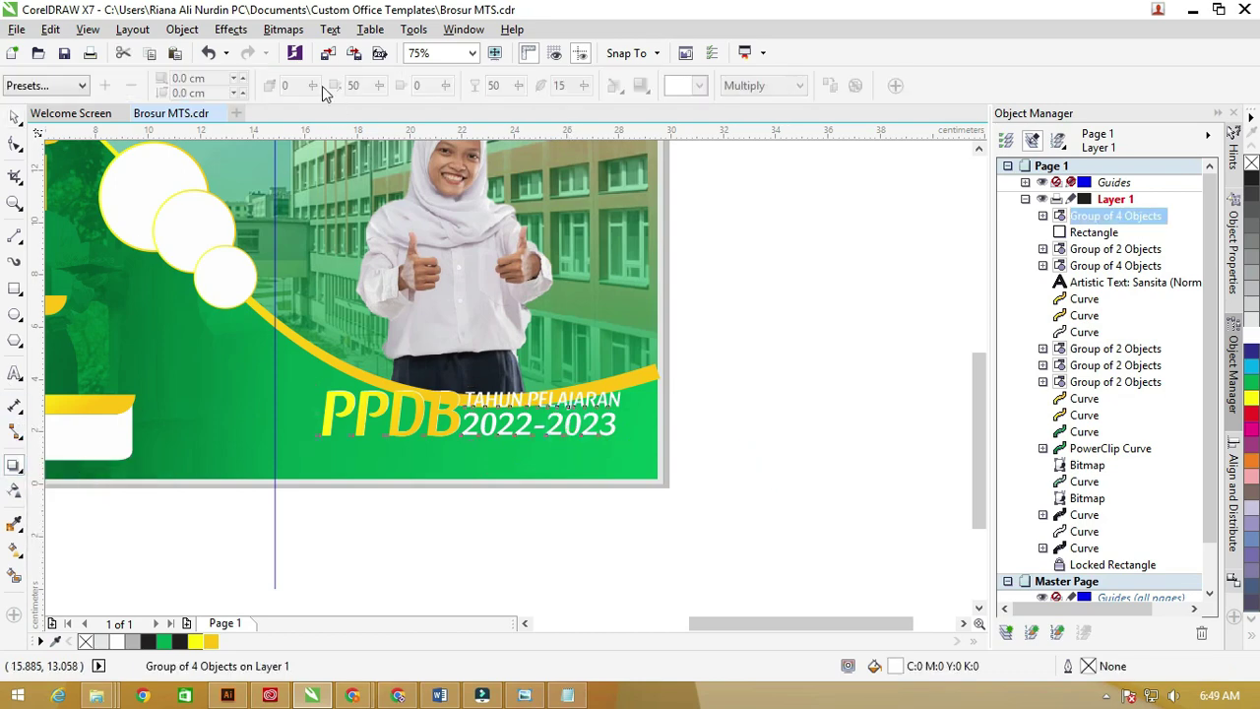
click(80, 87)
click(35, 215)
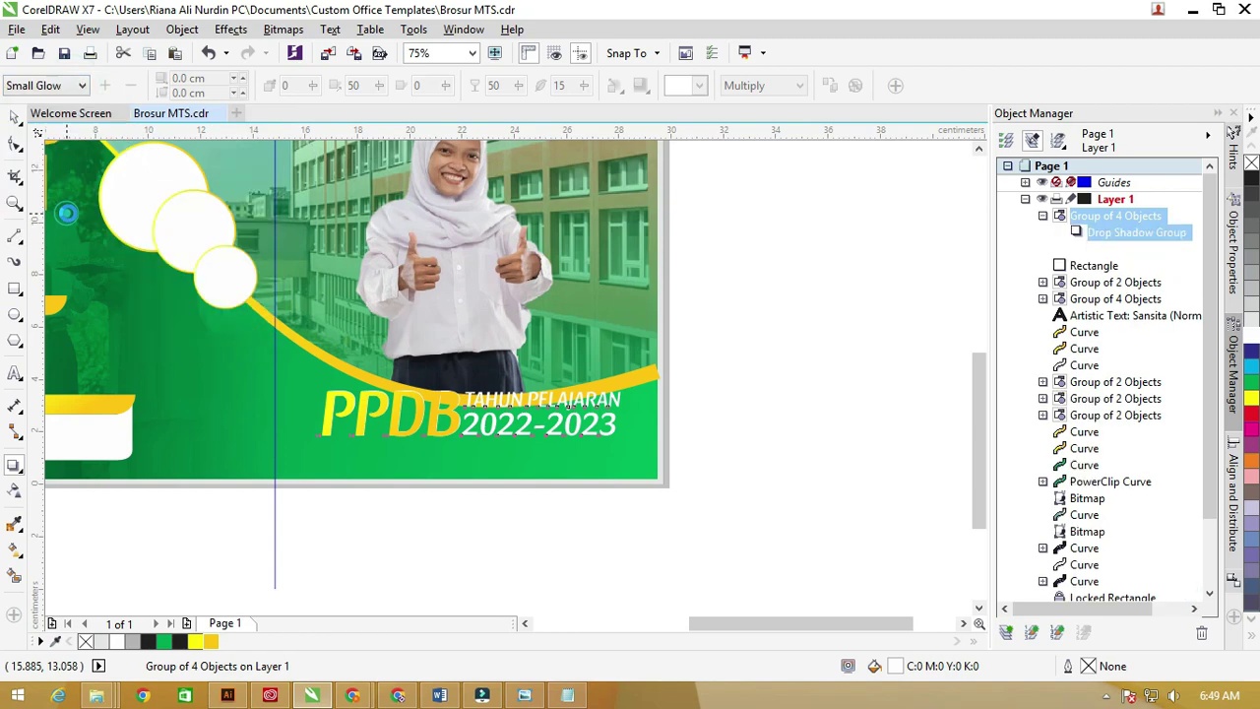
click(696, 86)
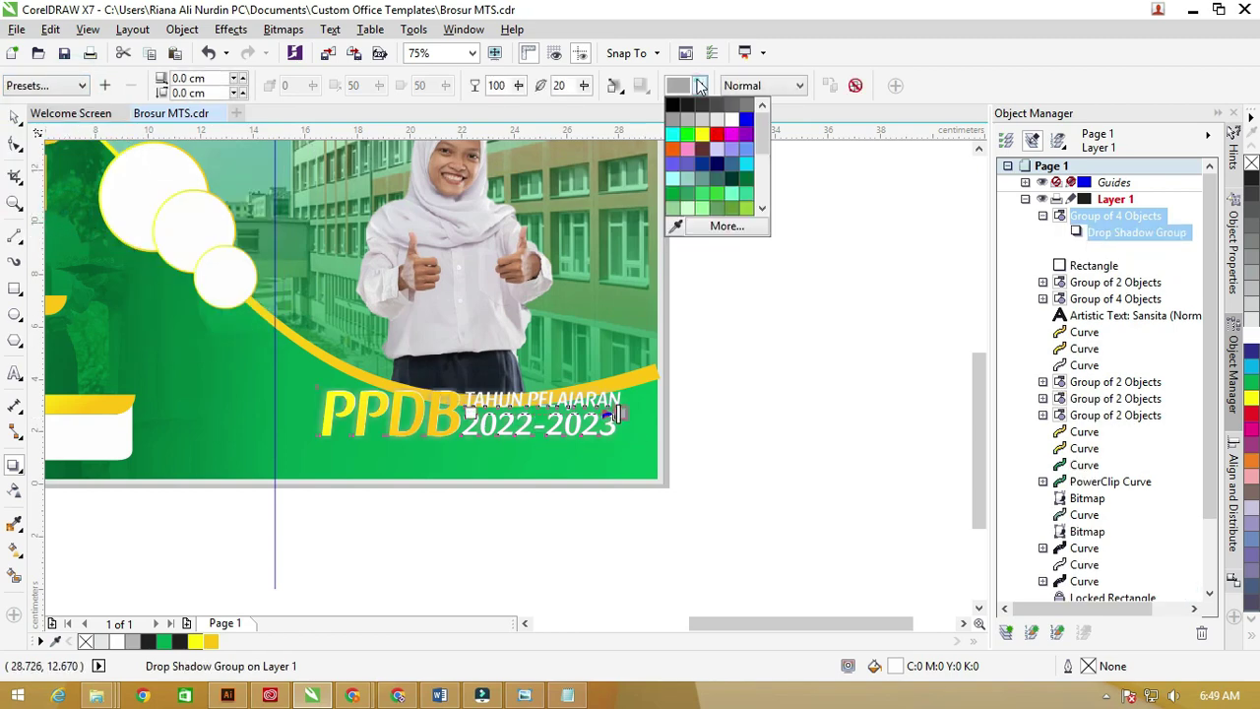
click(673, 106)
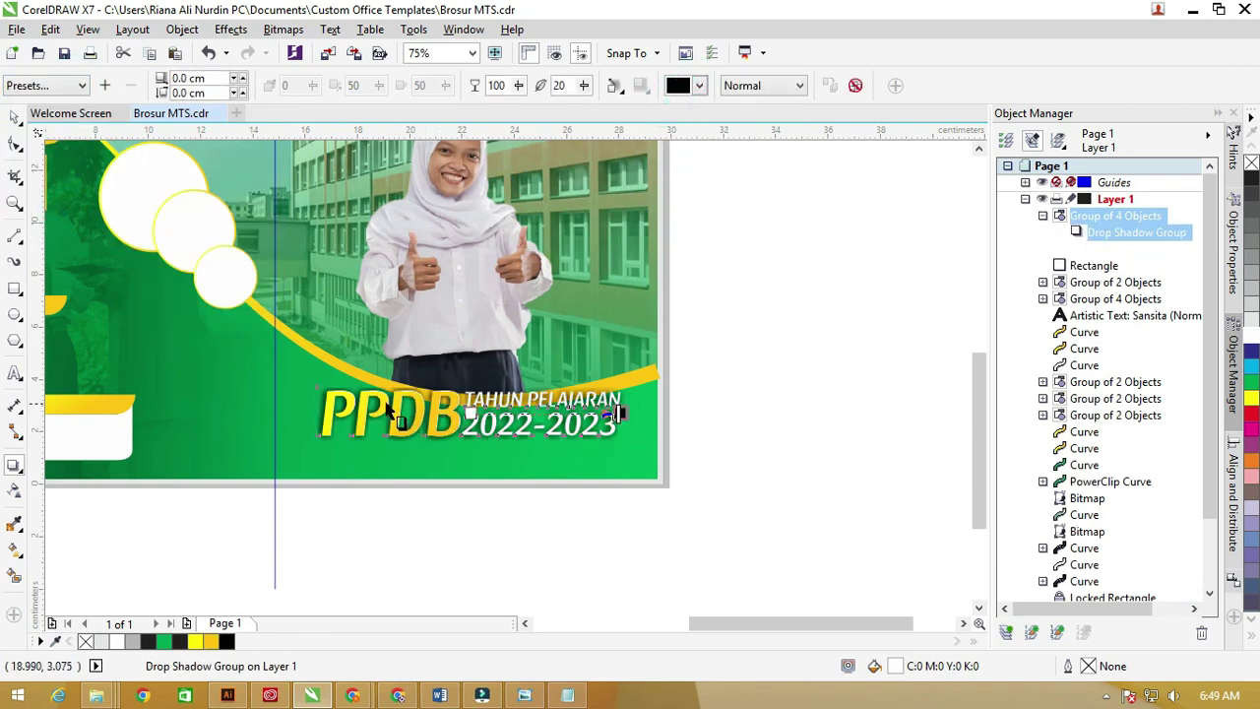
scroll(391, 398, up, 1)
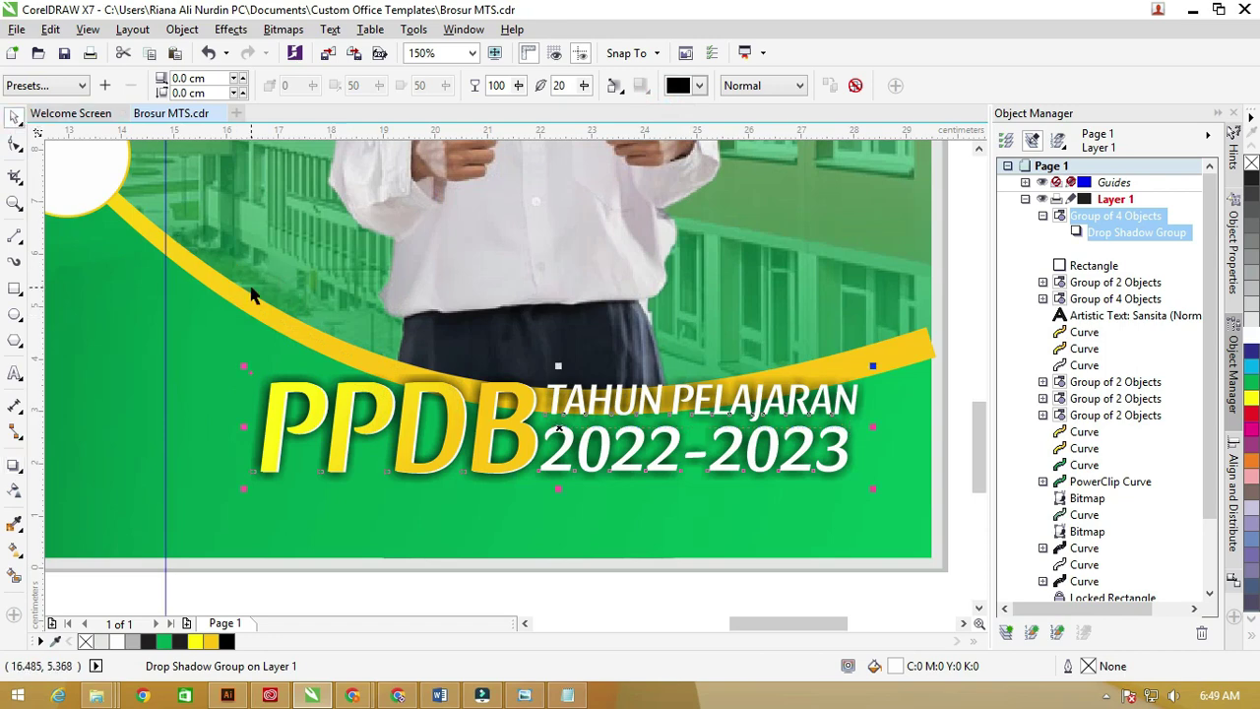
Add a Lorem Ipsum placeholder paragraph in a frame about 13.1 by 2.1 cm below the title, ending at "industry's"
scroll(249, 286, down, 1)
click(14, 373)
drag(252, 393, 594, 447)
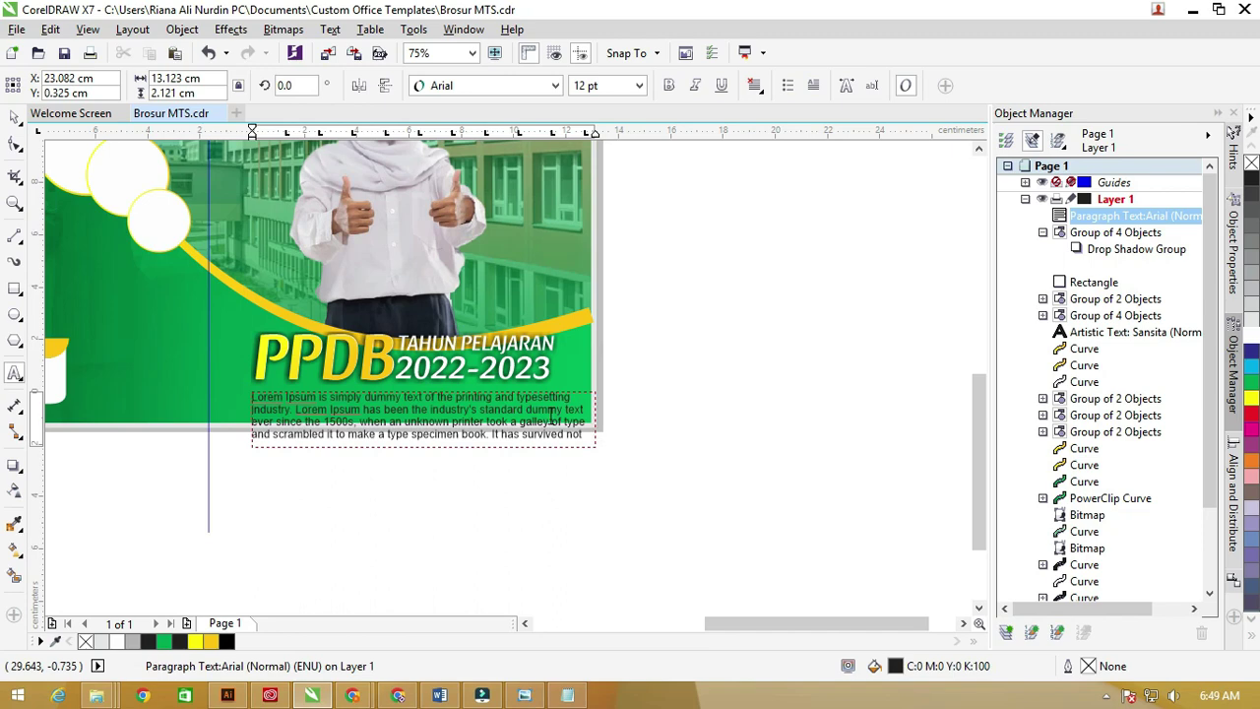
scroll(424, 441, up, 1)
click(433, 379)
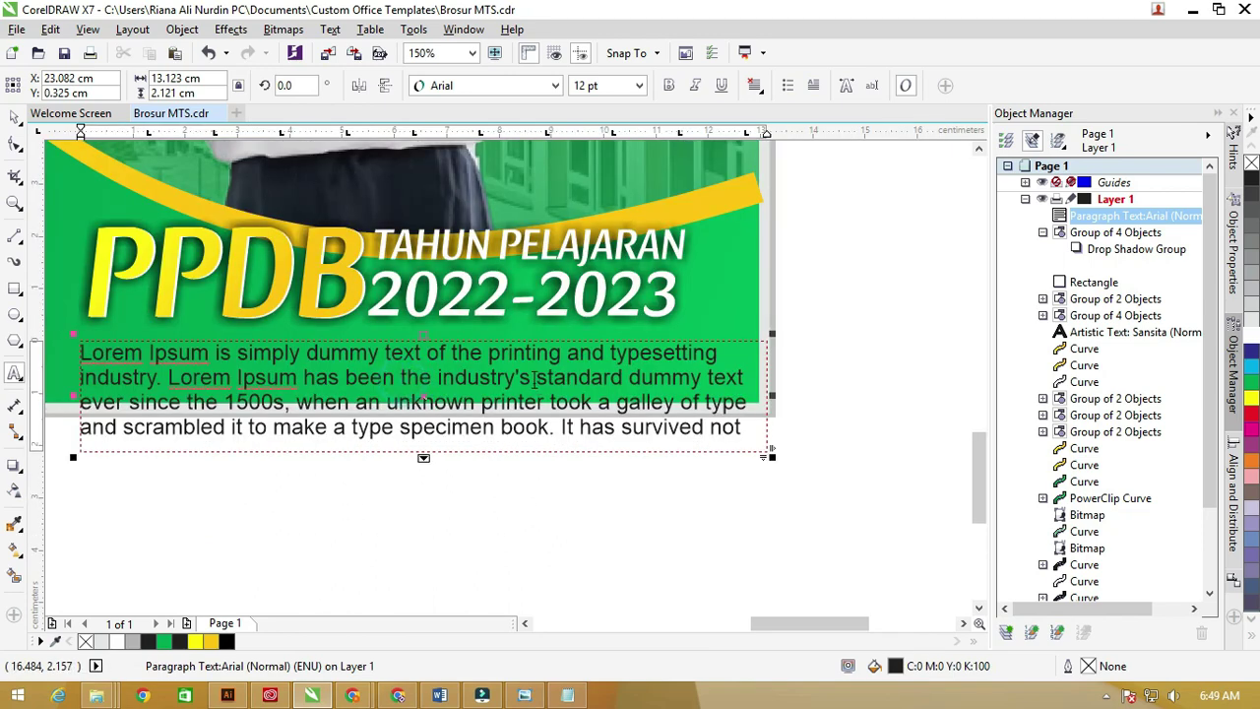
drag(536, 377, 50, 352)
key(Delete)
key(ctrl+z)
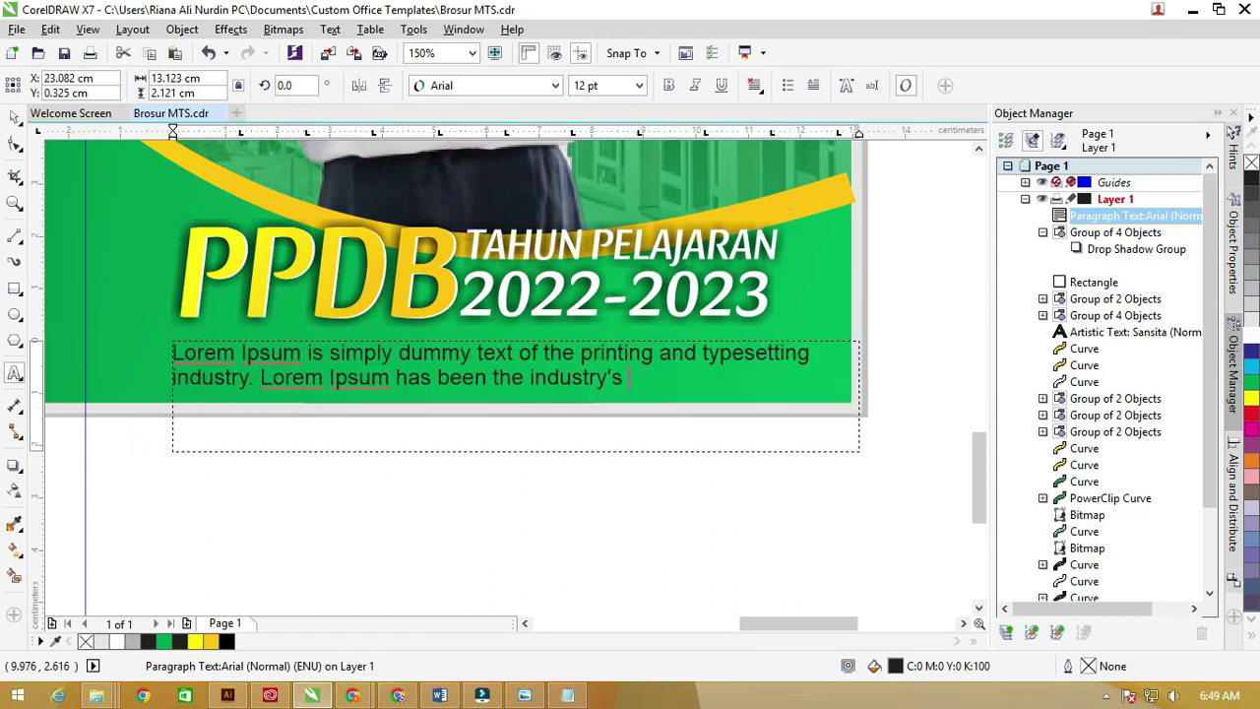
Centre-align the placeholder paragraph, fill it white and move it slightly up and left beneath the title
key(ctrl+a)
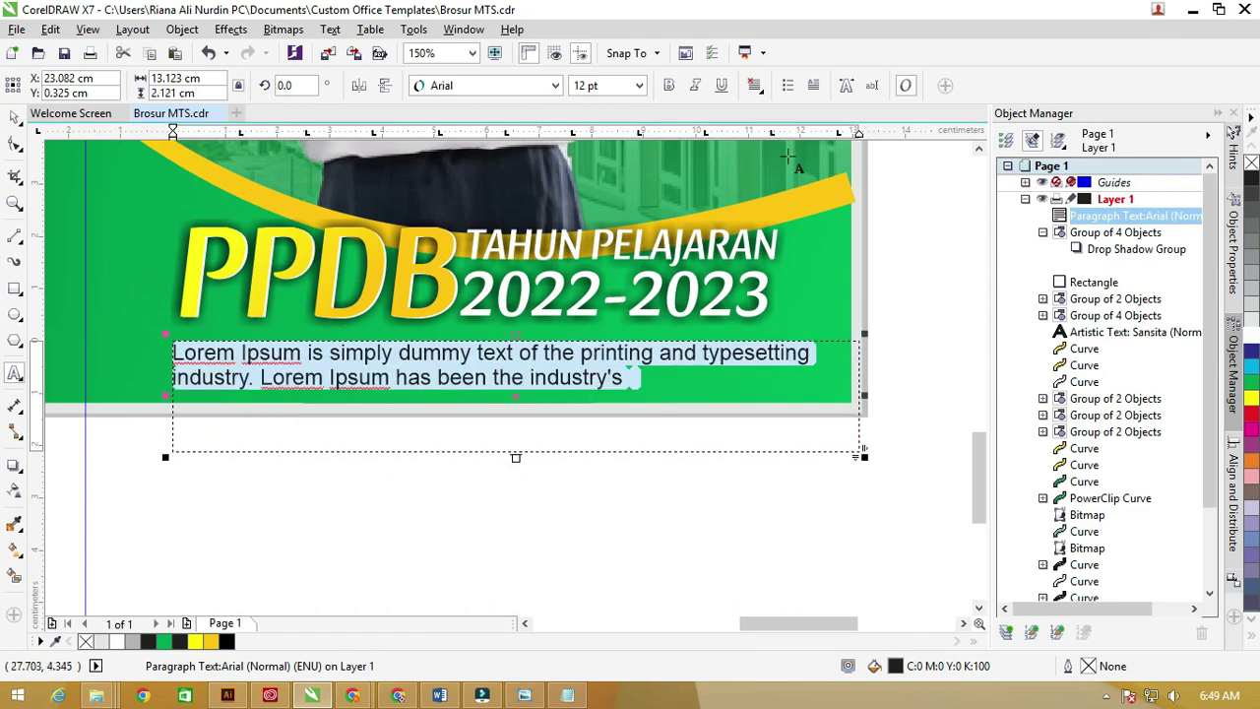
click(755, 86)
click(791, 147)
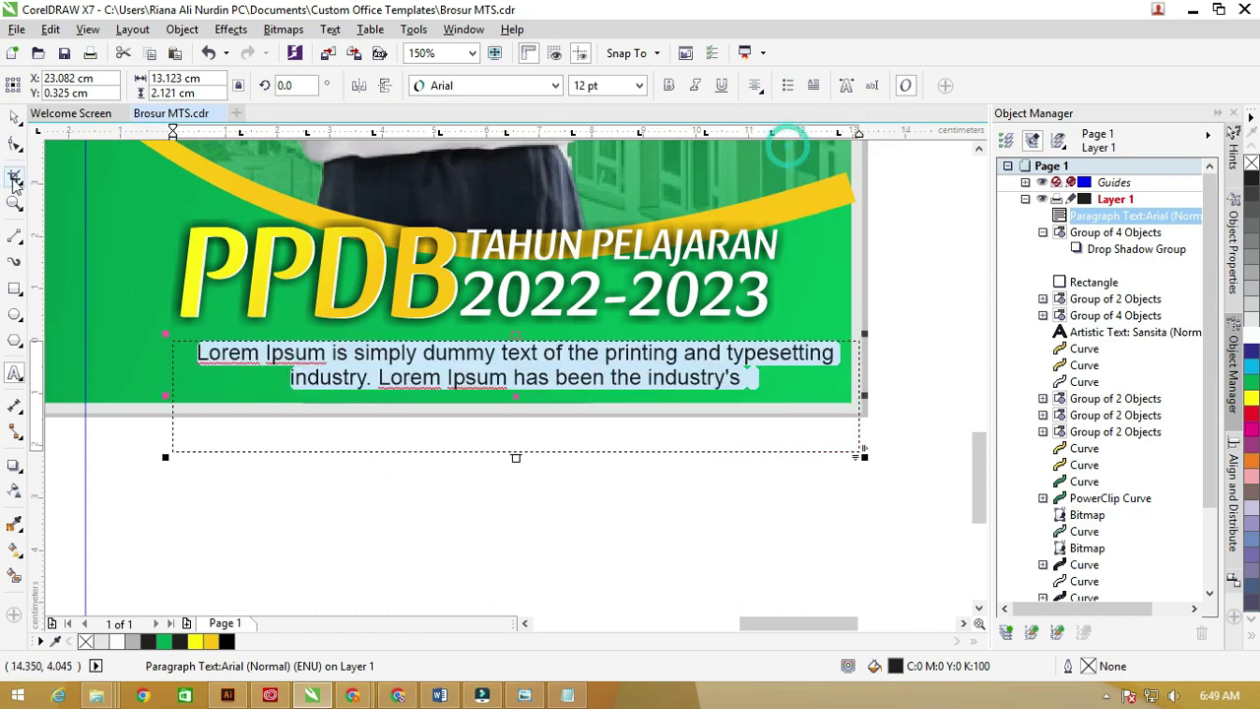
click(15, 116)
click(1252, 335)
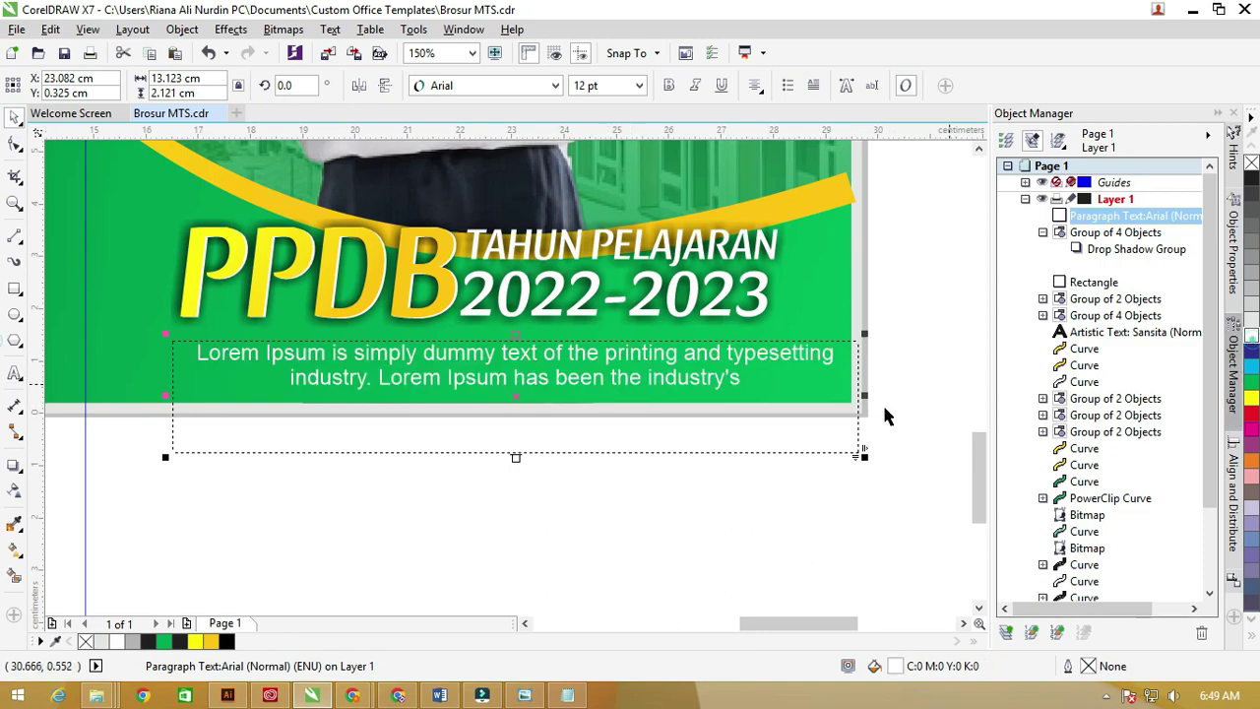
drag(601, 361, 594, 350)
Place a copy of the PPDB title group, without its shadow, on the green banner above the student
scroll(657, 386, down, 4)
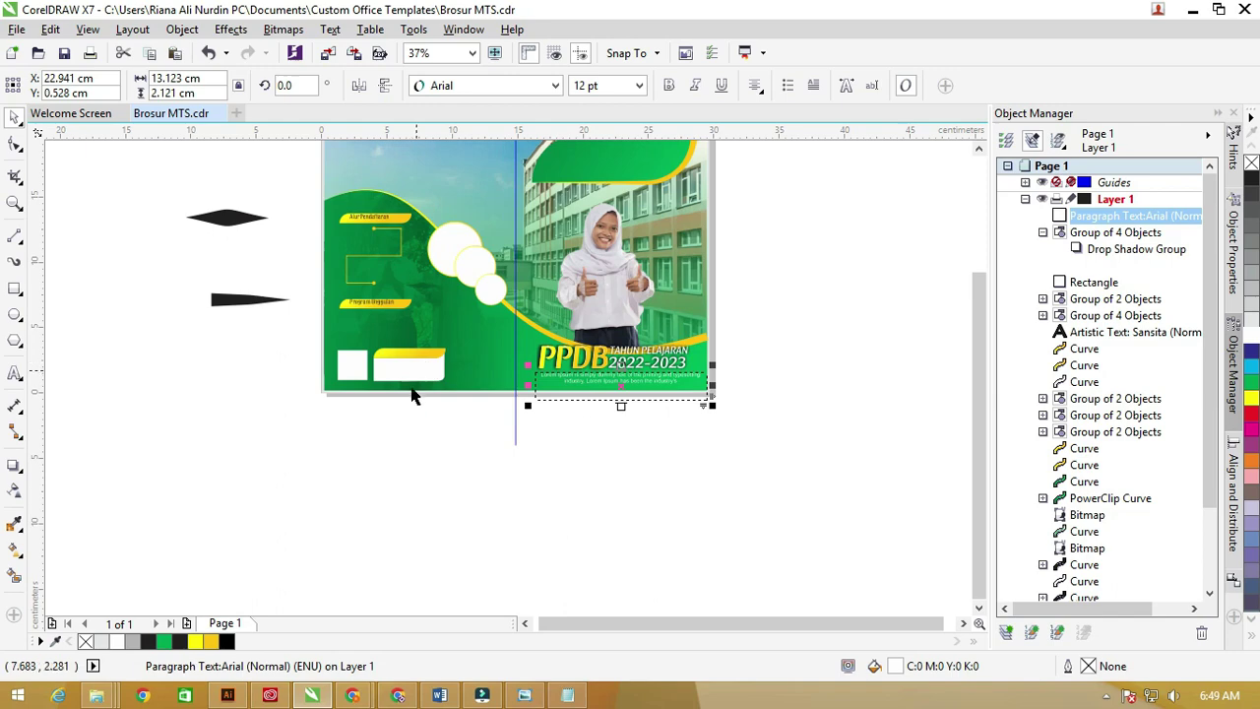
scroll(407, 375, up, 2)
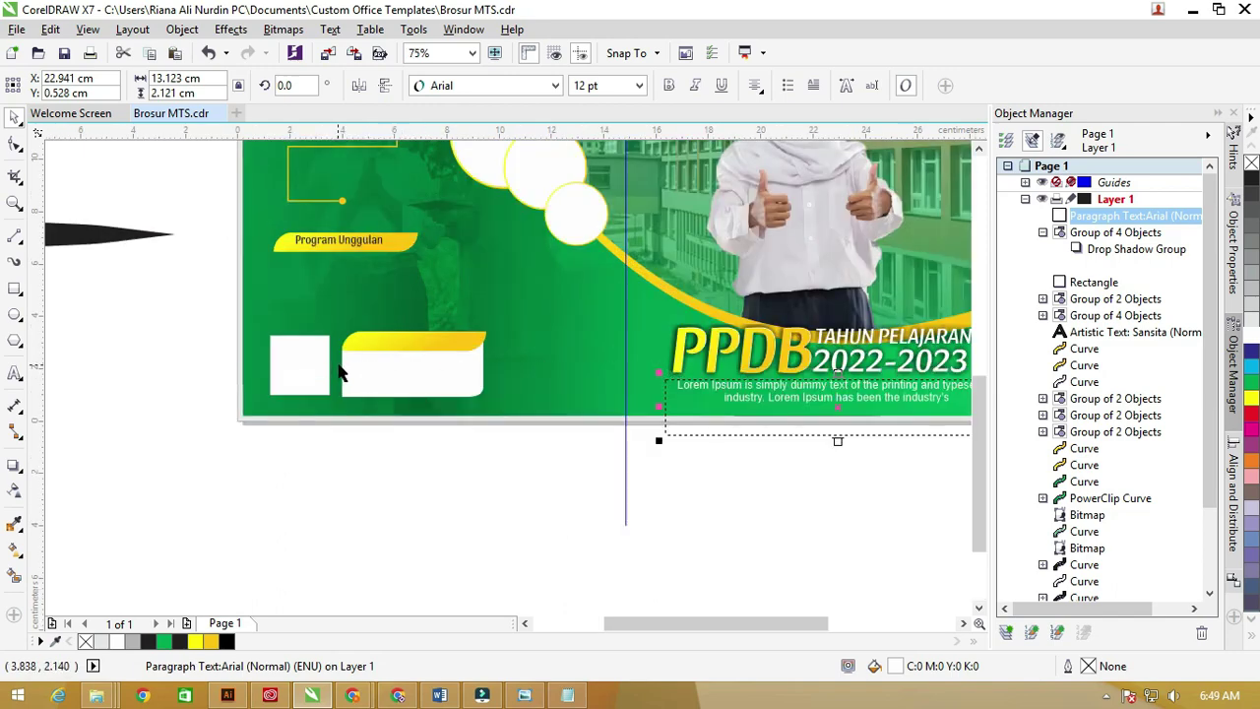
scroll(418, 371, down, 2)
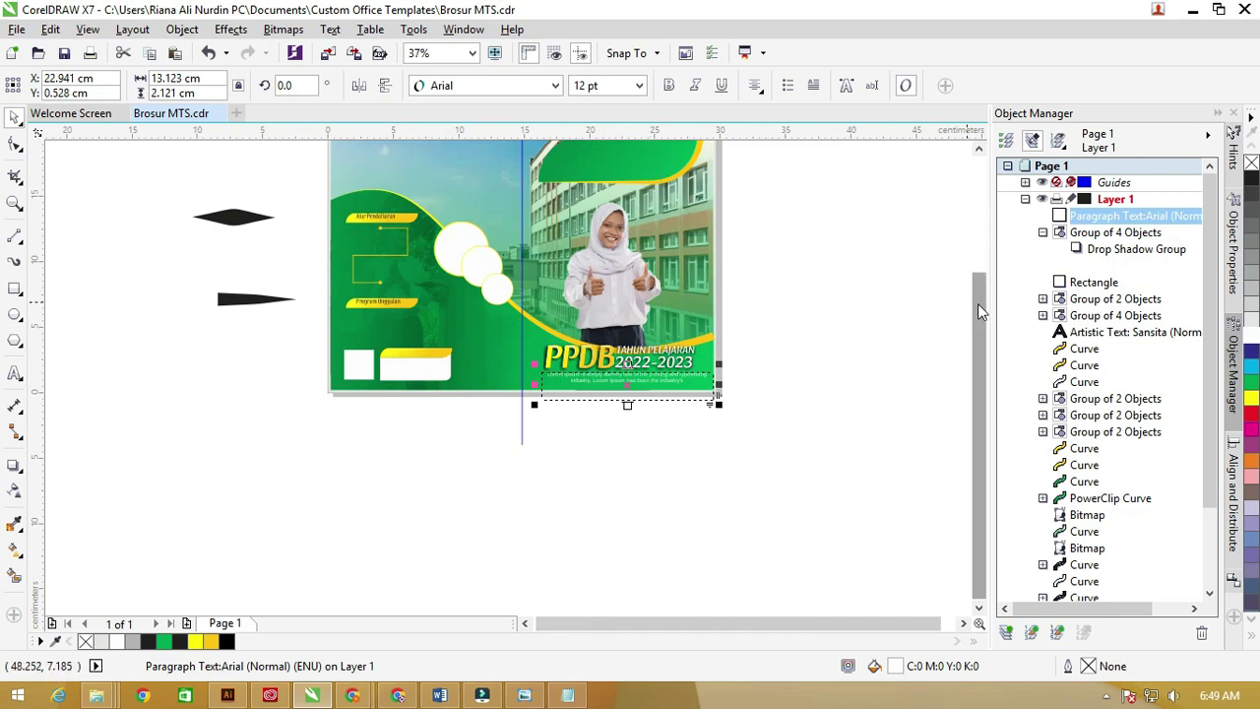
scroll(978, 304, up, 2)
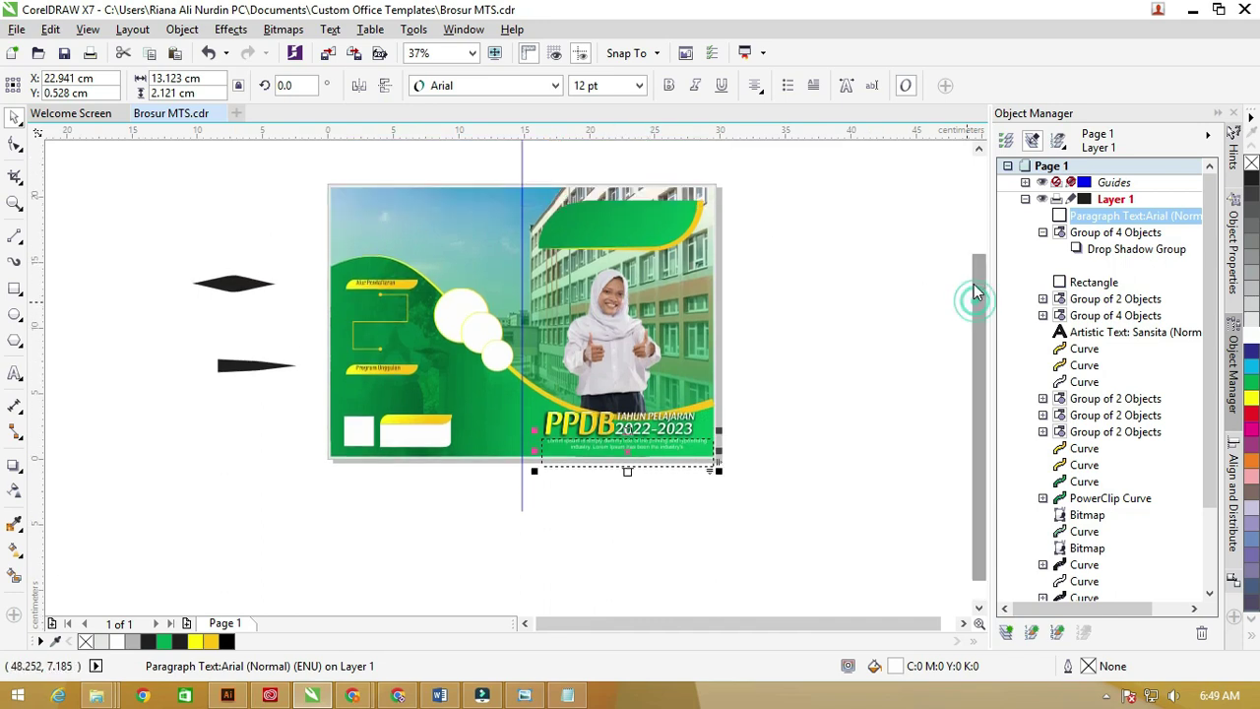
click(589, 426)
drag(589, 427, 594, 230)
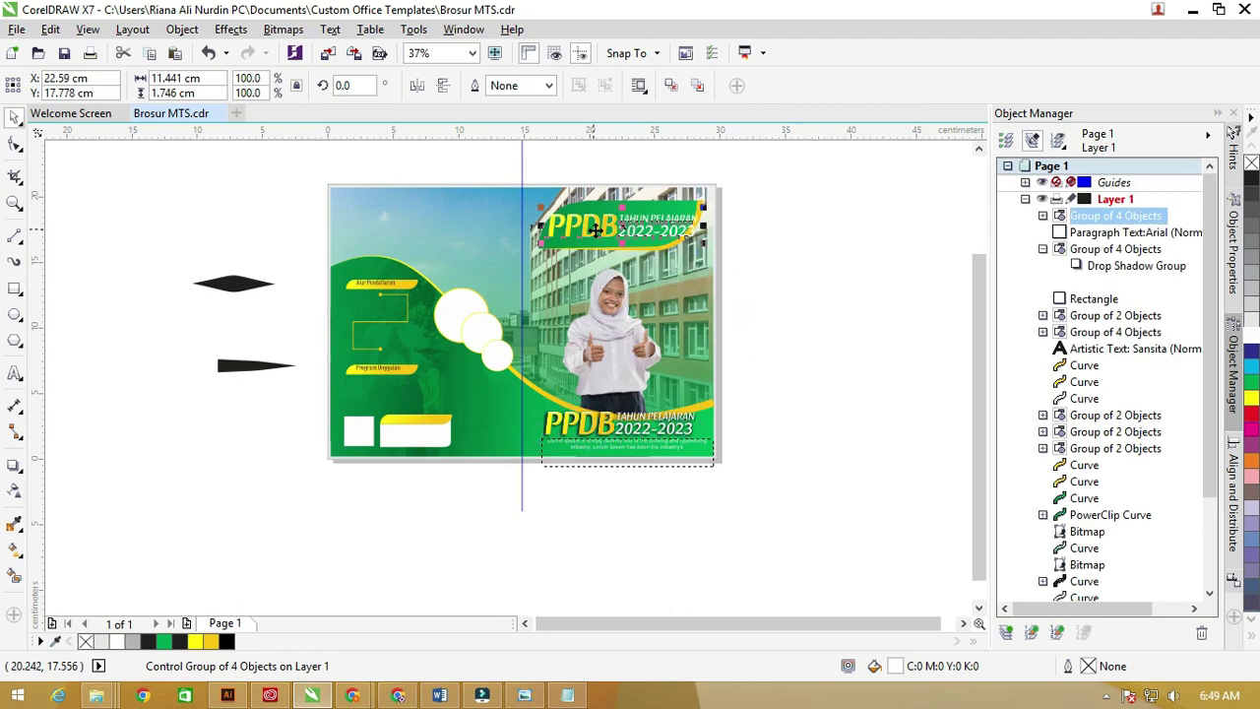
Replace the gradient "PPDB" text in the banner copy with "MTSN"
scroll(595, 229, up, 2)
double_click(539, 215)
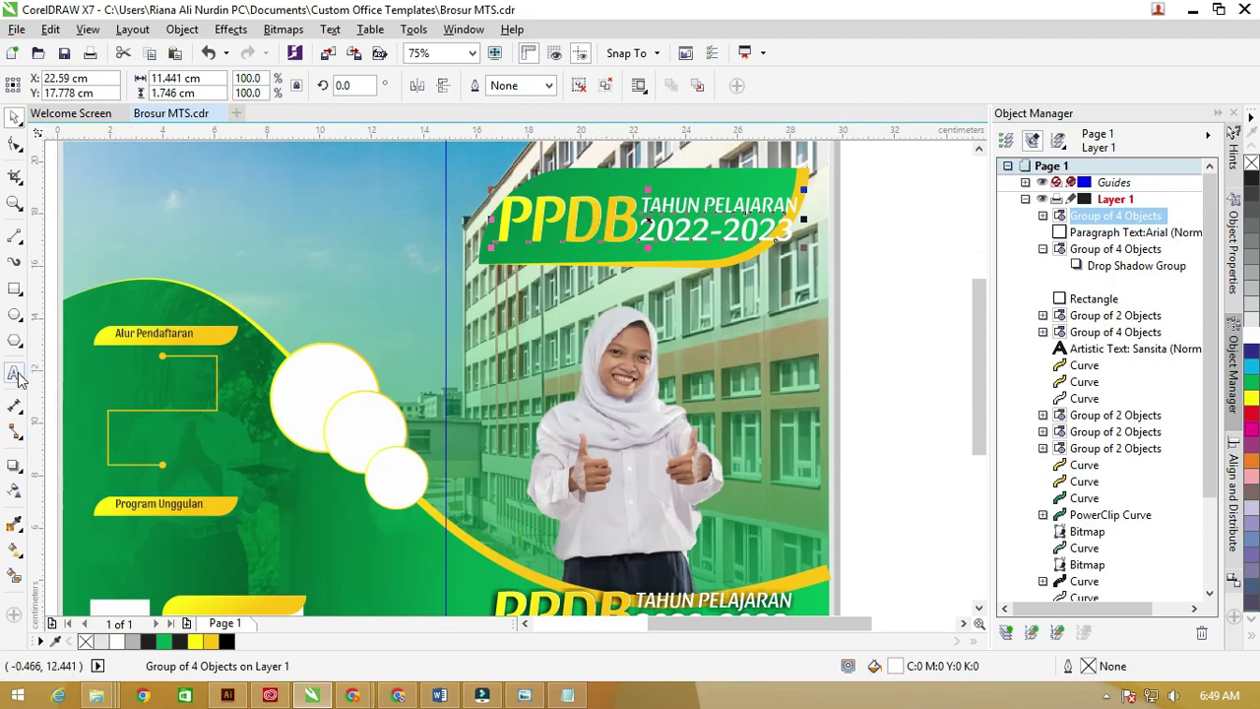
key(ctrl+a)
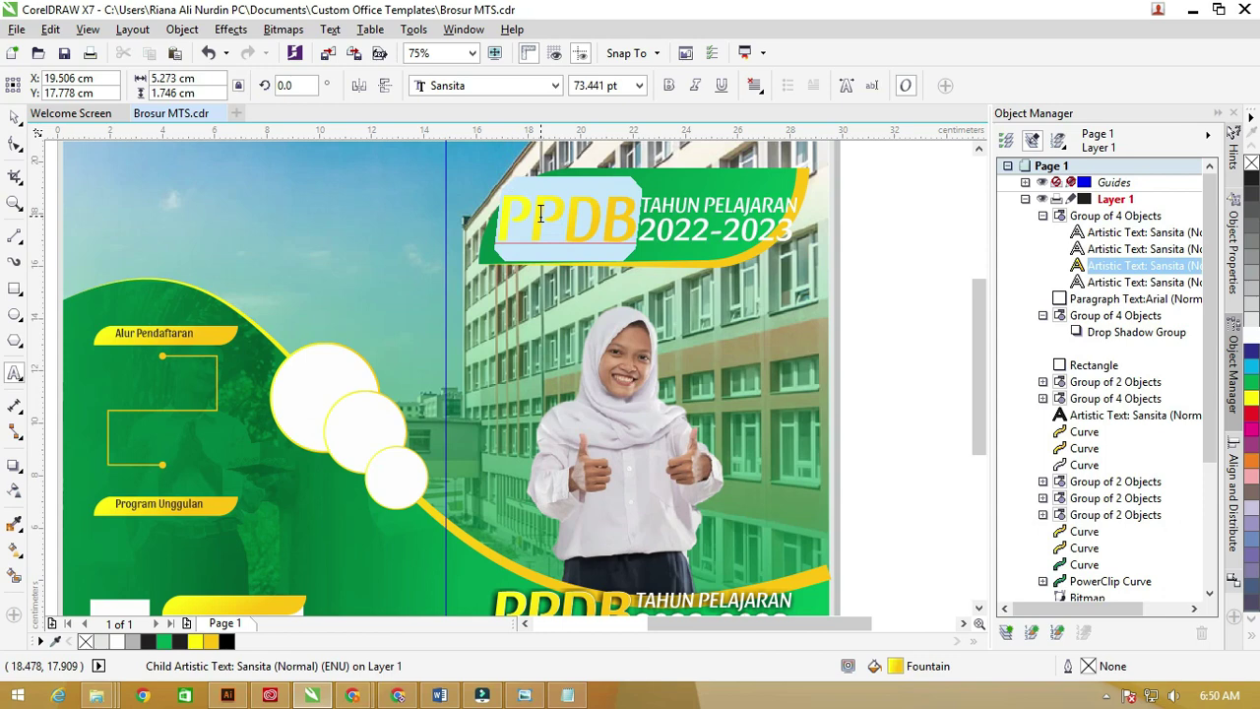
text(mts)
key(BackSpace)
key(BackSpace)
key(BackSpace)
text(MTSN)
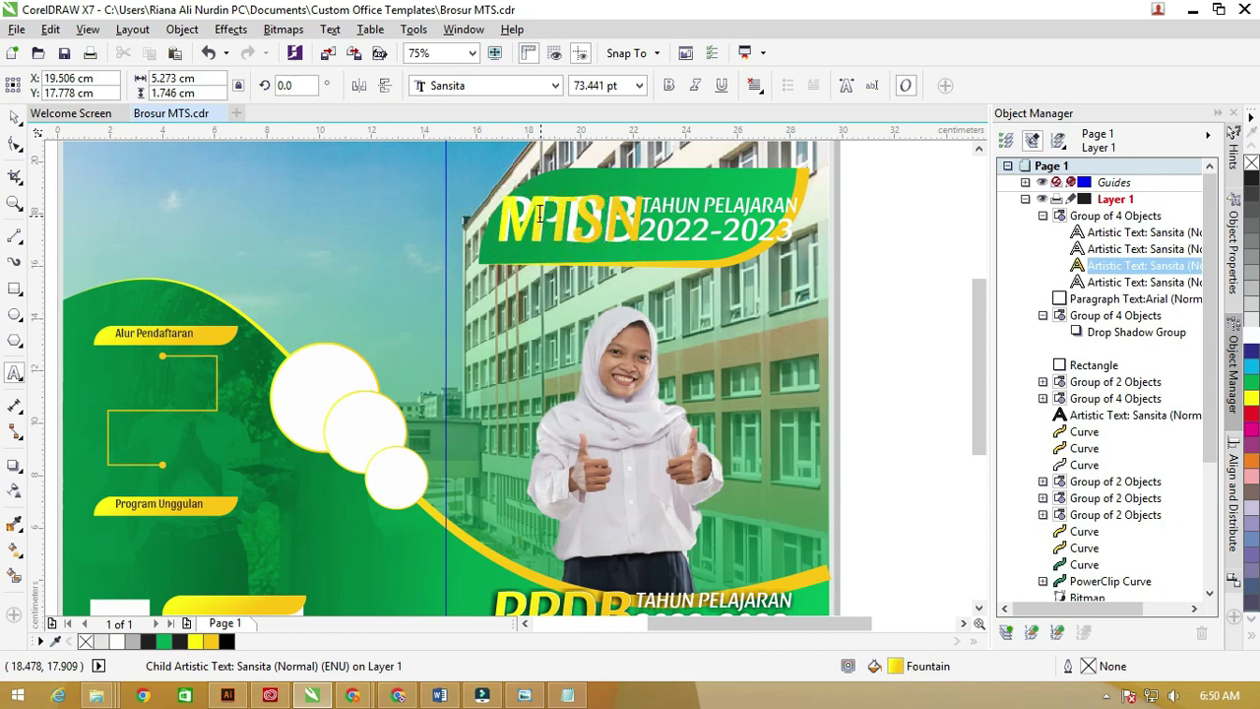
click(15, 118)
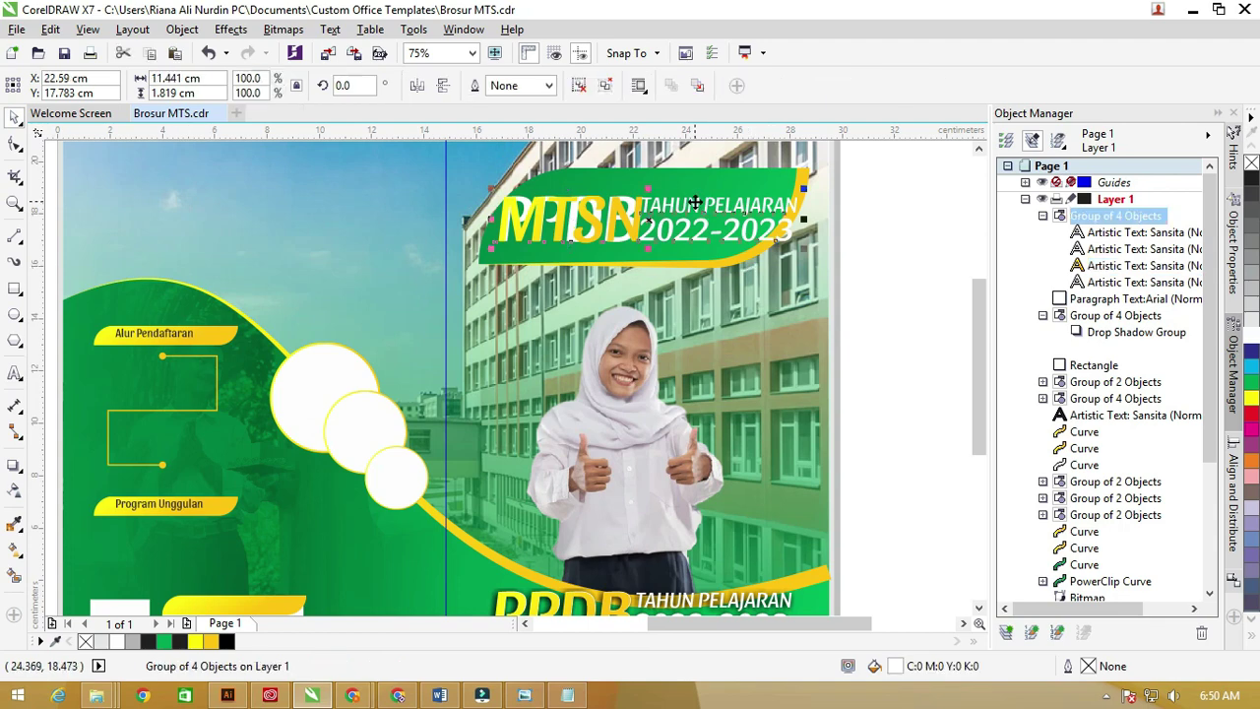
Replace the banner copy's "TAHUN PELAJARAN" with "BELAJARNESIA" and its "2022-2023" with "INDONESIA"
click(15, 372)
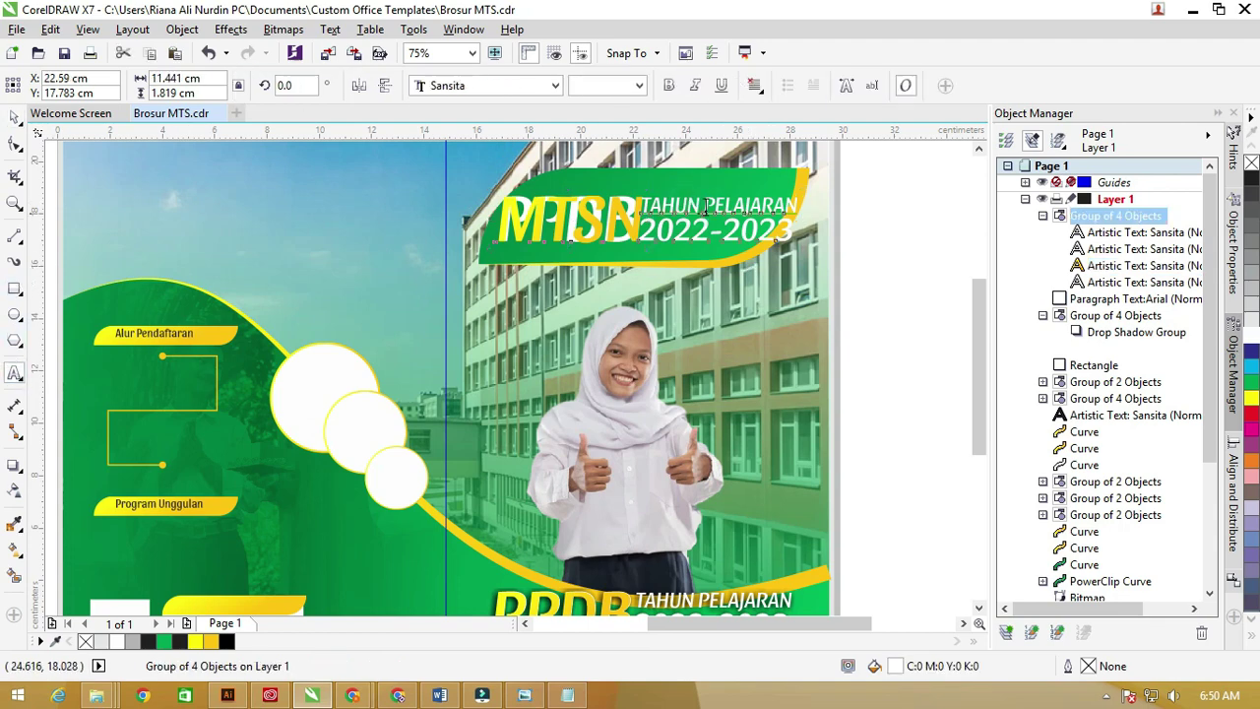
click(701, 202)
key(ctrl+a)
text(BE)
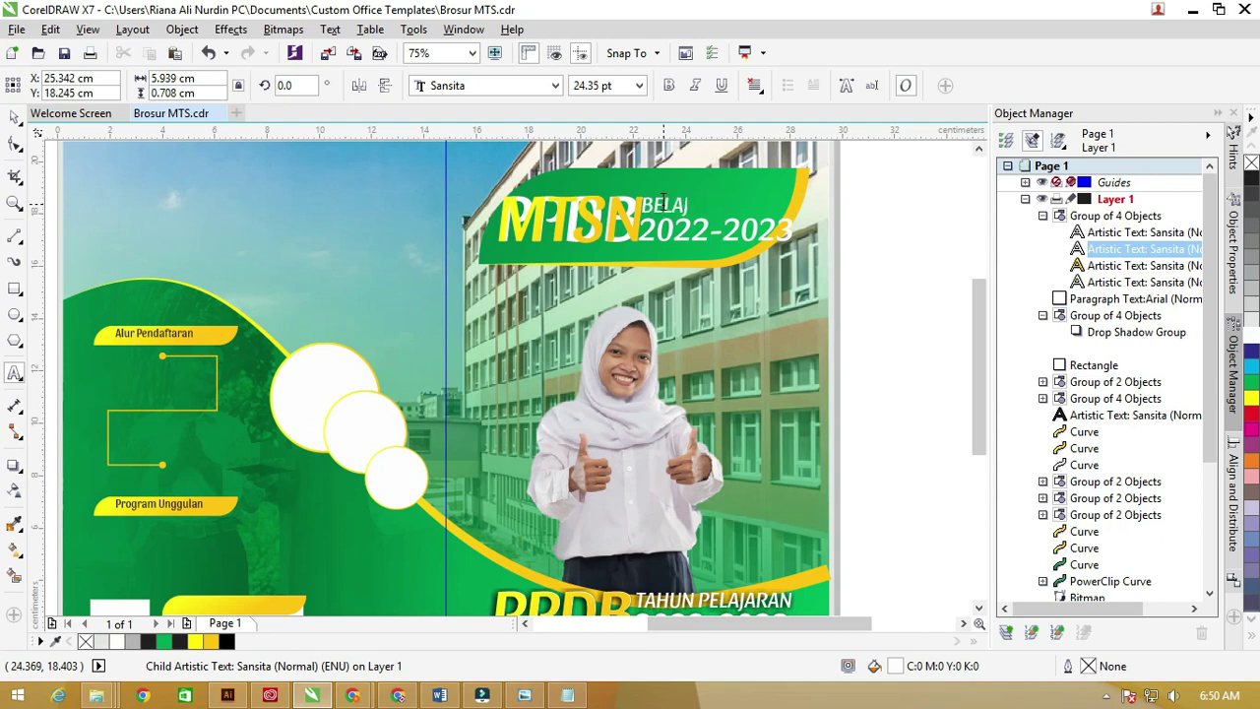
click(667, 231)
key(ctrl+a)
text(INDONESI)
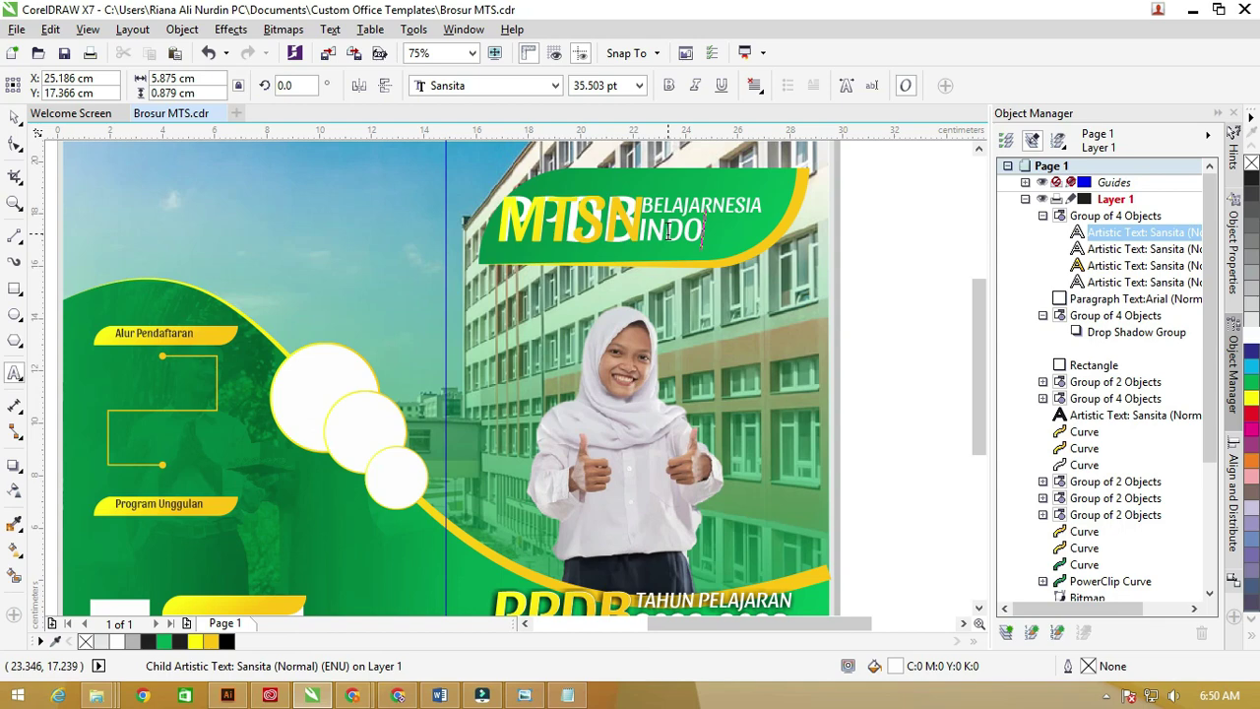
Ungroup the banner texts and move "MTSN", "BELAJARNESIA" and "INDONESIA" down about 1.4 cm, off the white "PPDB" text
click(13, 116)
click(607, 209)
right_click(608, 209)
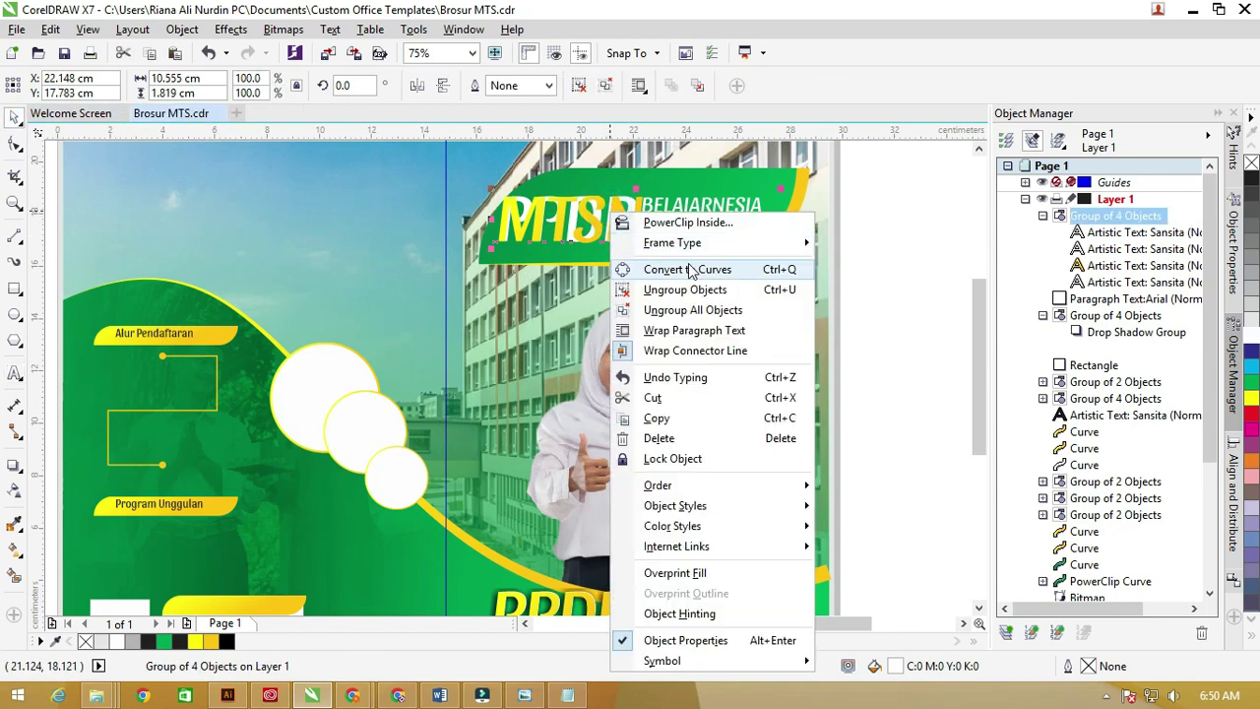
click(732, 245)
click(931, 262)
click(687, 215)
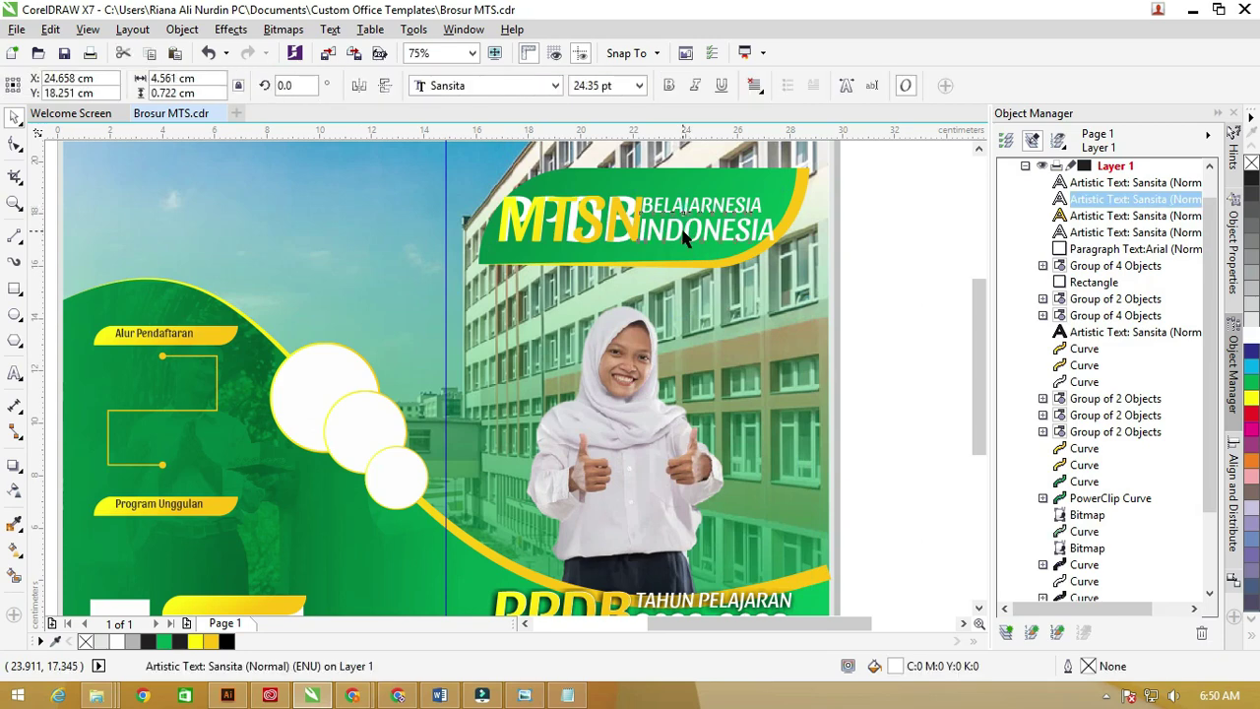
shift+click(685, 232)
shift+click(622, 221)
drag(617, 209, 614, 244)
Delete the leftover white "PPDB" text from the green banner
click(622, 212)
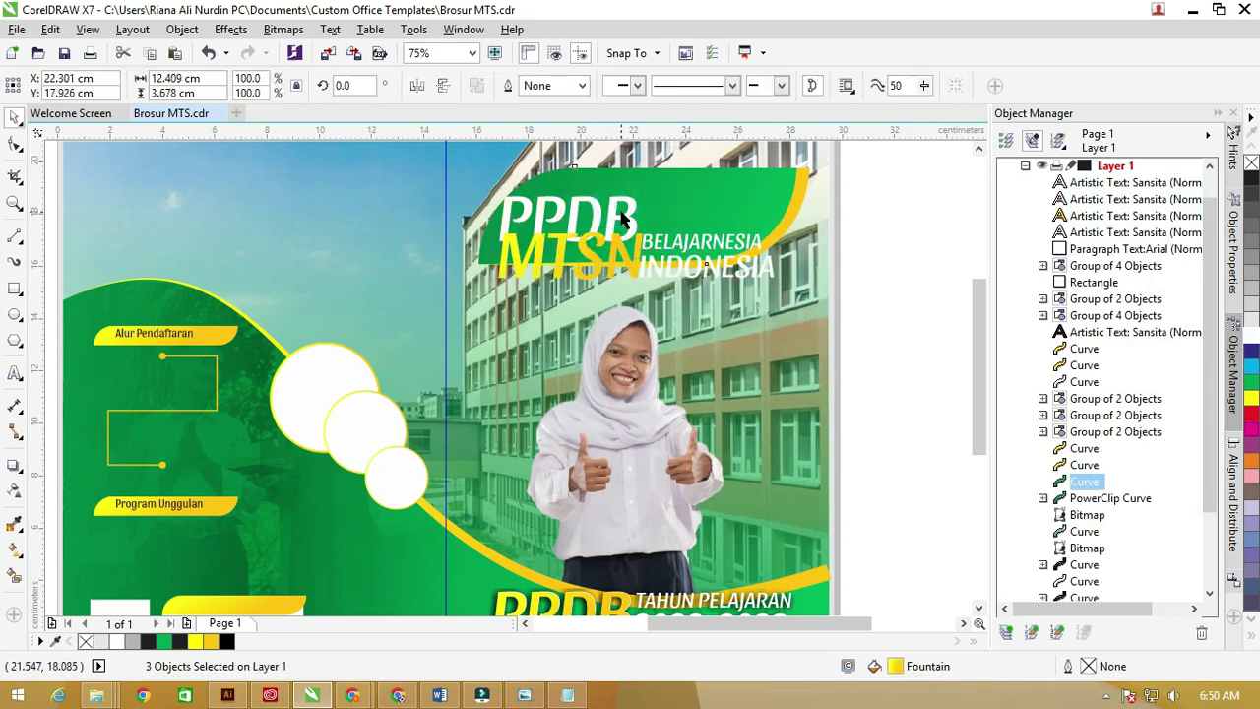
click(607, 216)
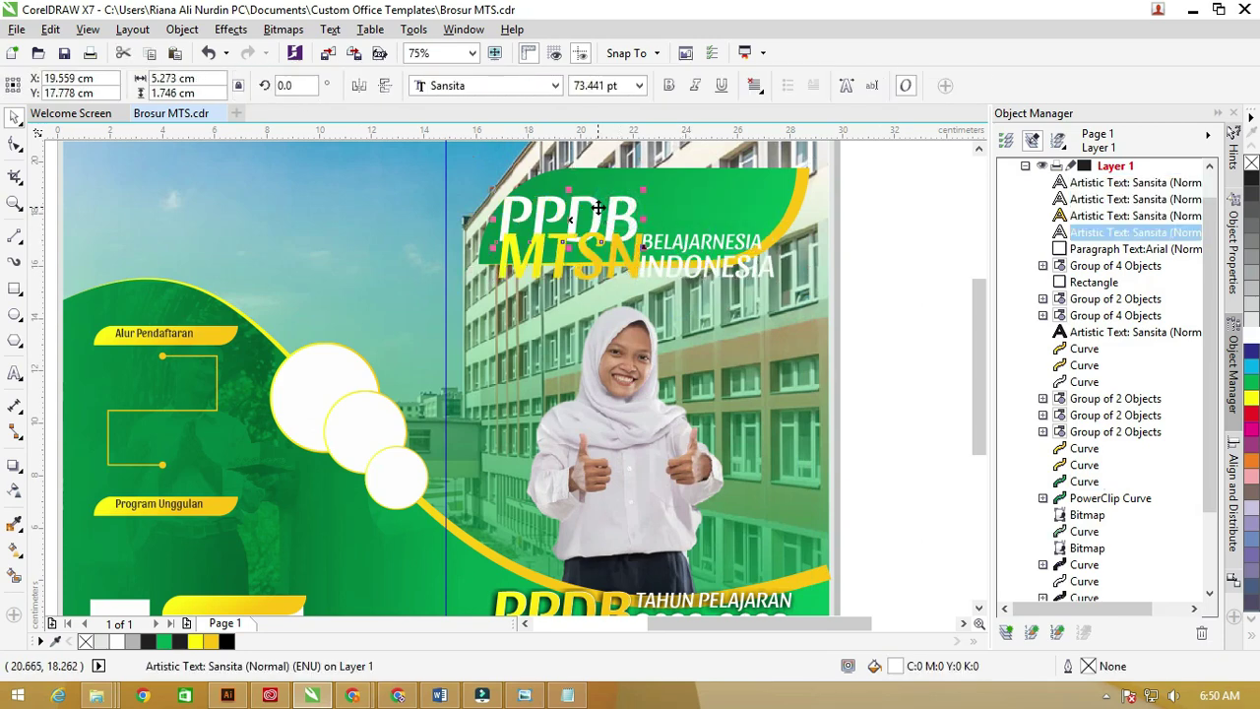
key(Delete)
Shift the "MTSN" text about 0.3 cm left, away from "BELAJARNESIA" and "INDONESIA"
click(639, 257)
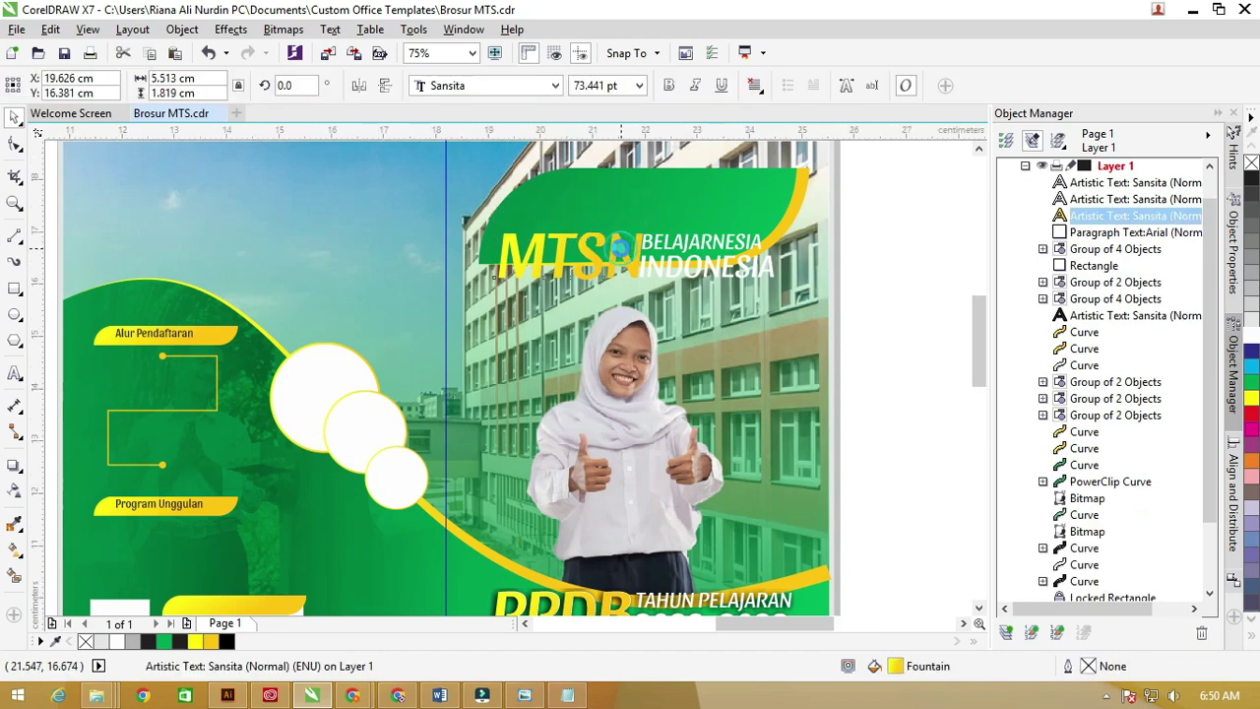
scroll(615, 255, up, 3)
drag(609, 254, 591, 254)
Group "MTSN", "BELAJARNESIA" and "INDONESIA", scale the group to about 8.8 cm wide and place it inside the green banner
shift+click(630, 251)
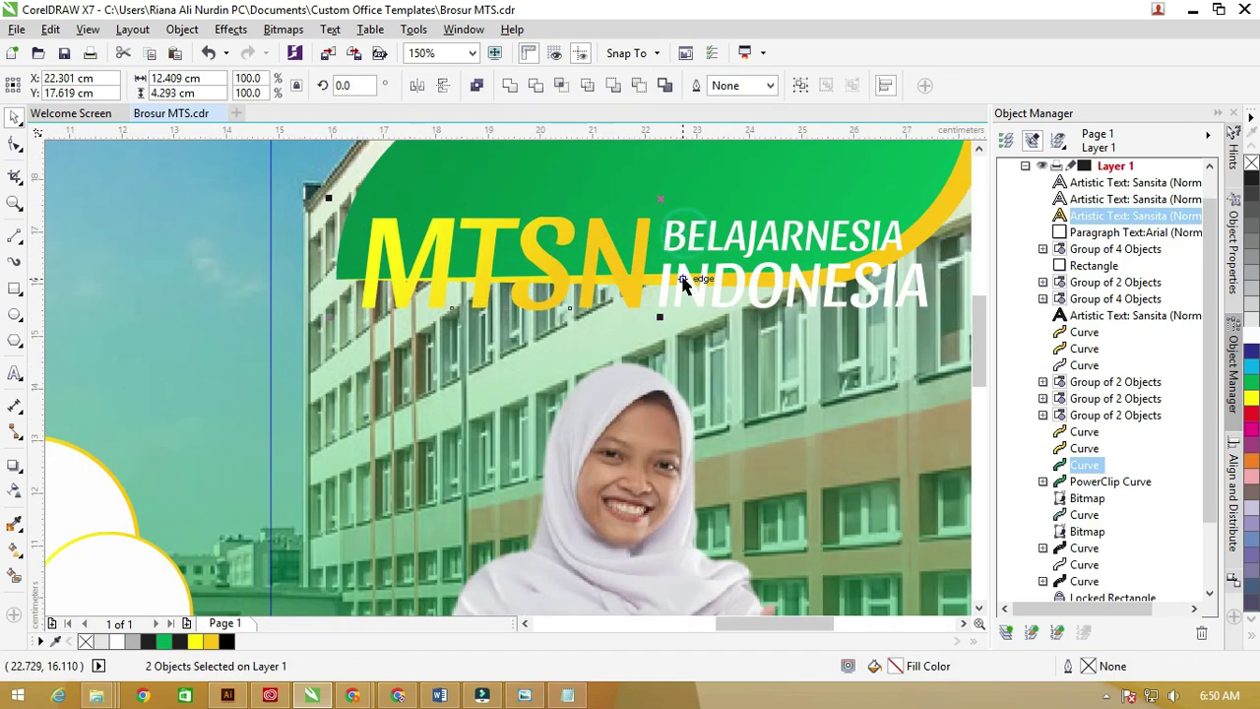
shift+click(692, 288)
scroll(692, 285, down, 1)
scroll(694, 283, down, 1)
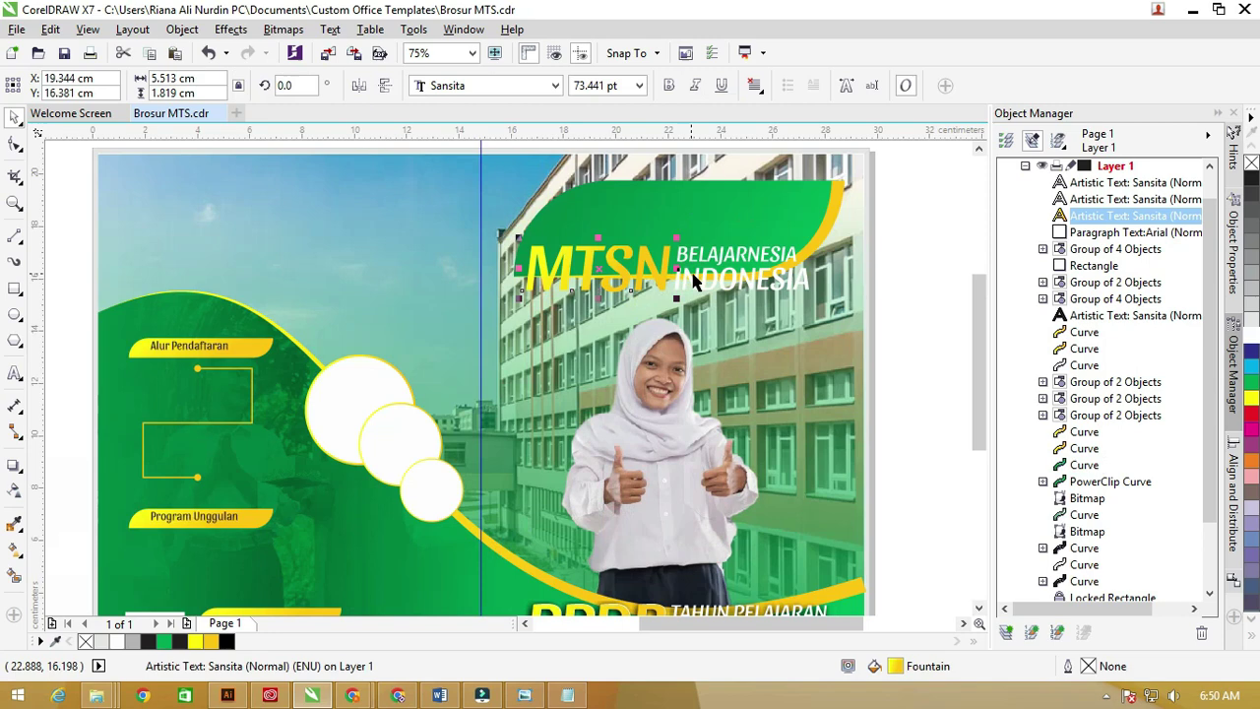
drag(945, 322, 525, 227)
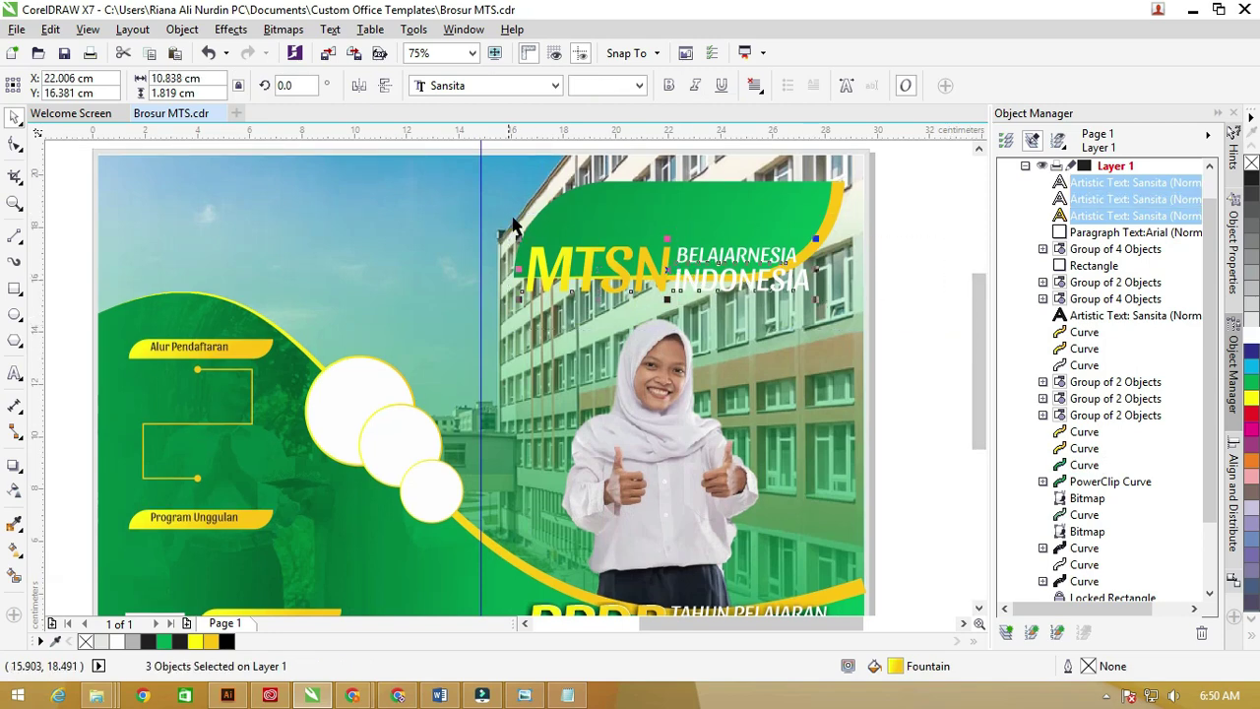
key(ctrl+g)
drag(813, 295, 791, 258)
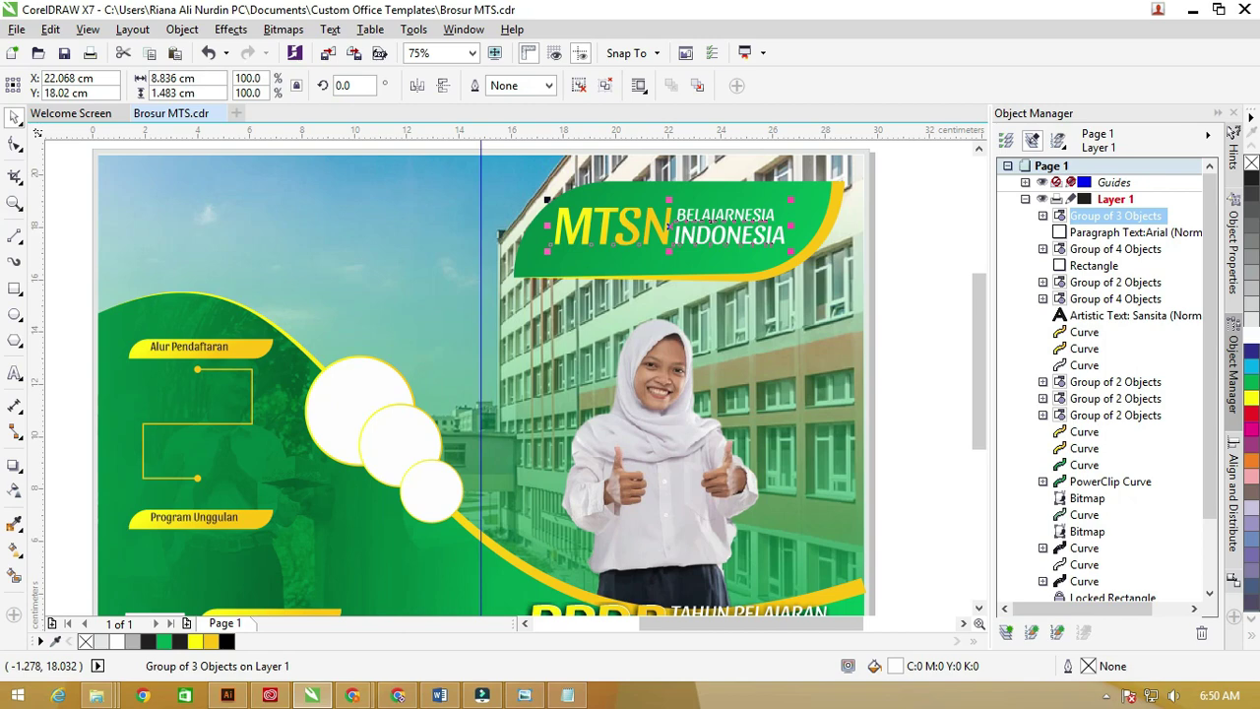
scroll(421, 236, down, 2)
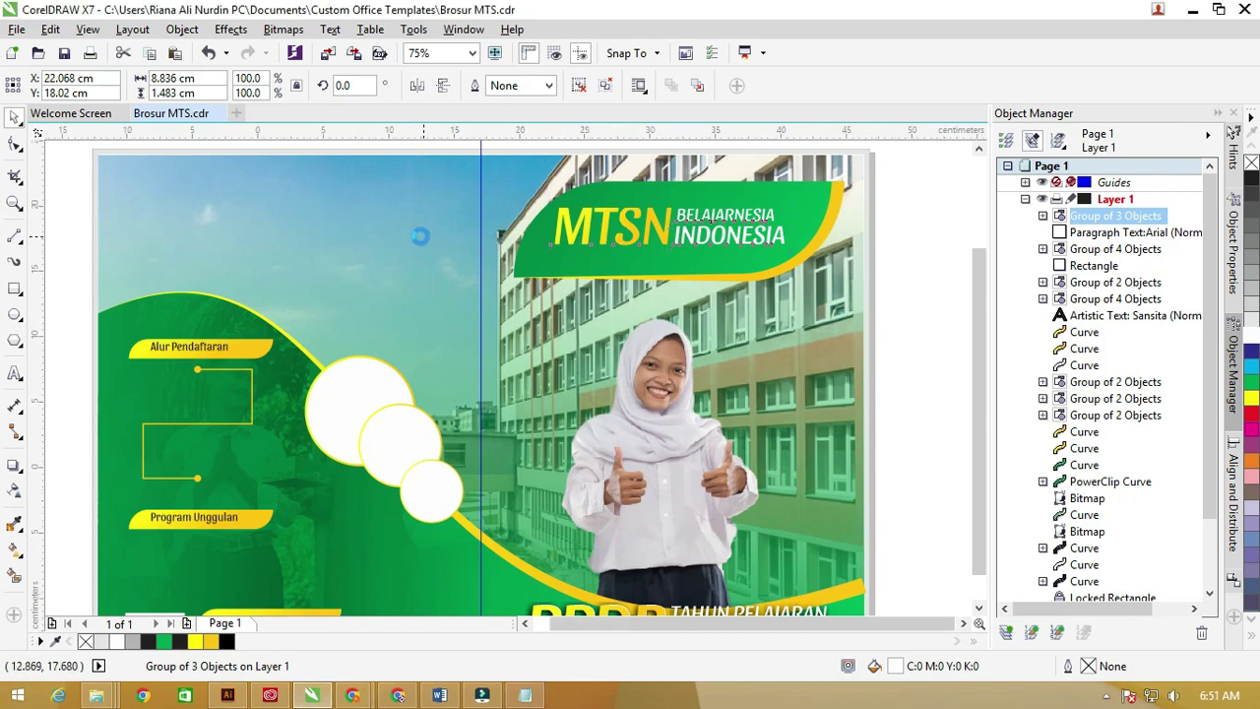